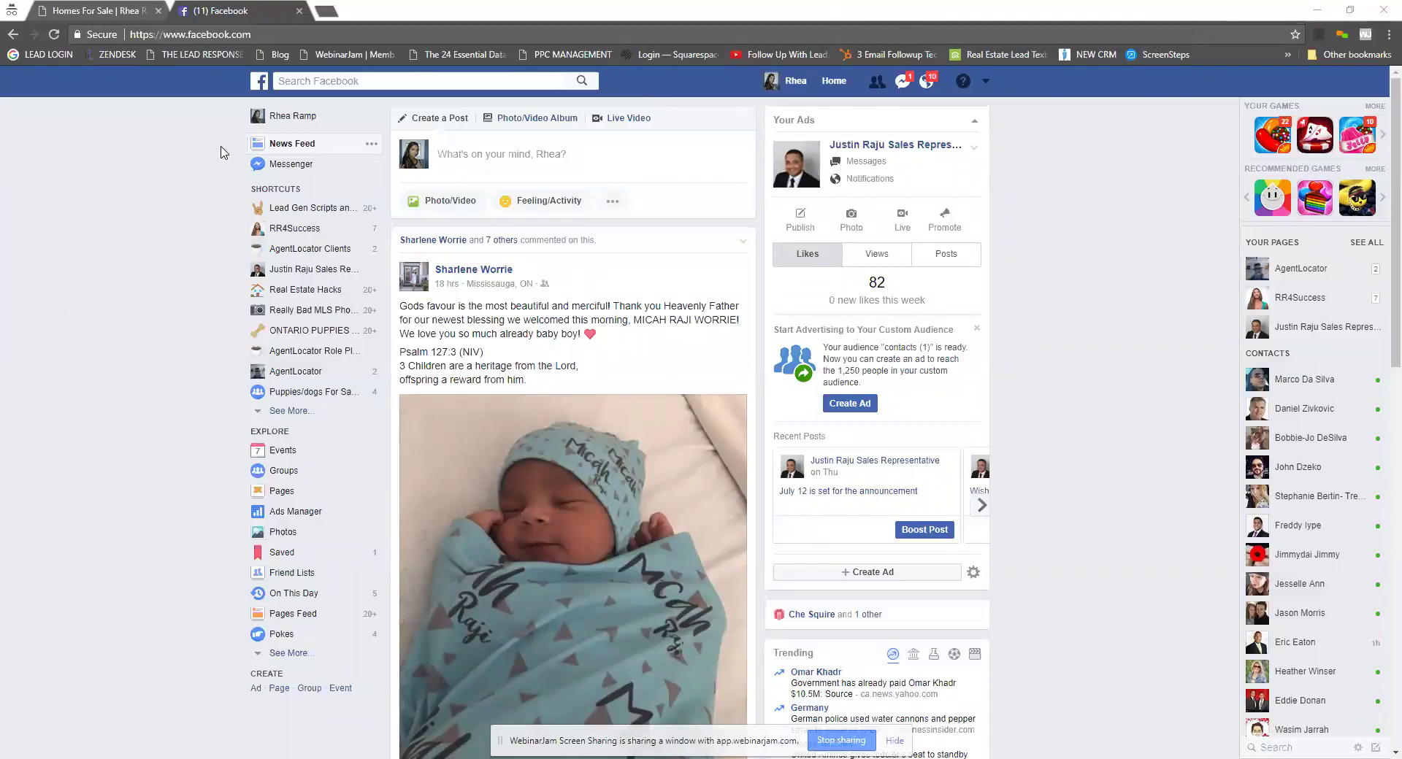
Search Facebook for 'create page' and open the Create a Page screen
{"action": "left_click", "coordinate": [349, 81]}
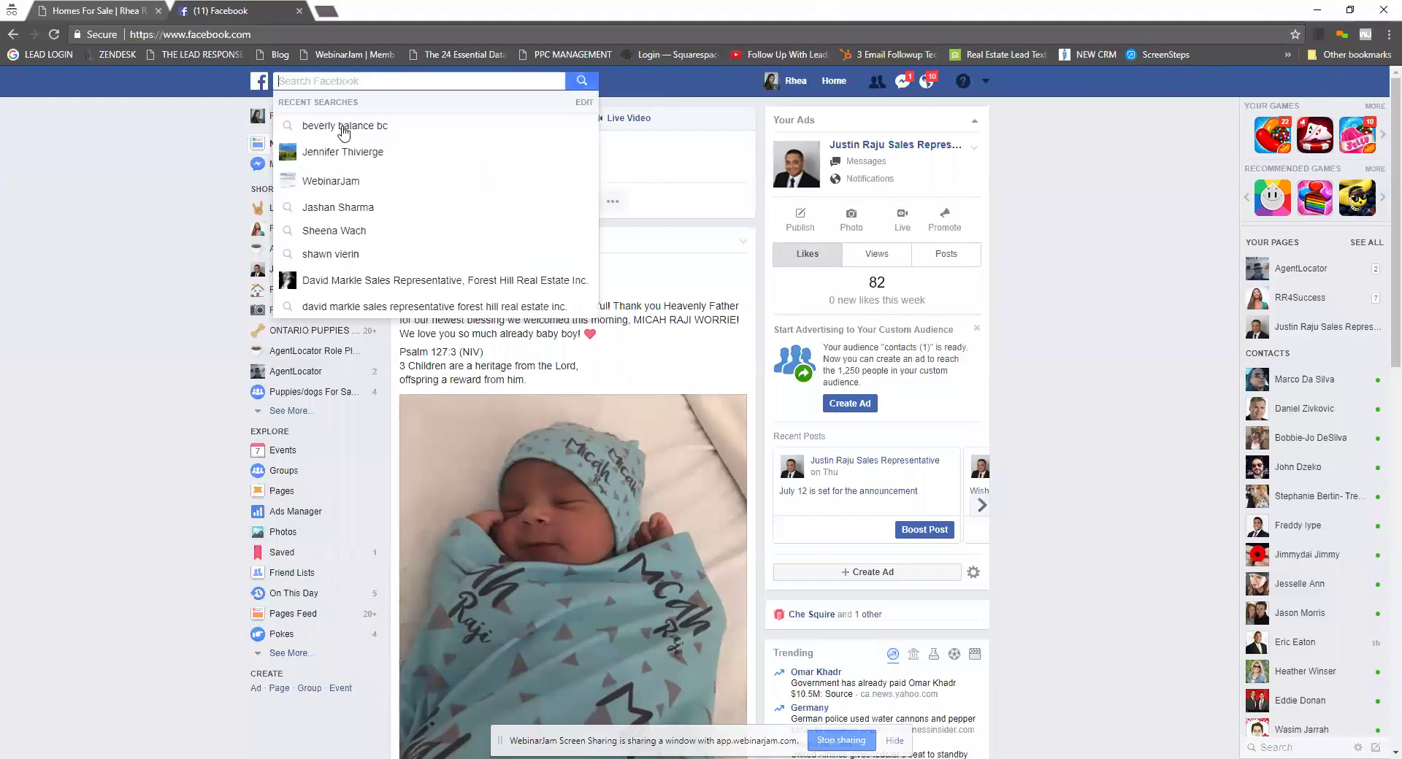
{"action": "type", "text": "cre"}
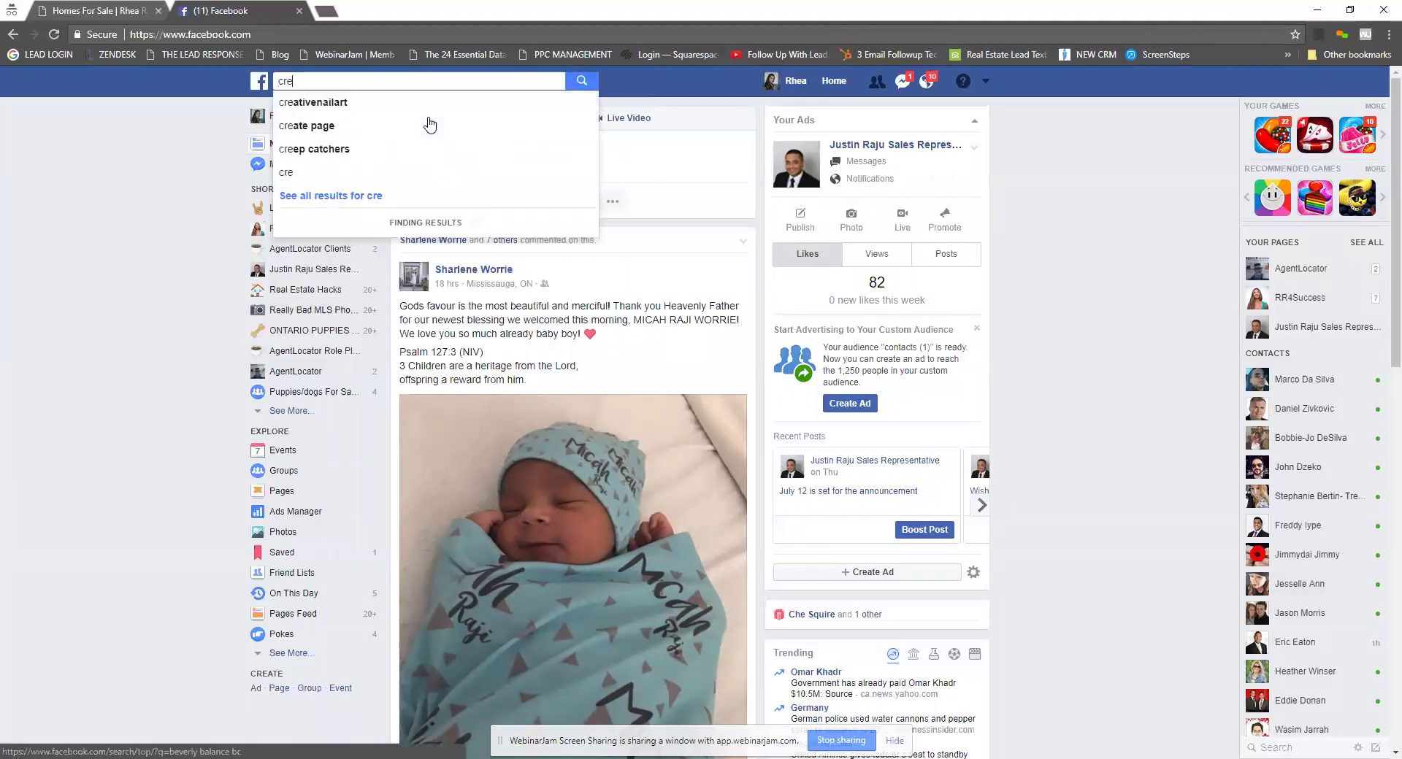
{"action": "left_click", "coordinate": [430, 125]}
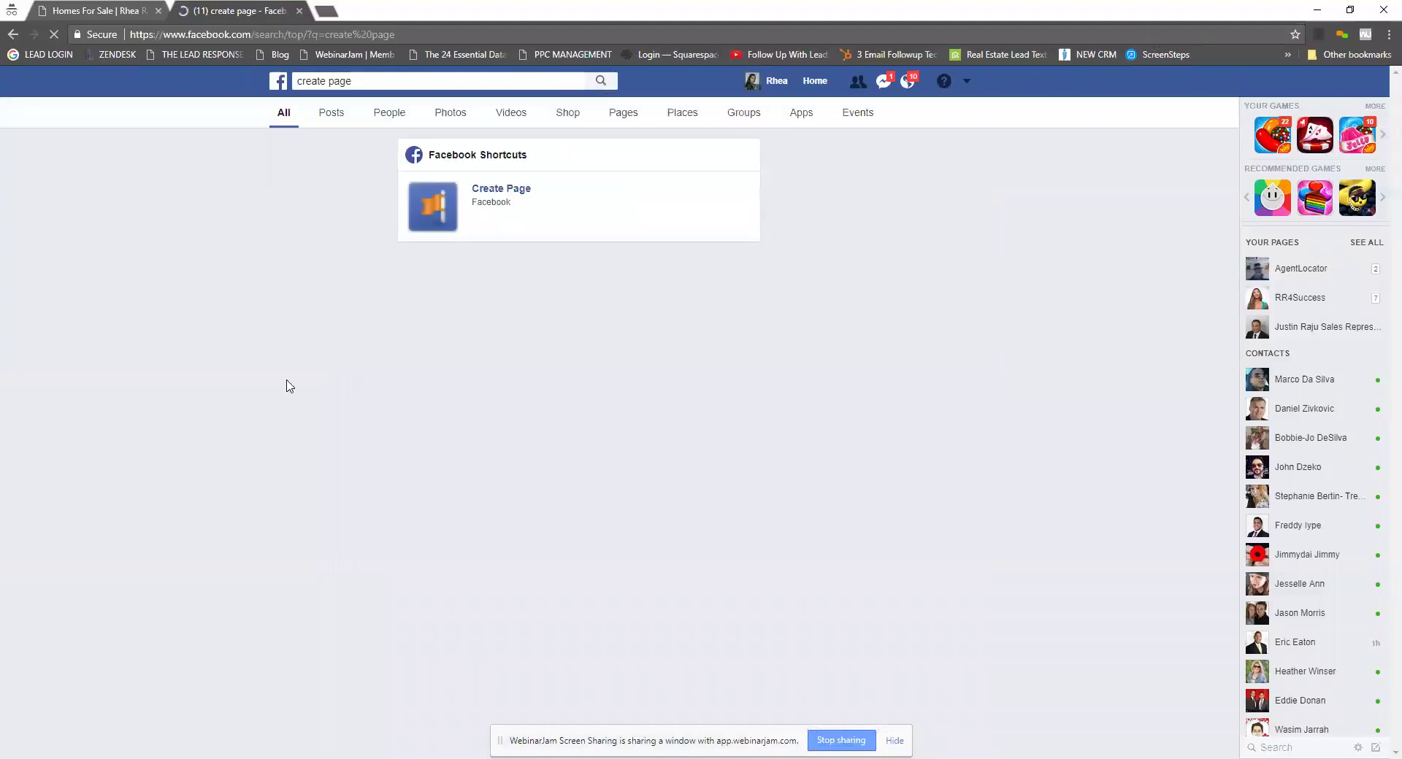
{"action": "left_click", "coordinate": [500, 192]}
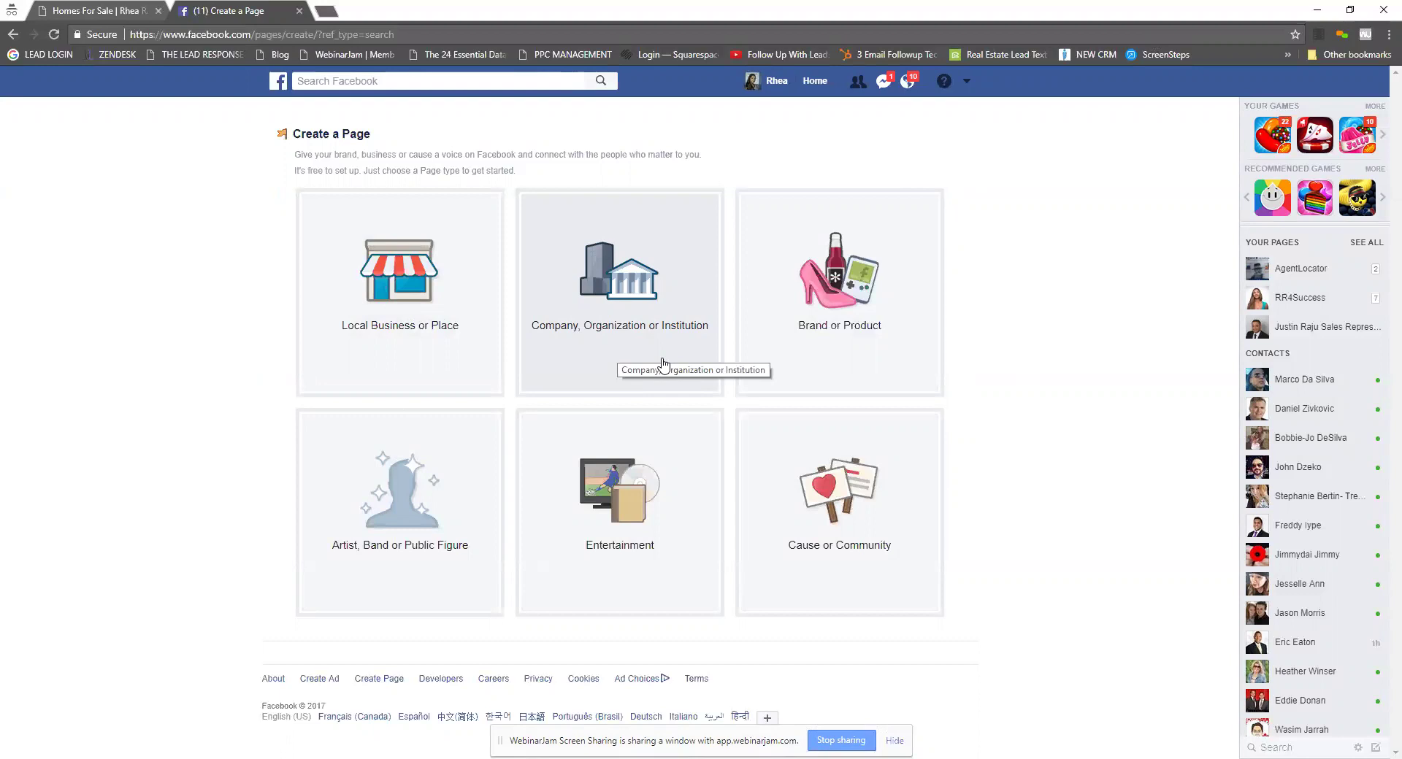
Return to the News Feed using the Facebook logo
{"action": "left_click", "coordinate": [277, 81]}
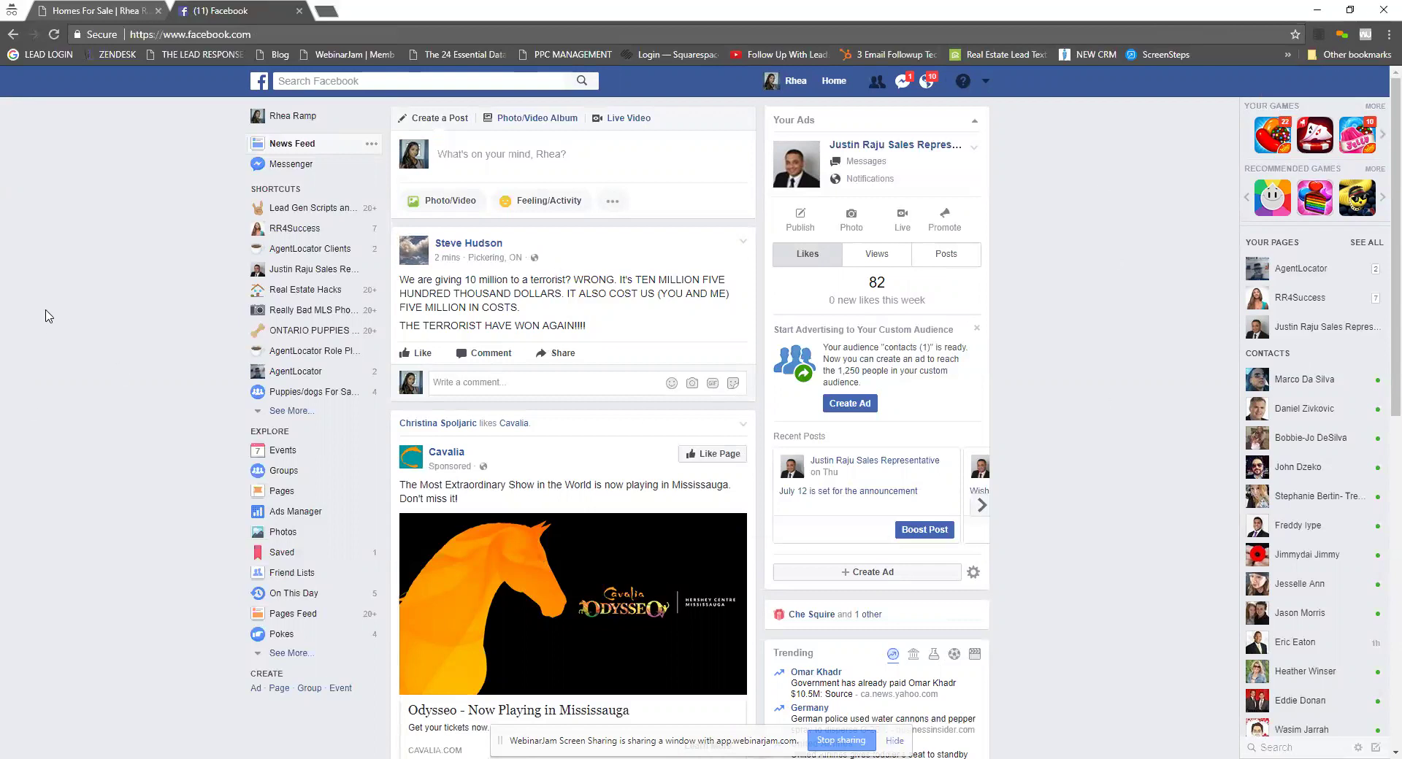
Open the RR4Success page from the left sidebar and scroll down to its post composer
{"action": "left_click", "coordinate": [295, 228]}
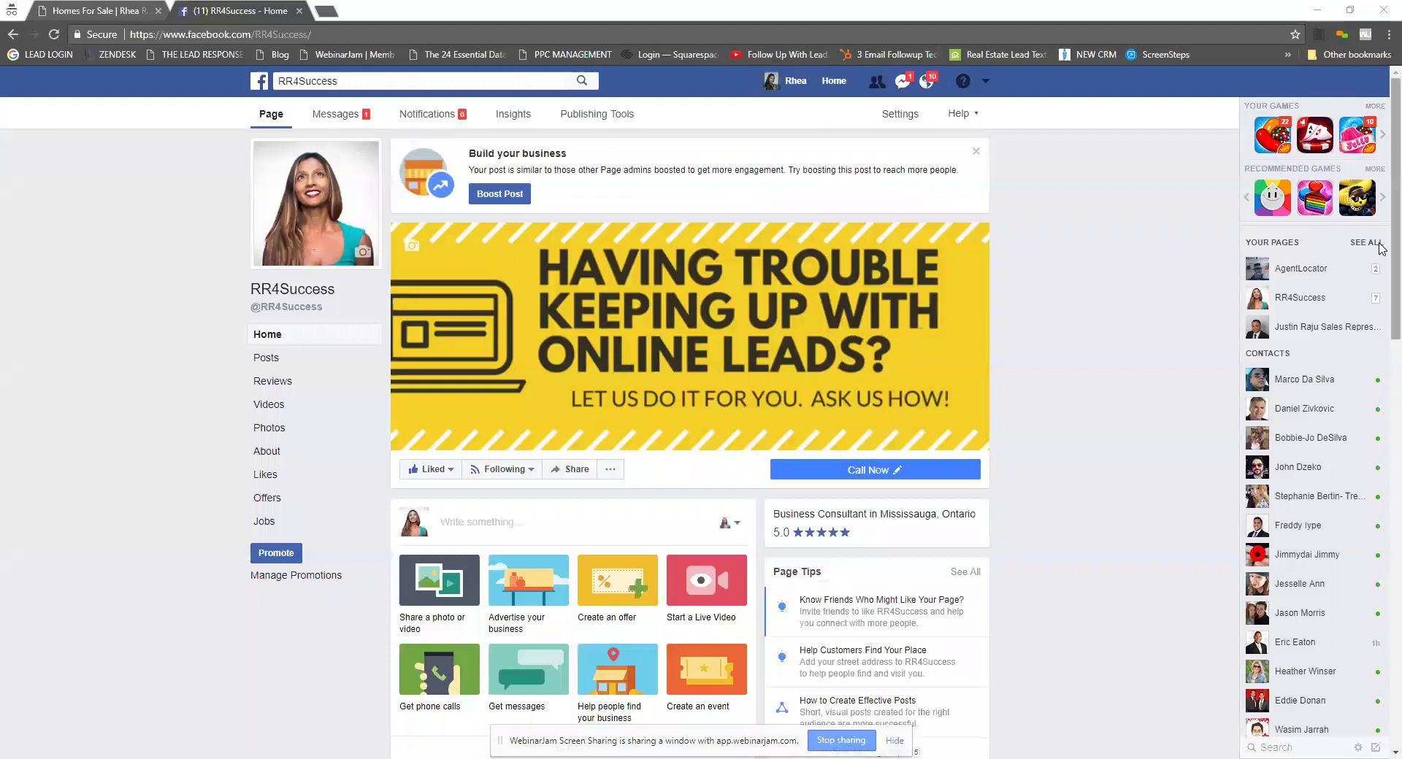
{"action": "scroll", "coordinate": [1379, 332], "scroll_direction": "down", "scroll_amount": 4}
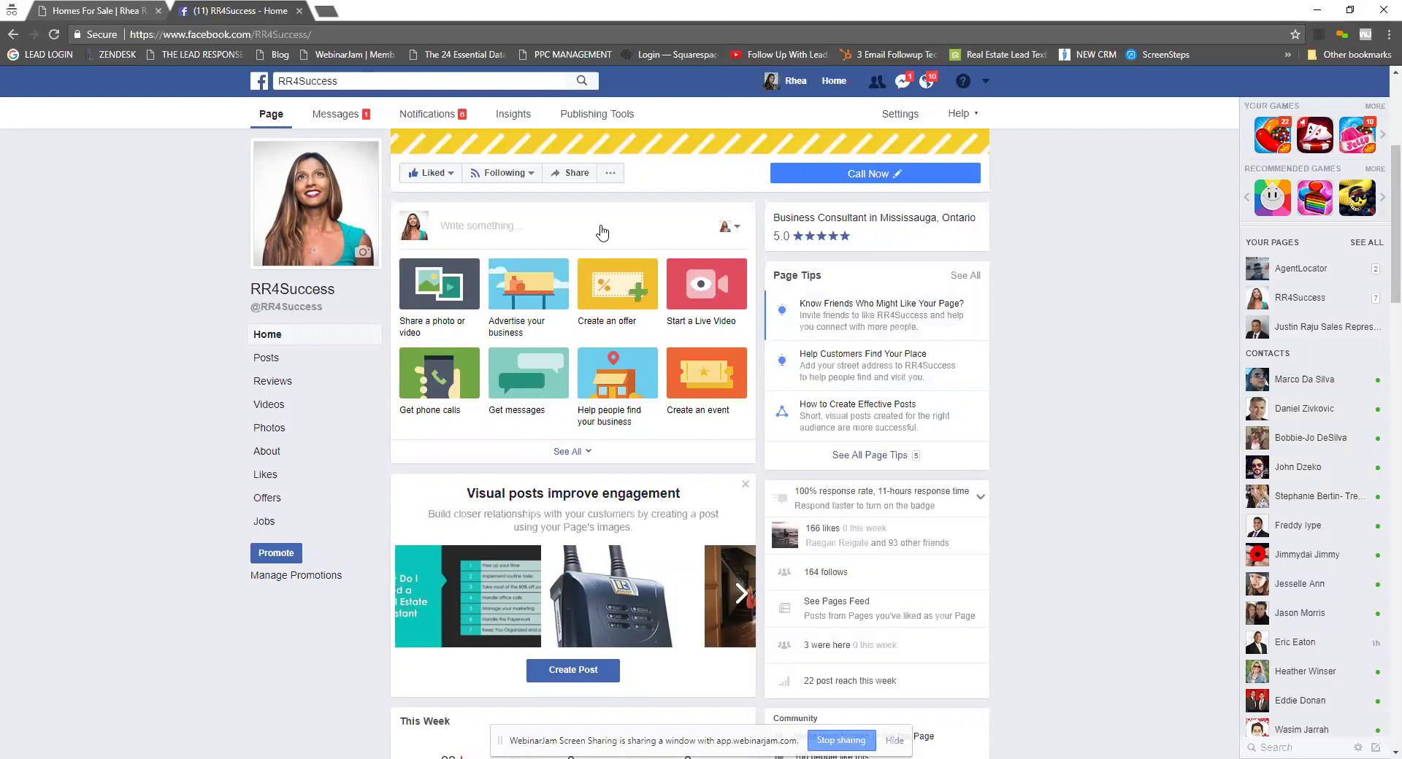
{"action": "left_click", "coordinate": [110, 10]}
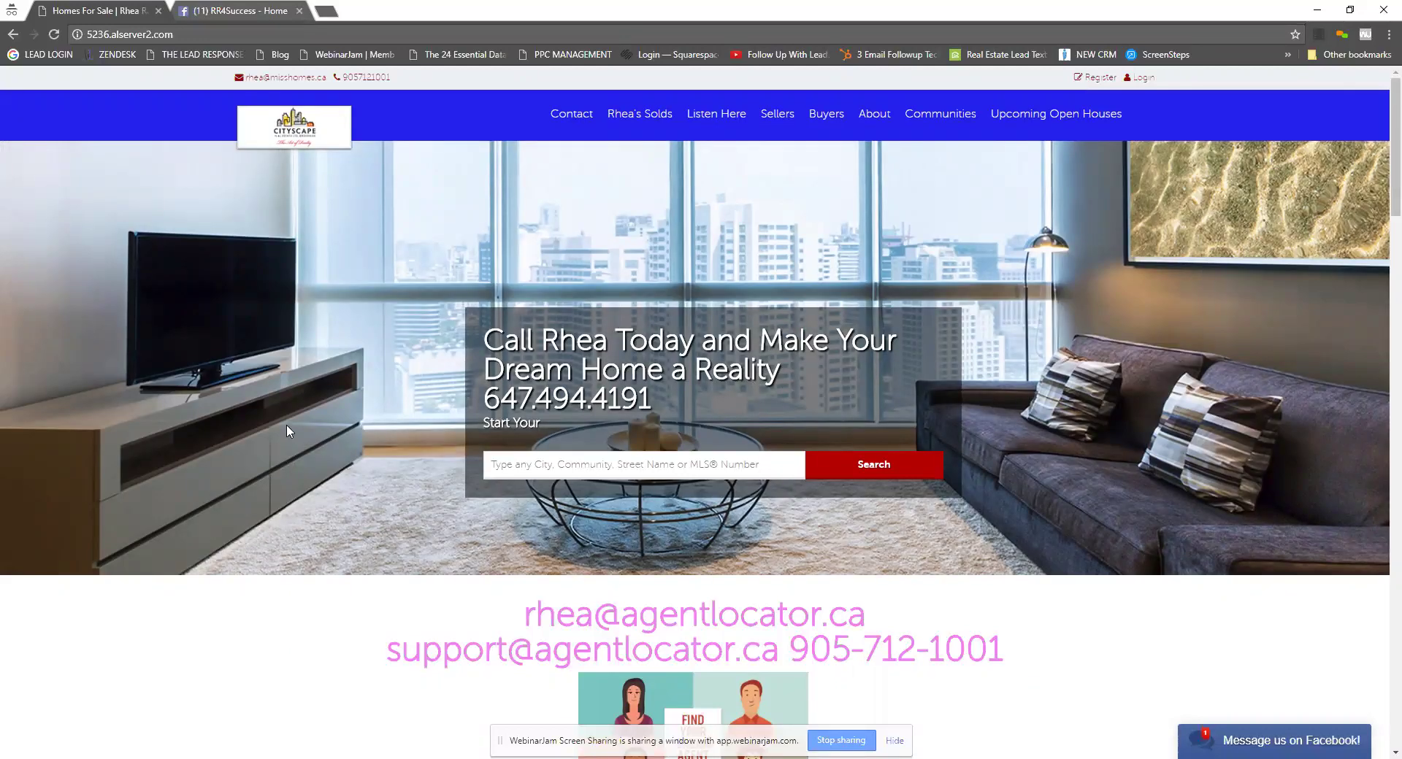
{"action": "scroll", "coordinate": [288, 433], "scroll_direction": "down", "scroll_amount": 10}
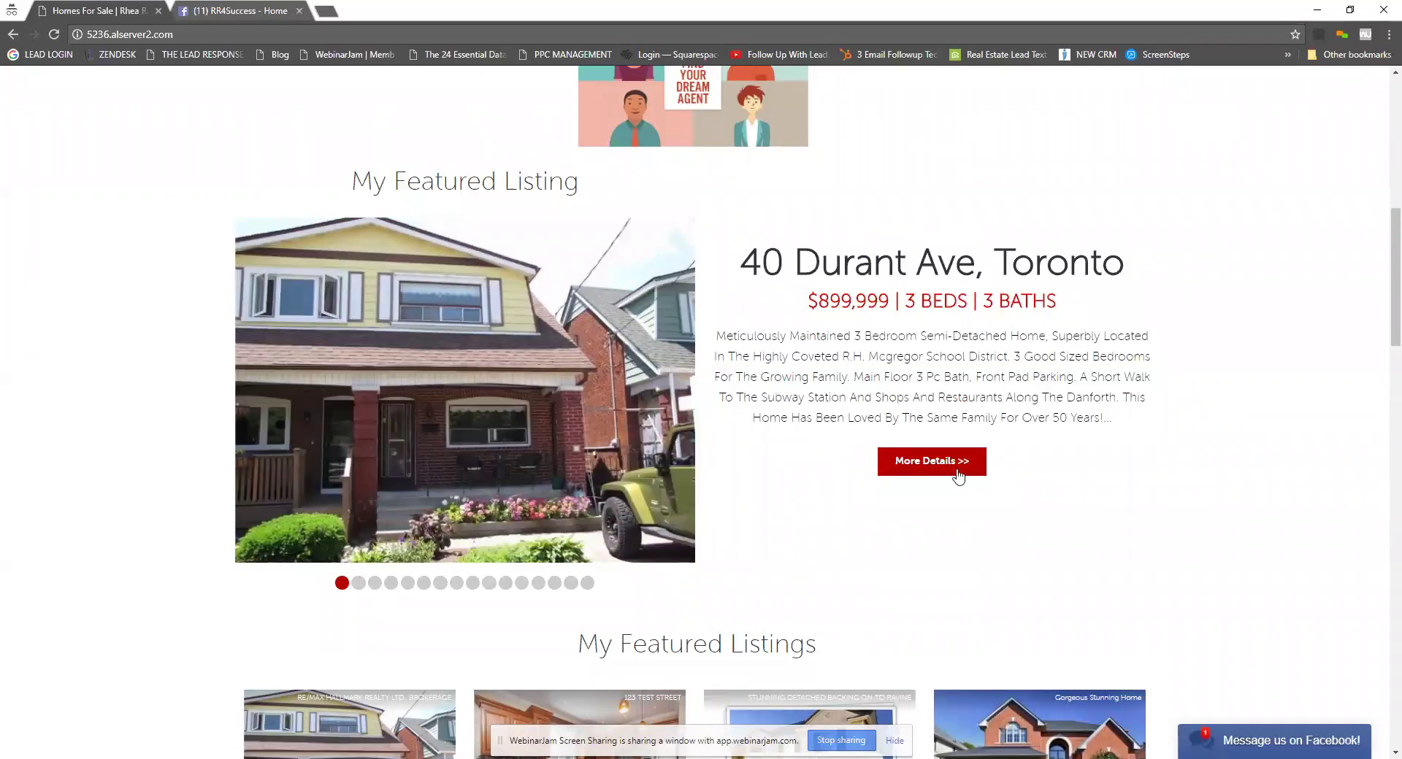
{"action": "left_click", "coordinate": [957, 470]}
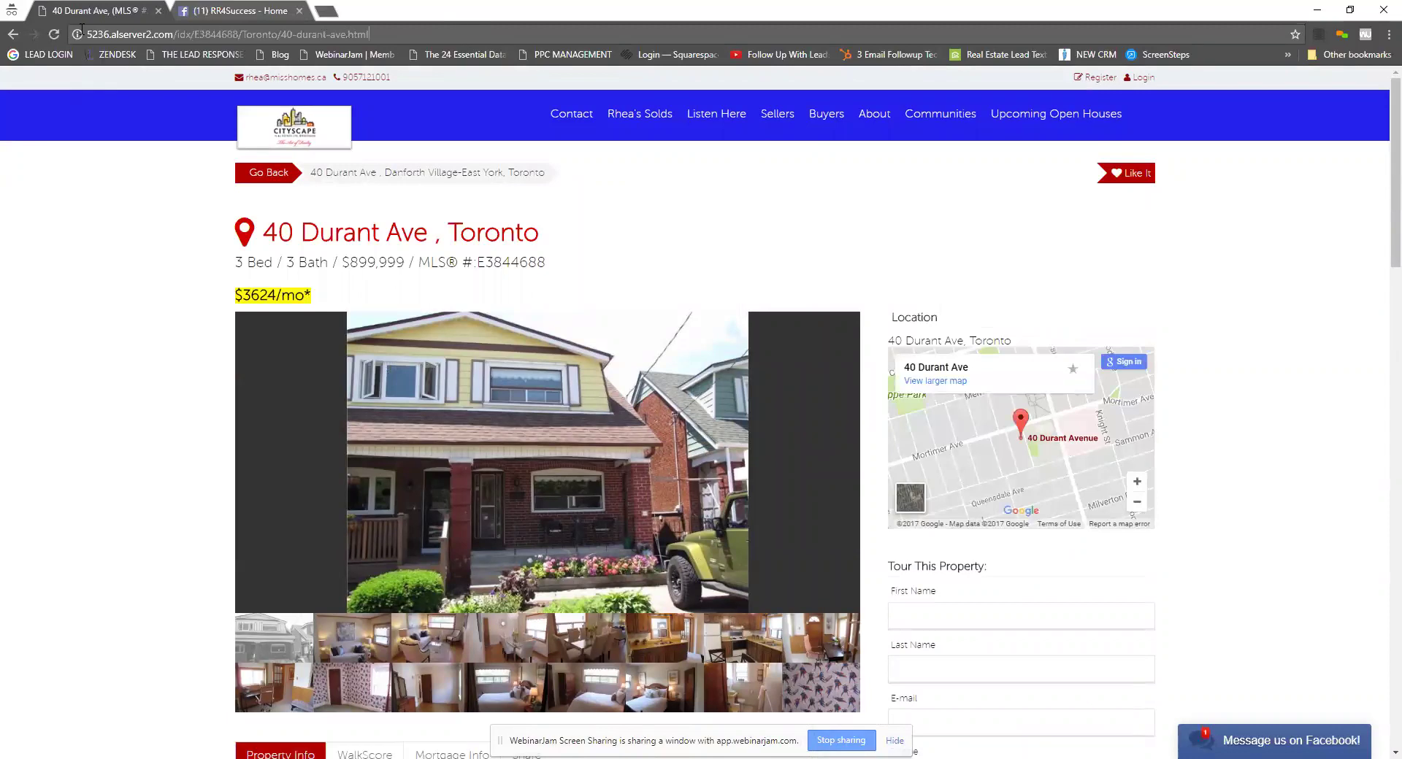
Copy the listing's web address and switch back to the Facebook tab
{"action": "left_click_drag", "start_coordinate": [461, 34], "coordinate": [8, 31]}
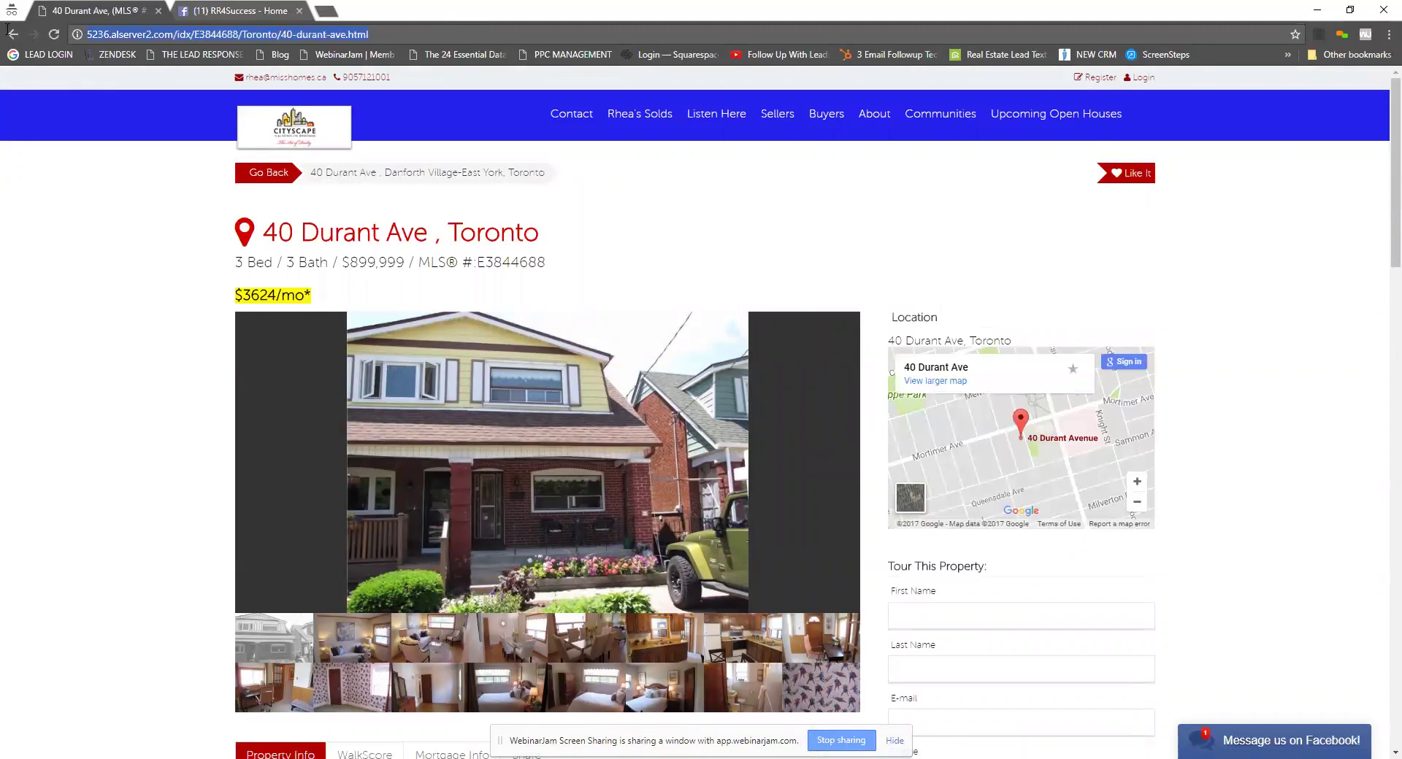
{"action": "right_click", "coordinate": [157, 43]}
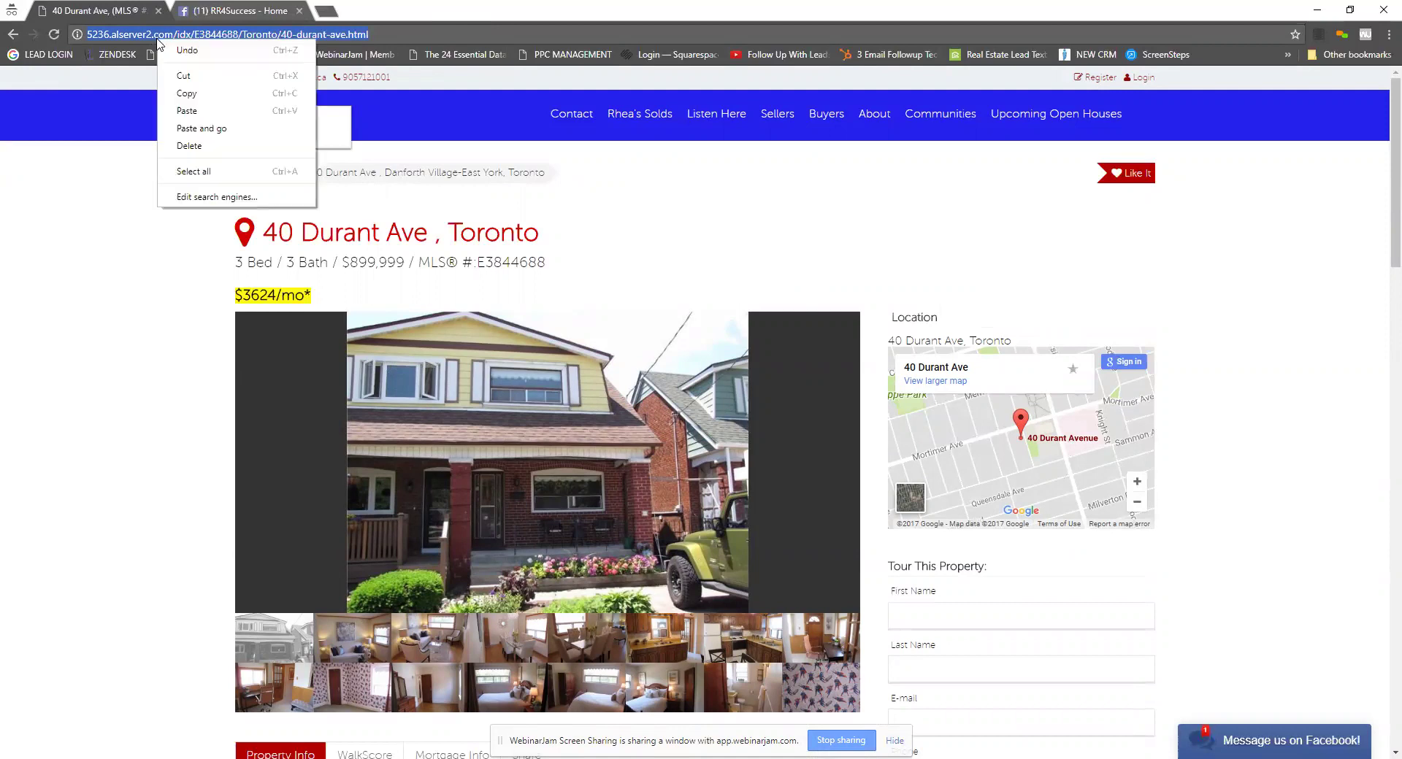
{"action": "left_click", "coordinate": [184, 94]}
{"action": "key", "text": "ctrl+Tab"}
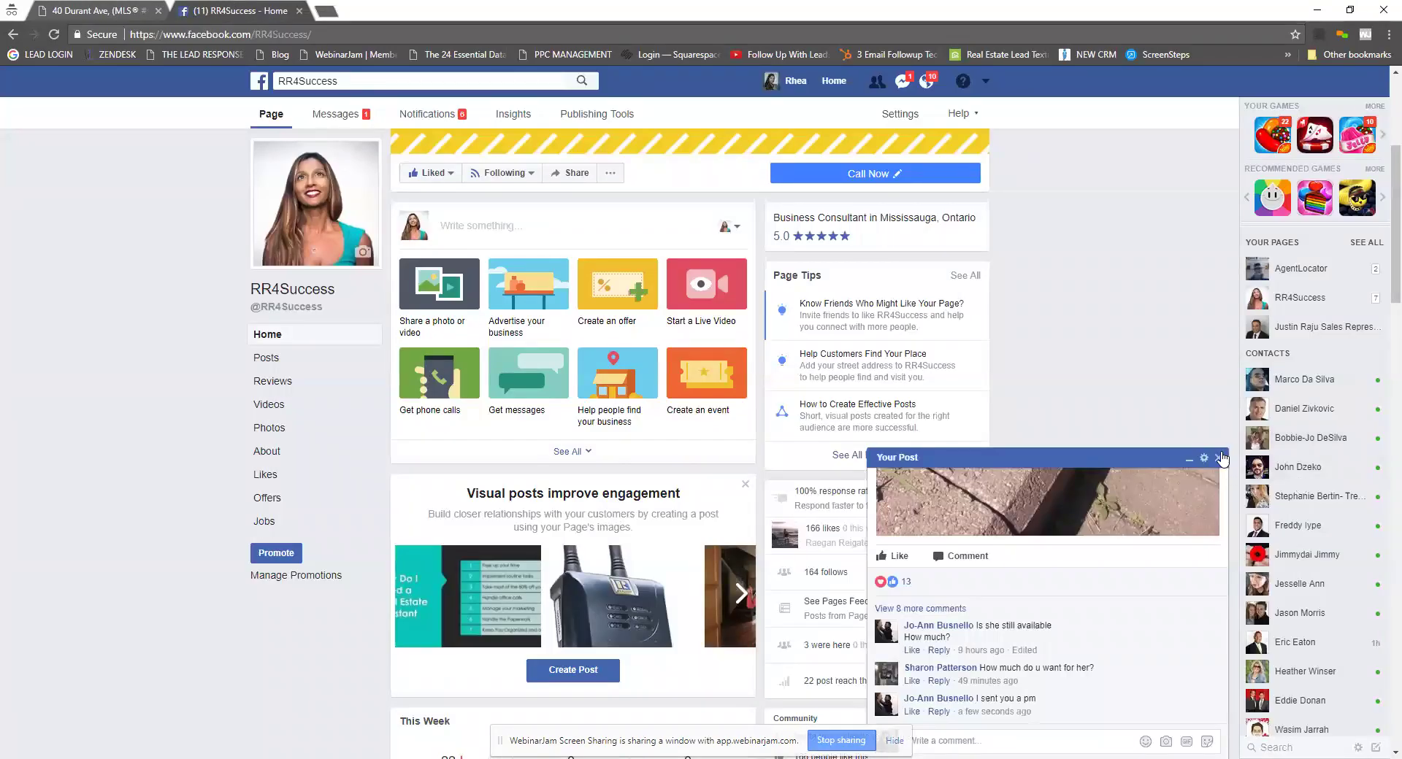
Close the Your Post chat window
{"action": "left_click", "coordinate": [1219, 458]}
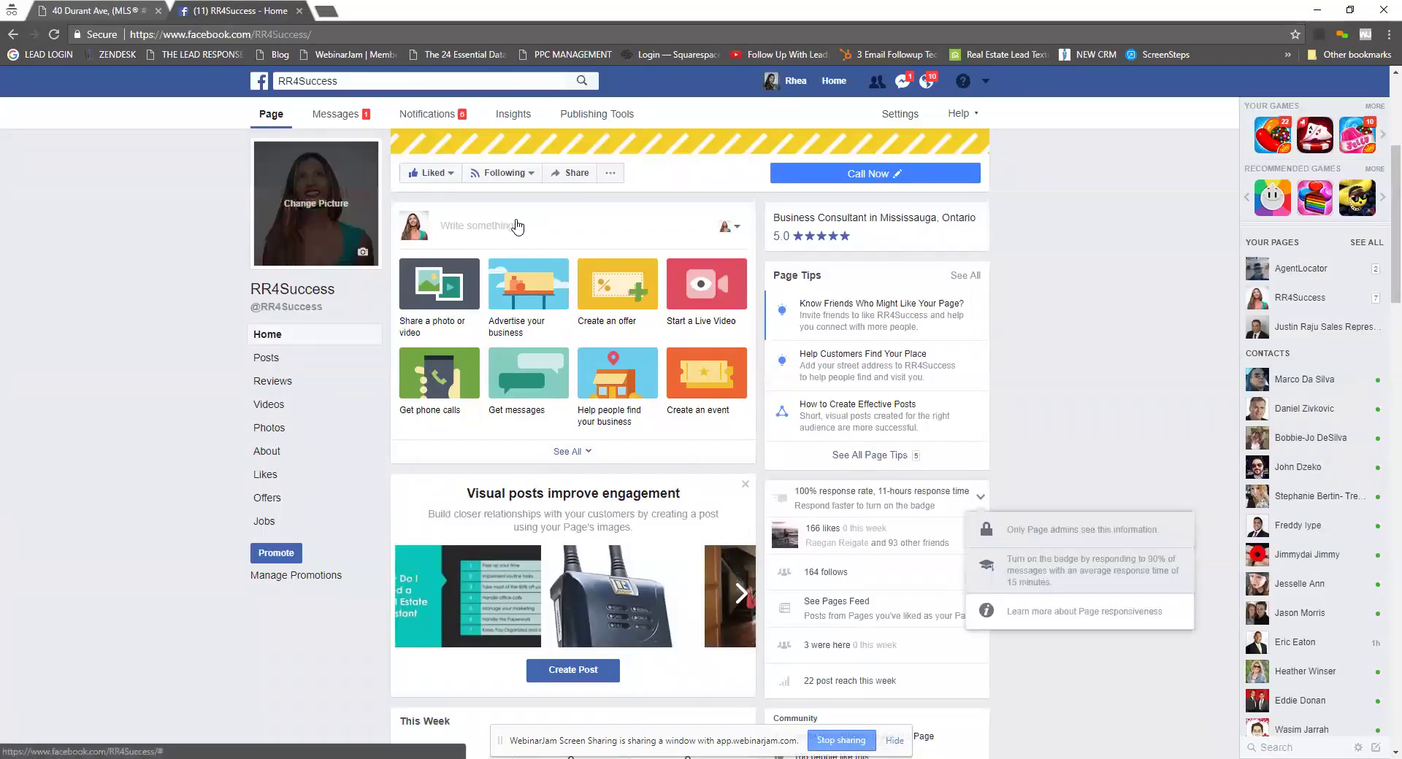
{"action": "right_click", "coordinate": [473, 231]}
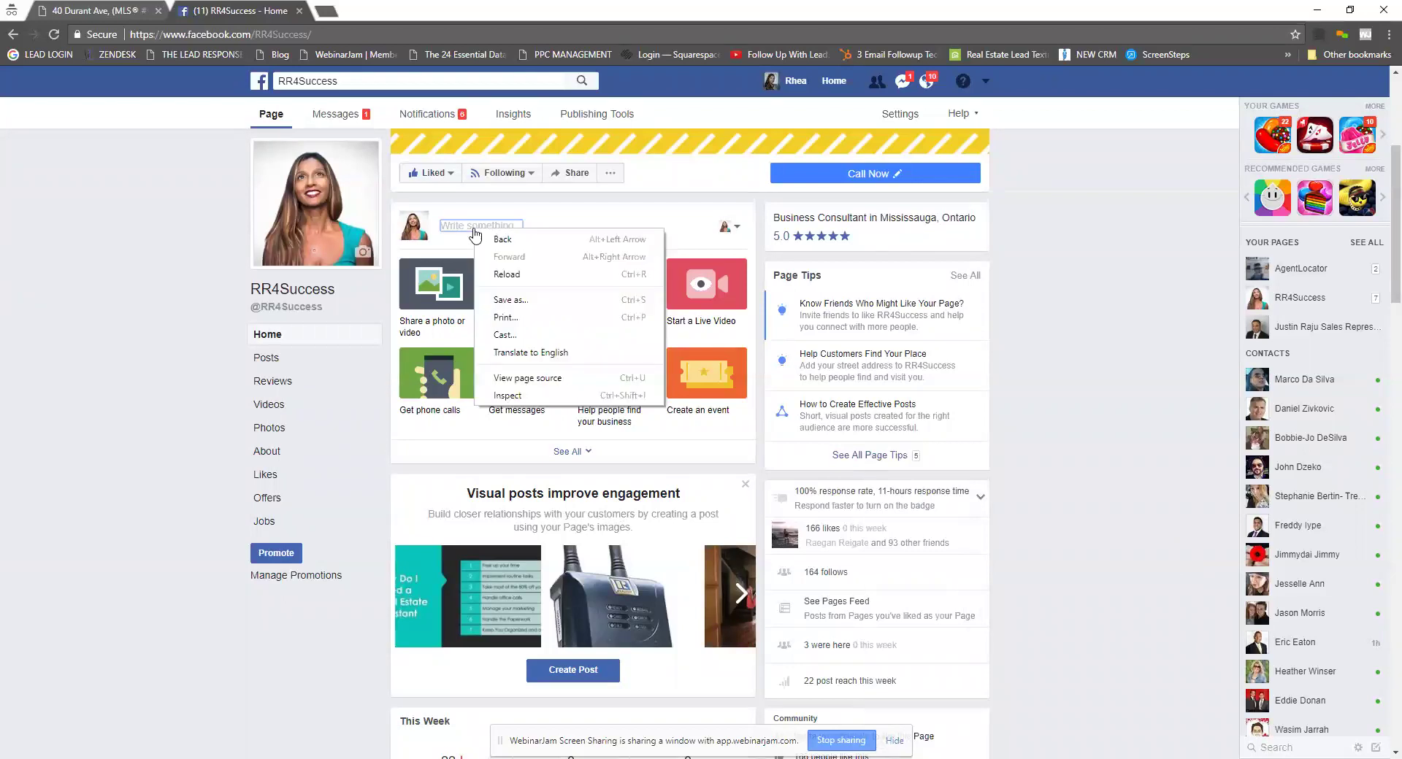
{"action": "right_click", "coordinate": [640, 227]}
{"action": "right_click", "coordinate": [428, 224]}
{"action": "left_click", "coordinate": [474, 222]}
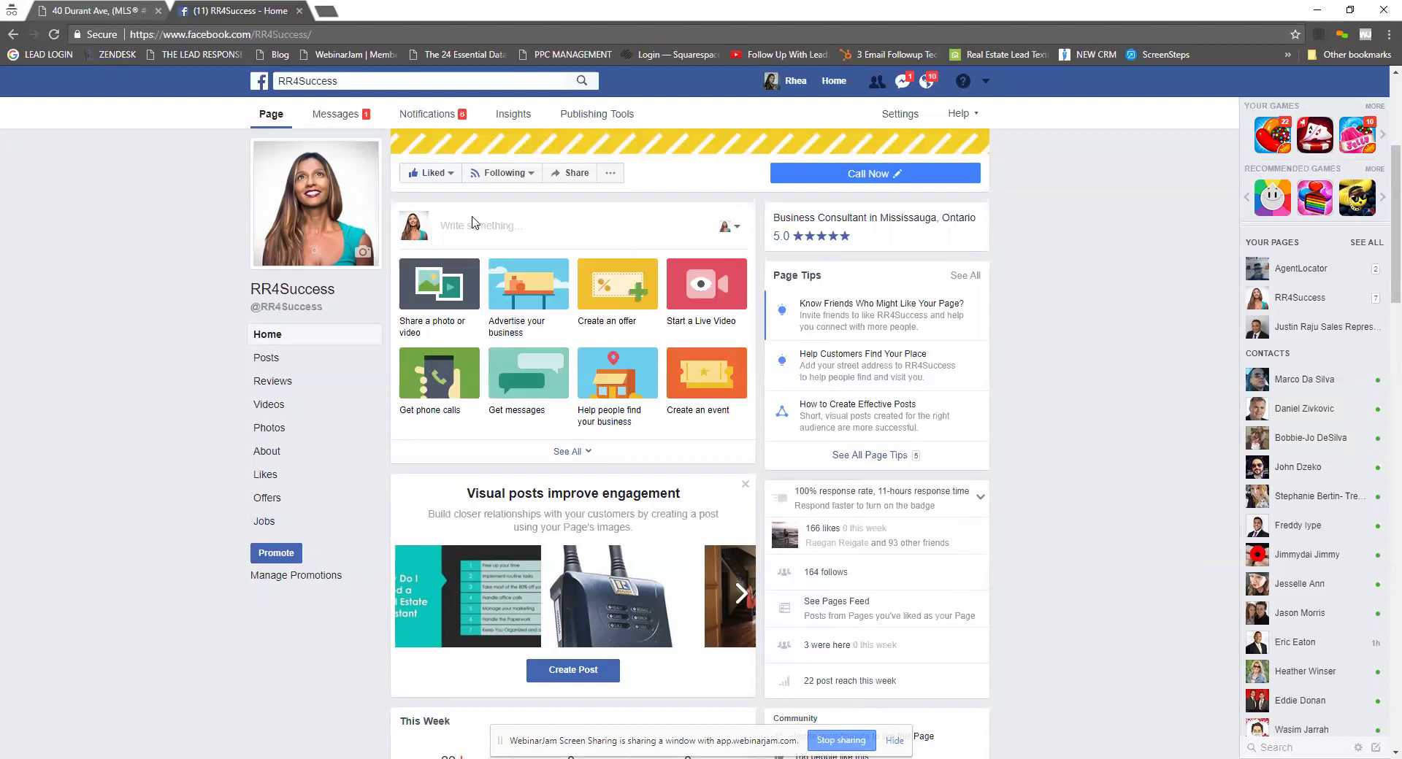
{"action": "right_click", "coordinate": [474, 222]}
Paste the listing link into a new post, then discard that draft
{"action": "left_click", "coordinate": [442, 232]}
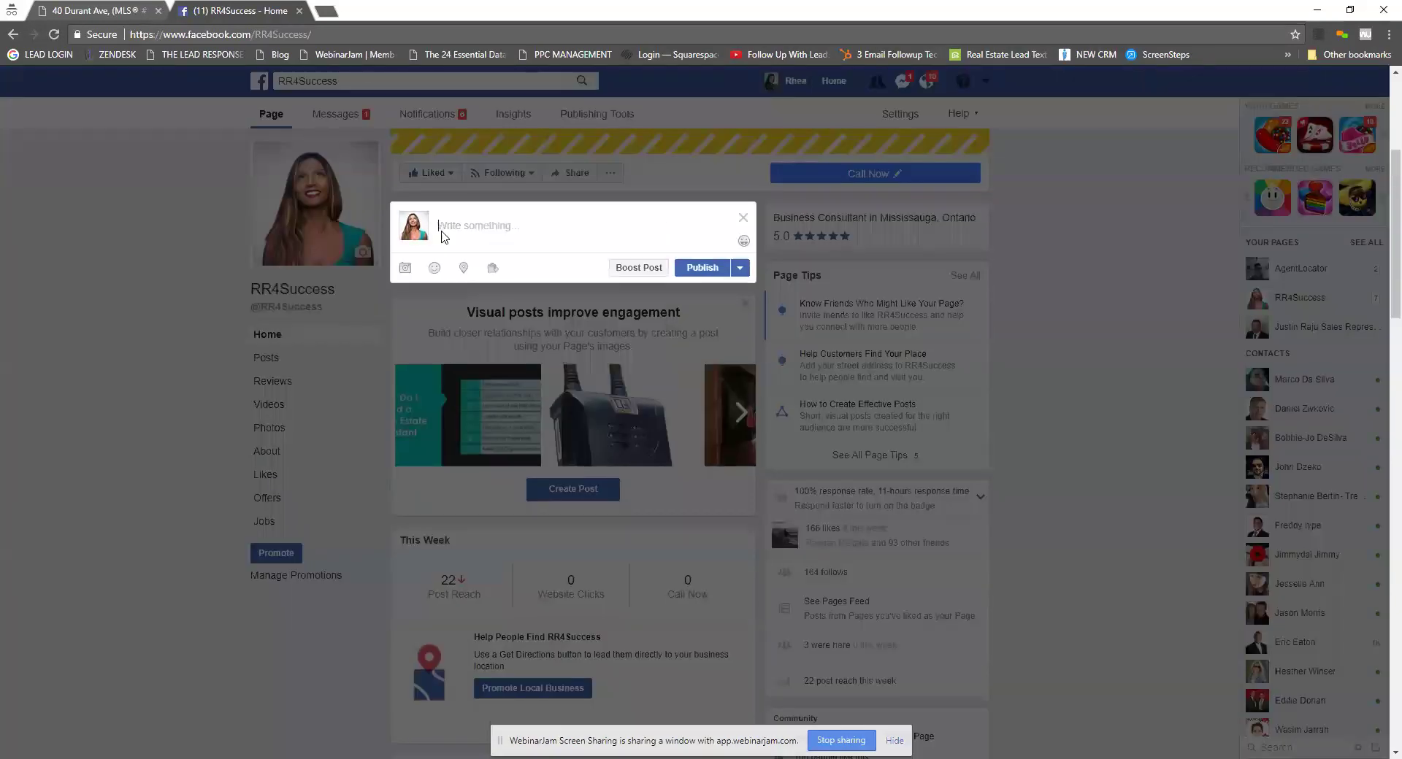
{"action": "right_click", "coordinate": [443, 231]}
{"action": "left_click", "coordinate": [478, 320]}
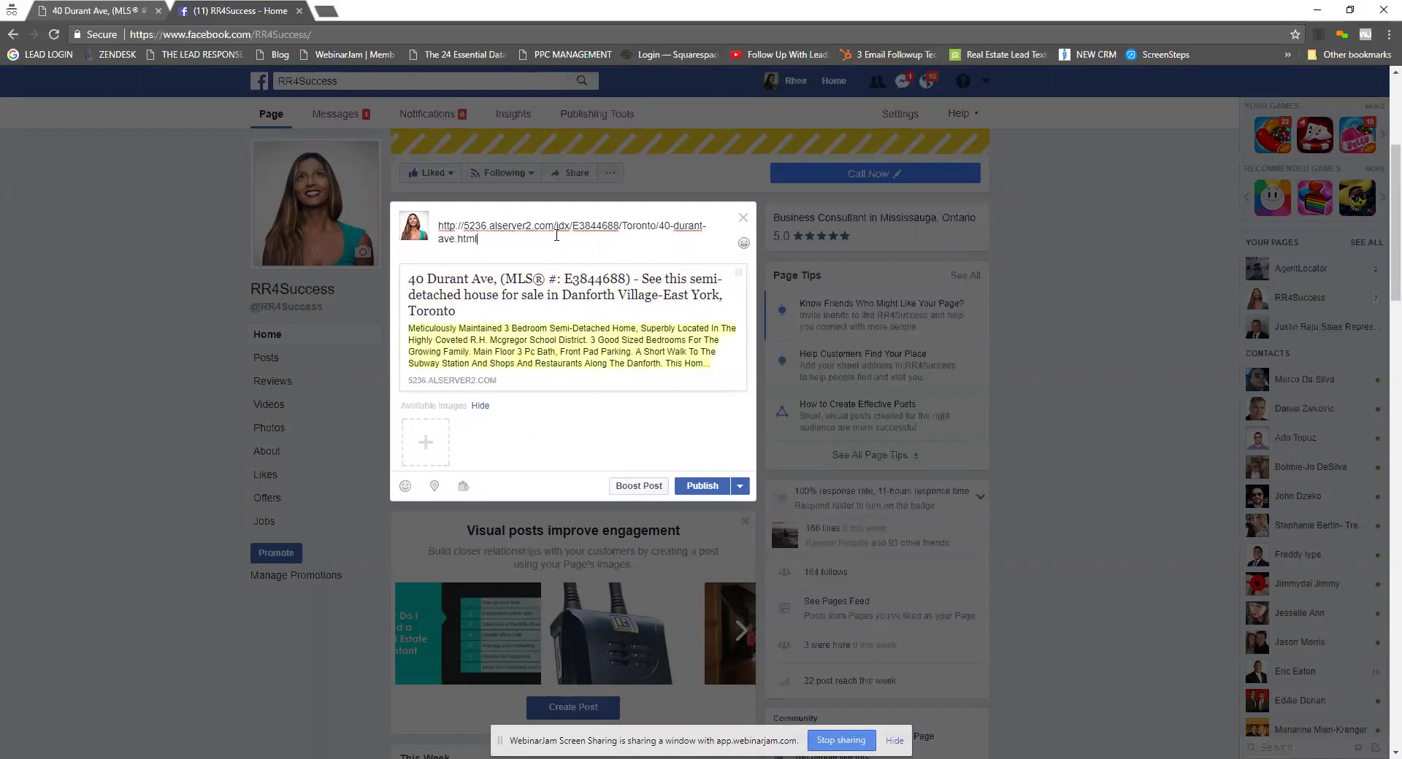
{"action": "left_click", "coordinate": [742, 217]}
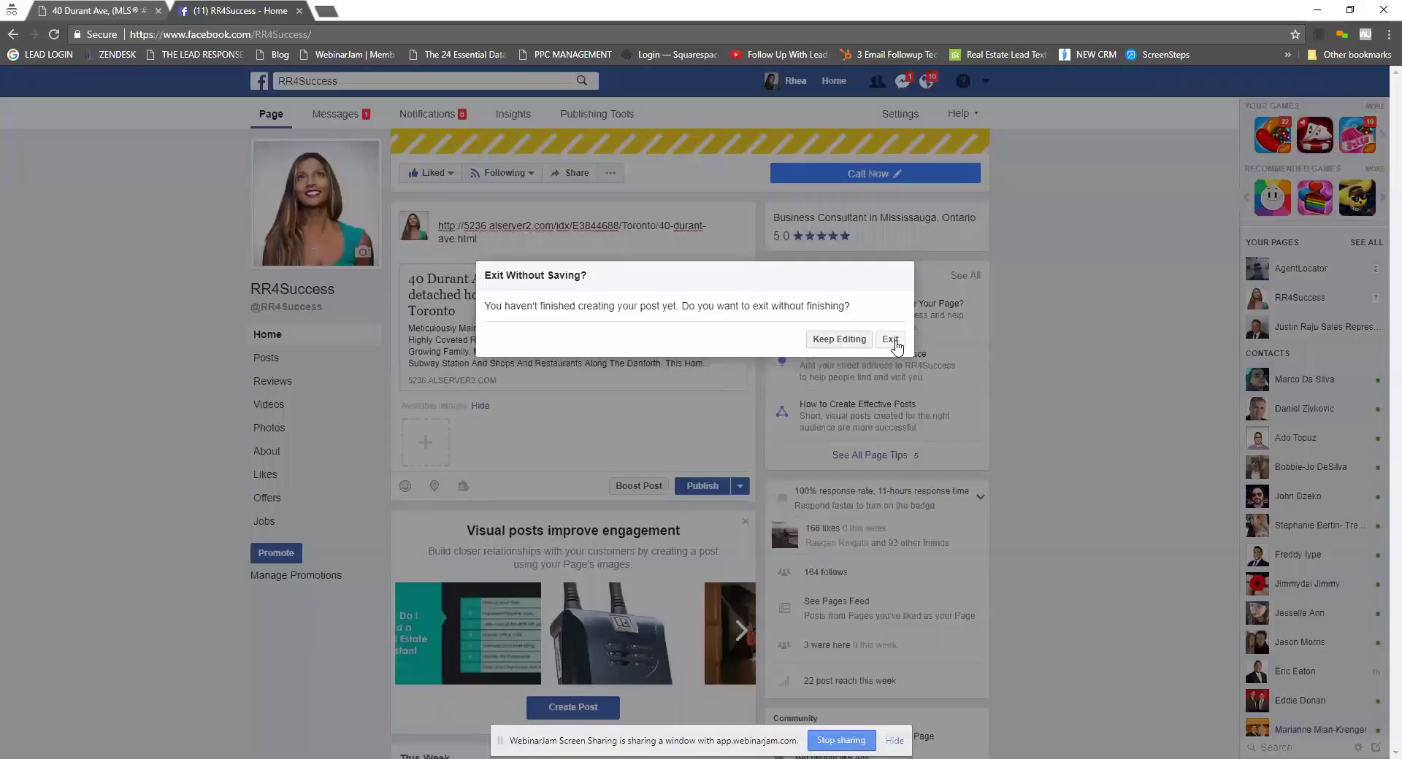
{"action": "left_click", "coordinate": [892, 340]}
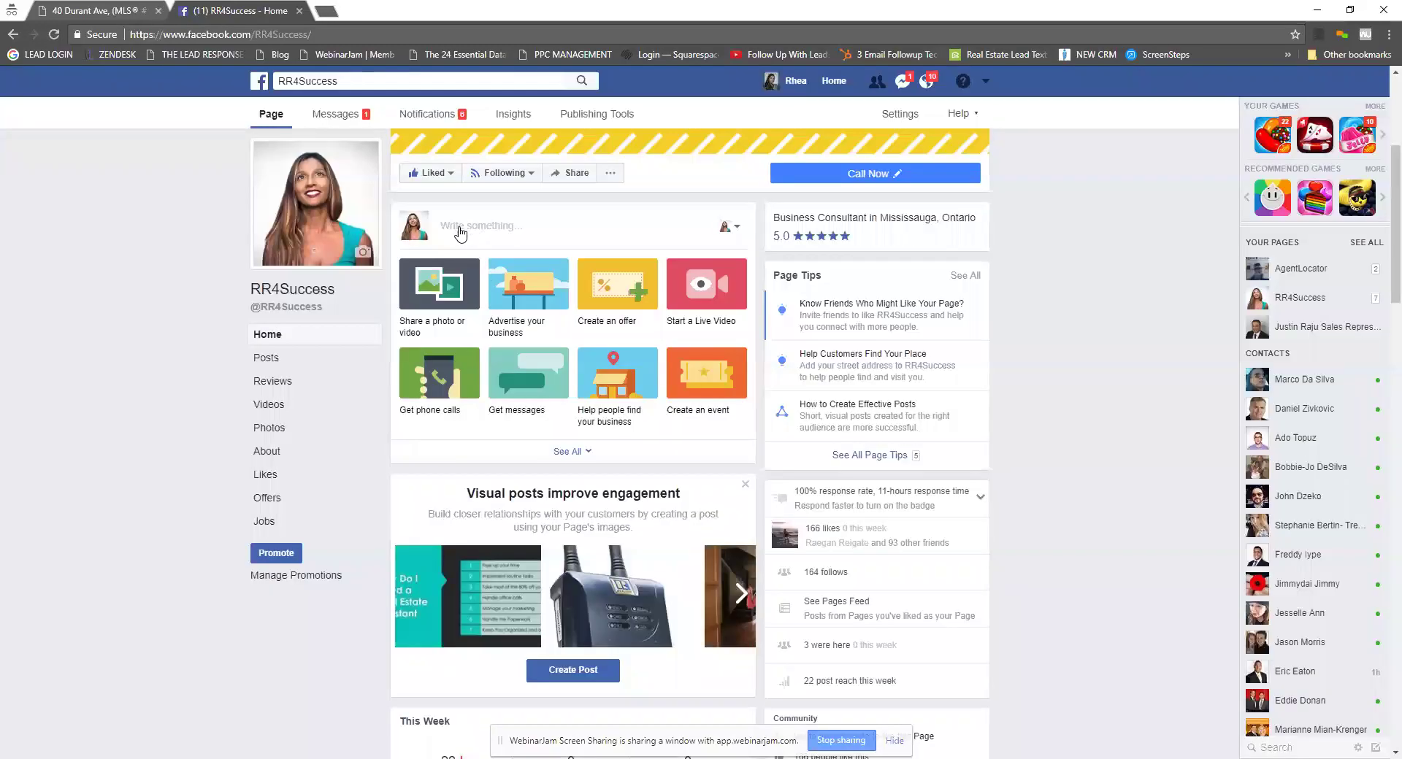
{"action": "right_click", "coordinate": [459, 232]}
{"action": "right_click", "coordinate": [460, 232]}
{"action": "left_click", "coordinate": [460, 232]}
{"action": "right_click", "coordinate": [460, 232]}
{"action": "left_click", "coordinate": [493, 316]}
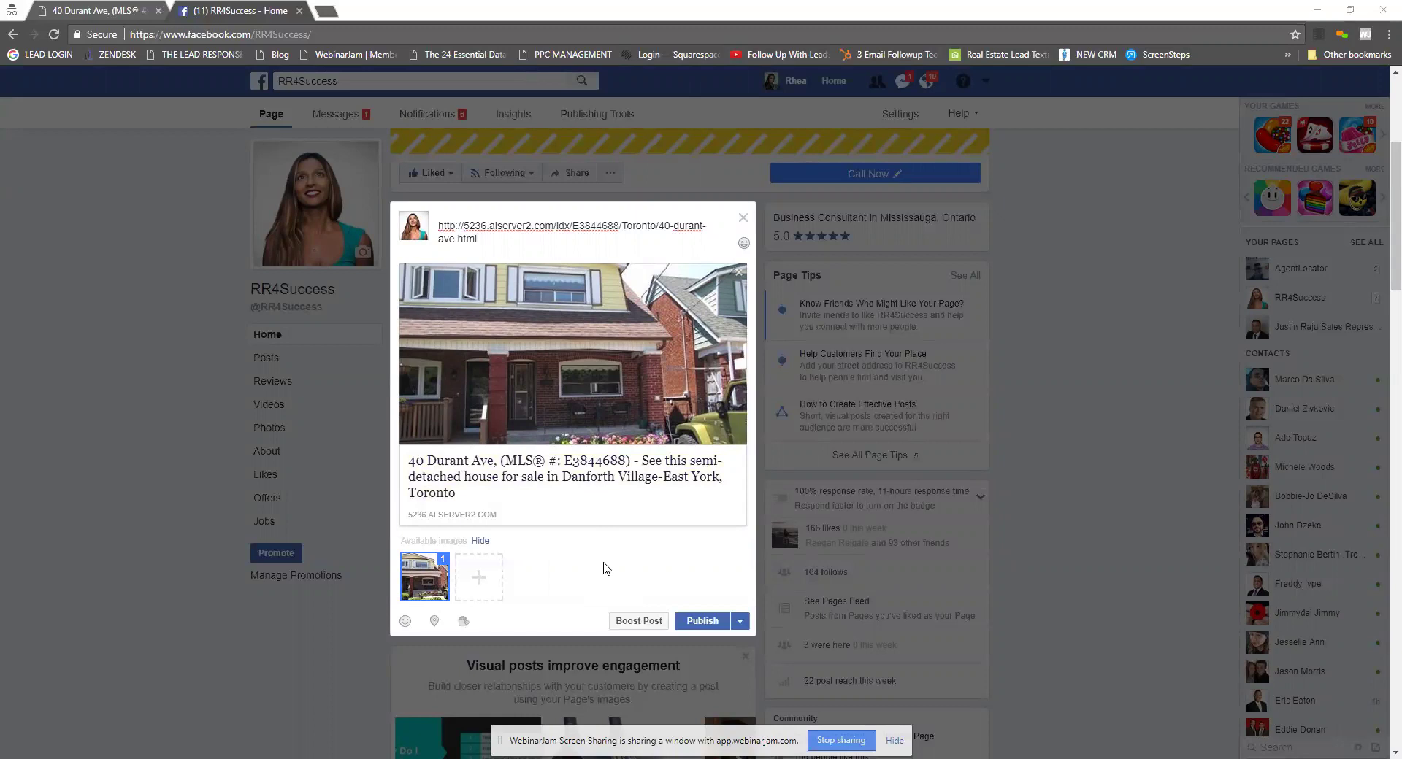
{"action": "left_click", "coordinate": [475, 595]}
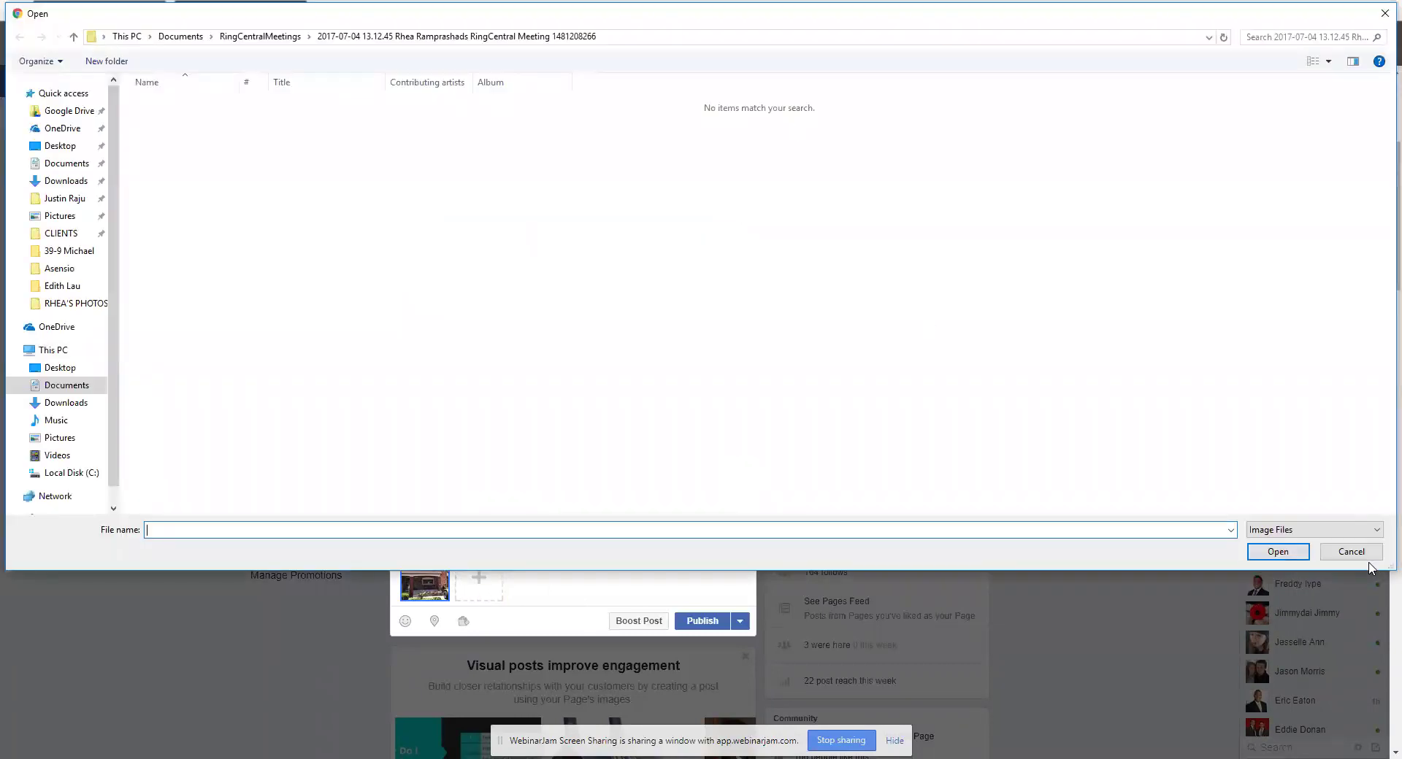
{"action": "left_click", "coordinate": [1360, 552]}
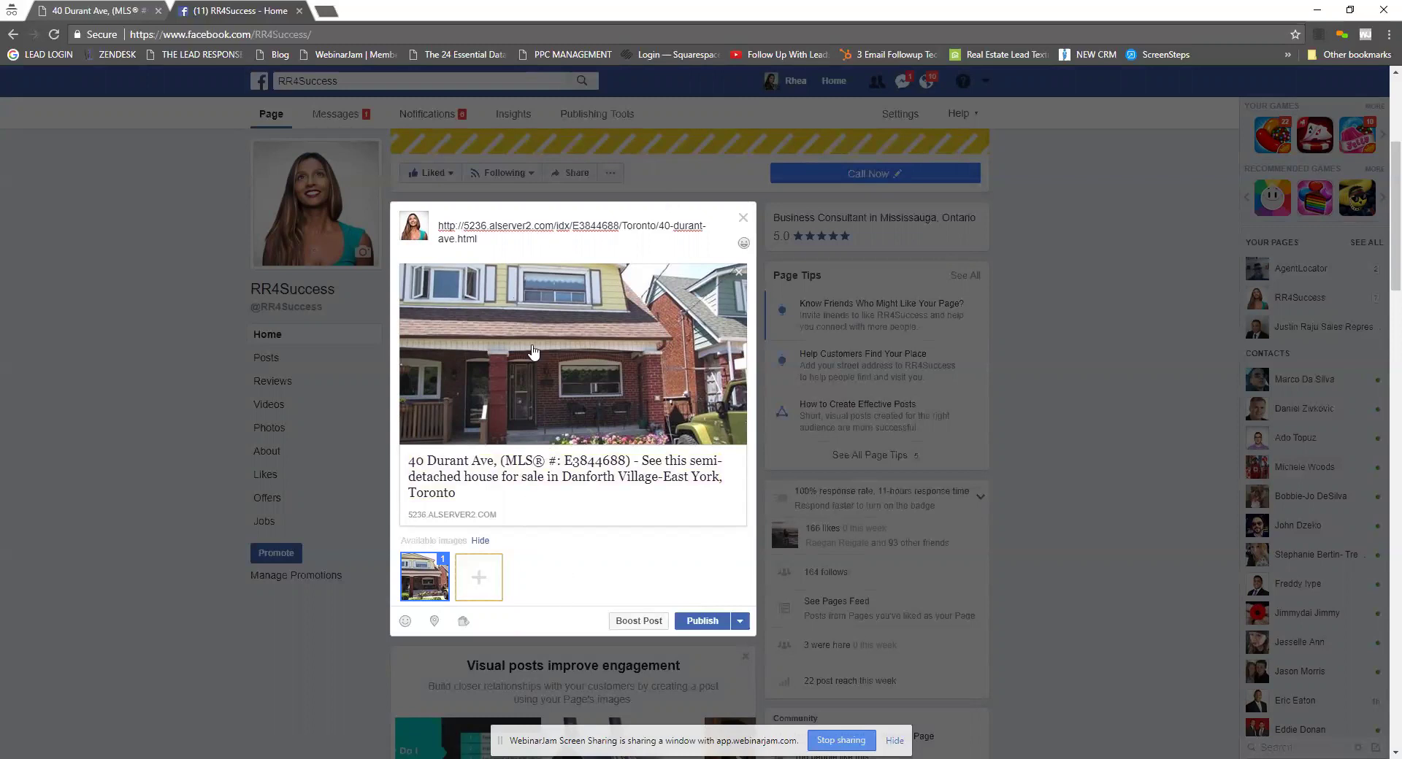
{"action": "left_click", "coordinate": [492, 240]}
{"action": "left_click_drag", "start_coordinate": [444, 232], "coordinate": [486, 249]}
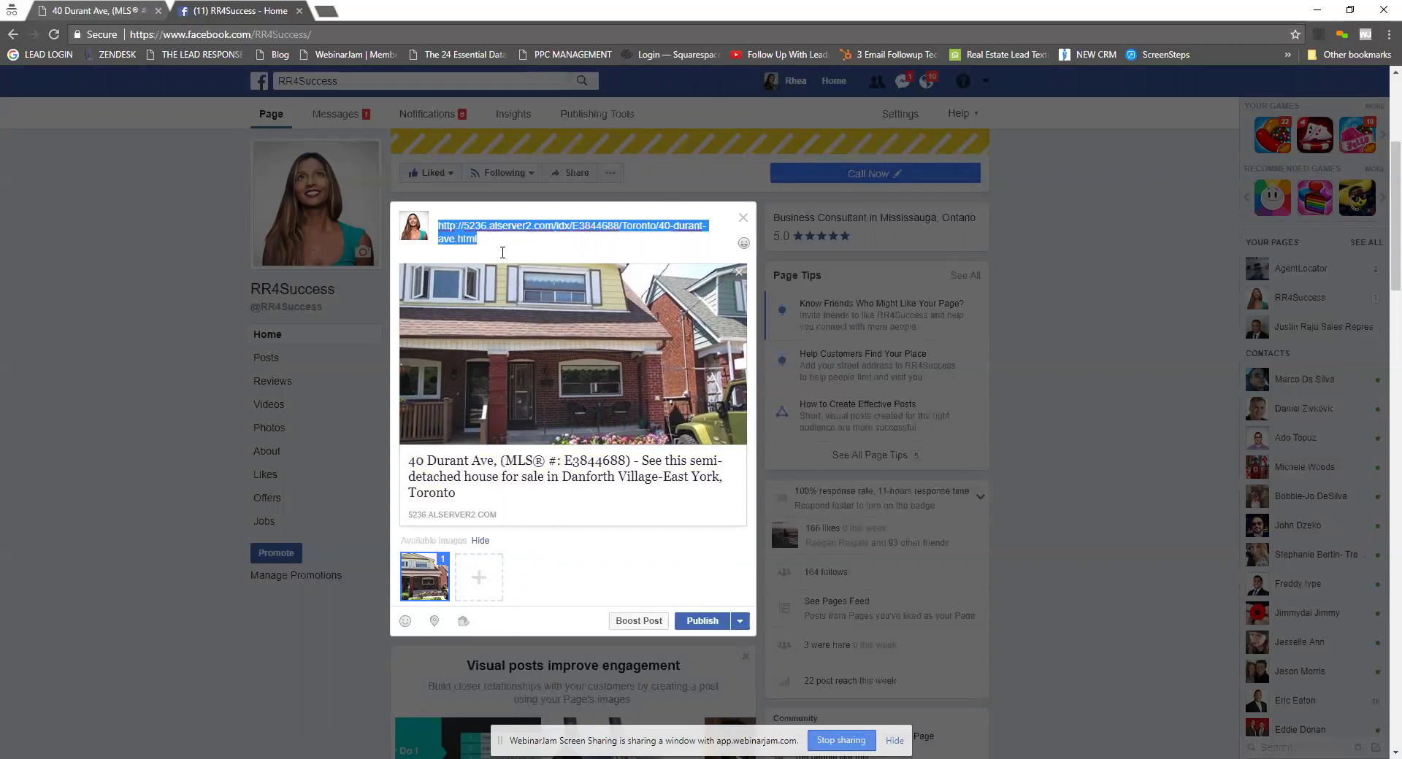
{"action": "key", "text": "BackSpace"}
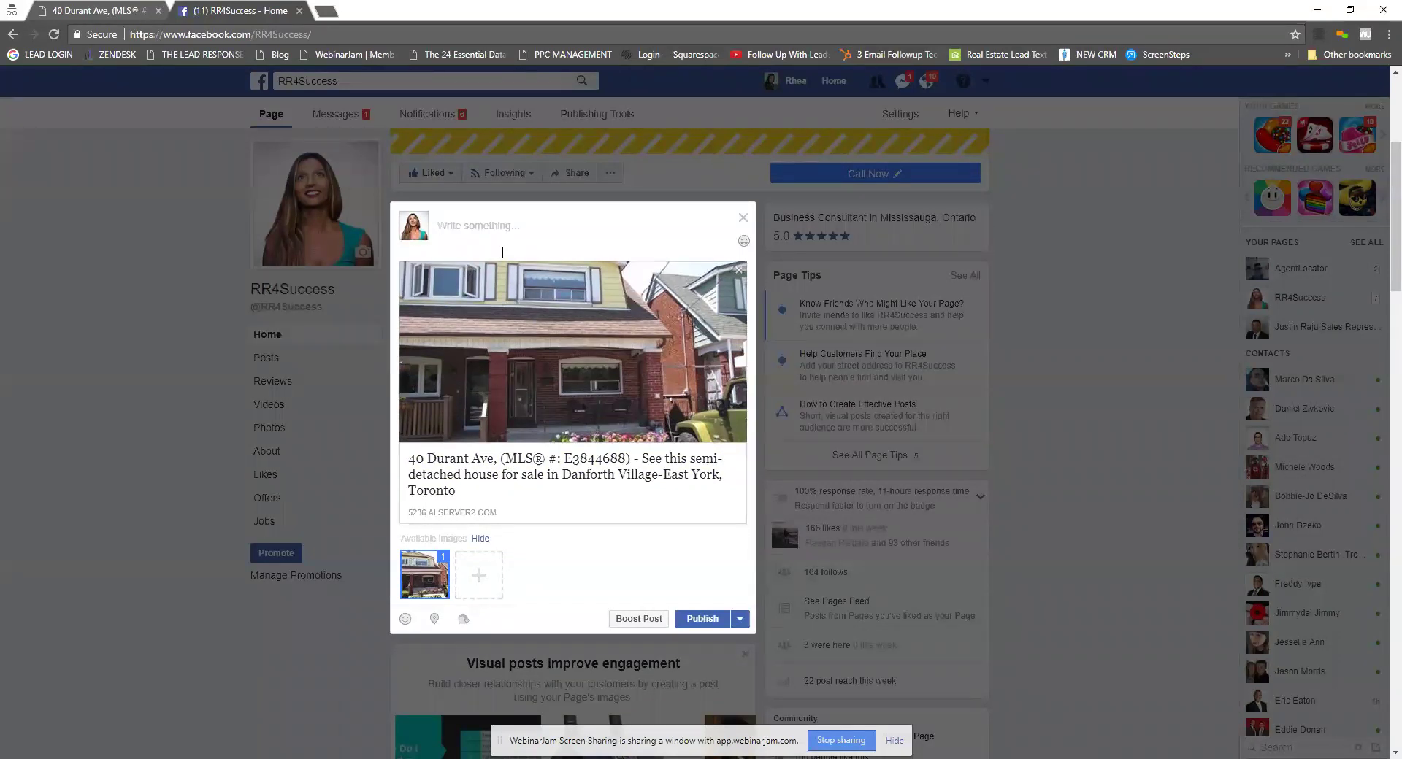
Write the caption 'BRAND NEW DETACHED HOME IN DANFORTH VILLAGE ...JOIN ME AT THE OPEN HOUSE THIS WEEKEND'
{"action": "type", "text": "B"}
{"action": "key", "text": "BackSpace"}
{"action": "type", "text": "BRAND NEW DETACHED HOME "}
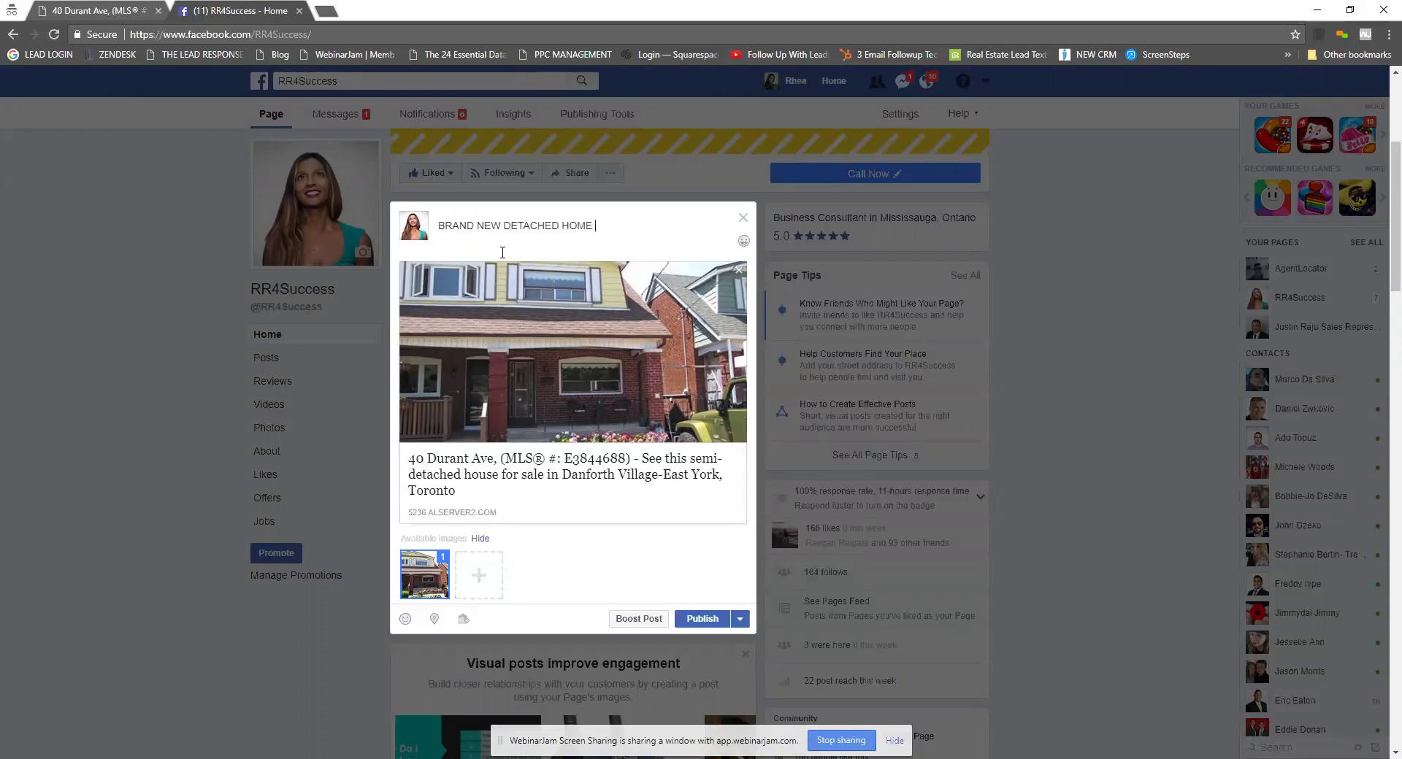
{"action": "type", "text": "IN DANFORTH VILLAGE ...JOIN ME"}
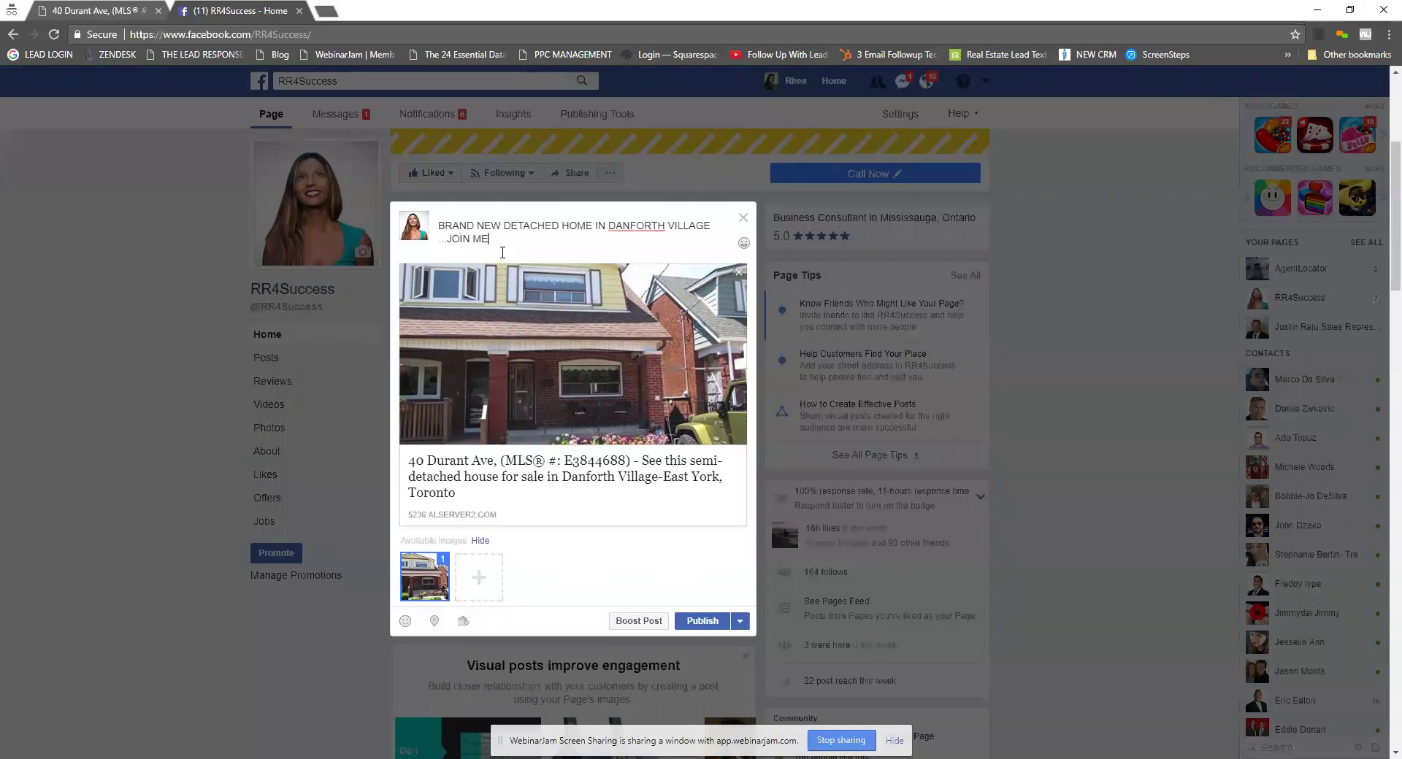
{"action": "type", "text": " AT THE OPEN HOUSE THIS WEEKEND"}
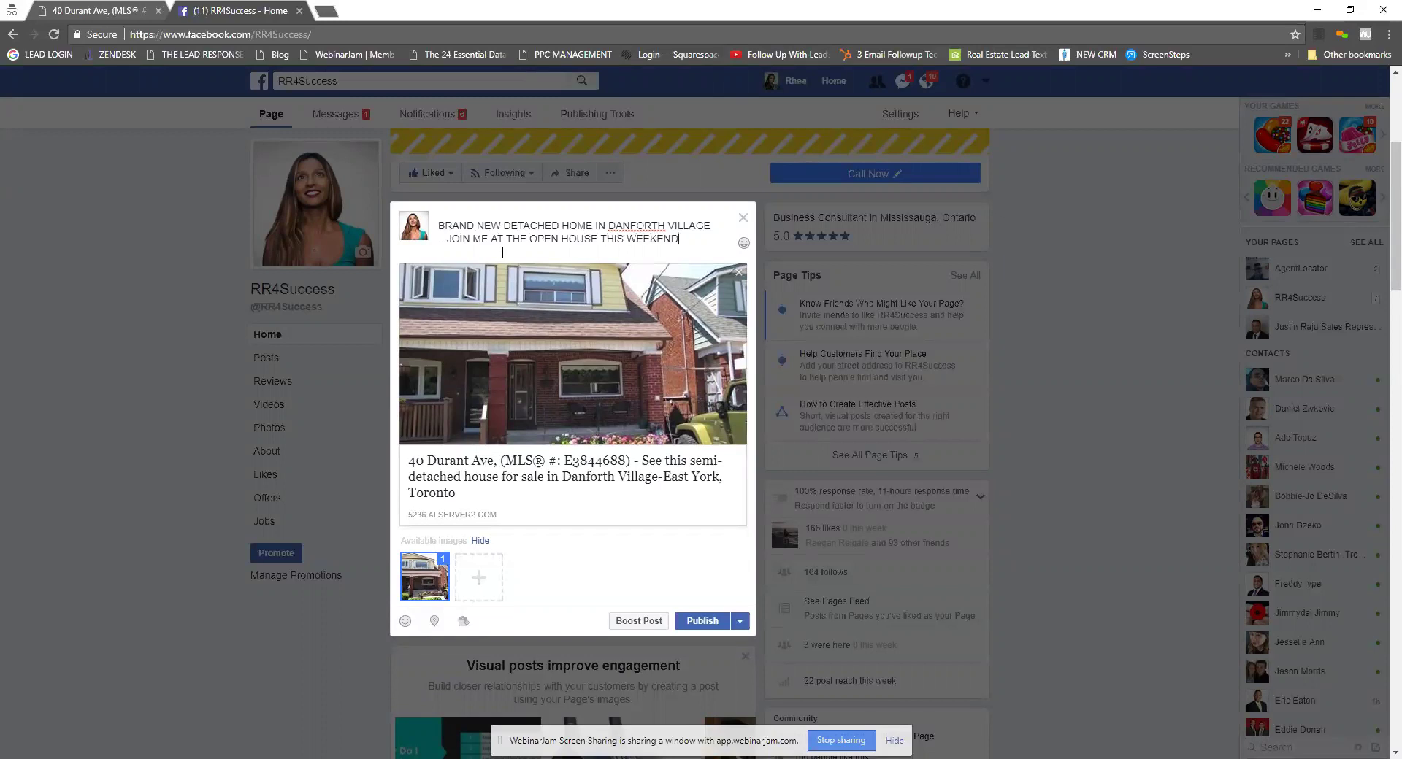
{"action": "left_click", "coordinate": [702, 622]}
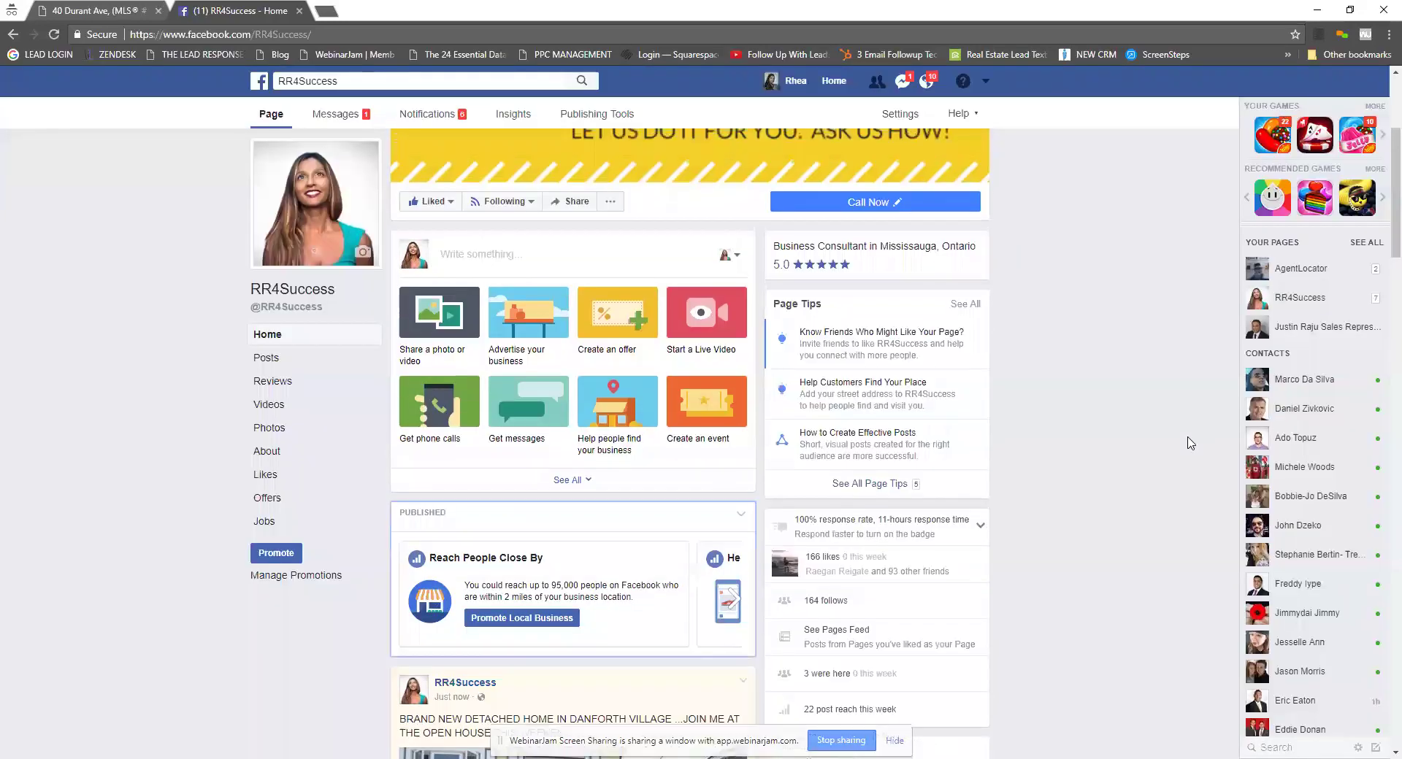
{"action": "scroll", "coordinate": [1190, 443], "scroll_direction": "down", "scroll_amount": 5}
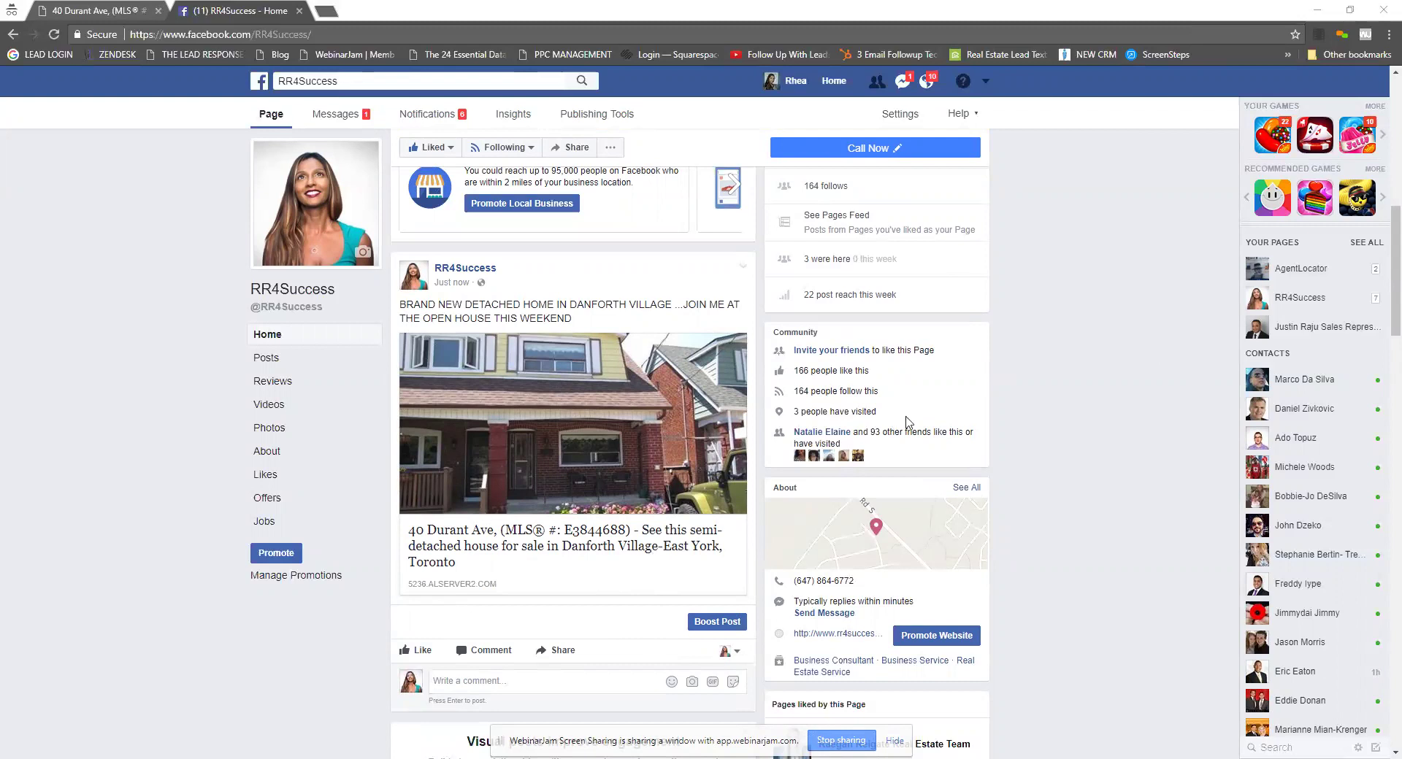
{"action": "triple_click", "coordinate": [803, 370]}
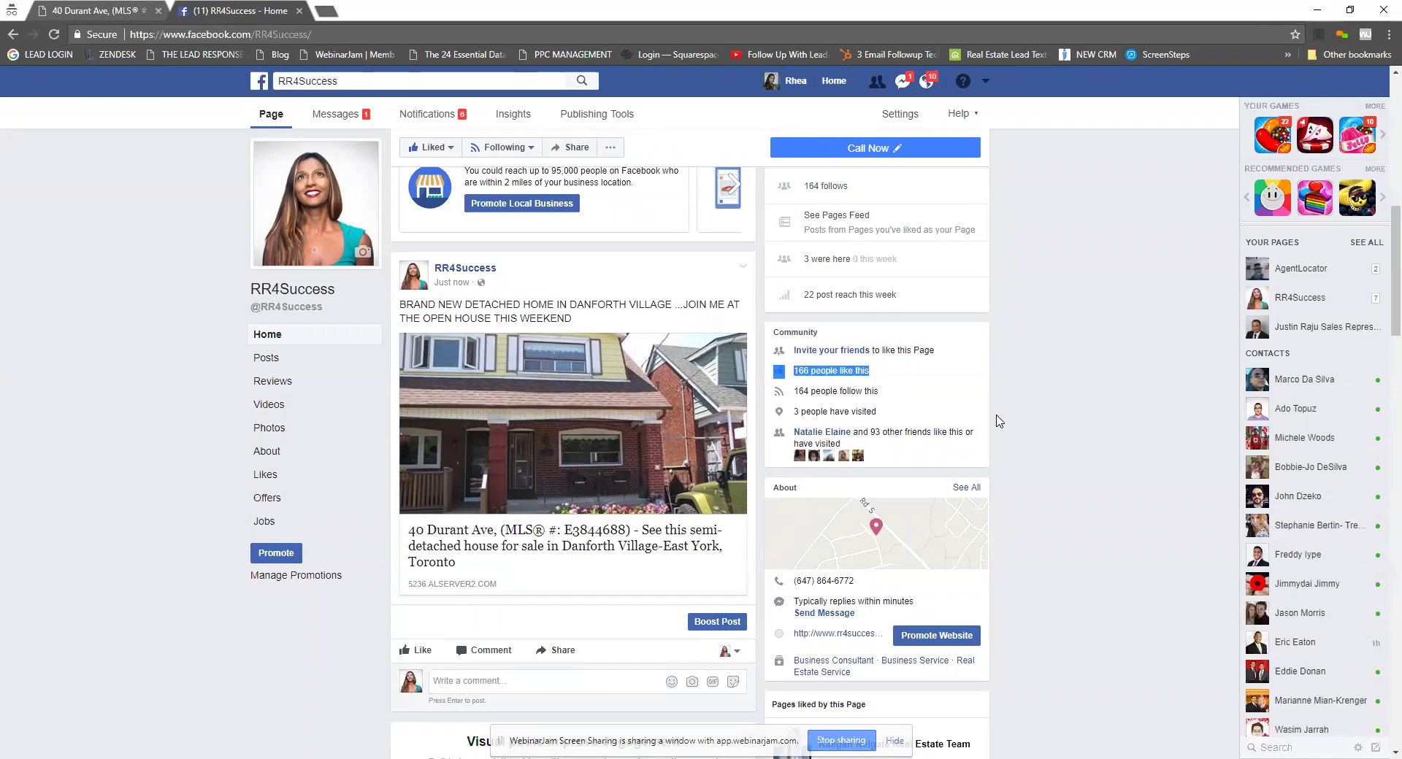
{"action": "left_click", "coordinate": [1053, 415]}
Start boosting the listing post, keeping the Website visits objective
{"action": "left_click", "coordinate": [708, 622]}
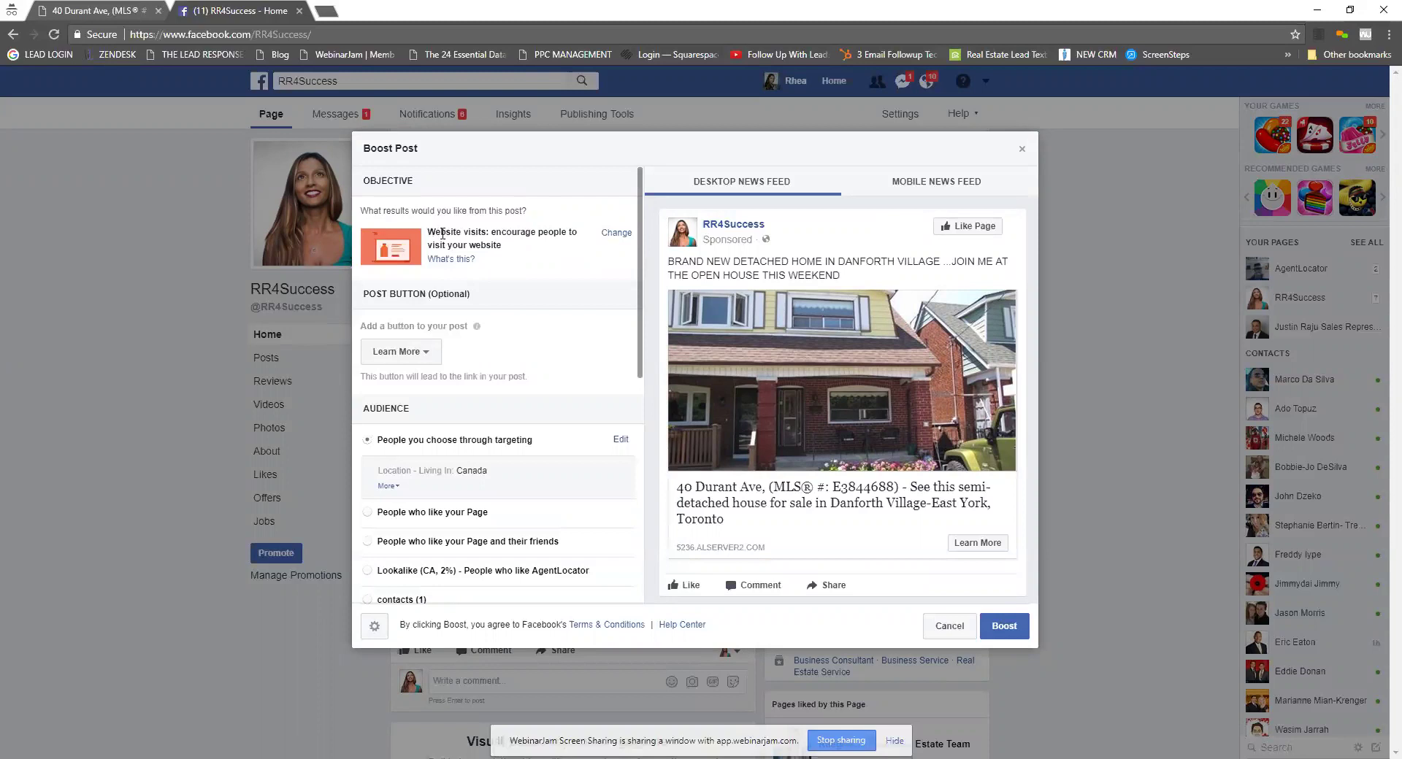
{"action": "left_click", "coordinate": [625, 235]}
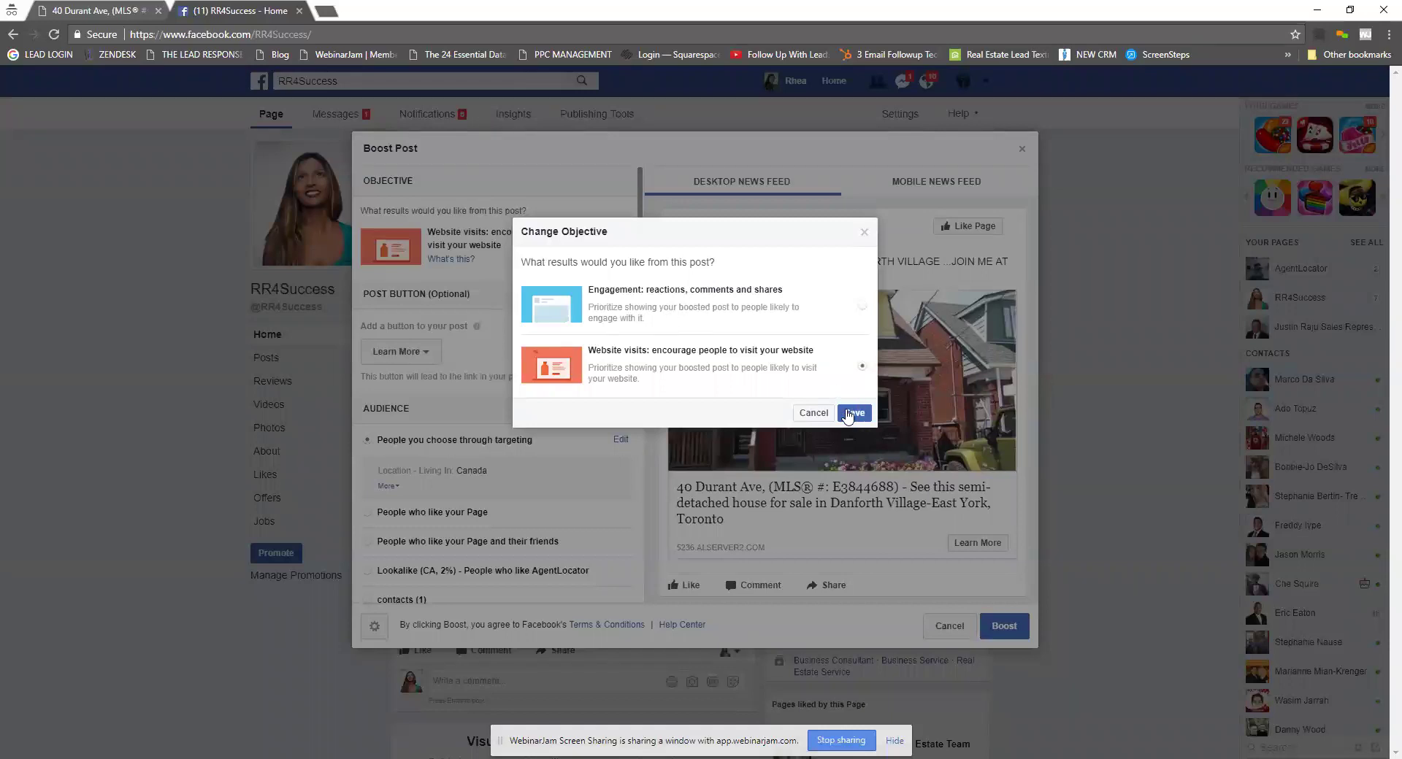
{"action": "left_click", "coordinate": [813, 413]}
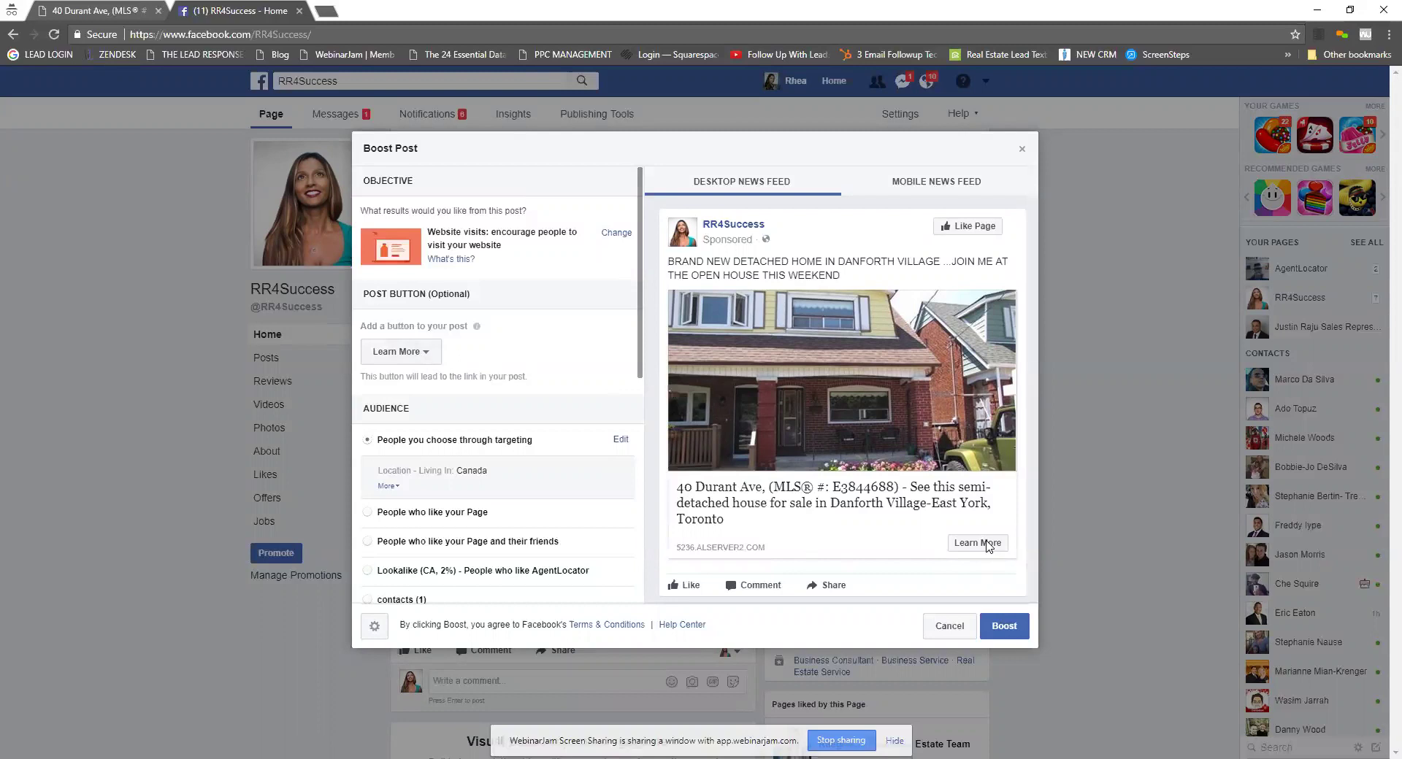
Keep Learn More as the call-to-action and scroll to the Canada-targeted audience section
{"action": "left_click", "coordinate": [430, 351]}
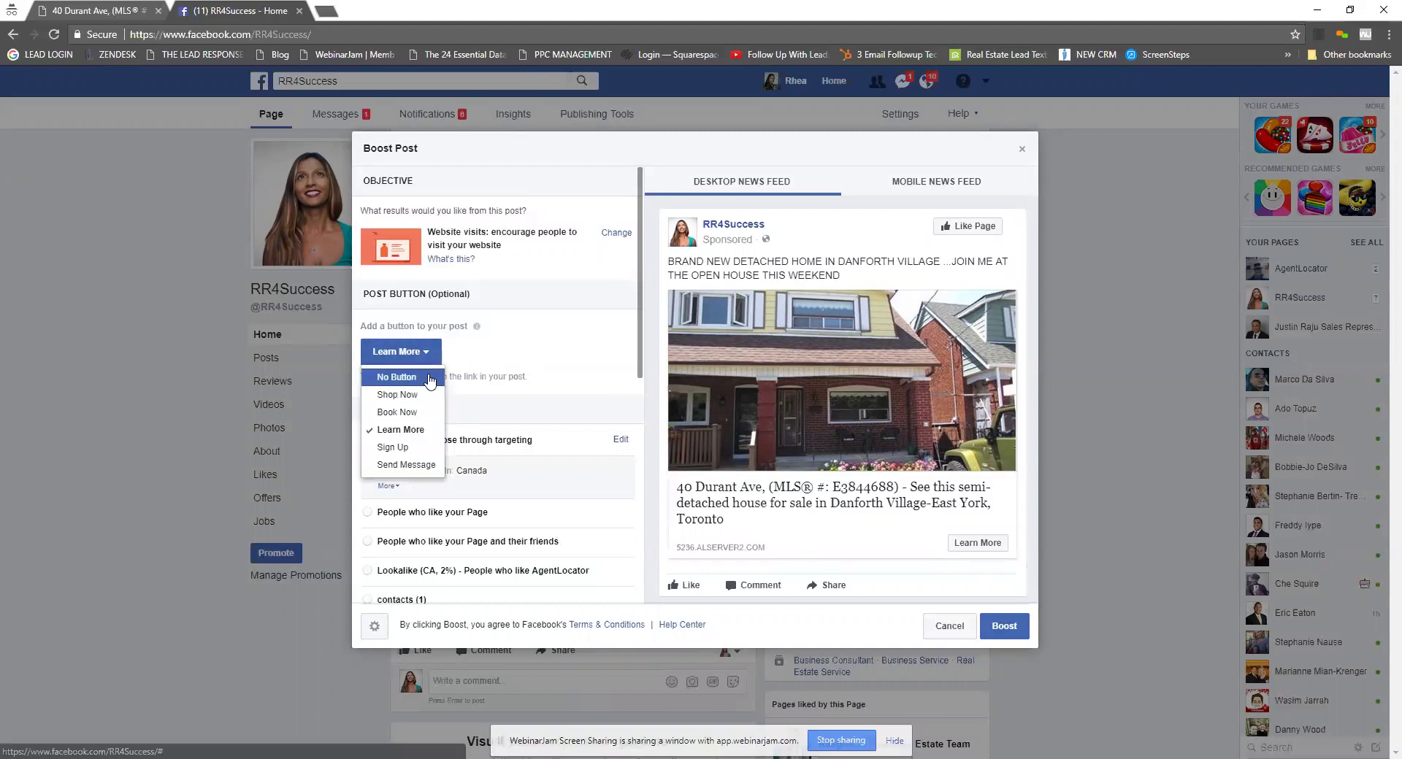
{"action": "left_click", "coordinate": [606, 353]}
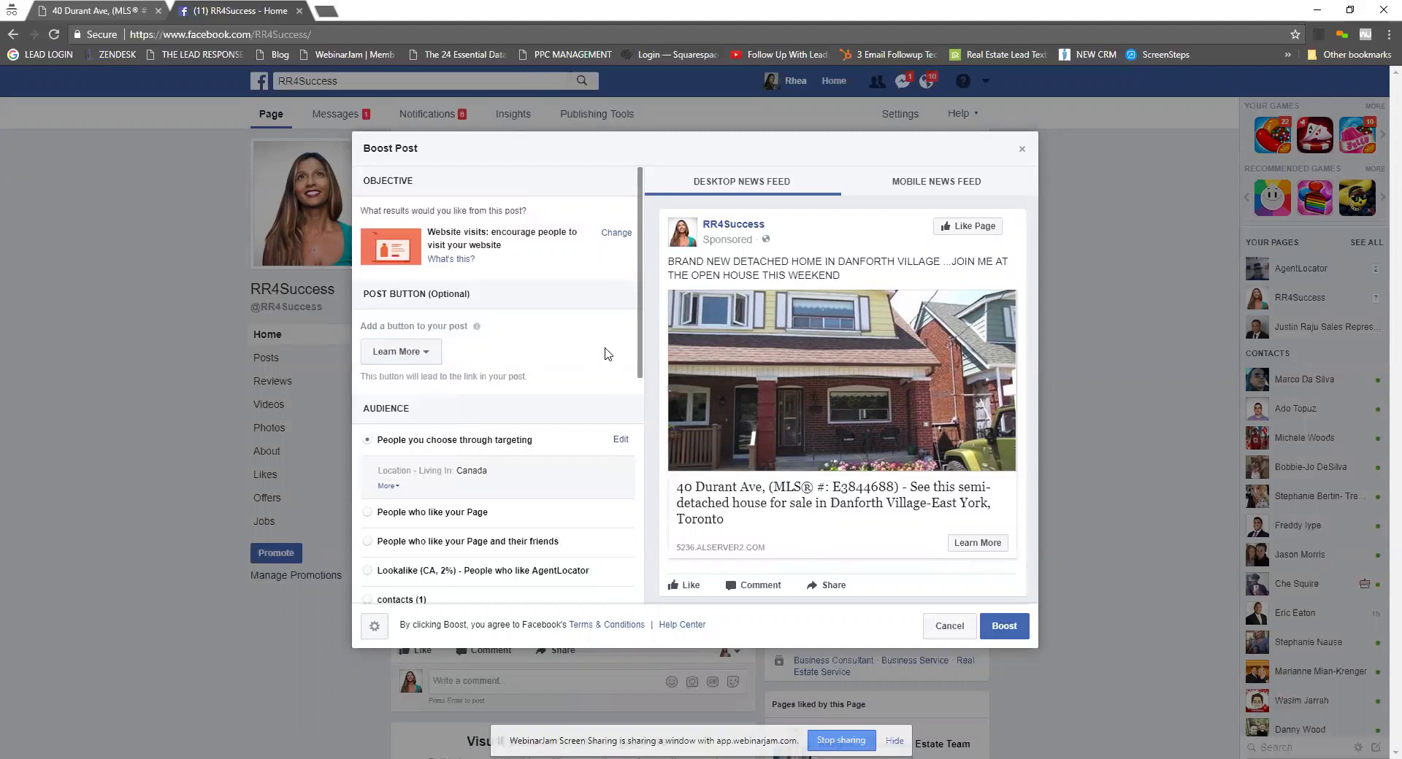
{"action": "scroll", "coordinate": [605, 355], "scroll_direction": "down", "scroll_amount": 1}
{"action": "scroll", "coordinate": [605, 356], "scroll_direction": "down", "scroll_amount": 2}
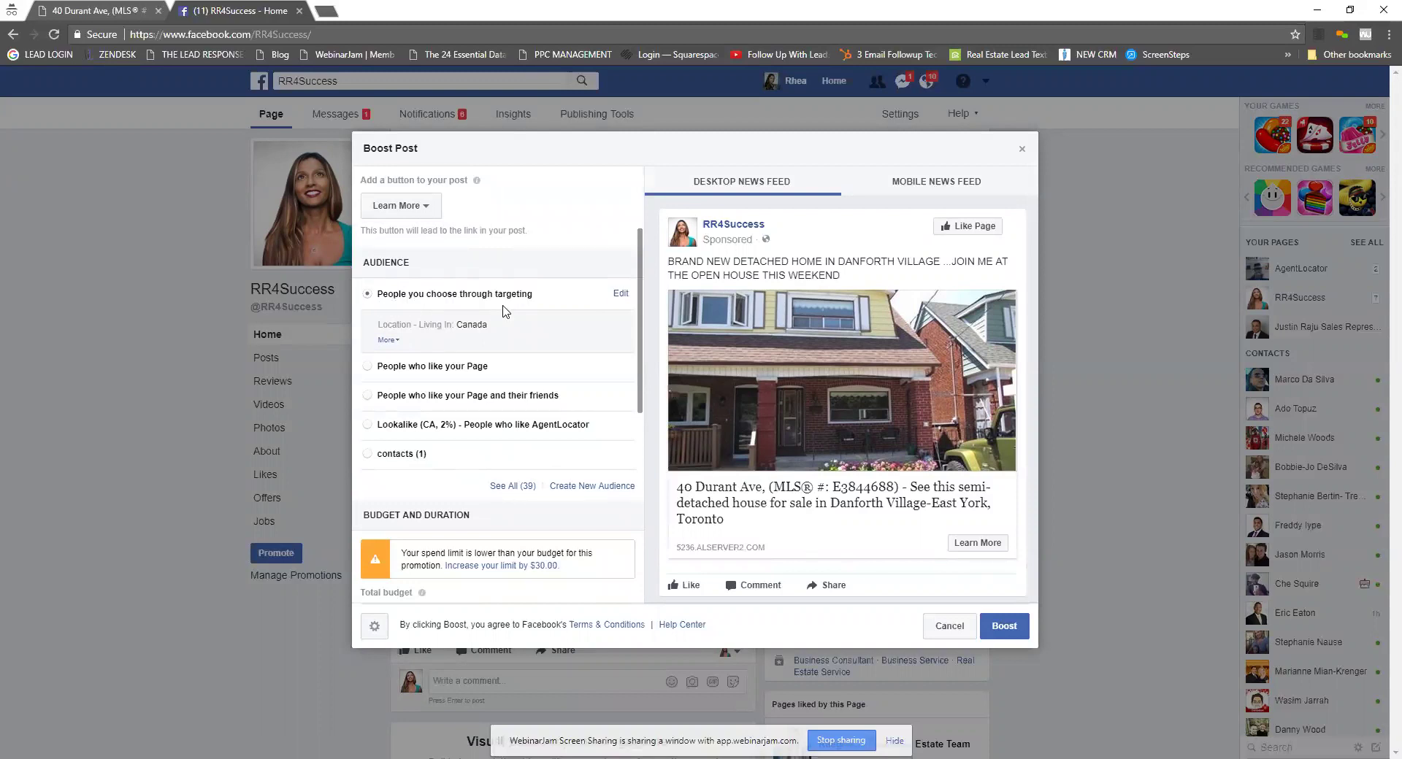
Raise the targeted audience's minimum age to 30, giving an age range of 30–65+
{"action": "left_click", "coordinate": [620, 293]}
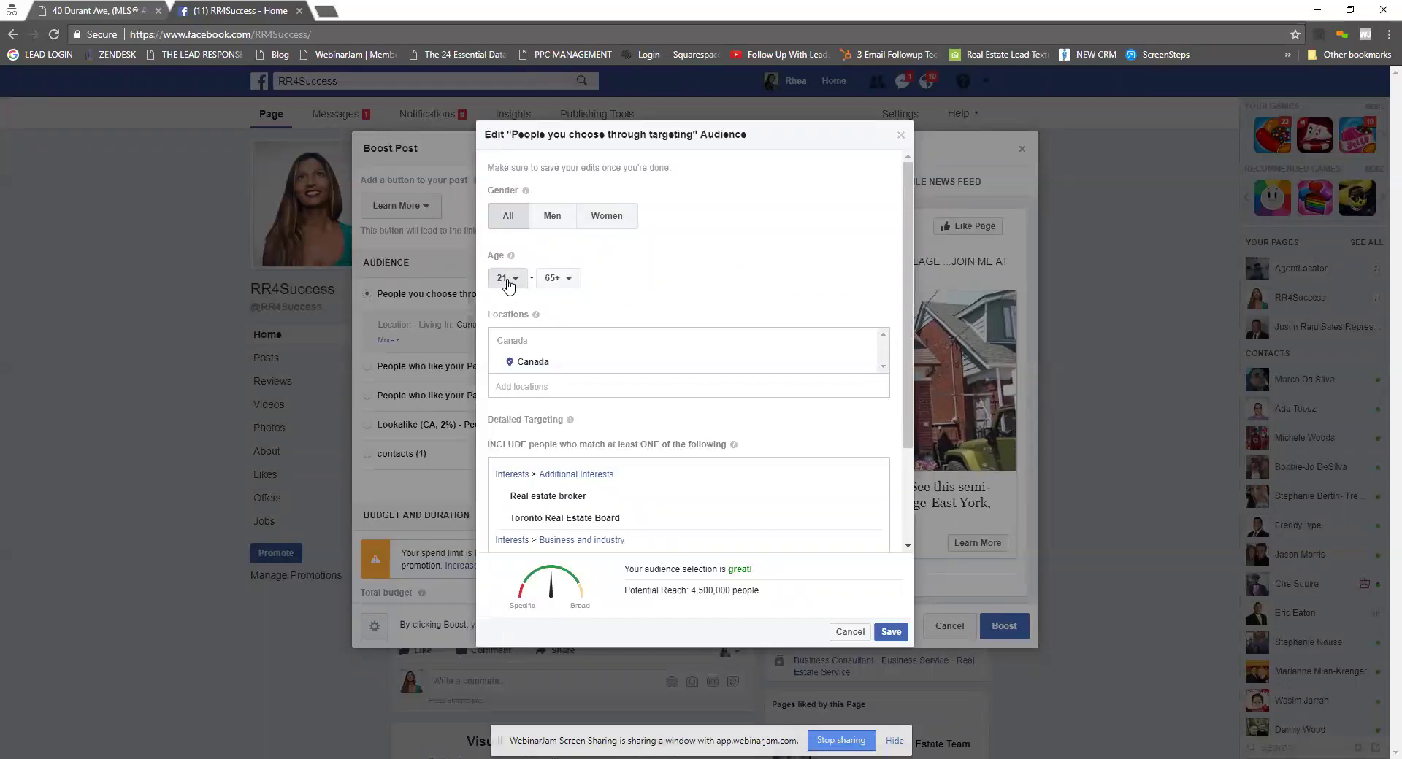
{"action": "left_click", "coordinate": [508, 278]}
{"action": "scroll", "coordinate": [522, 438], "scroll_direction": "down", "scroll_amount": 3}
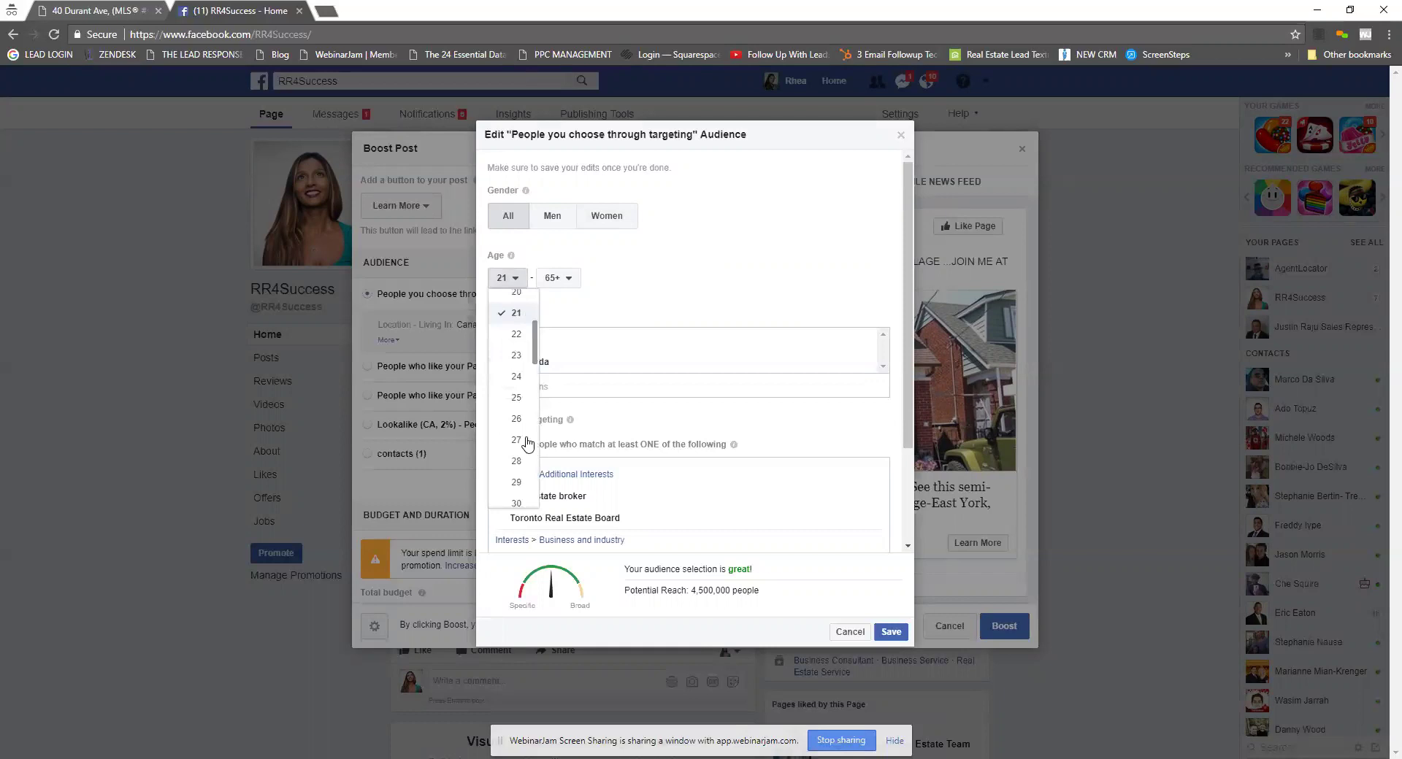
{"action": "left_click", "coordinate": [519, 440]}
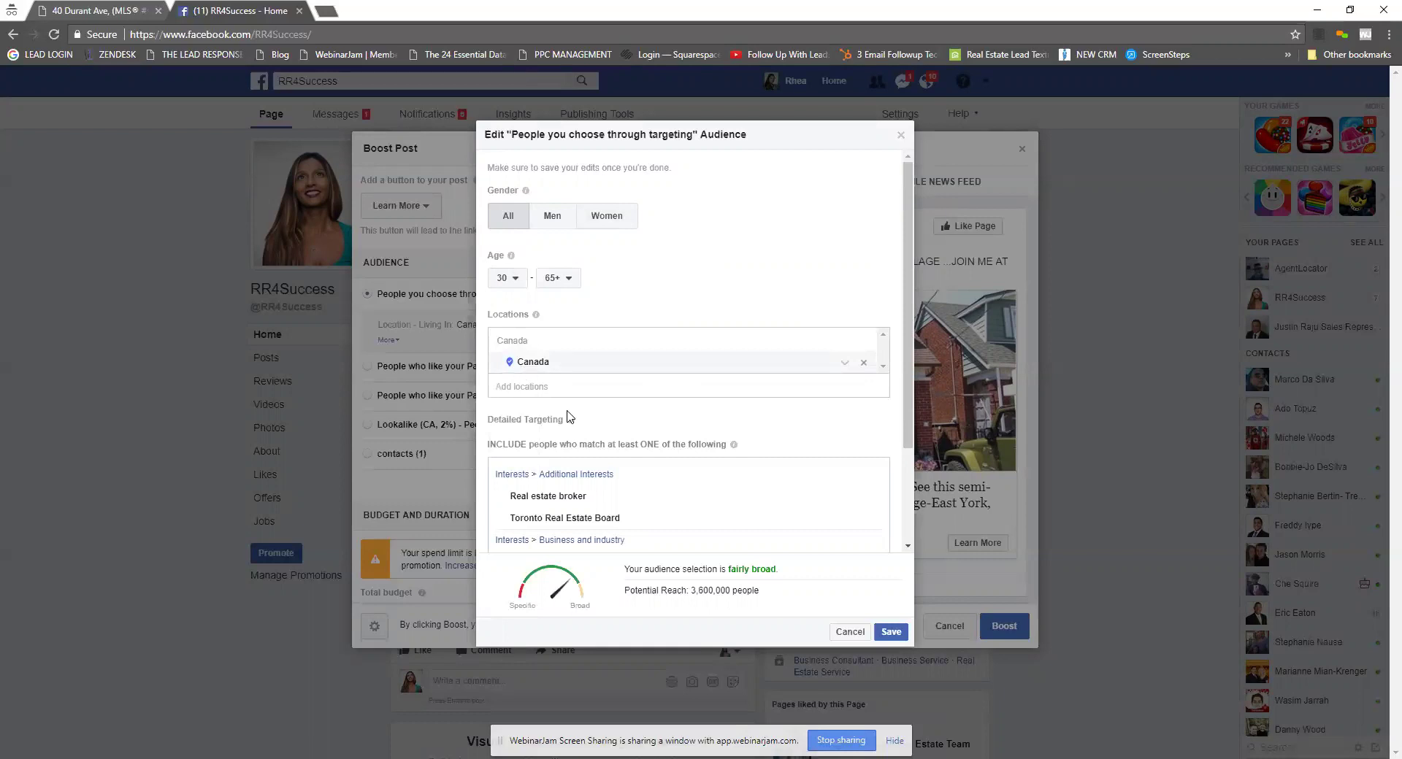
Replace Canada with Toronto, Ontario +25mi as the audience location, cutting reach to 620,000
{"action": "left_click", "coordinate": [584, 391]}
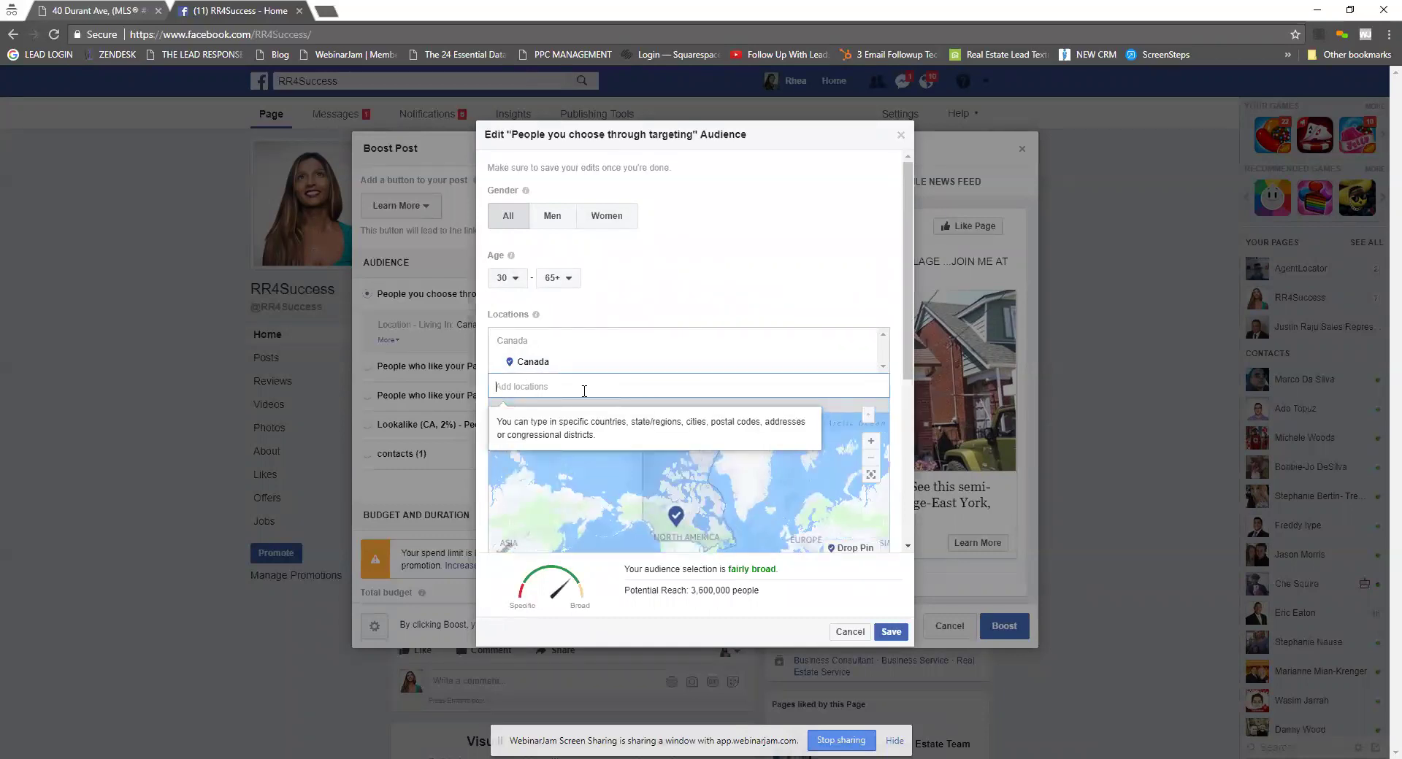
{"action": "type", "text": "Ontar"}
{"action": "key", "text": "BackSpace"}
{"action": "key", "text": "BackSpace"}
{"action": "key", "text": "BackSpace"}
{"action": "key", "text": "BackSpace"}
{"action": "key", "text": "BackSpace"}
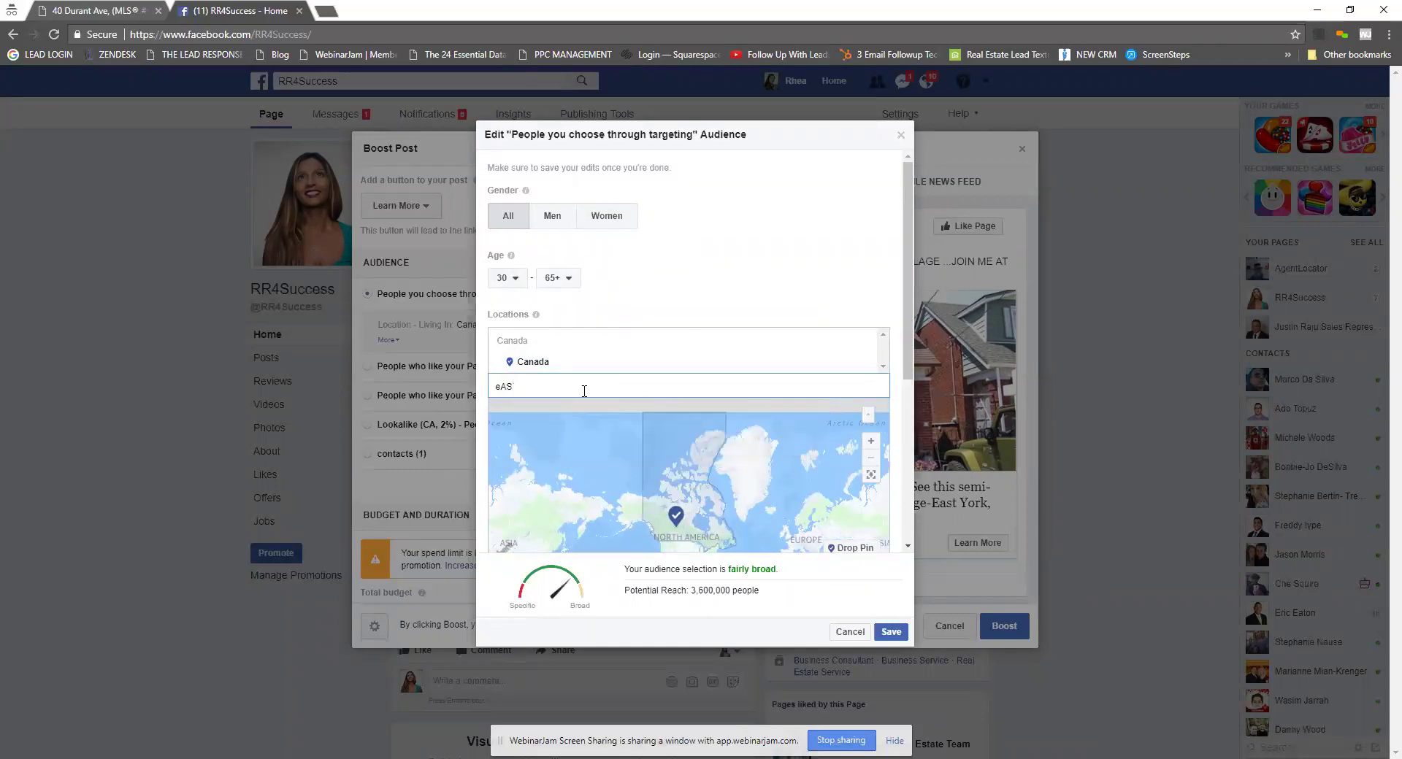
{"action": "type", "text": "East"}
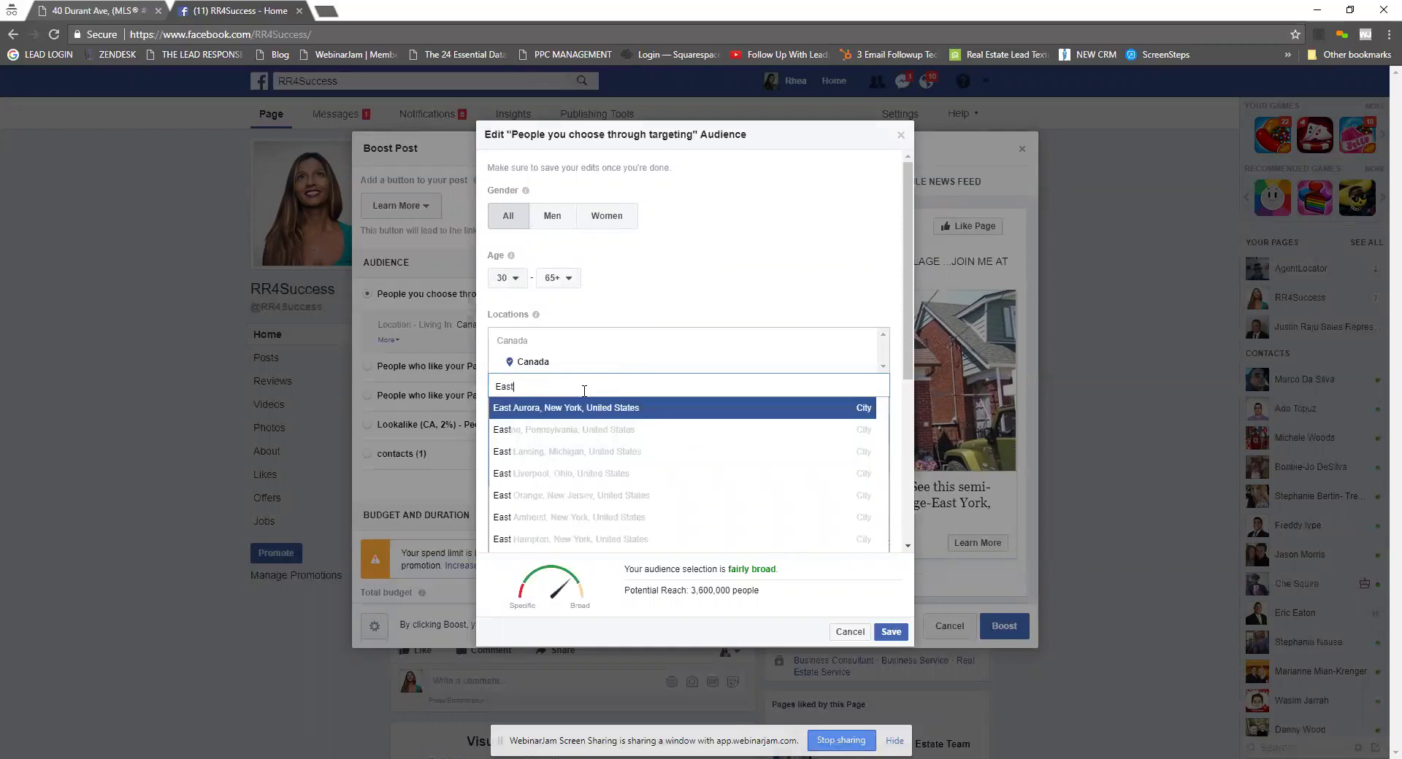
{"action": "type", "text": " York"}
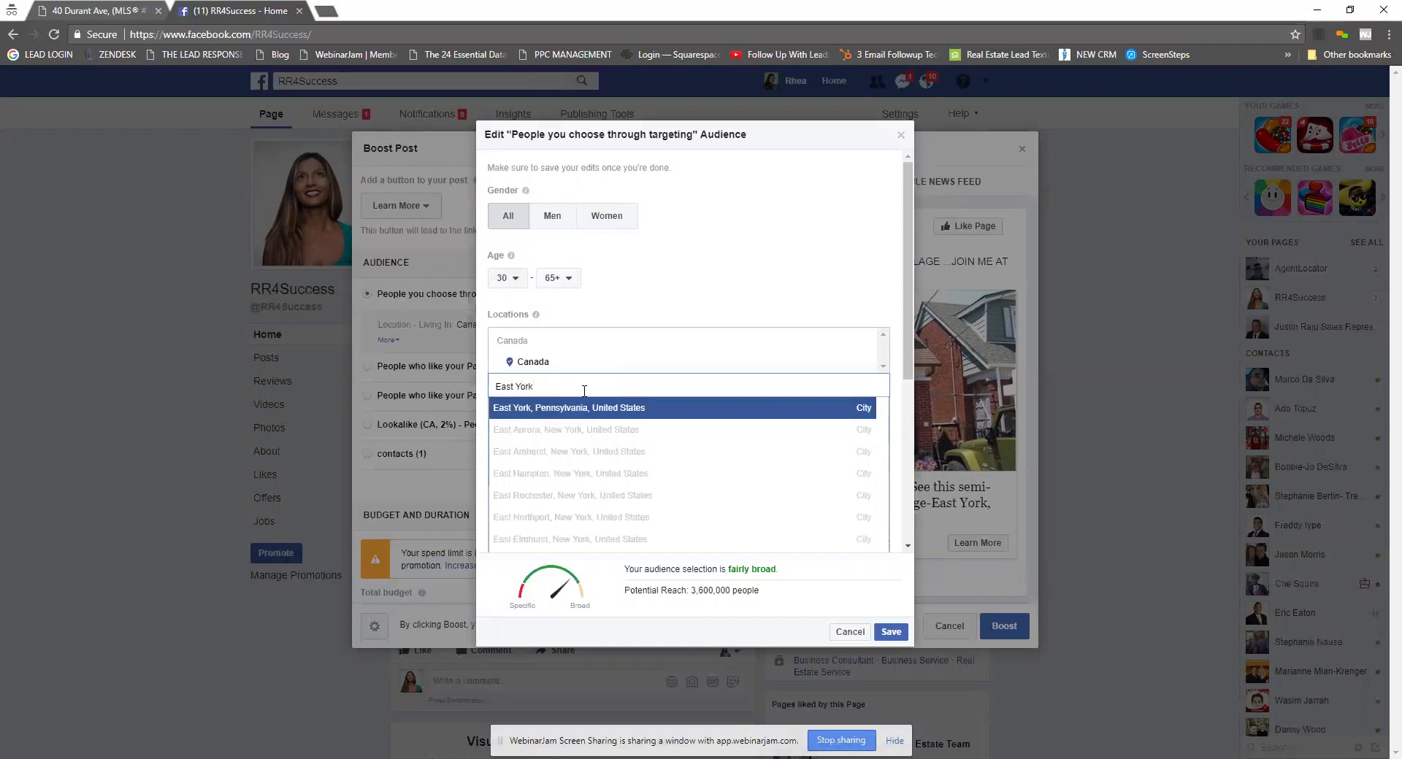
{"action": "left_click_drag", "start_coordinate": [573, 386], "coordinate": [329, 372]}
{"action": "type", "text": "danf"}
{"action": "type", "text": "r"}
{"action": "type", "text": "orth"}
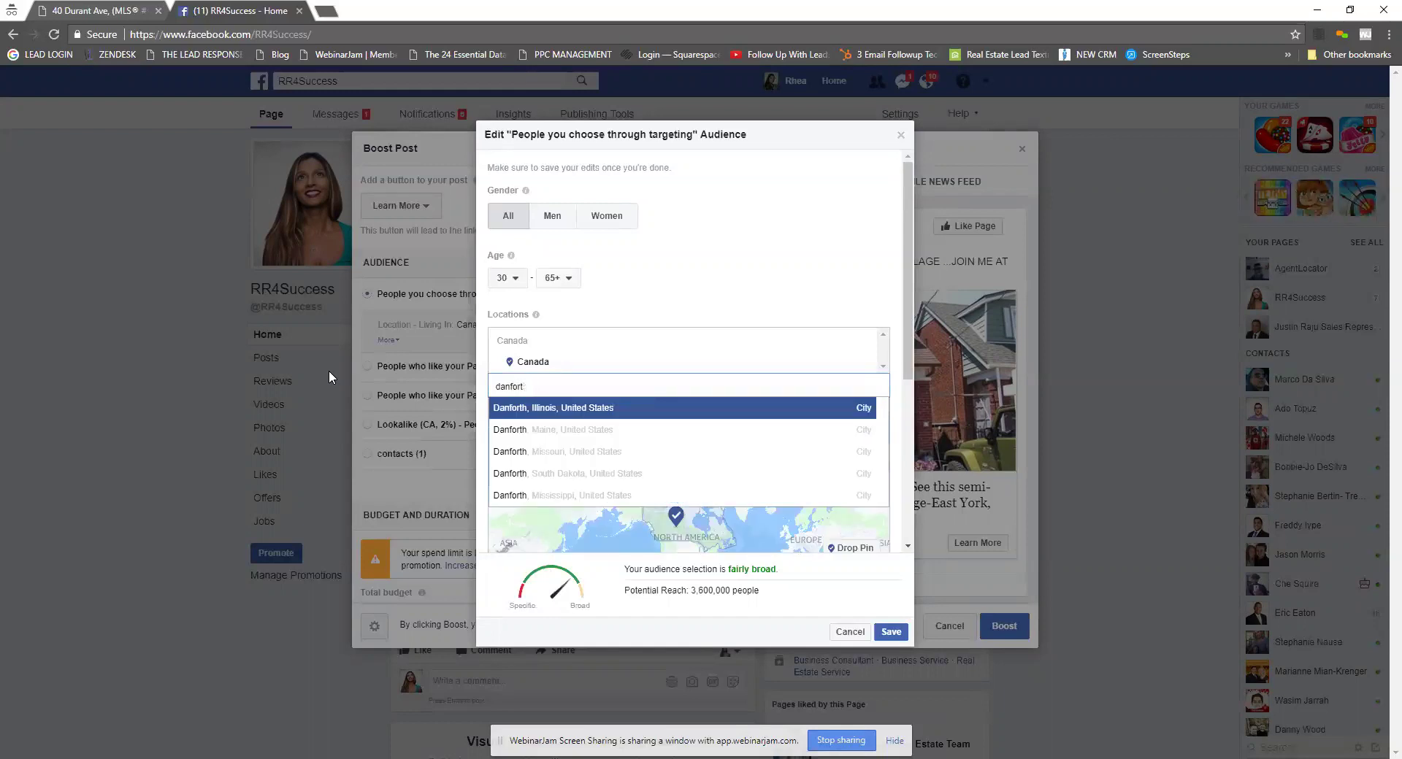
{"action": "key", "text": "ctrl+a"}
{"action": "key", "text": "BackSpace"}
{"action": "type", "text": "Toro"}
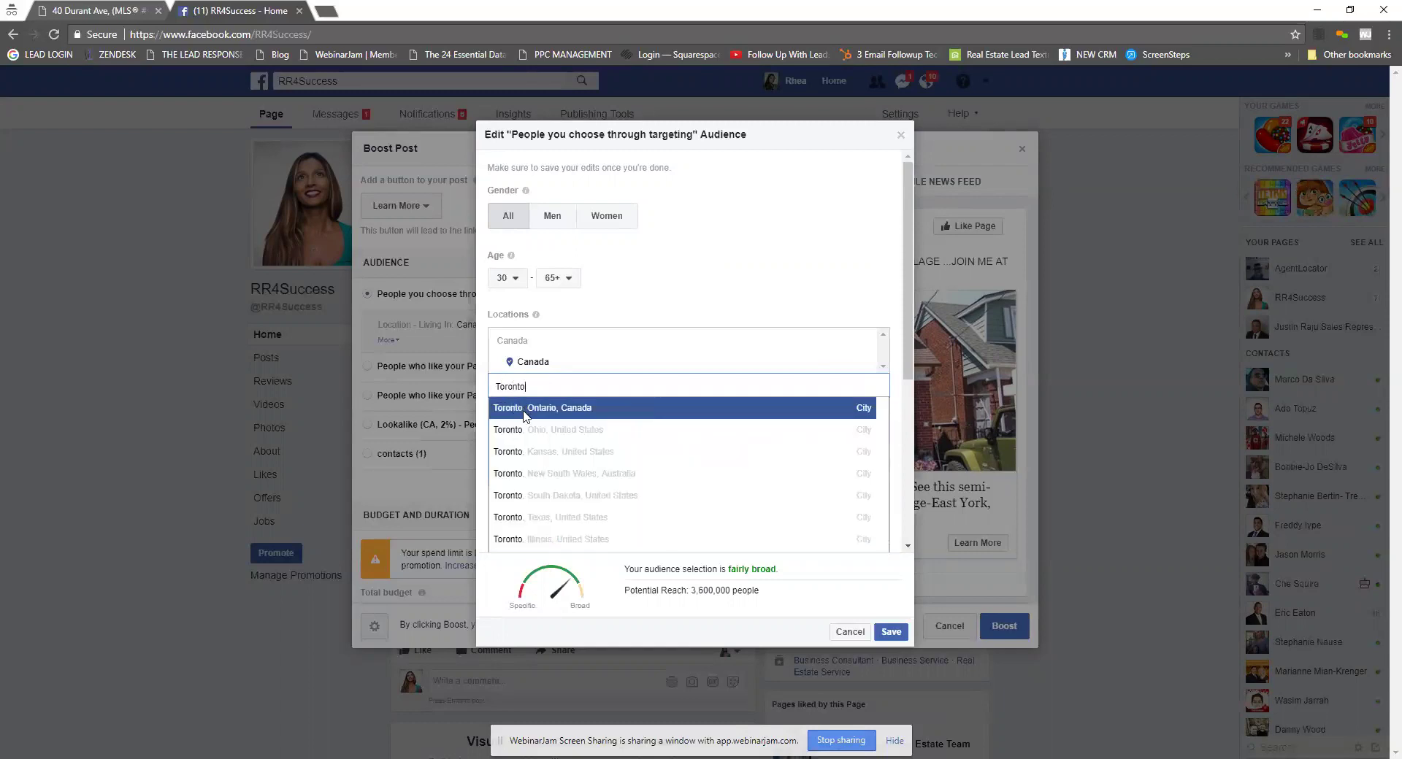
{"action": "key", "text": "Return"}
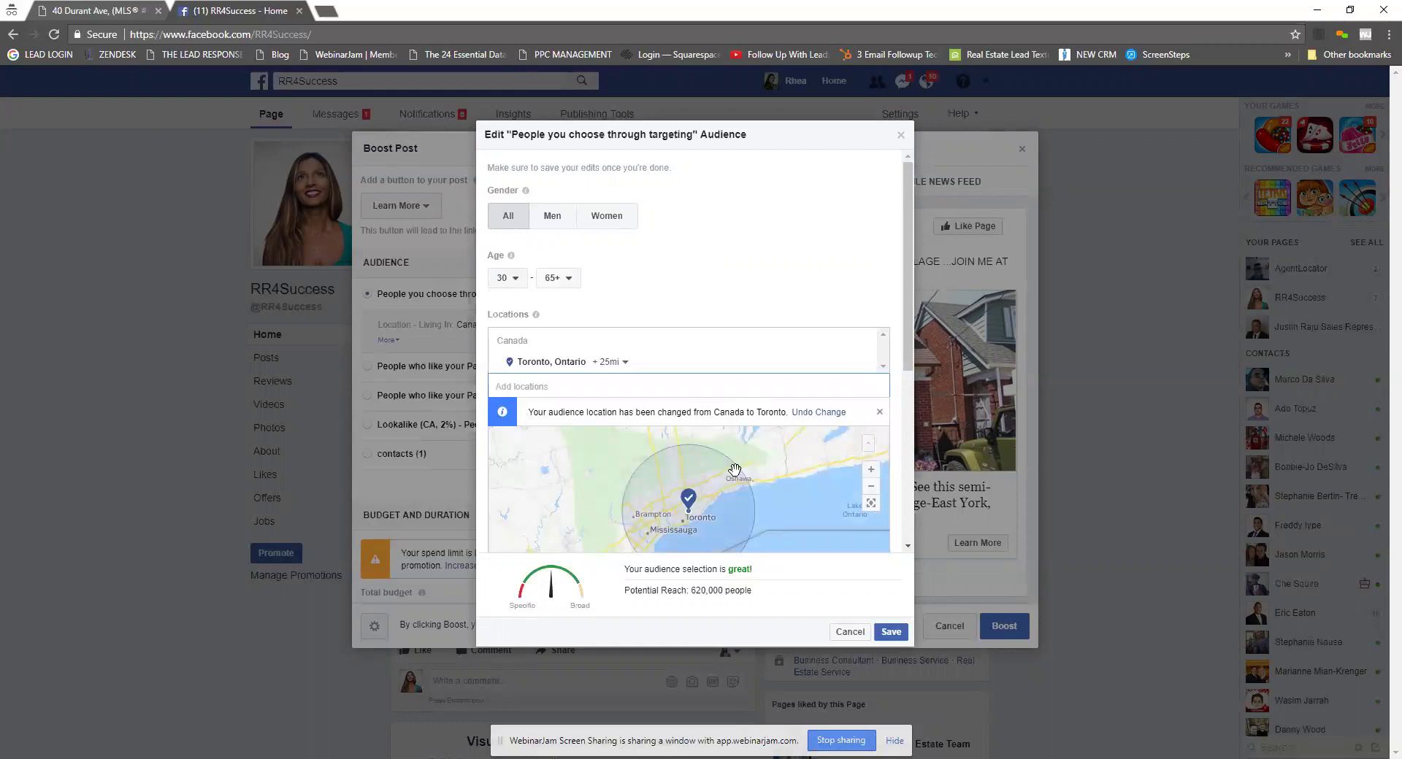
{"action": "scroll", "coordinate": [736, 459], "scroll_direction": "down", "scroll_amount": 1}
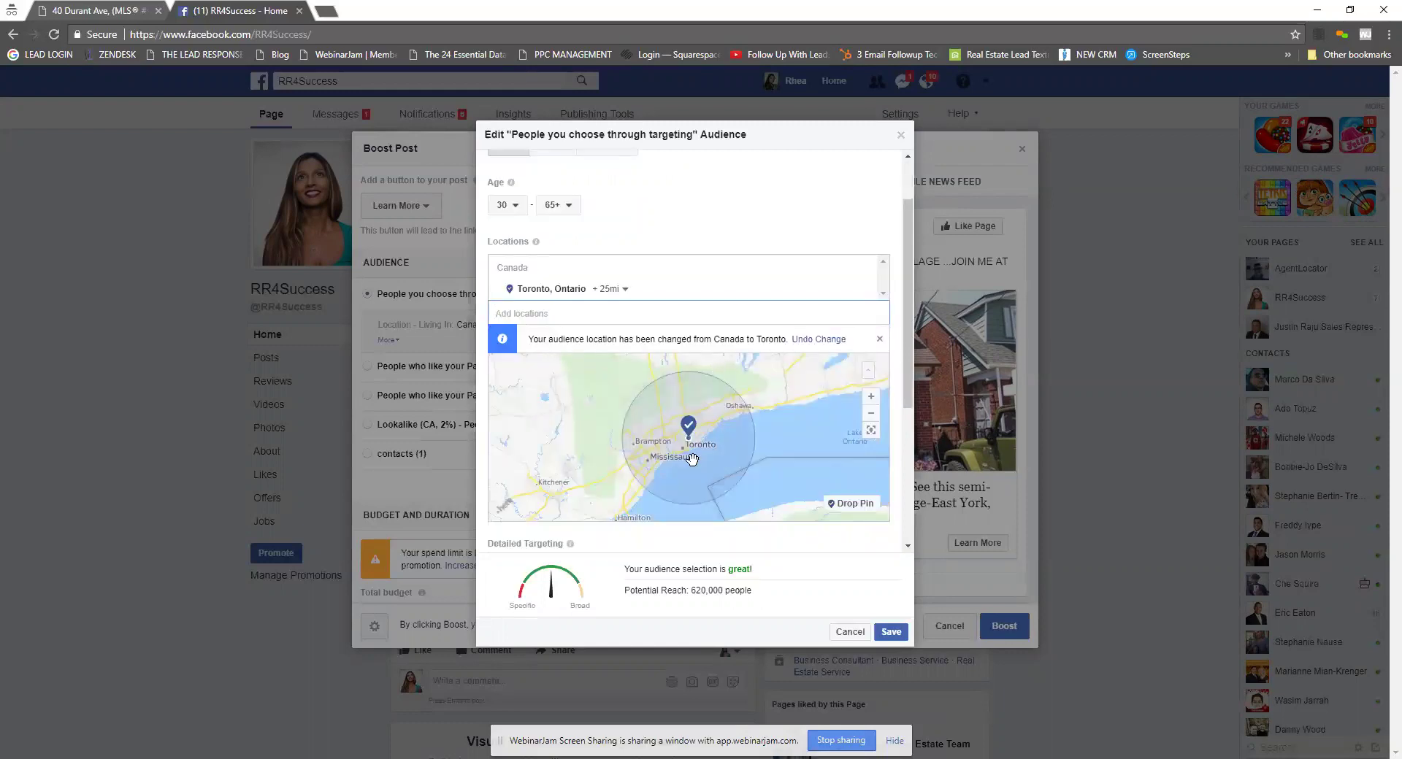
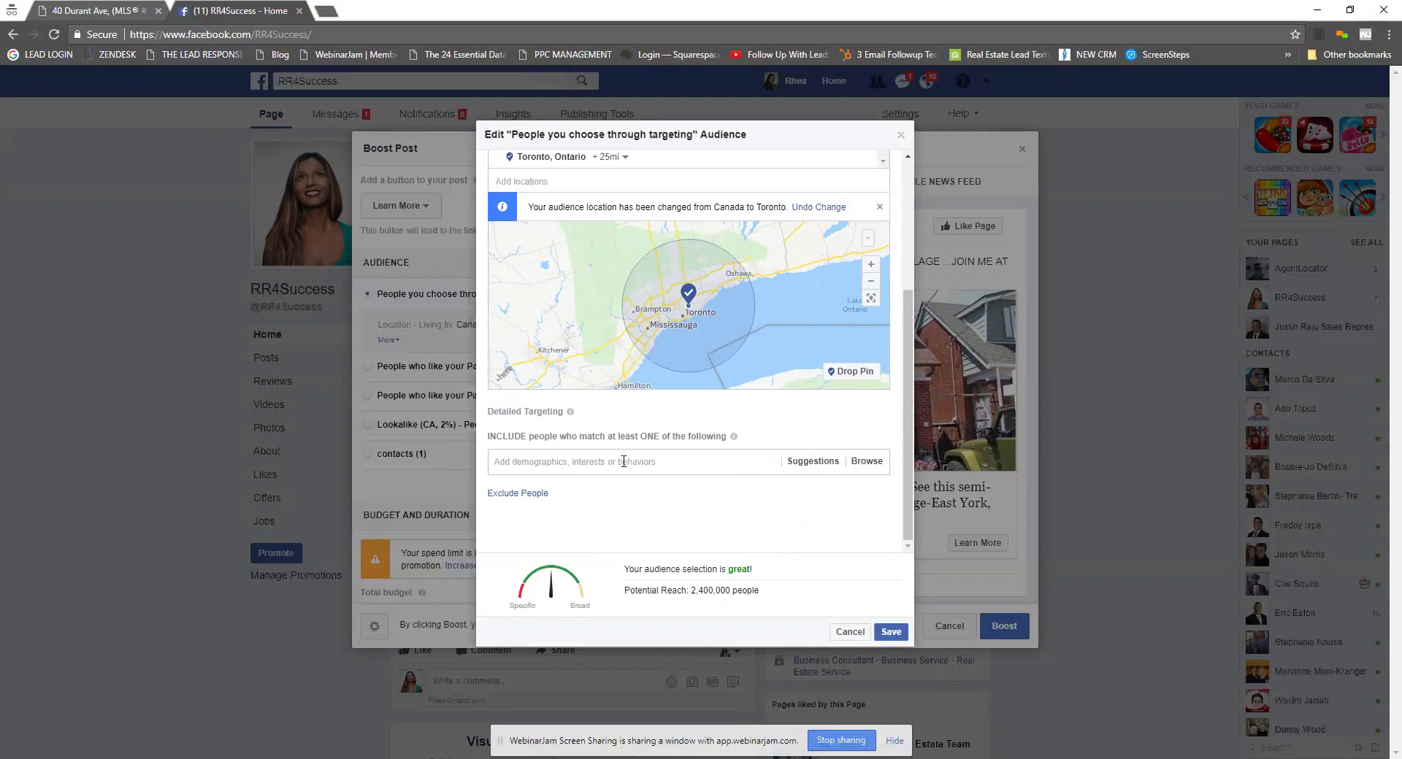
Try an exclusion section and the OREA Real Estate College interest, then remove both
{"action": "left_click", "coordinate": [516, 495]}
{"action": "left_click", "coordinate": [567, 487]}
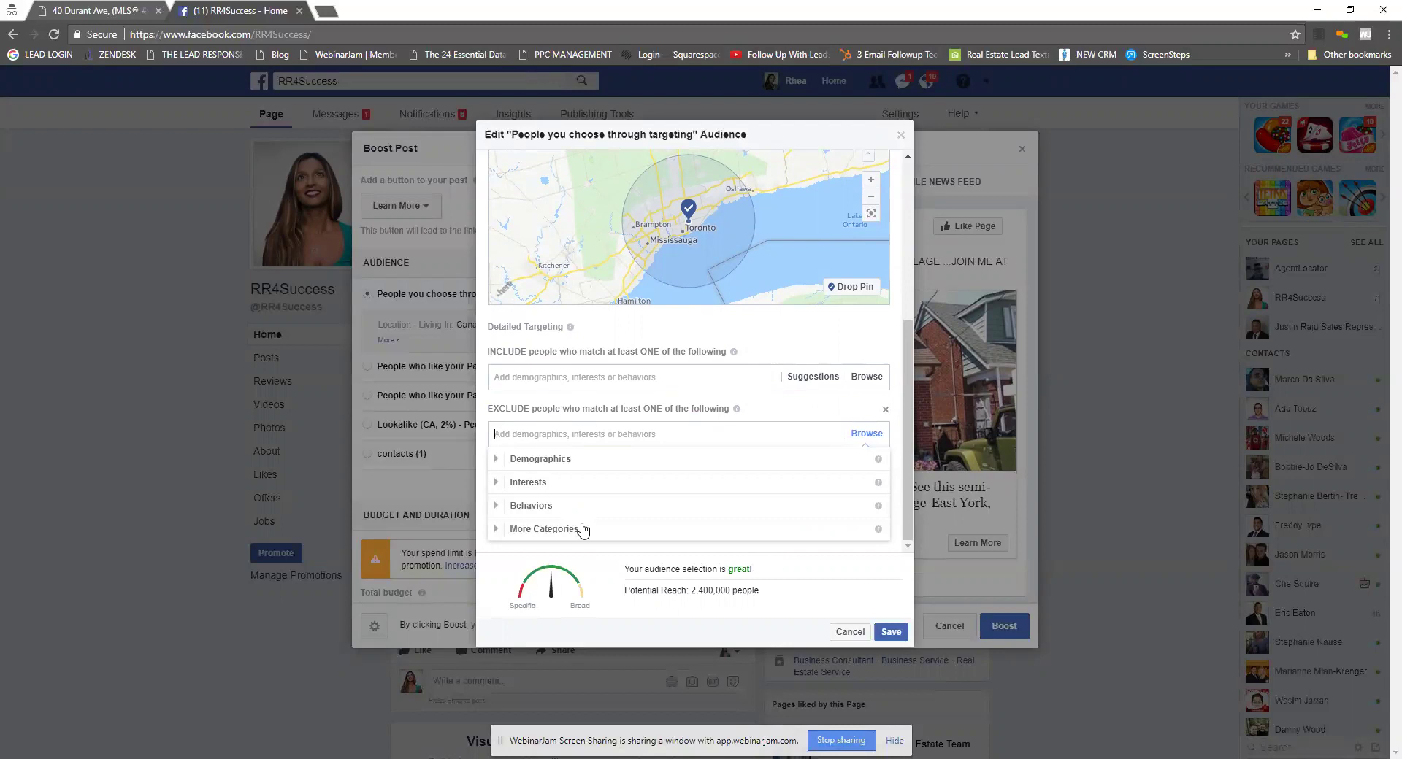
{"action": "left_click", "coordinate": [601, 378]}
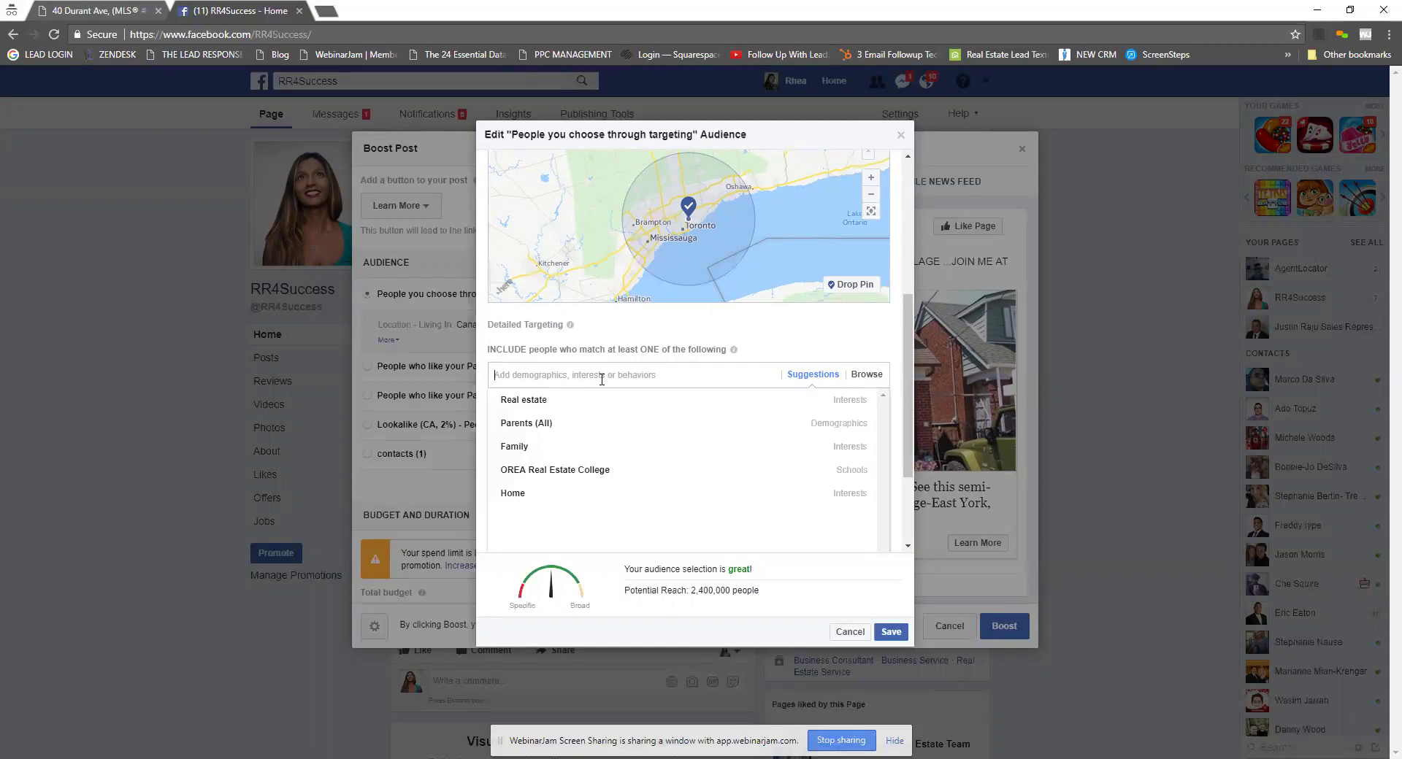
{"action": "left_click", "coordinate": [628, 469]}
{"action": "left_click_drag", "start_coordinate": [630, 457], "coordinate": [633, 442]}
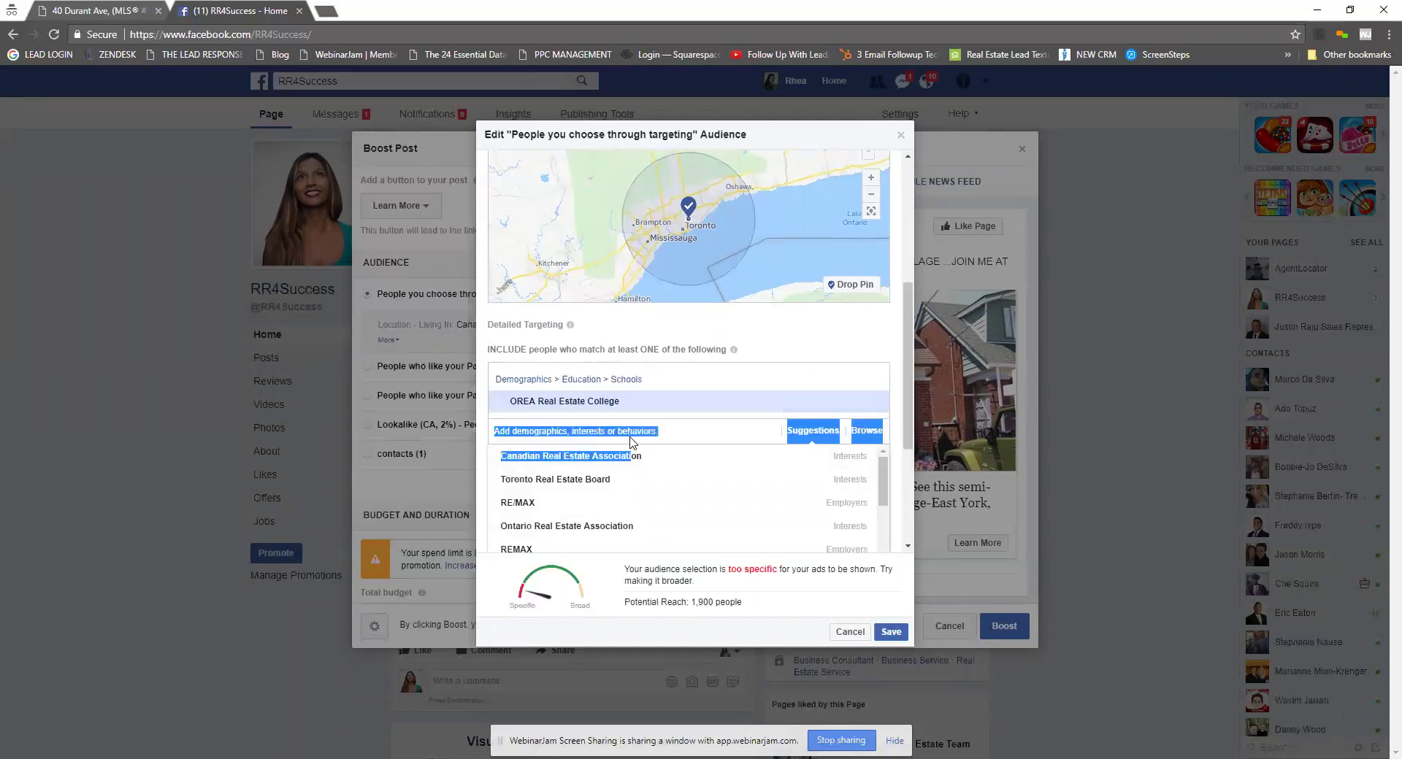
{"action": "mouse_move", "coordinate": [814, 400]}
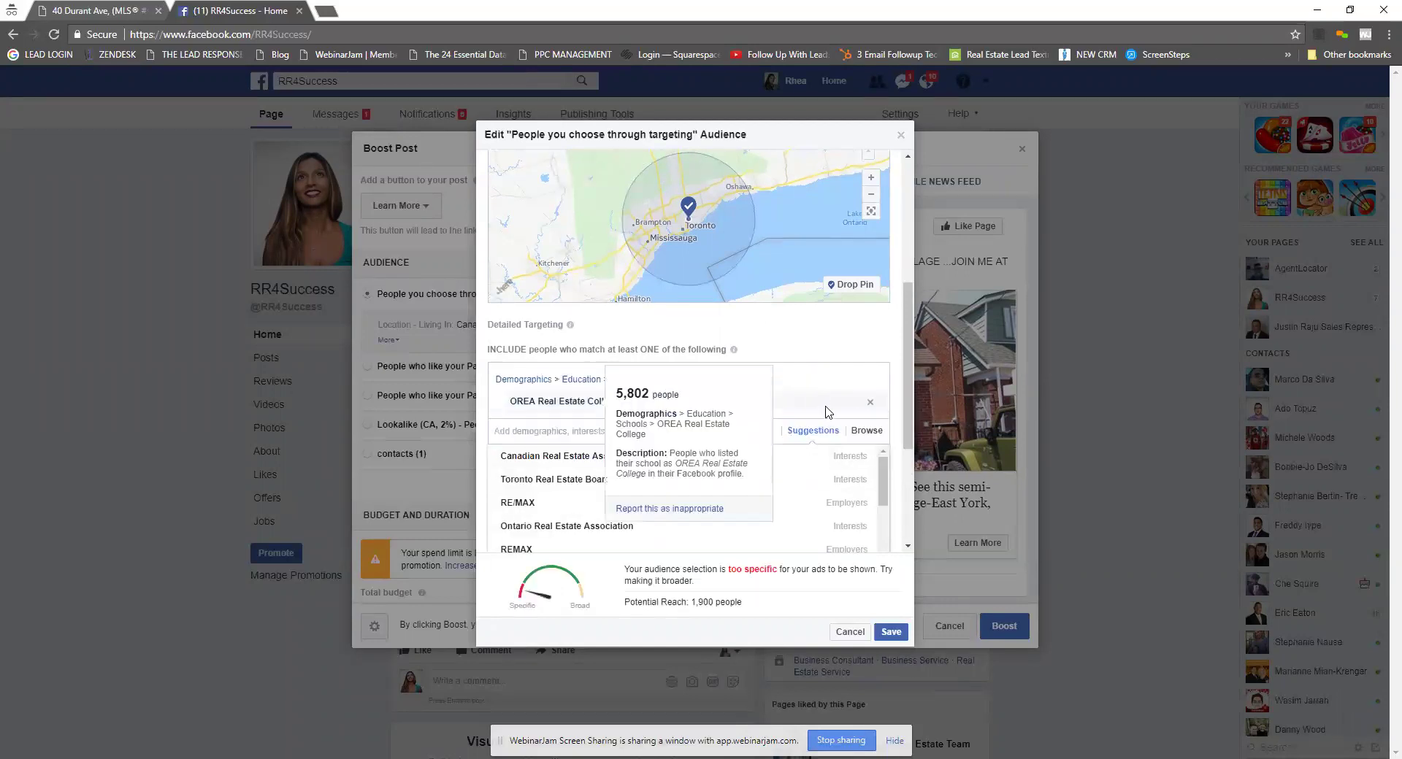
{"action": "left_click", "coordinate": [869, 403]}
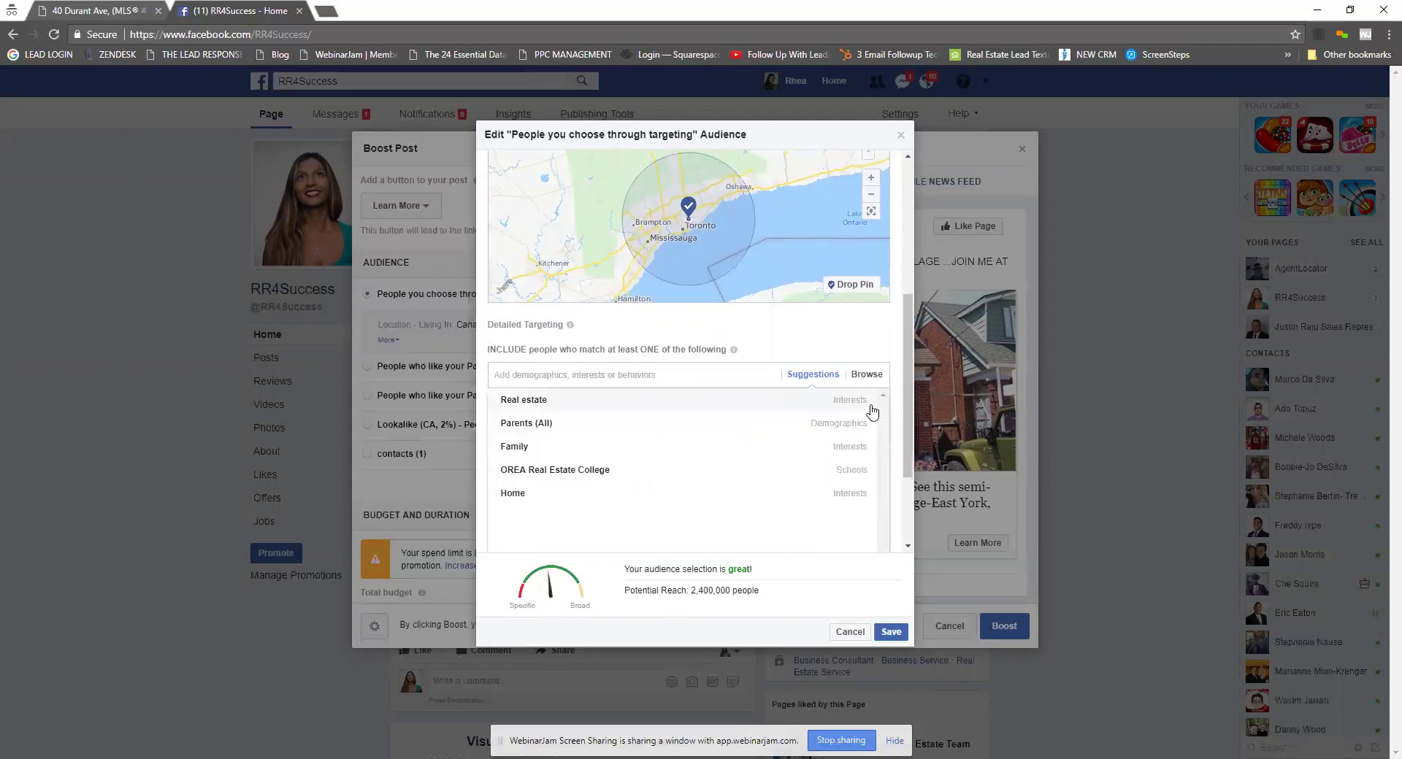
{"action": "left_click", "coordinate": [858, 341]}
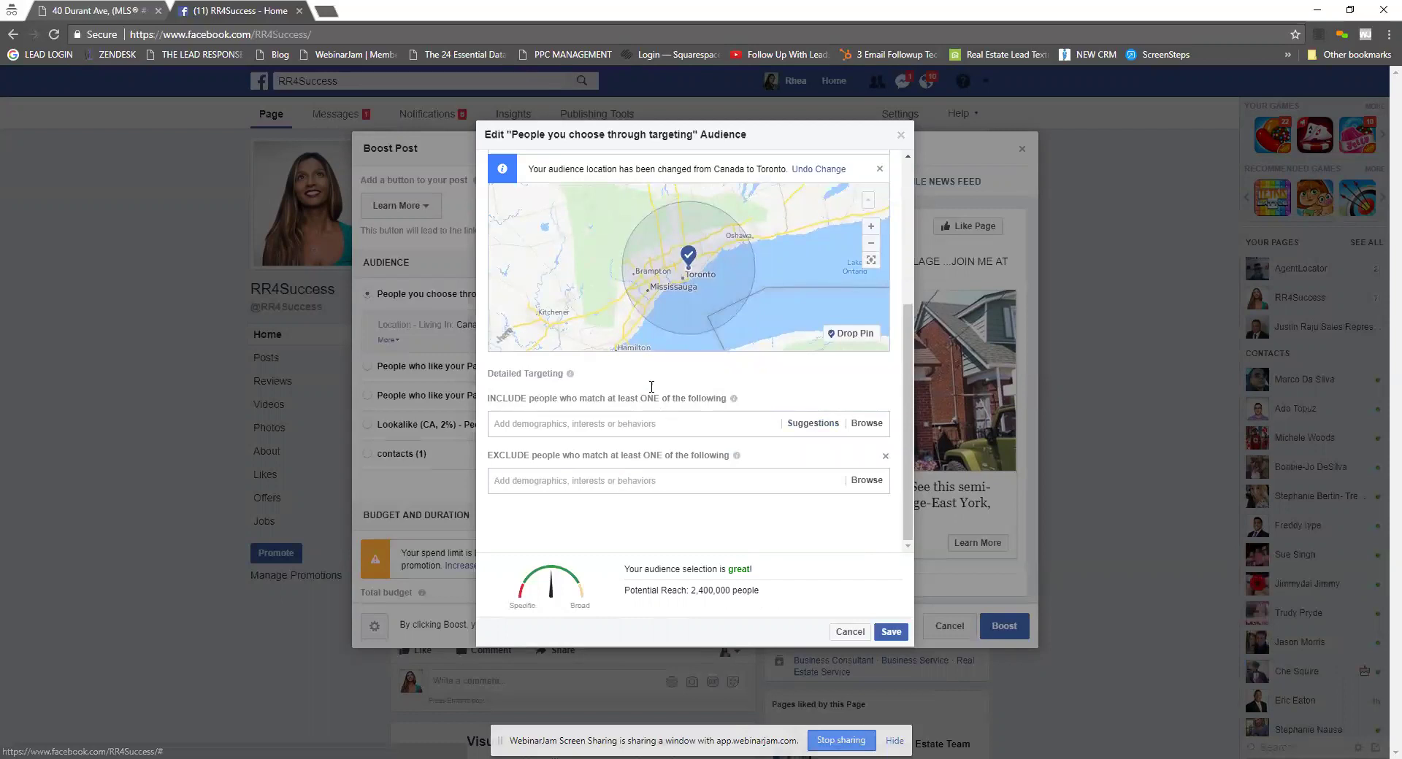
{"action": "left_click", "coordinate": [885, 456]}
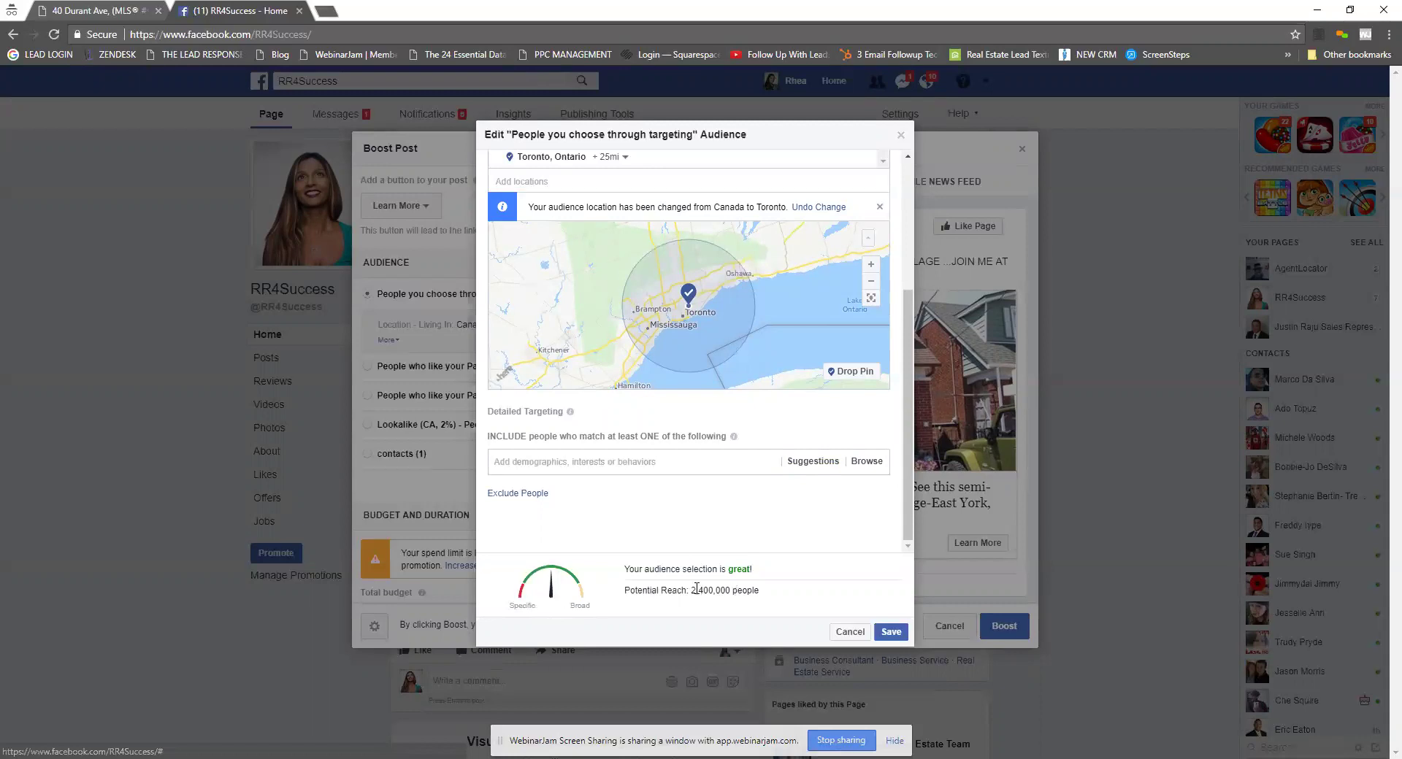
Check the potential reach and audience quality, then save the Toronto audience
{"action": "left_click_drag", "start_coordinate": [692, 590], "coordinate": [725, 591]}
{"action": "left_click", "coordinate": [717, 619]}
{"action": "left_click_drag", "start_coordinate": [752, 569], "coordinate": [626, 604]}
{"action": "left_click", "coordinate": [628, 610]}
{"action": "left_click", "coordinate": [882, 632]}
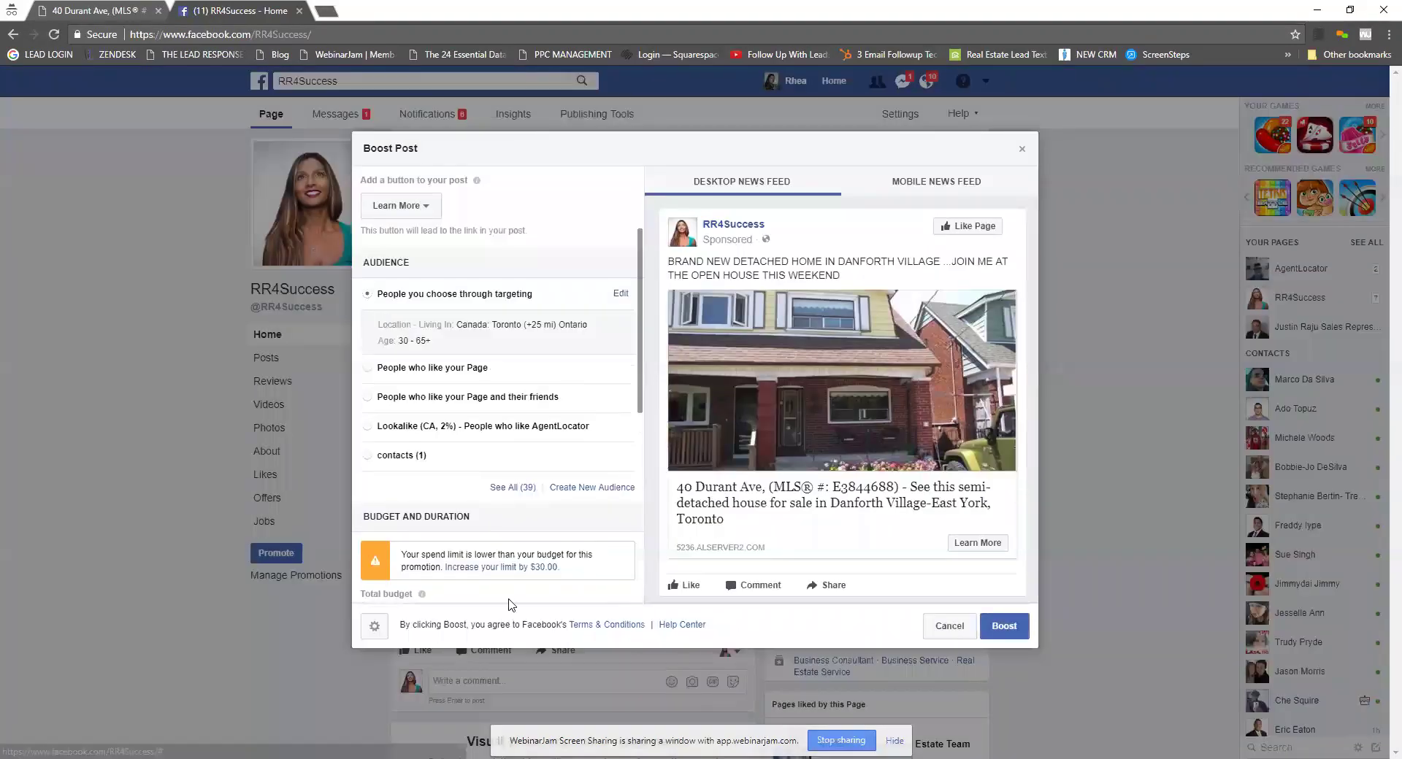
Look over the preset total budget options, leaving the budget unchanged
{"action": "scroll", "coordinate": [644, 467], "scroll_direction": "down", "scroll_amount": 1}
{"action": "scroll", "coordinate": [646, 490], "scroll_direction": "down", "scroll_amount": 3}
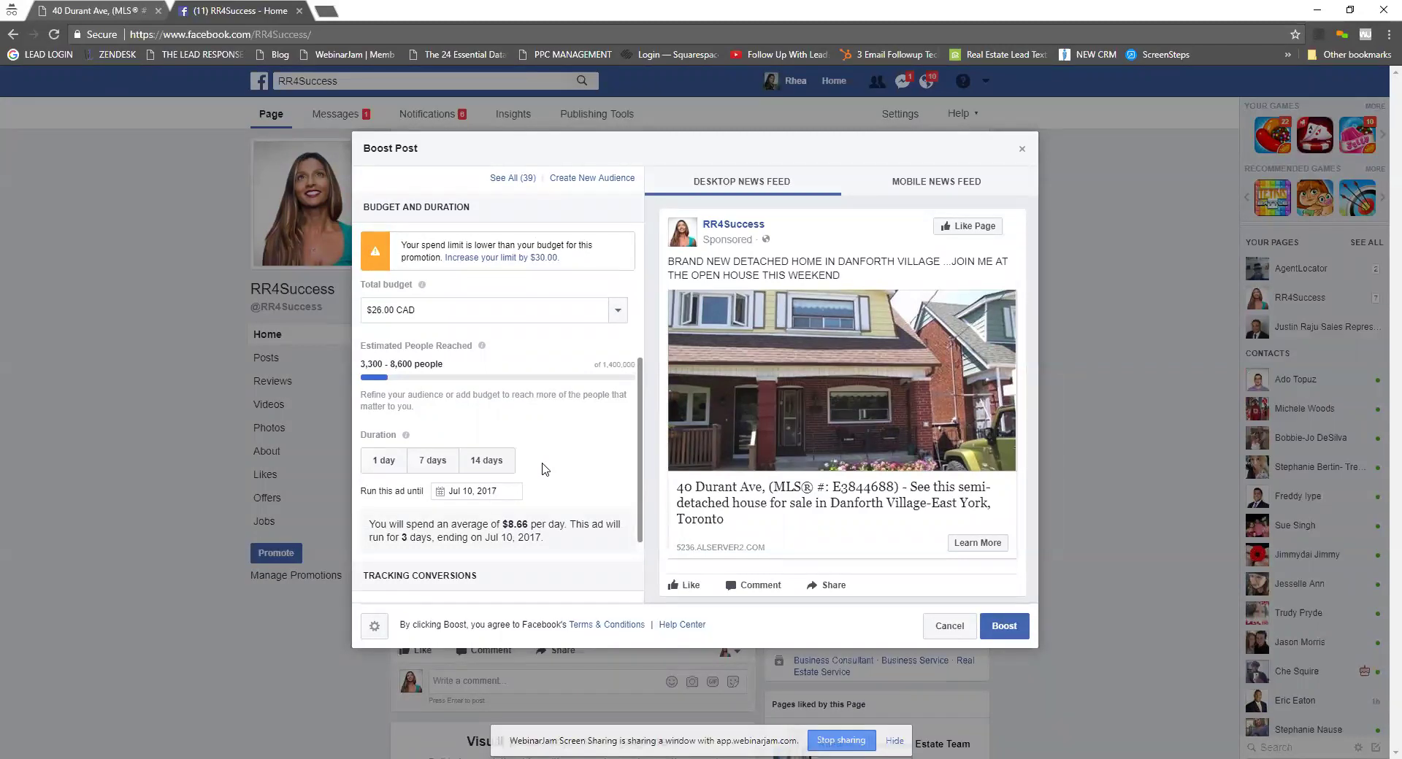
{"action": "scroll", "coordinate": [542, 469], "scroll_direction": "down", "scroll_amount": 1}
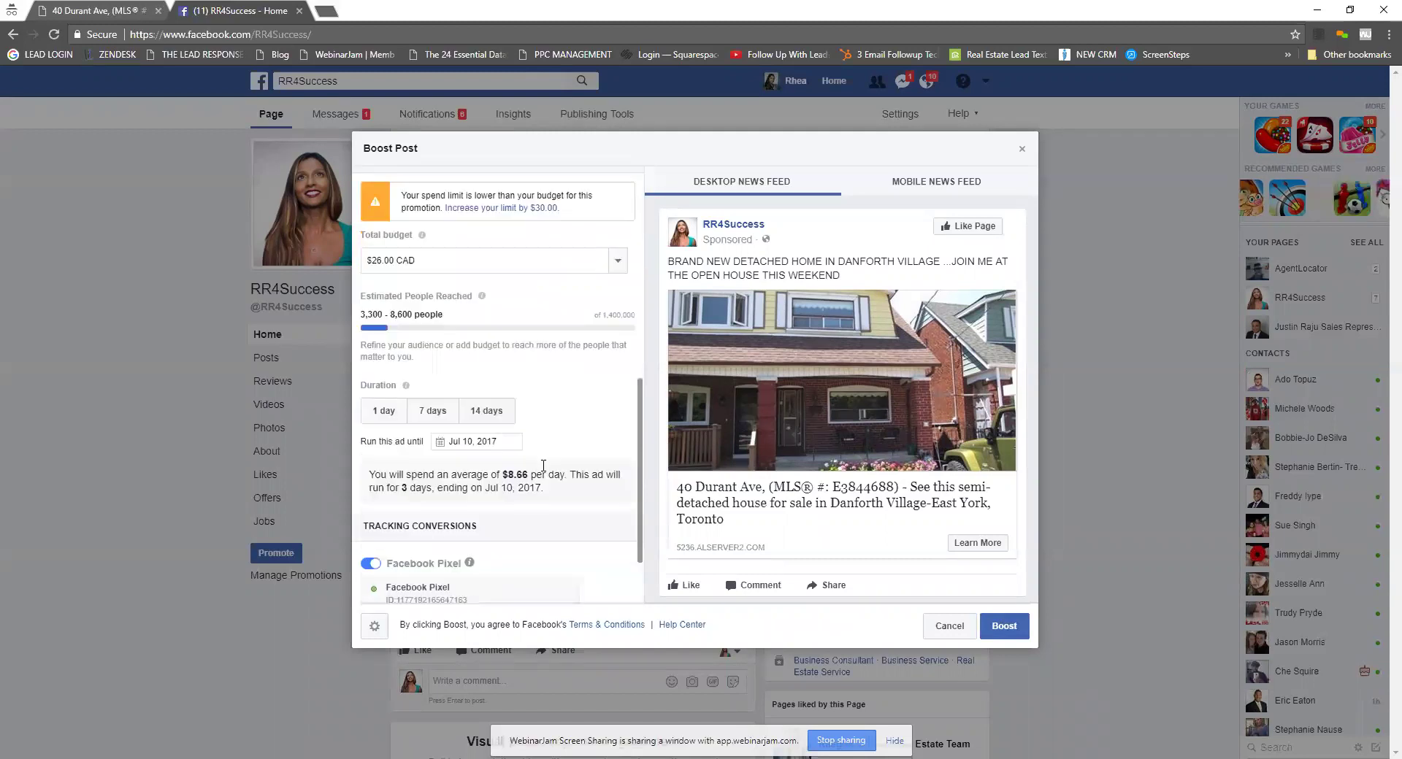
{"action": "scroll", "coordinate": [543, 465], "scroll_direction": "up", "scroll_amount": 1}
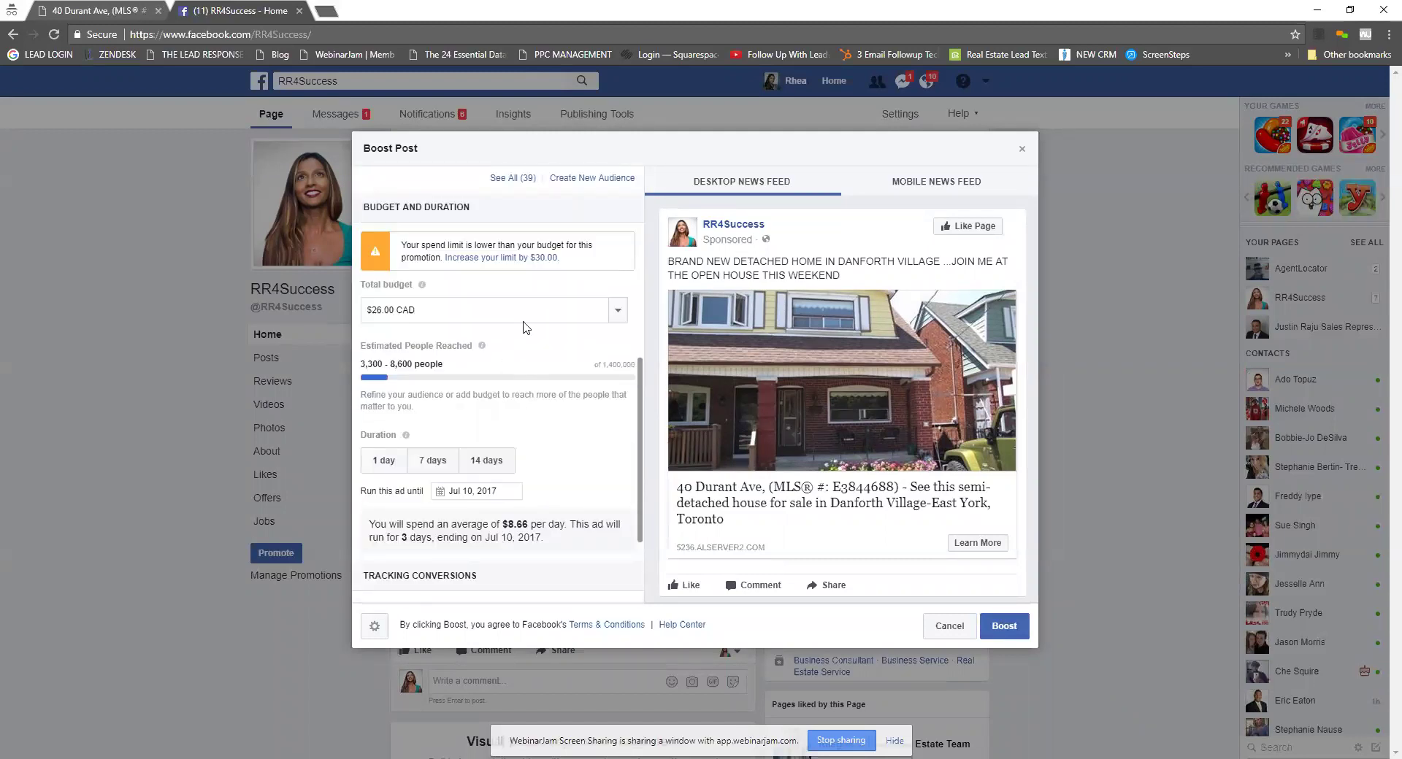
{"action": "left_click", "coordinate": [624, 316]}
{"action": "left_click", "coordinate": [624, 316]}
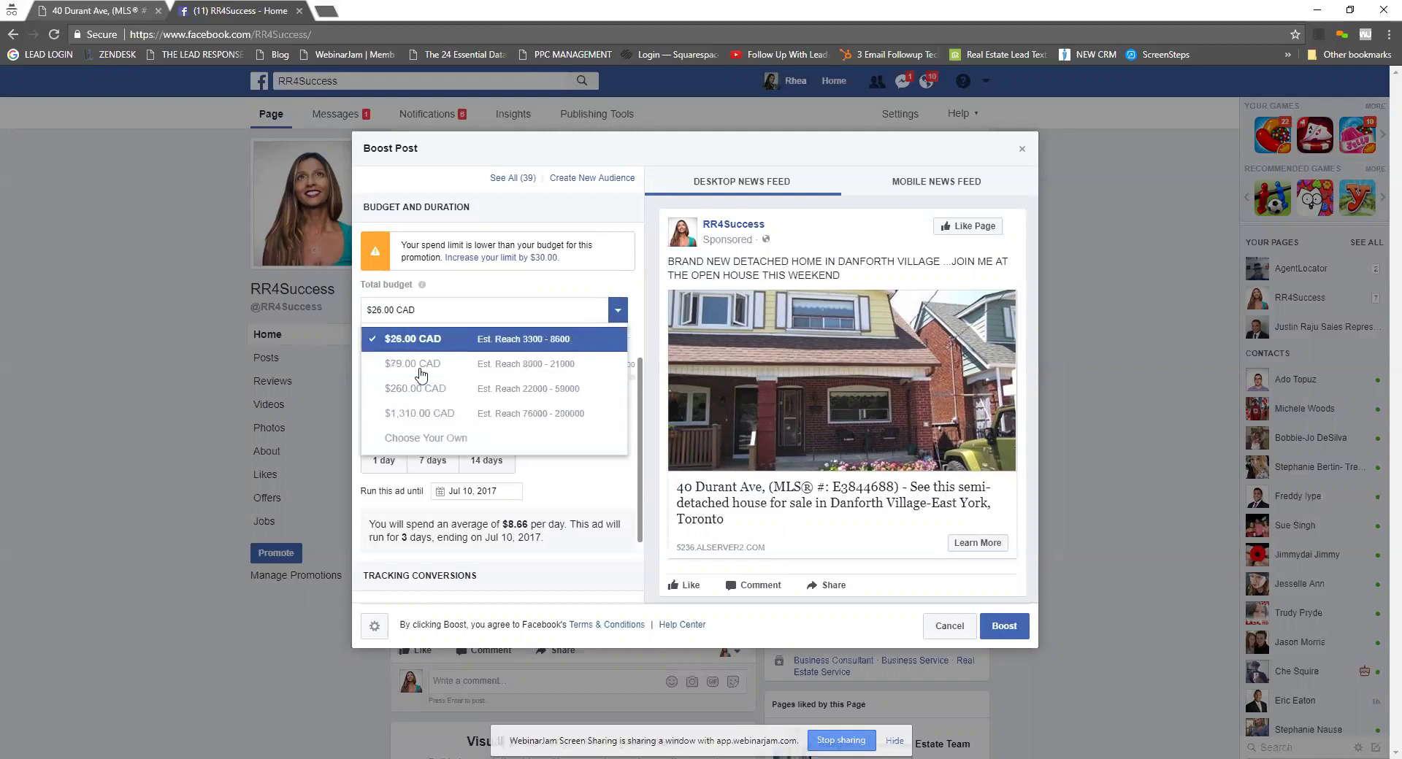
{"action": "left_click", "coordinate": [424, 438]}
{"action": "left_click", "coordinate": [573, 456]}
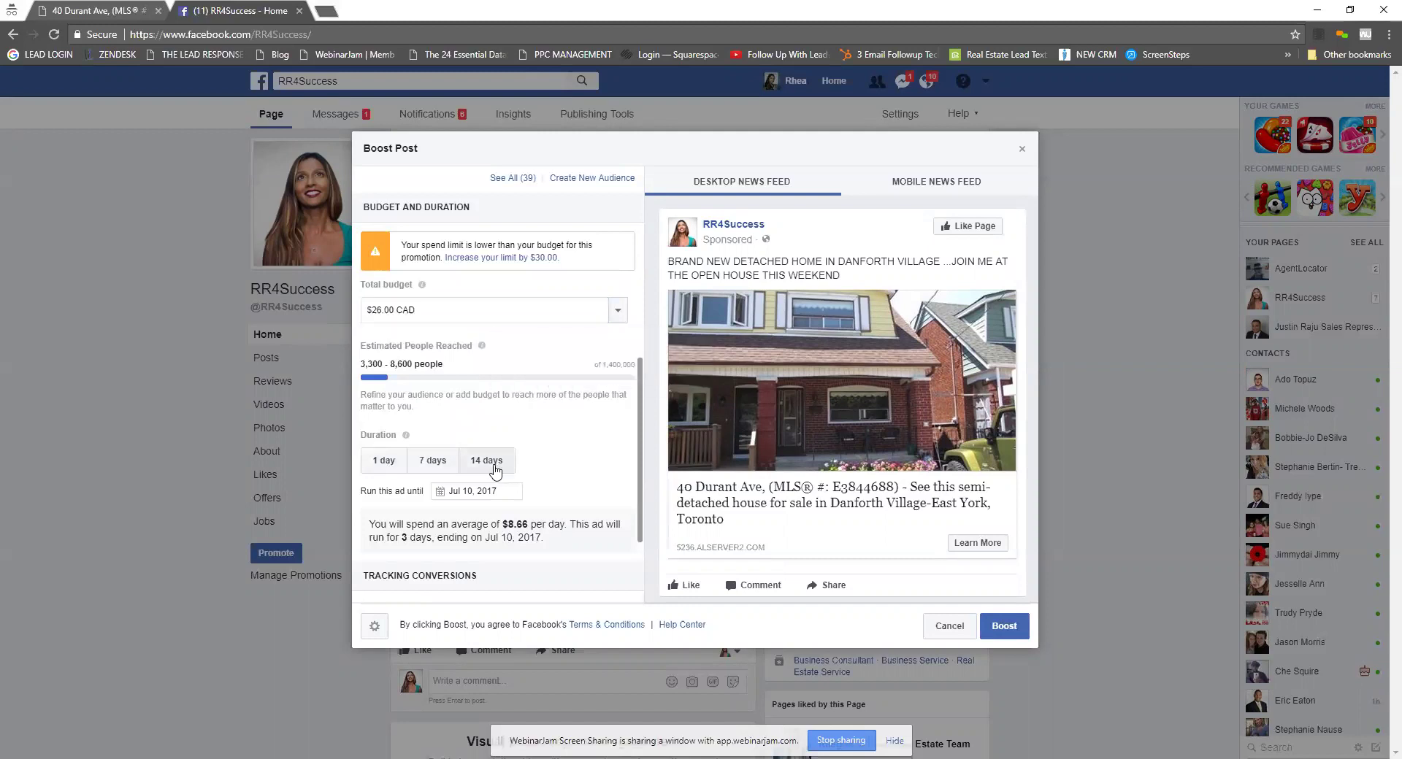
Run the boost for 14 days and raise the account spend cap to $60.00
{"action": "left_click", "coordinate": [497, 469]}
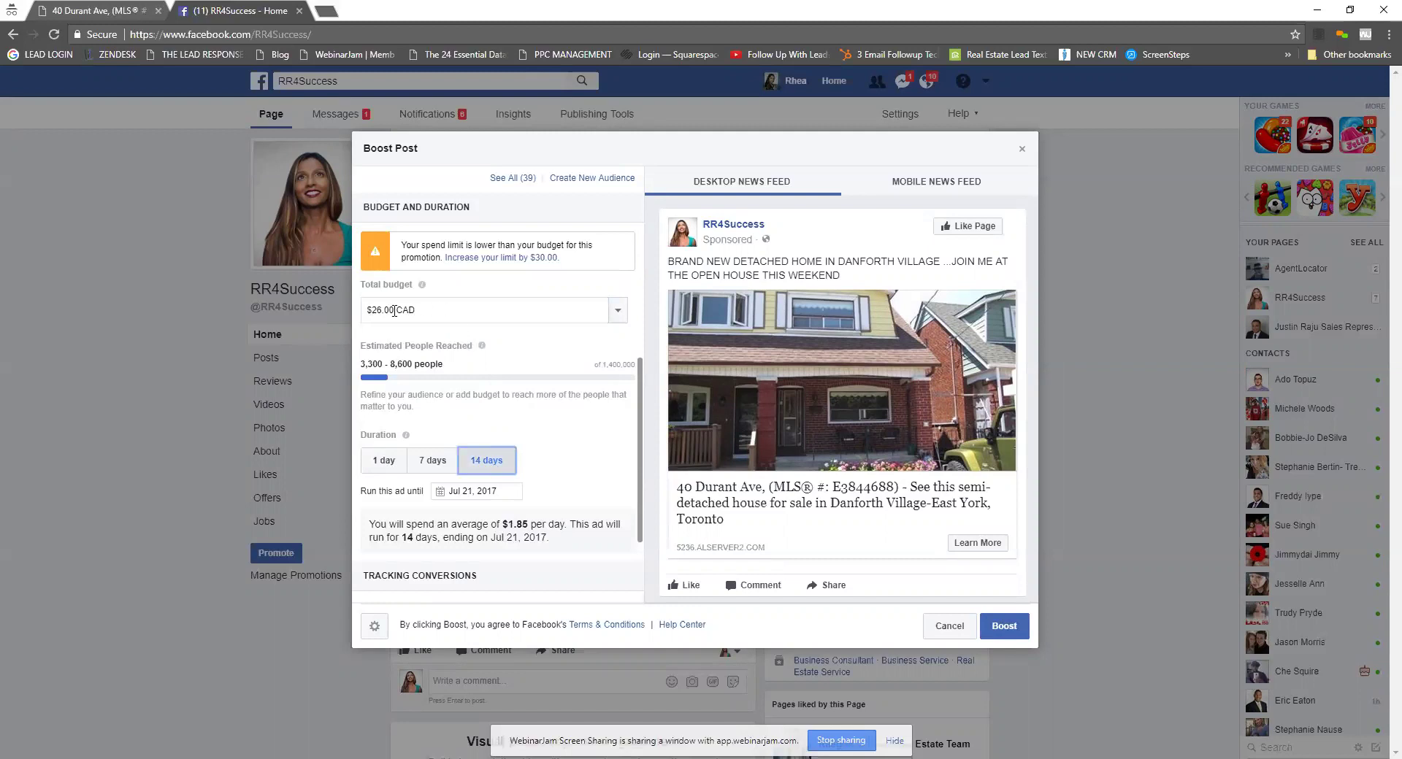
{"action": "double_click", "coordinate": [527, 524]}
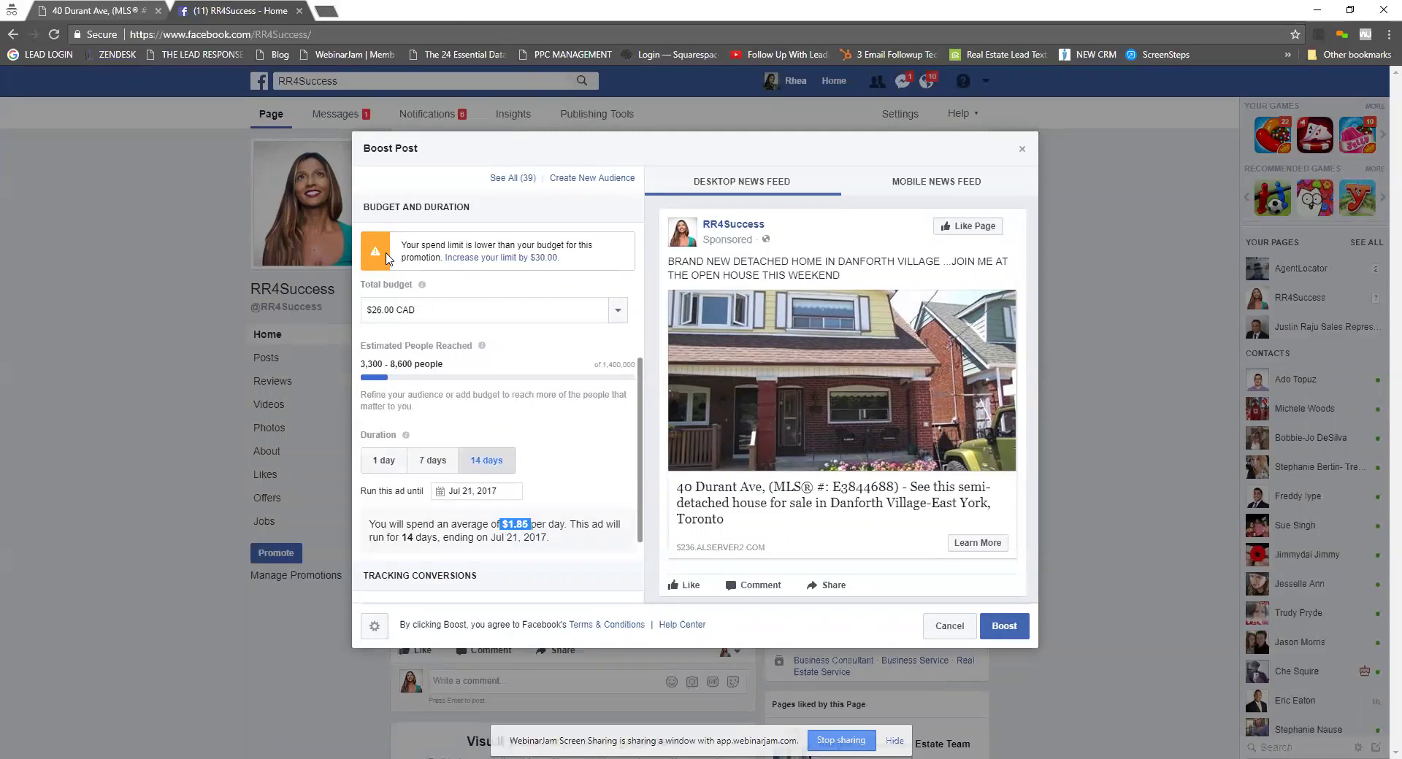
{"action": "left_click", "coordinate": [495, 259]}
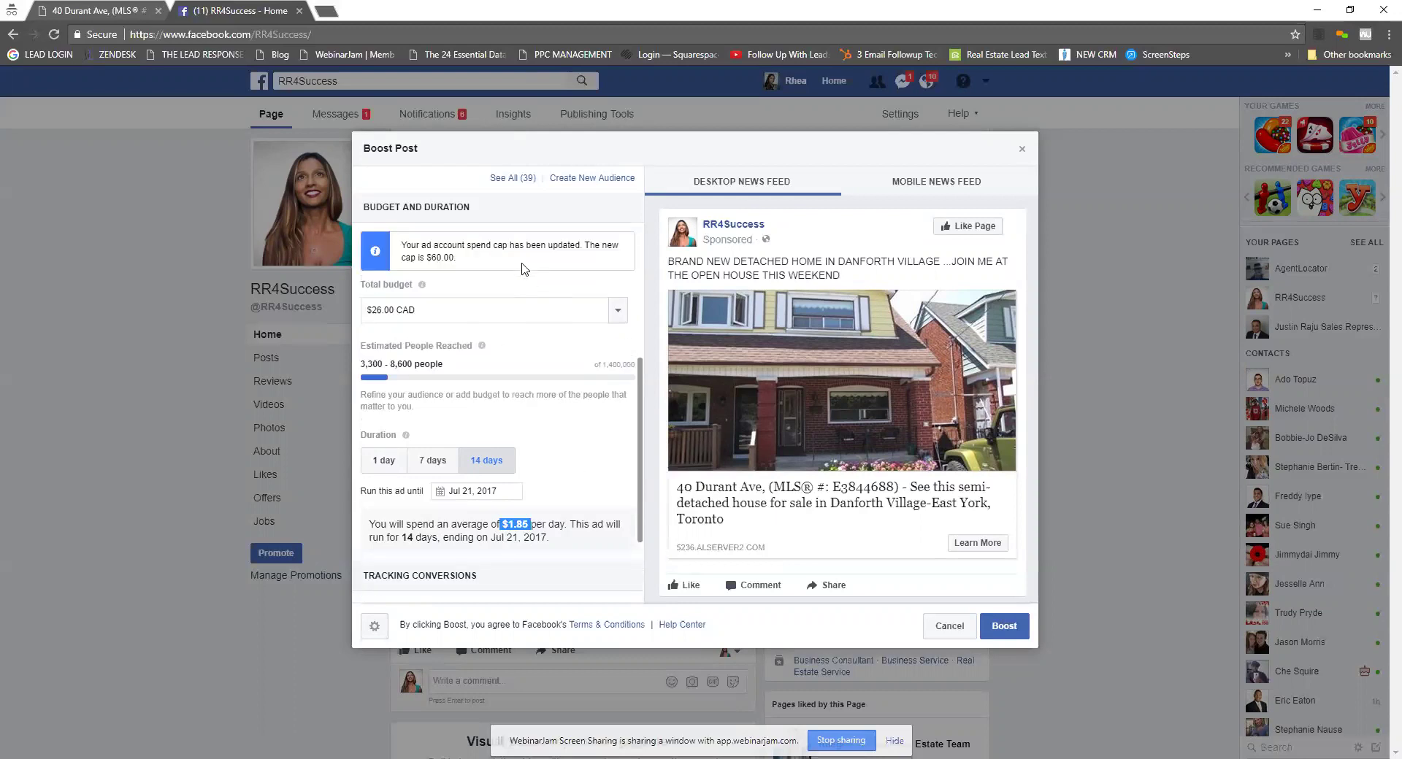
{"action": "left_click", "coordinate": [526, 308]}
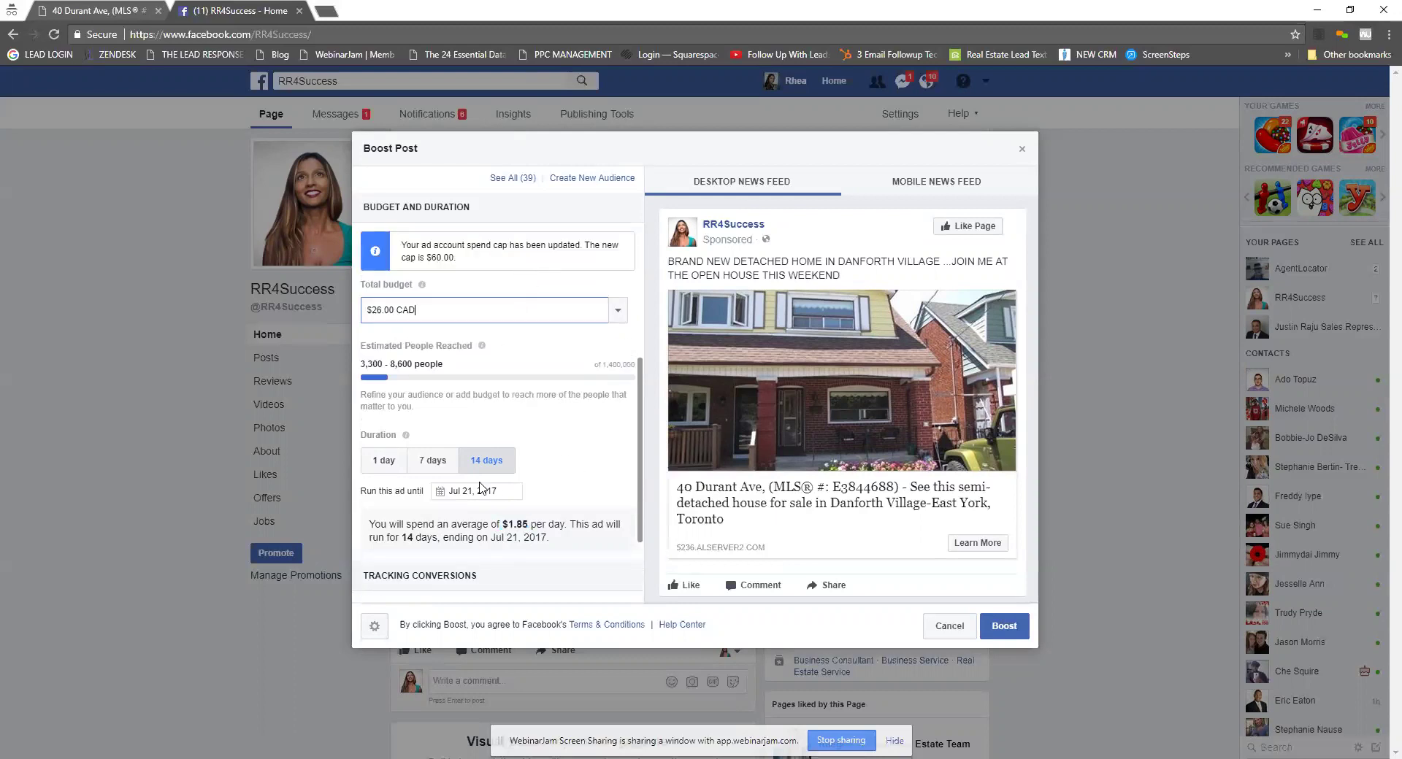
Set the total budget to $260.00 CAD and check the 24,000–62,000 estimated reach
{"action": "triple_click", "coordinate": [449, 319]}
{"action": "type", "text": "260"}
{"action": "left_click", "coordinate": [531, 349]}
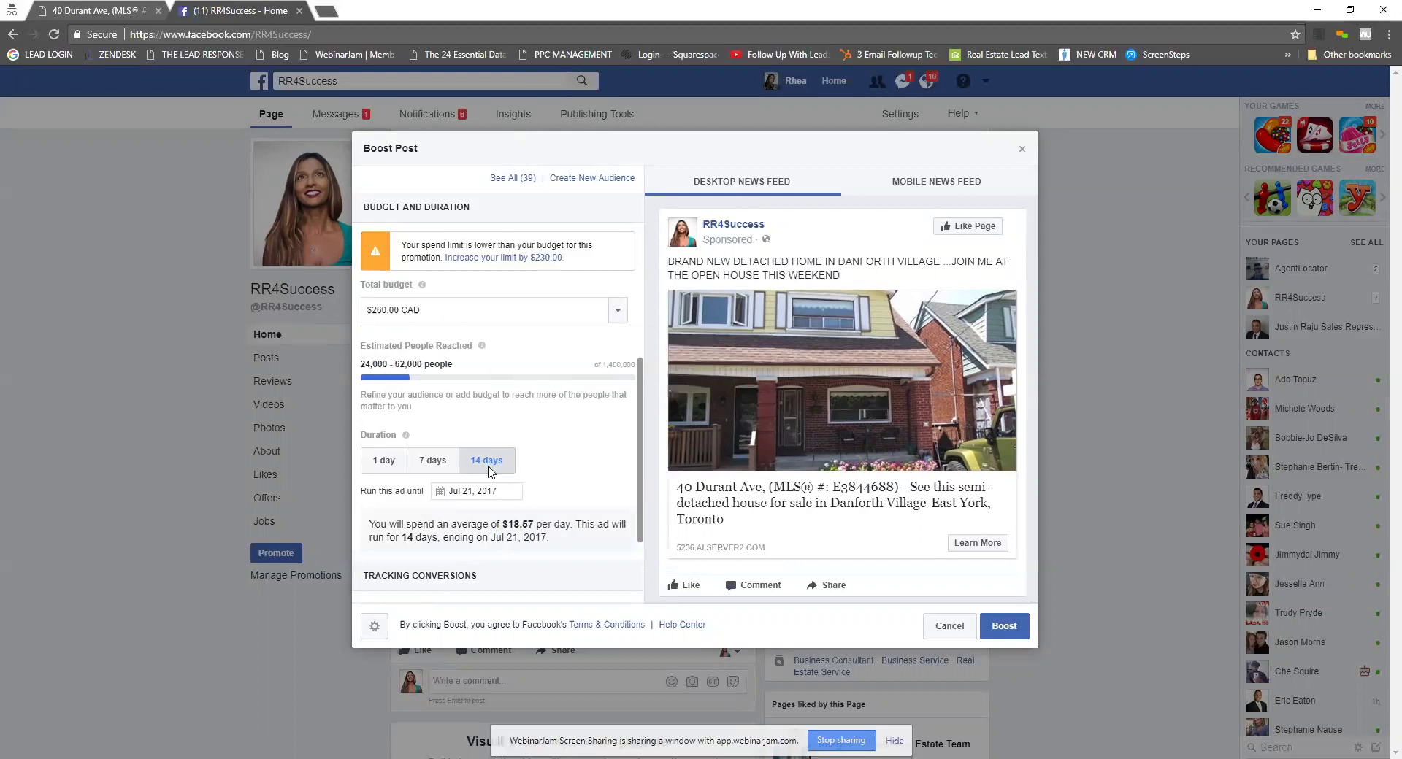
{"action": "left_click_drag", "start_coordinate": [361, 363], "coordinate": [461, 365]}
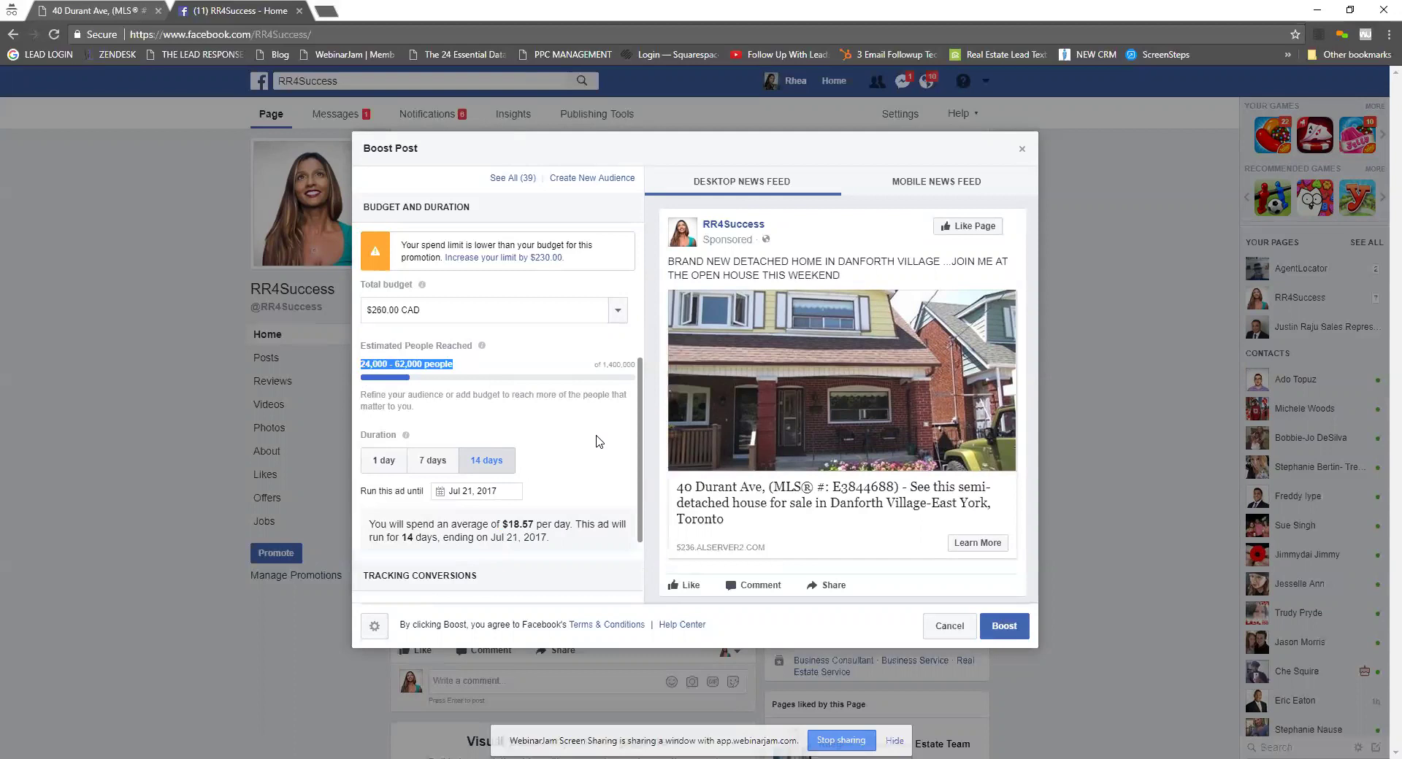
Toggle Facebook Pixel tracking off and back on, then postpone the Windows update with 'Pick a time'
{"action": "scroll", "coordinate": [595, 440], "scroll_direction": "down", "scroll_amount": 3}
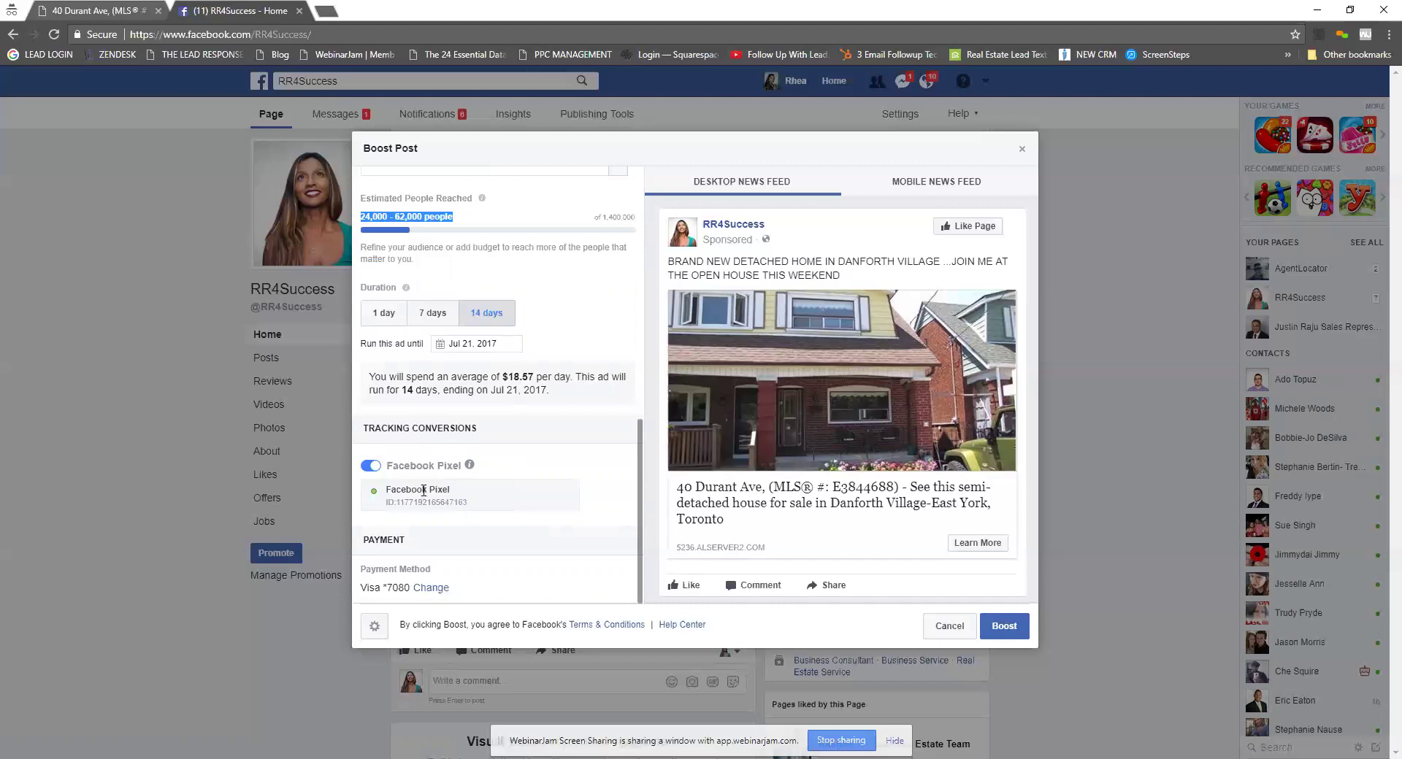
{"action": "left_click", "coordinate": [370, 466]}
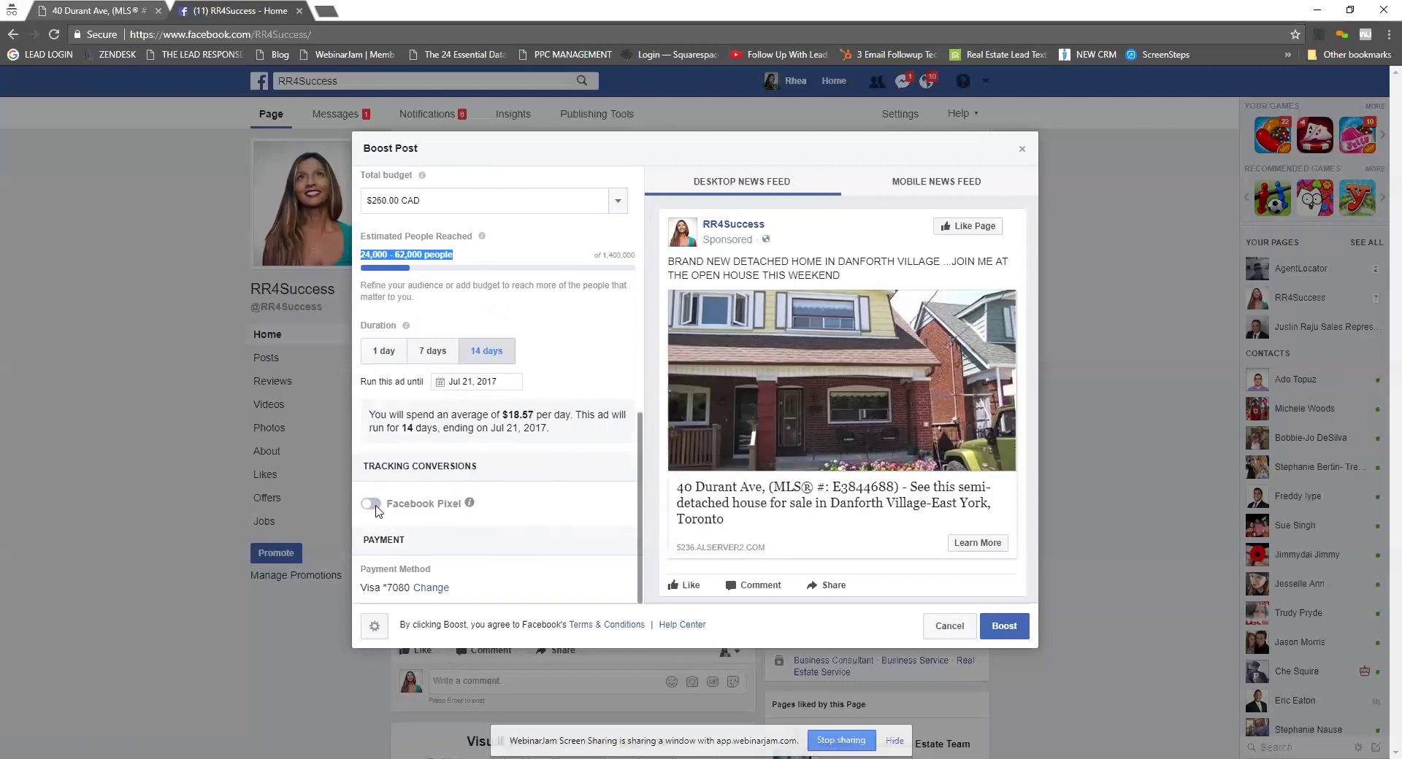
{"action": "left_click", "coordinate": [371, 506]}
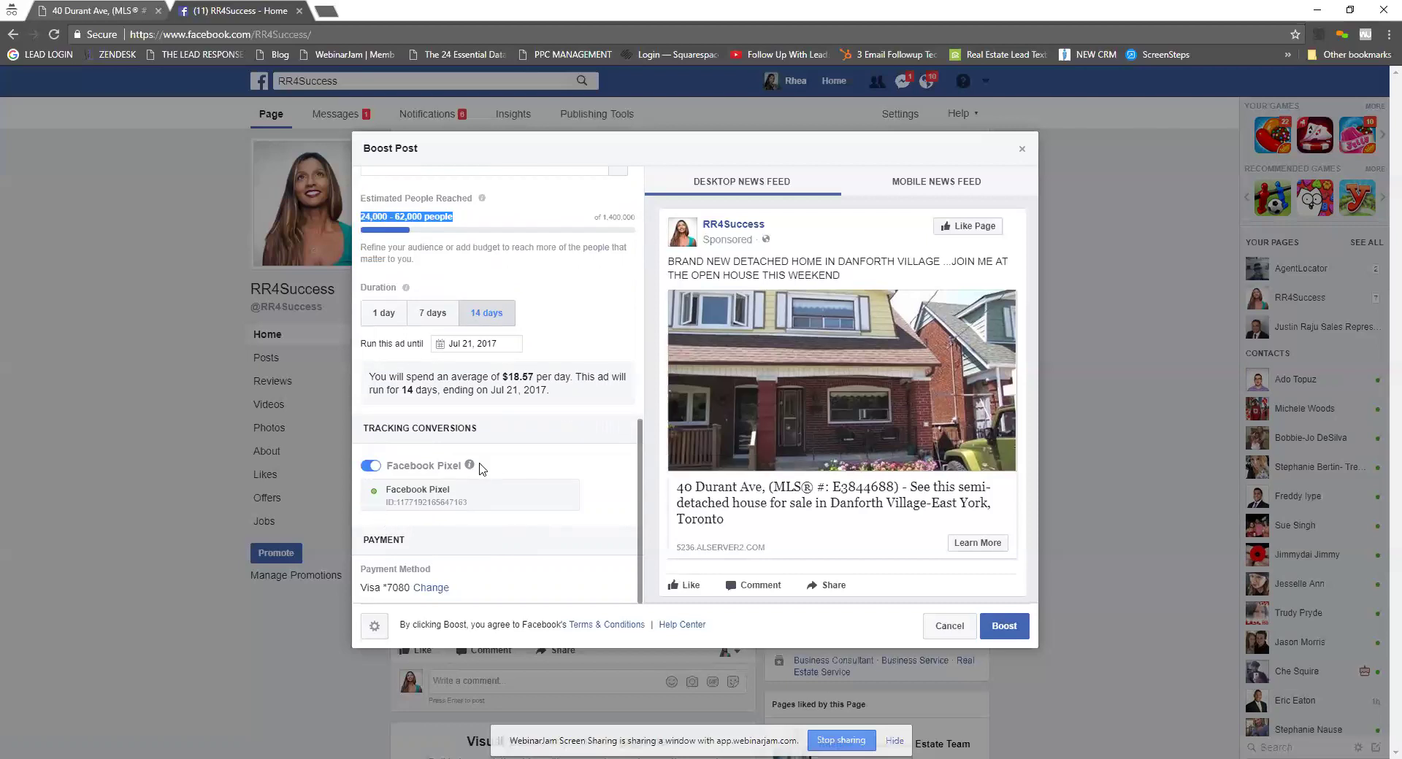
{"action": "mouse_move", "coordinate": [470, 467]}
{"action": "left_click_drag", "start_coordinate": [473, 504], "coordinate": [342, 510]}
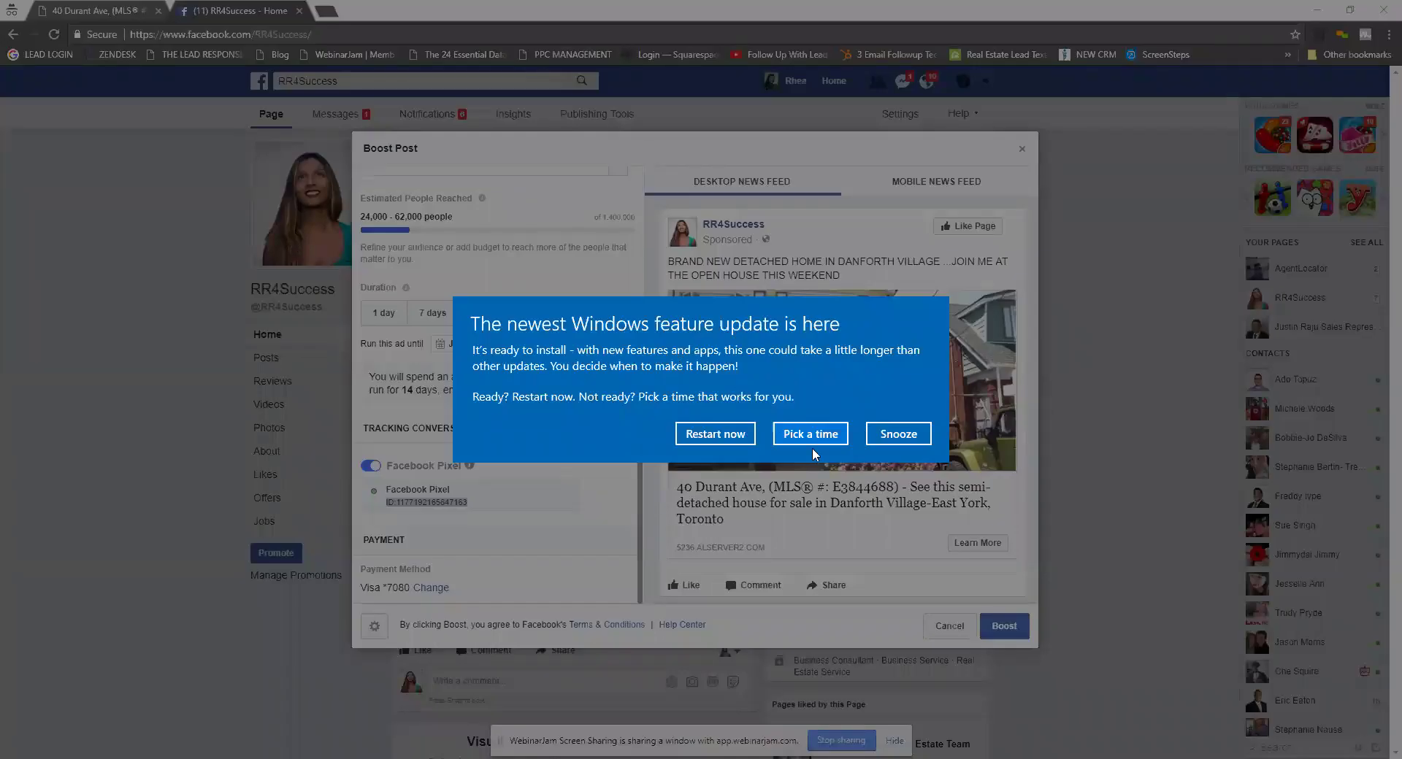
{"action": "left_click", "coordinate": [809, 436]}
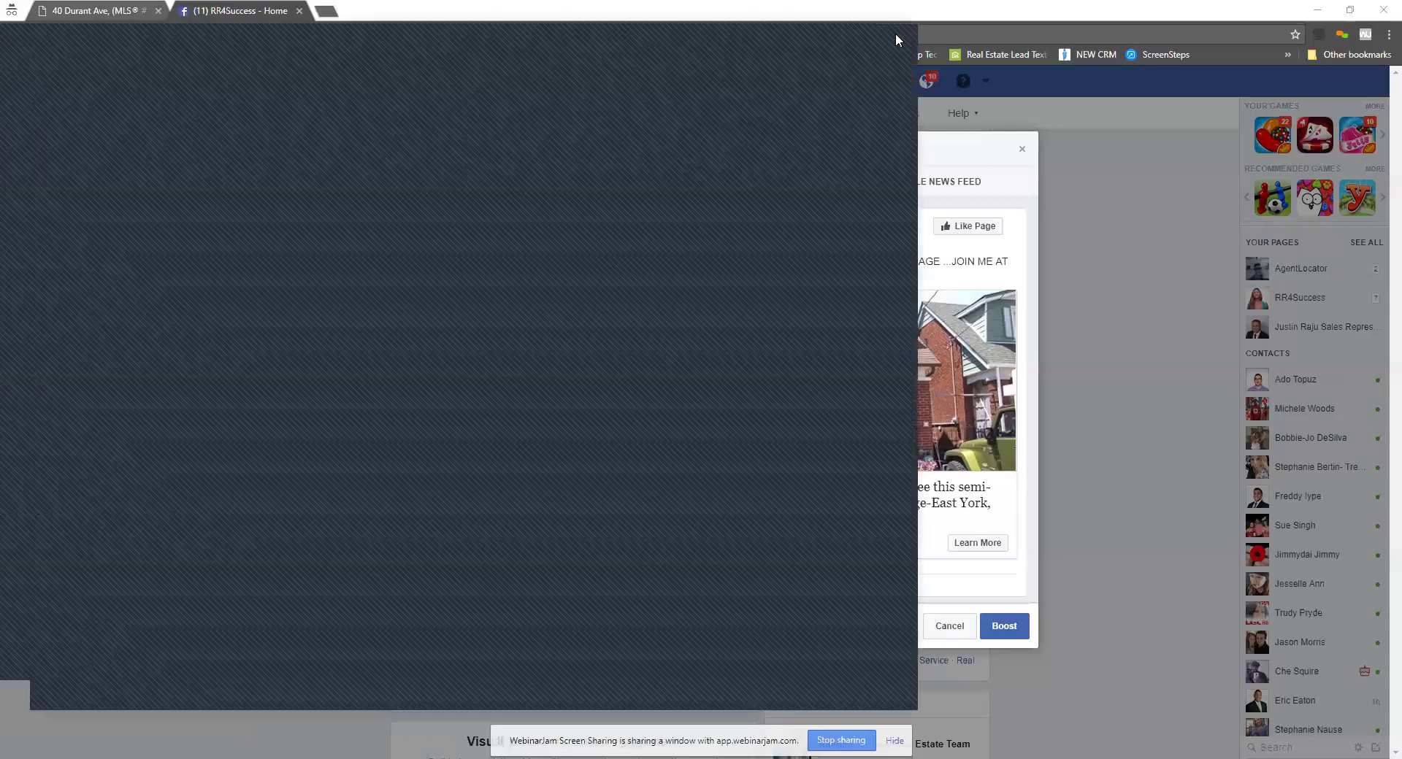
{"action": "left_click", "coordinate": [896, 40]}
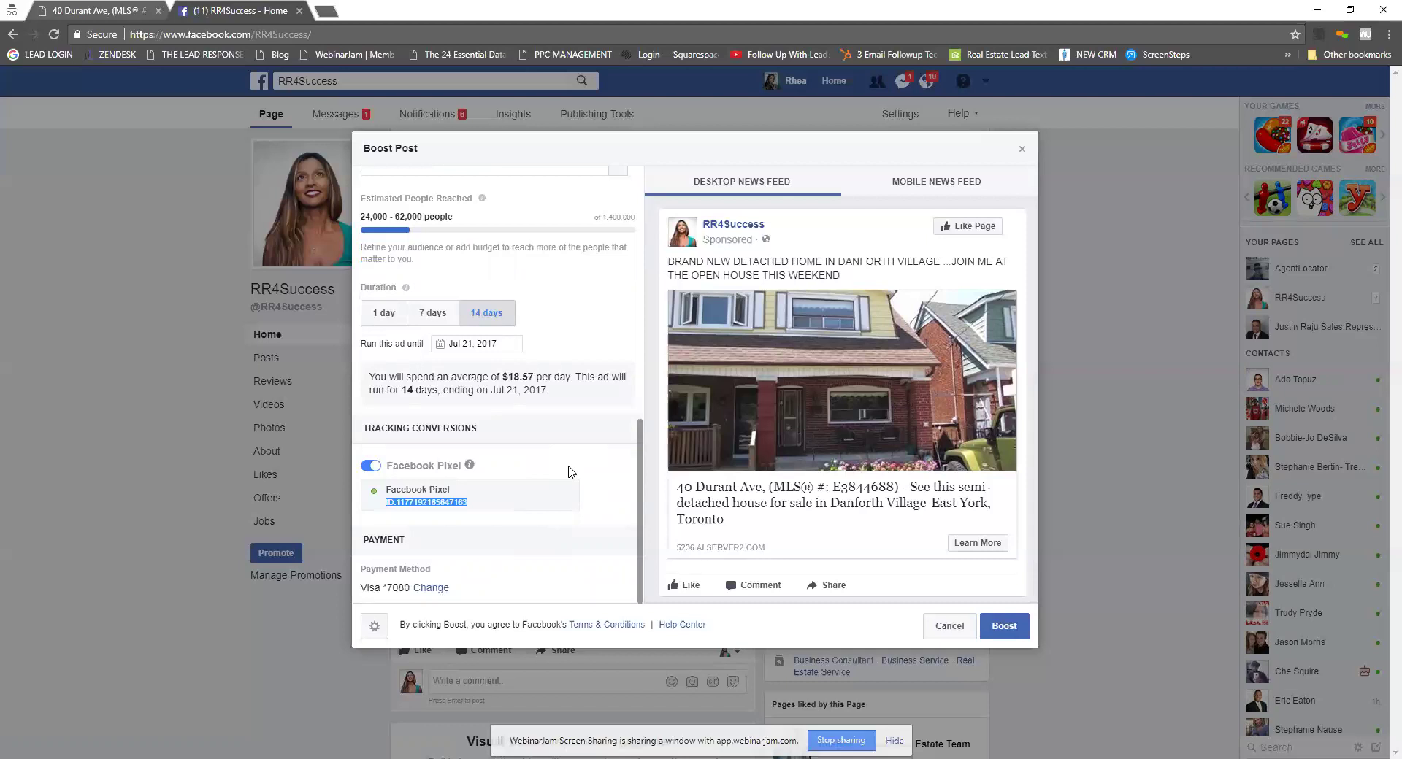
Load the AgentLocator CRM leads page (173 leads) in an incognito tab and show its two websites
{"action": "left_click", "coordinate": [326, 11]}
{"action": "type", "text": "5236"}
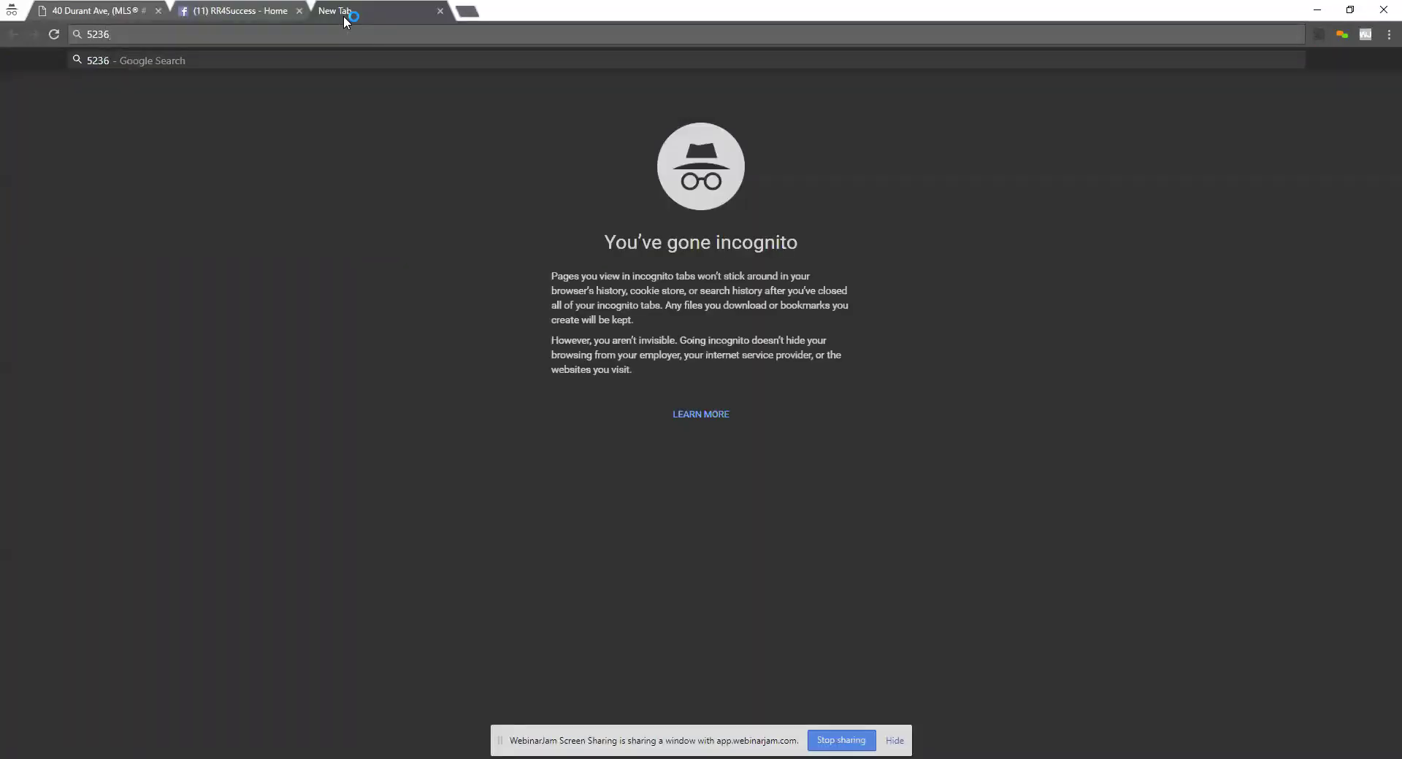
{"action": "key", "text": "BackSpace"}
{"action": "key", "text": "BackSpace"}
{"action": "key", "text": "BackSpace"}
{"action": "key", "text": "BackSpace"}
{"action": "type", "text": "crm"}
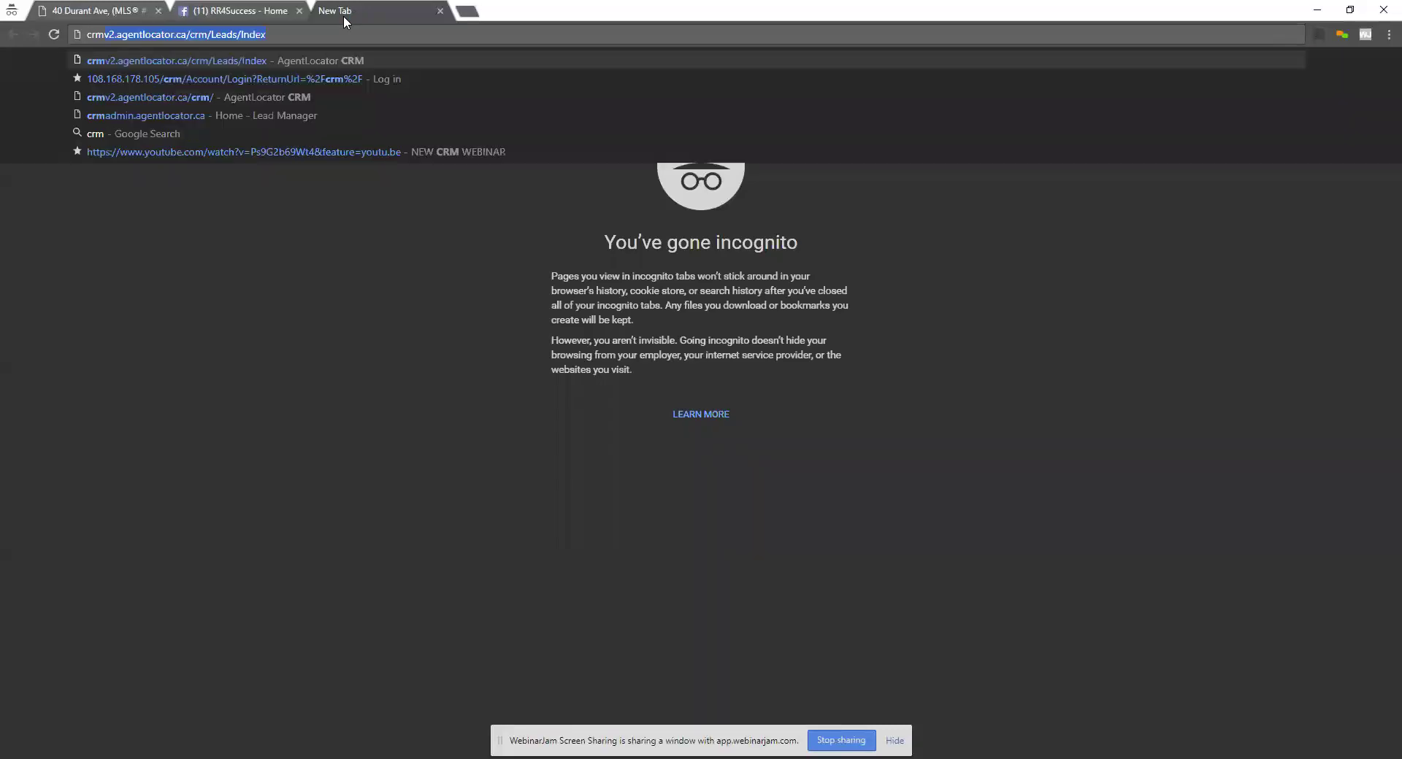
{"action": "key", "text": "Return"}
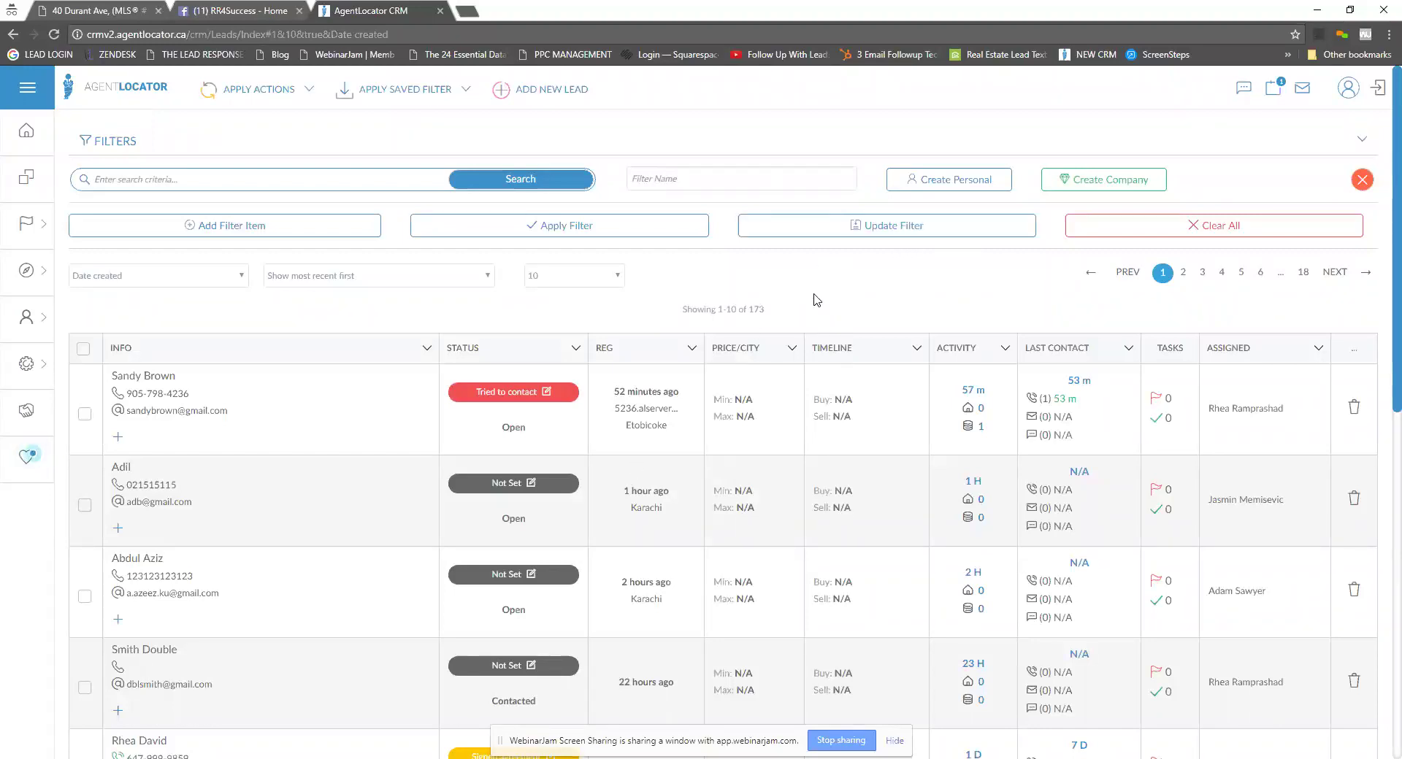
{"action": "left_click", "coordinate": [893, 741]}
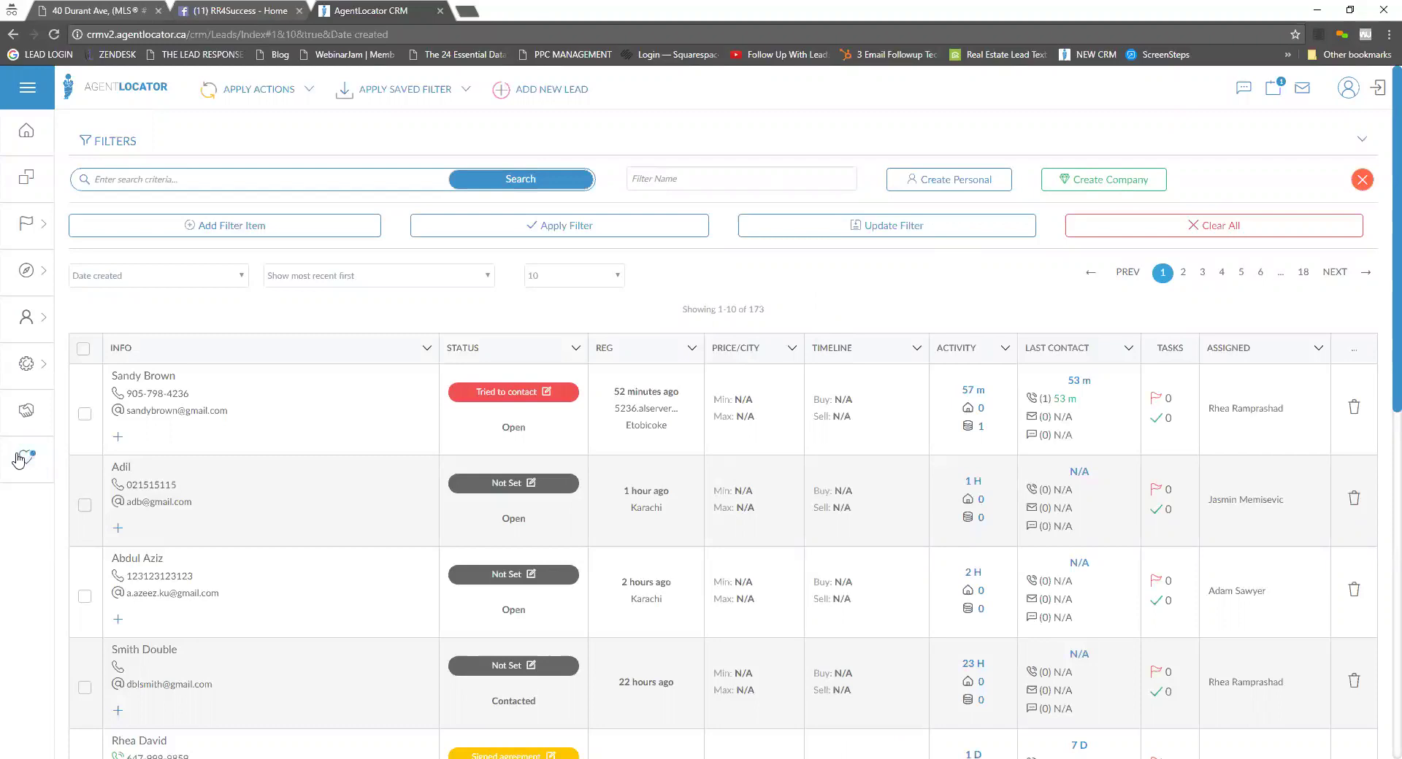
{"action": "mouse_move", "coordinate": [29, 272]}
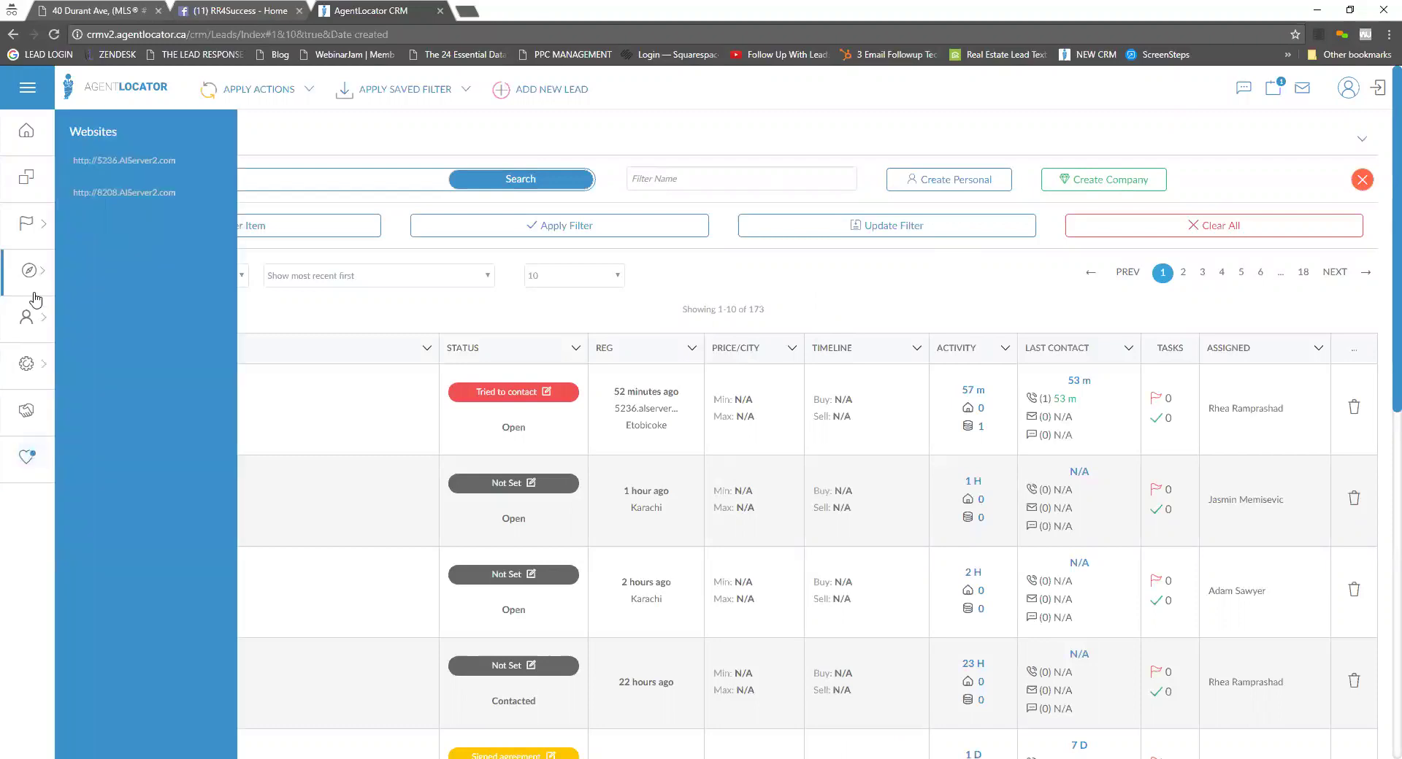
{"action": "left_click", "coordinate": [110, 162]}
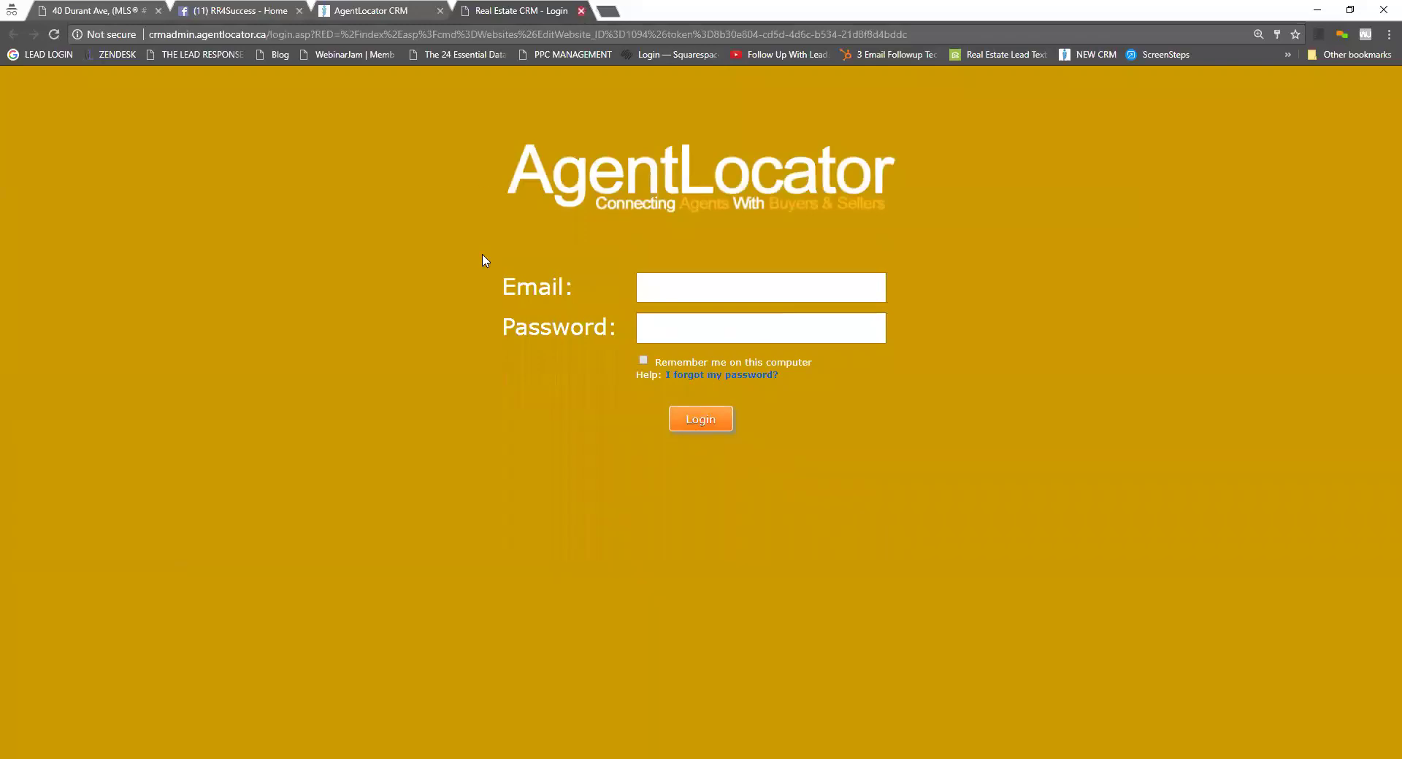
{"action": "key", "text": "ctrl+w"}
{"action": "mouse_move", "coordinate": [26, 270]}
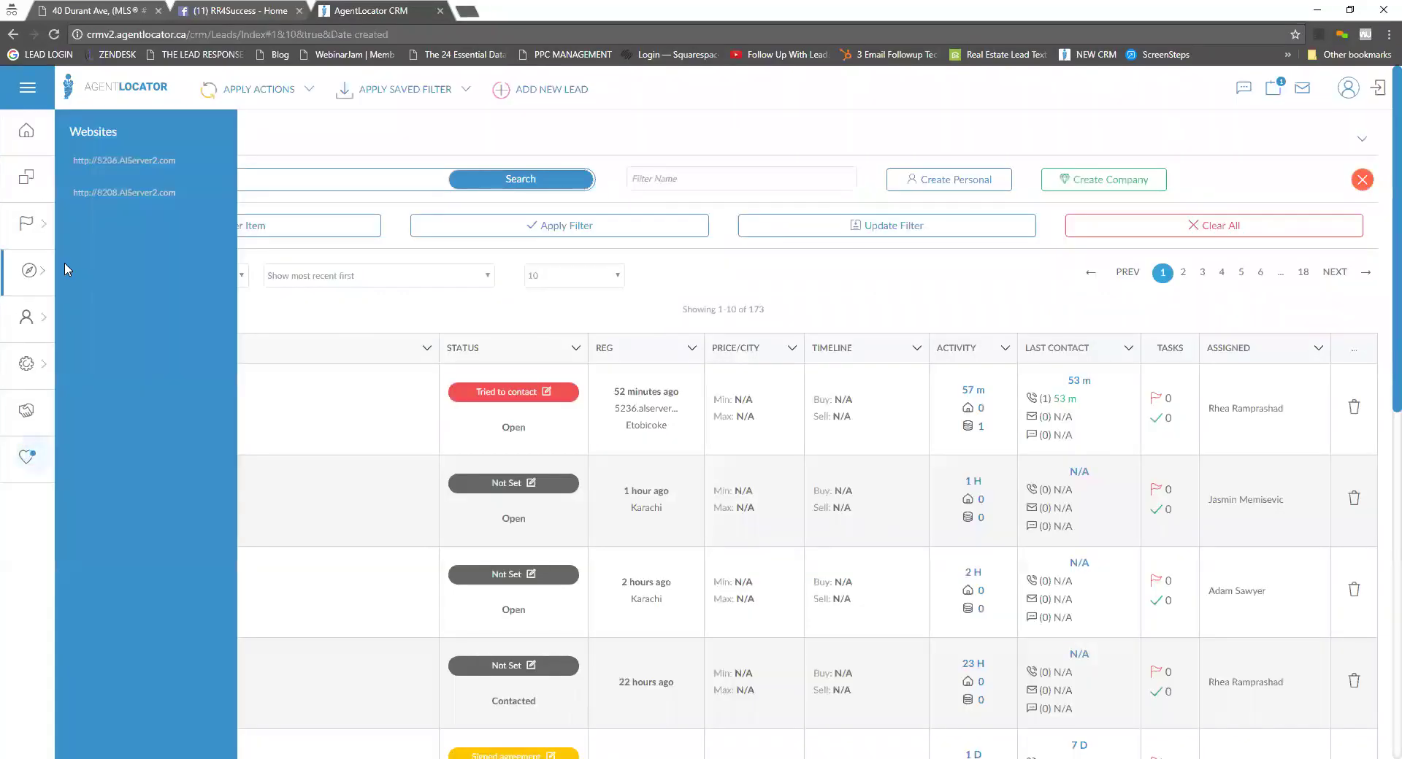
{"action": "left_click", "coordinate": [110, 162]}
{"action": "left_click", "coordinate": [685, 291]}
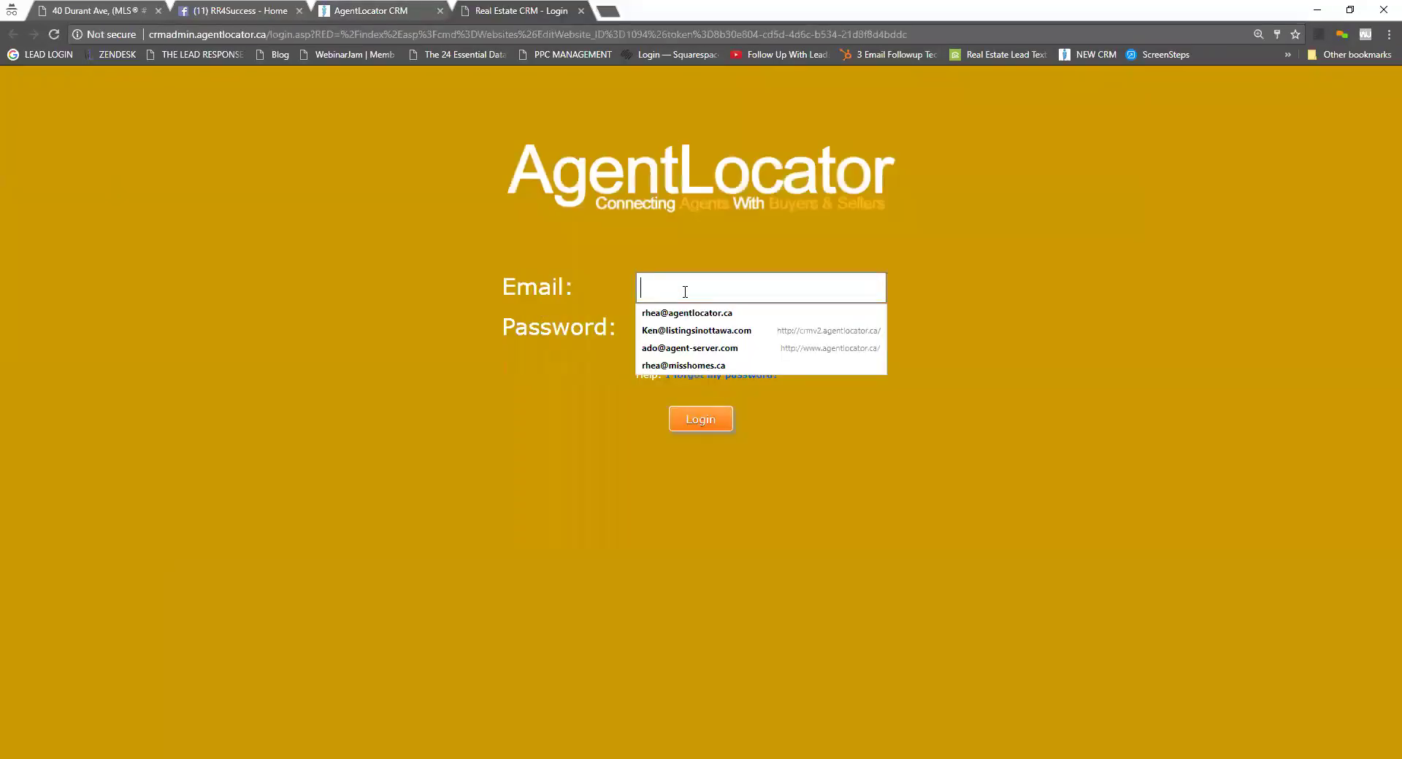
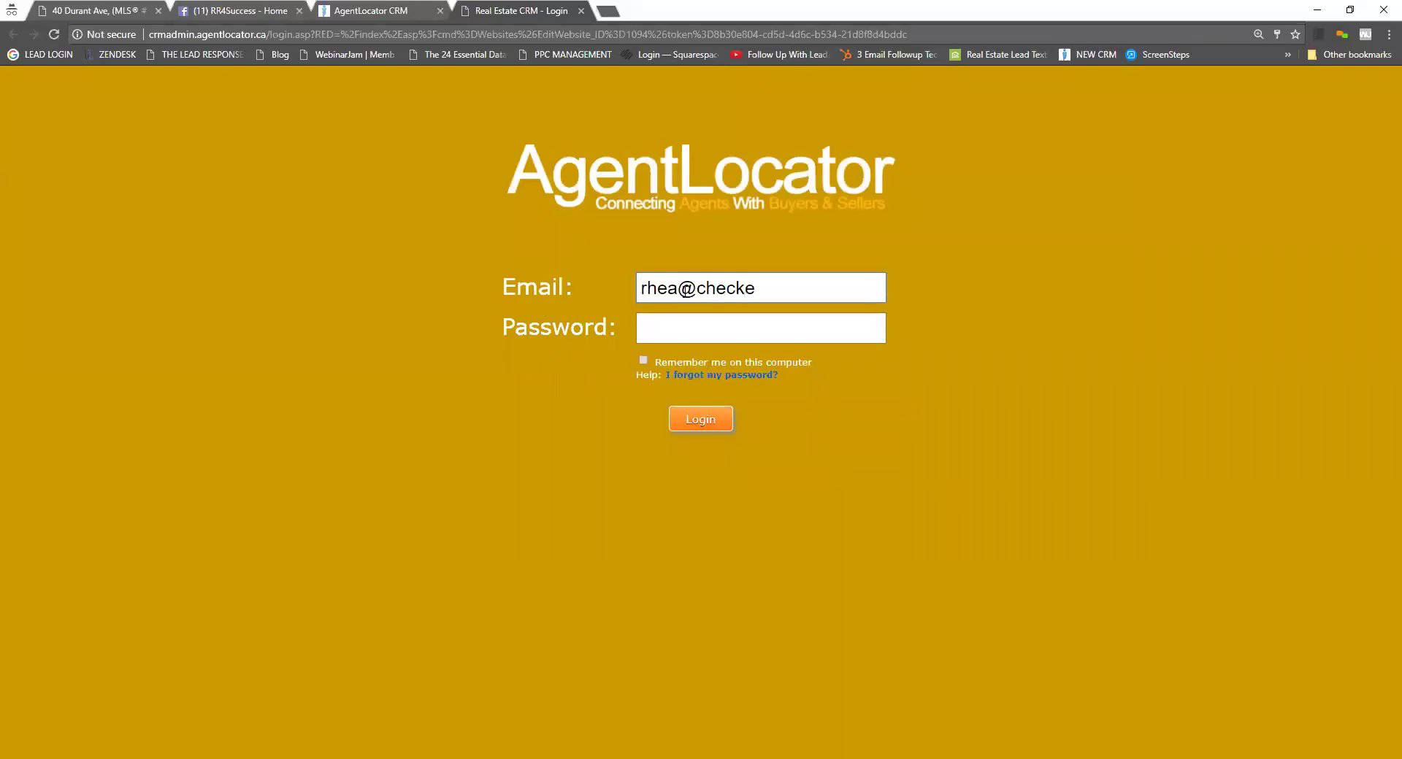
{"action": "type", "text": "••••••"}
{"action": "key", "text": "Return"}
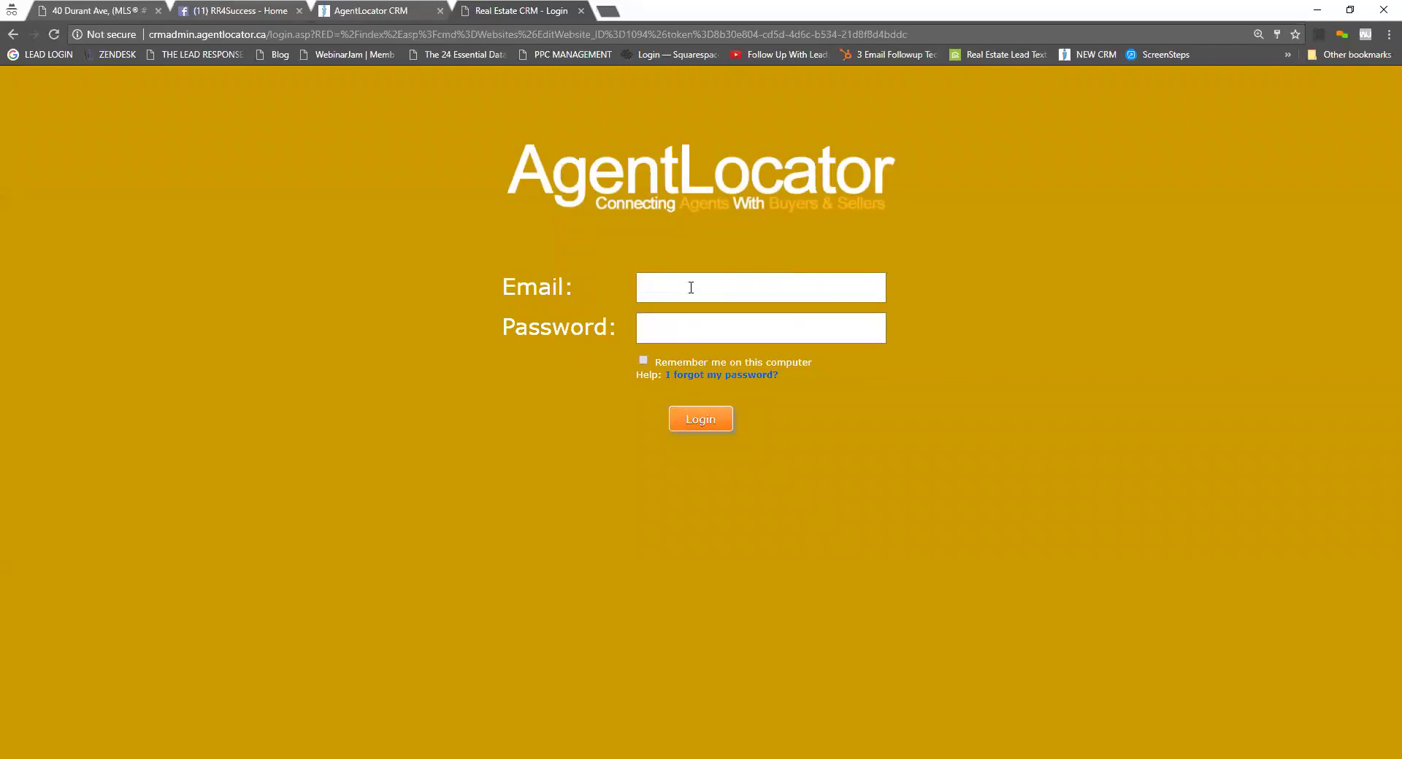
{"action": "left_click", "coordinate": [690, 292]}
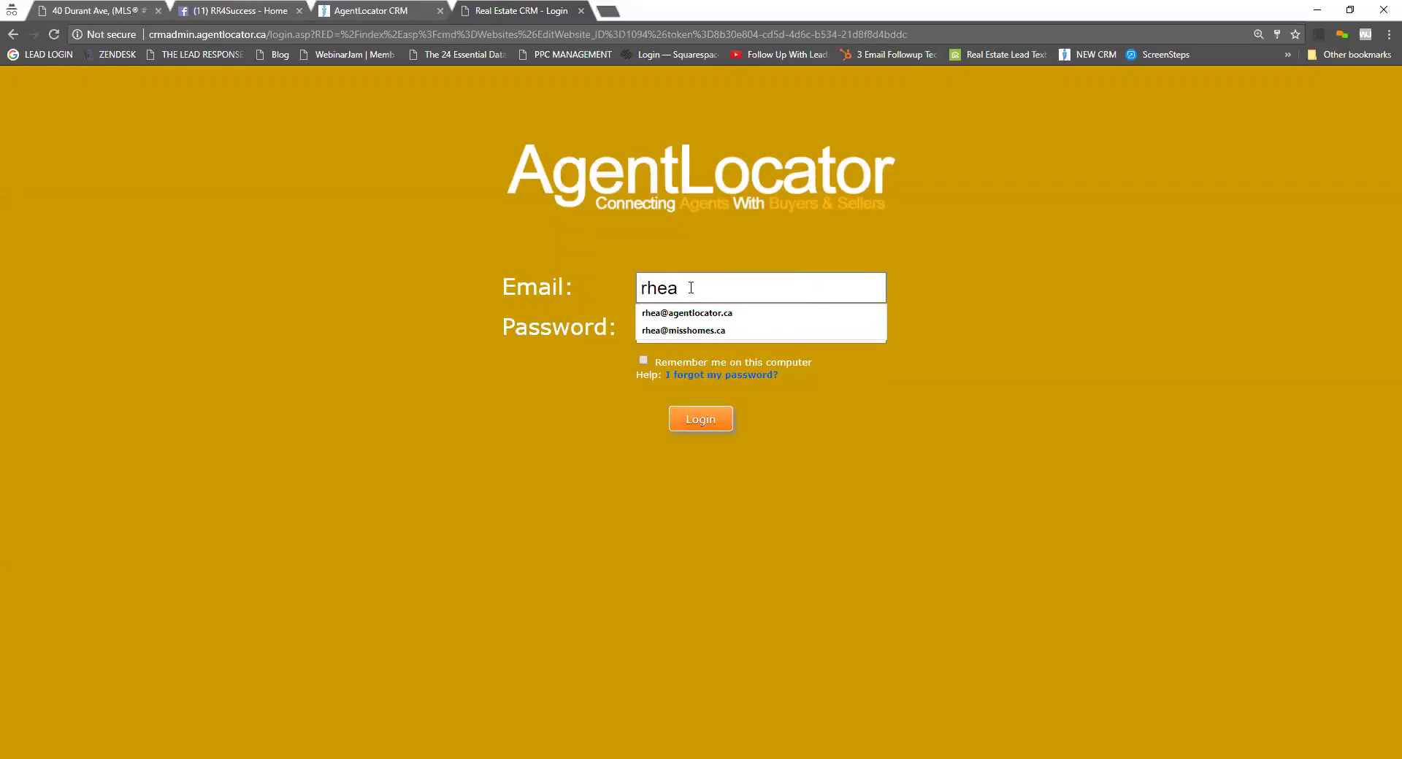
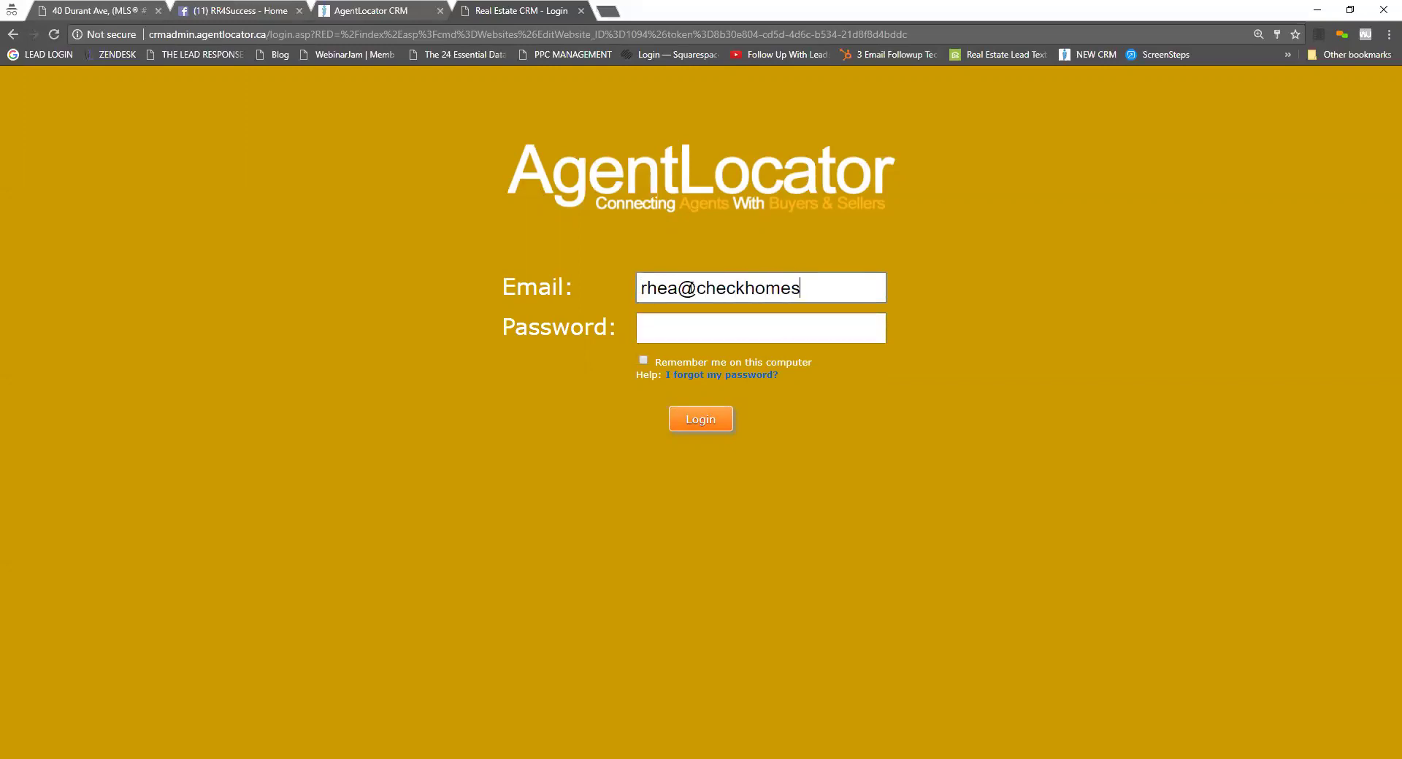
{"action": "left_click", "coordinate": [759, 328]}
{"action": "type", "text": "••••••"}
{"action": "left_click", "coordinate": [691, 421]}
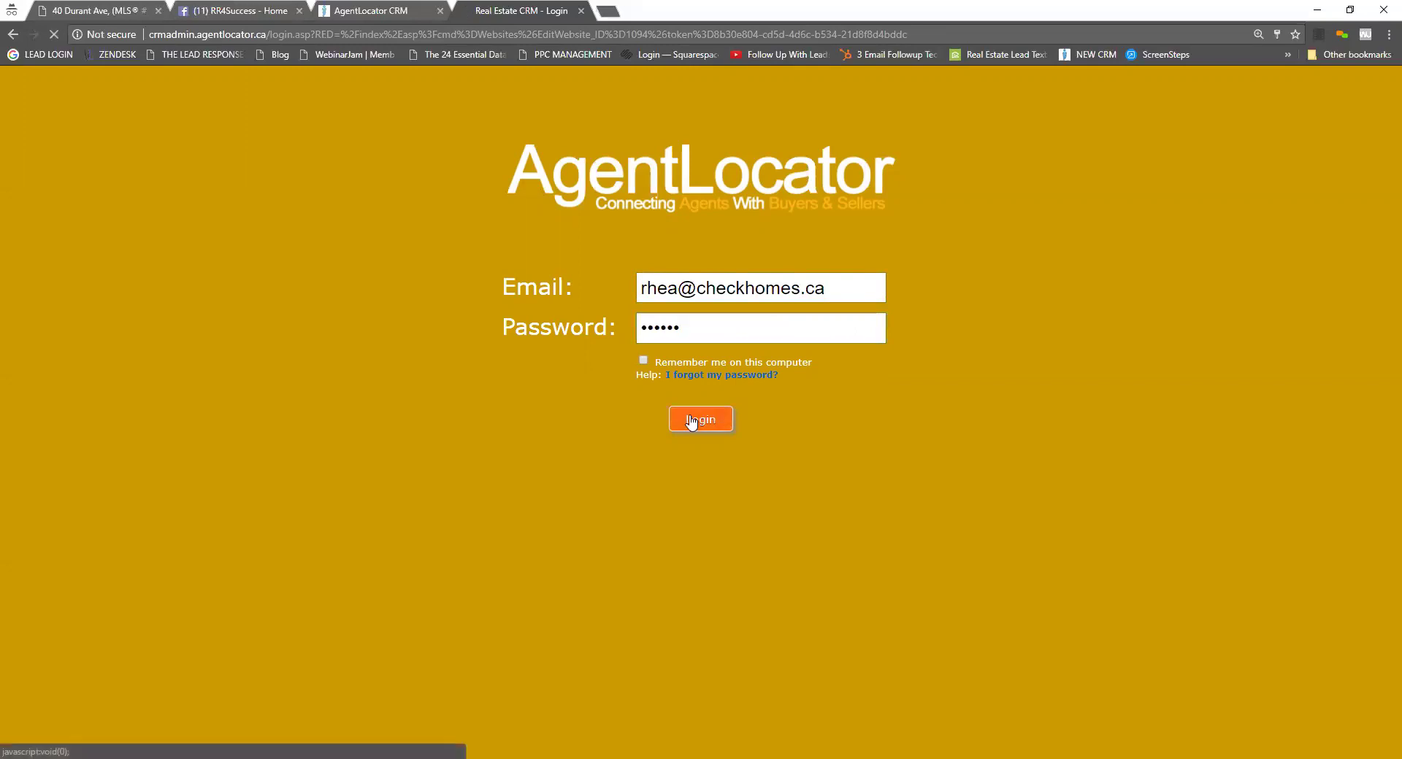
{"action": "left_click", "coordinate": [581, 10]}
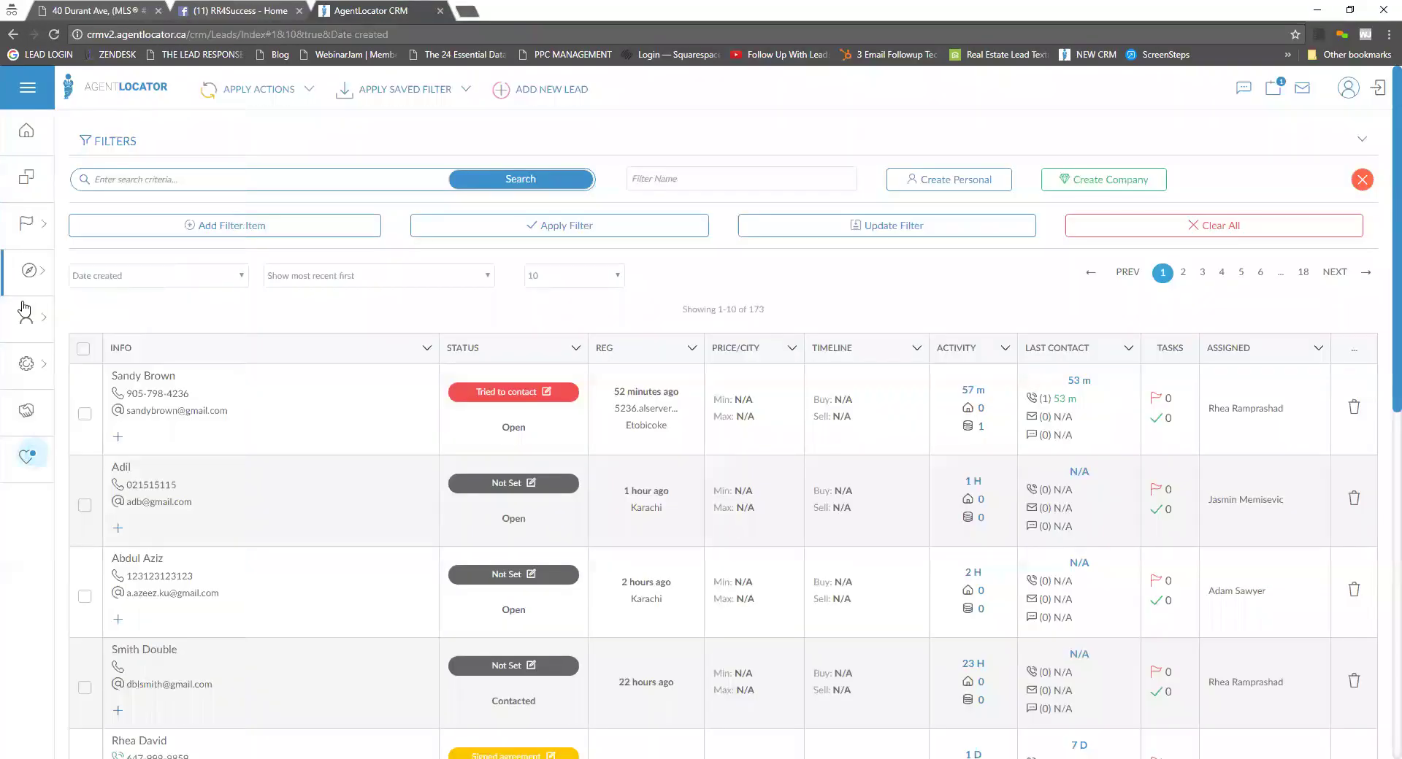
Open crmadmin.agentlocator.ca in a private tab and go to the 5236.AlServer2.com site's Global Content
{"action": "left_click", "coordinate": [471, 11]}
{"action": "type", "text": "cr"}
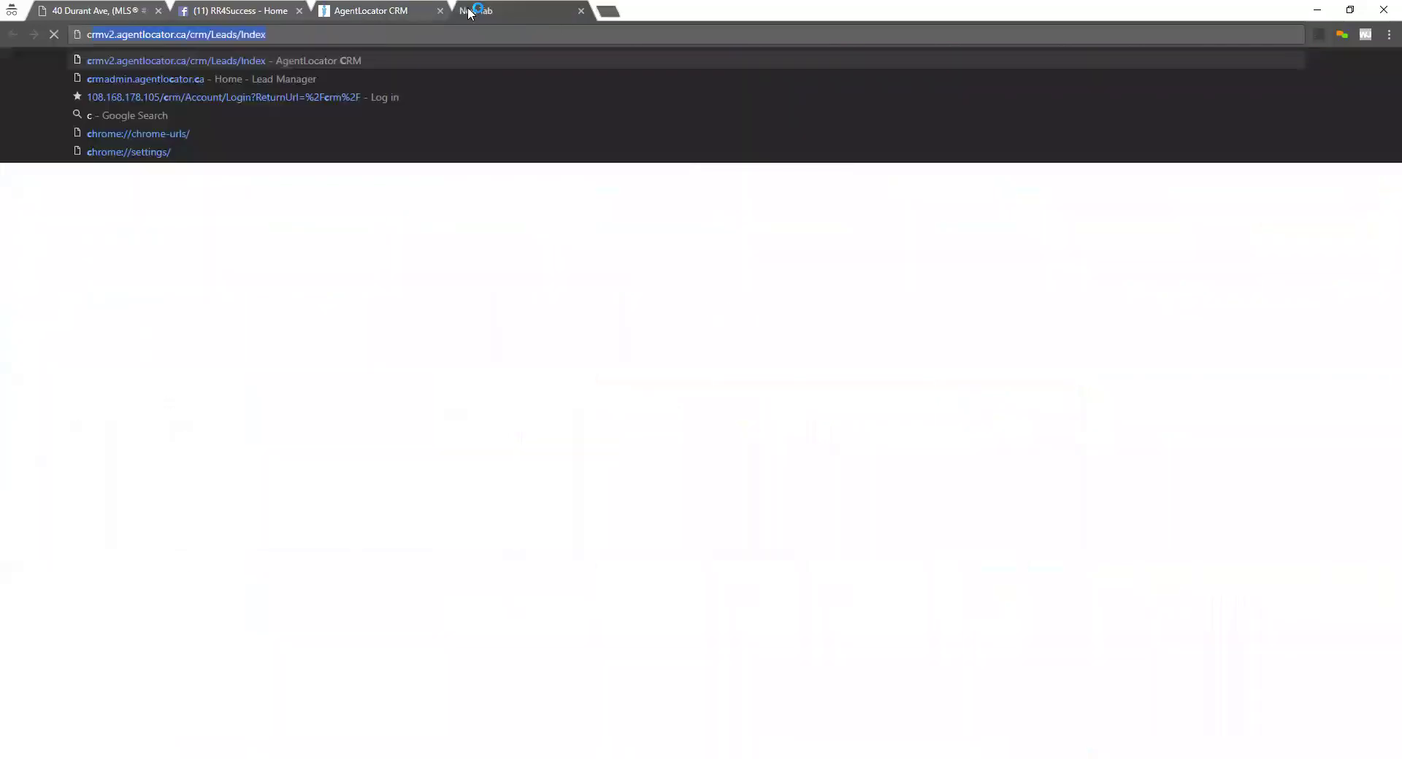
{"action": "left_click", "coordinate": [146, 115]}
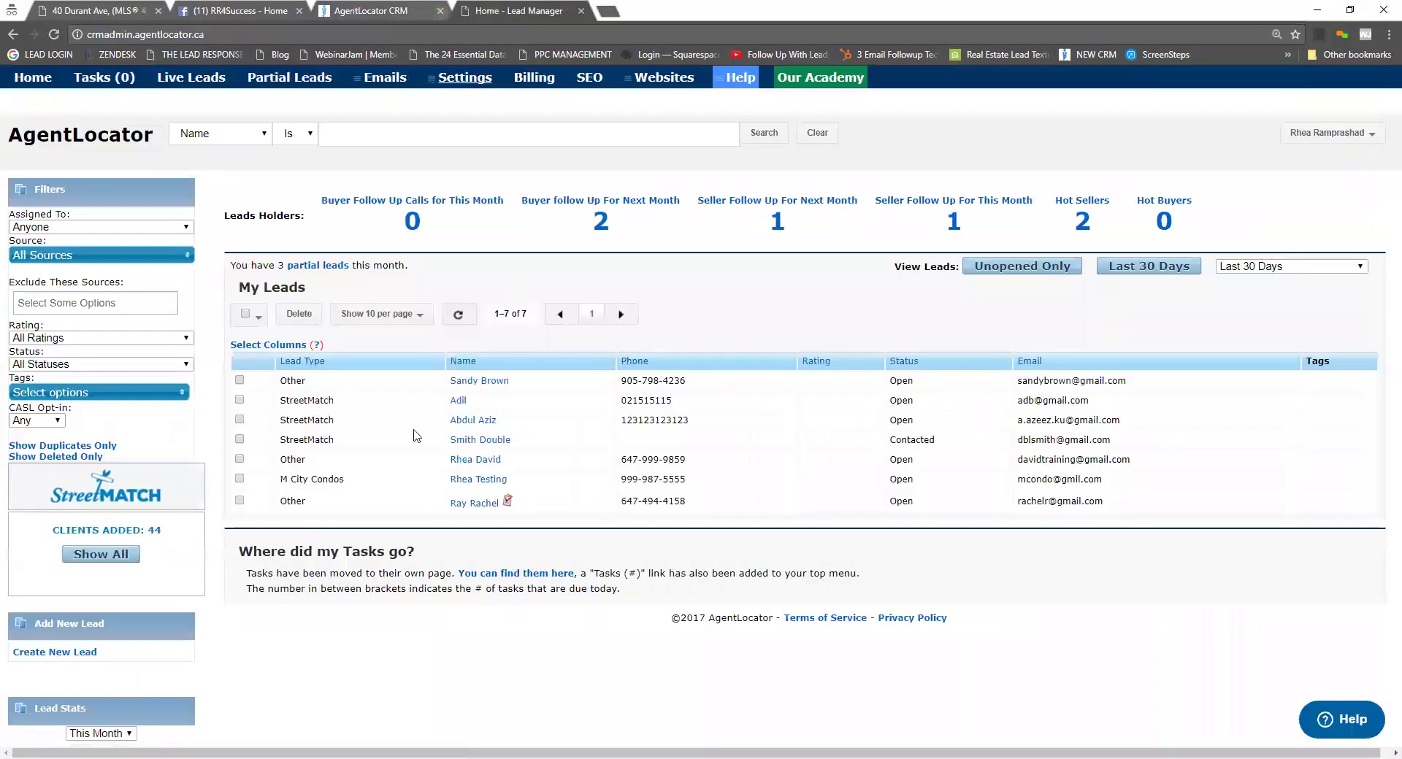
{"action": "mouse_move", "coordinate": [691, 88]}
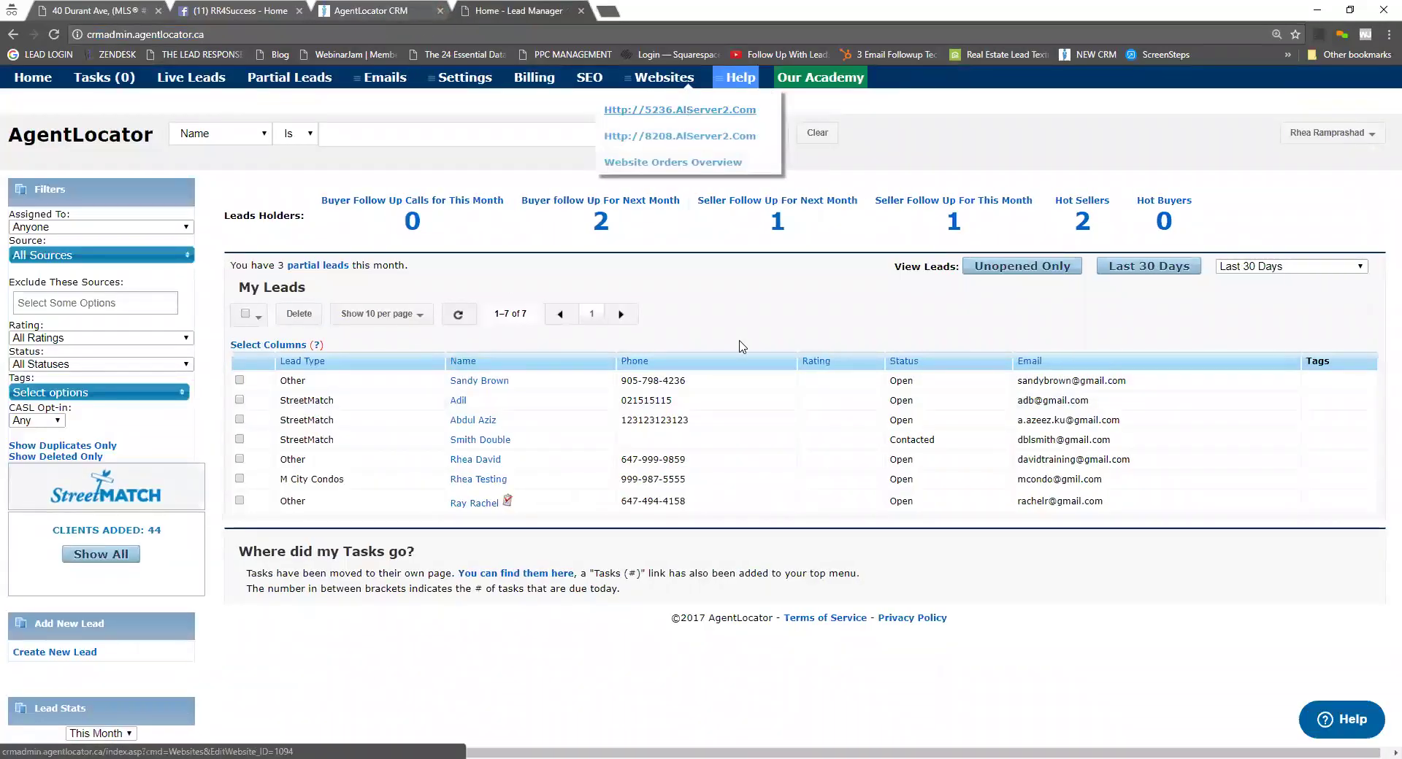
{"action": "left_click", "coordinate": [692, 111]}
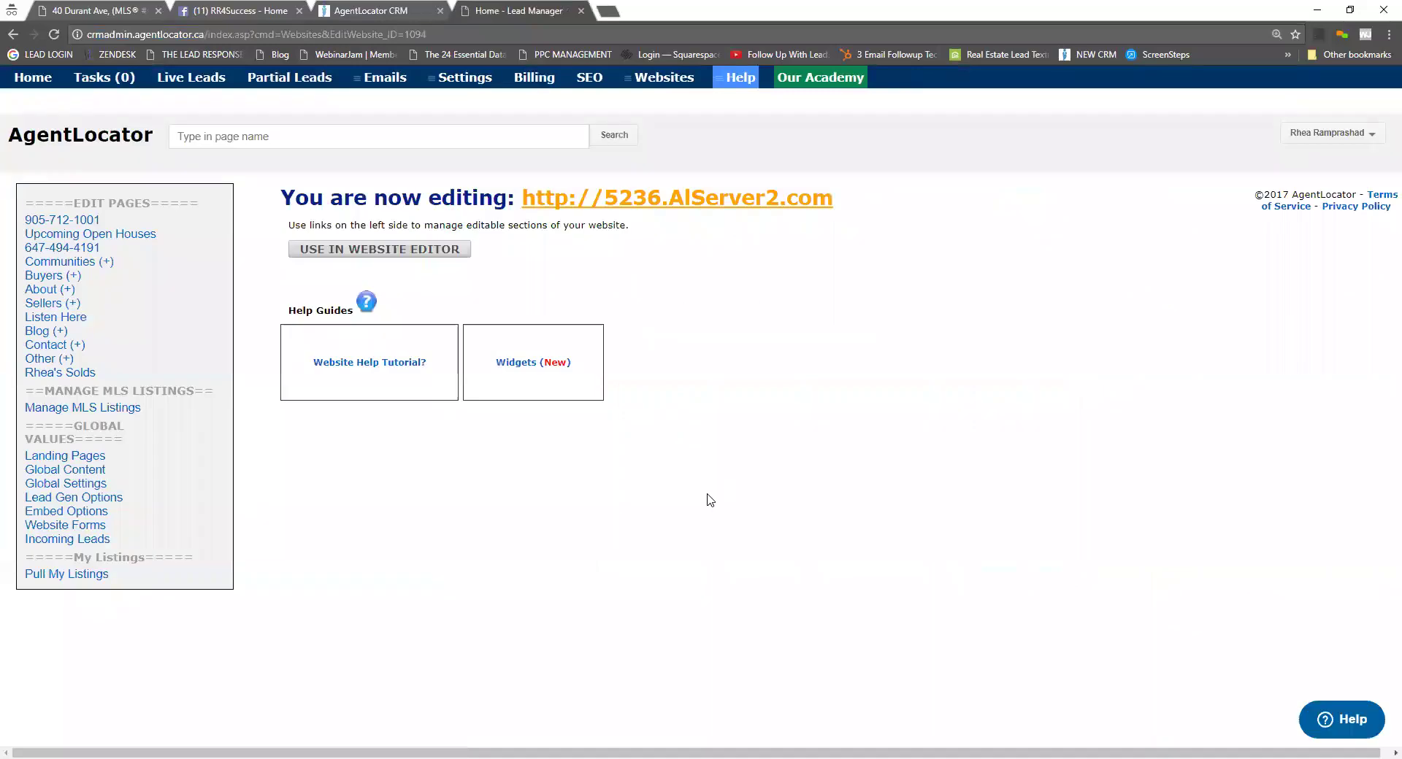
{"action": "left_click", "coordinate": [80, 478]}
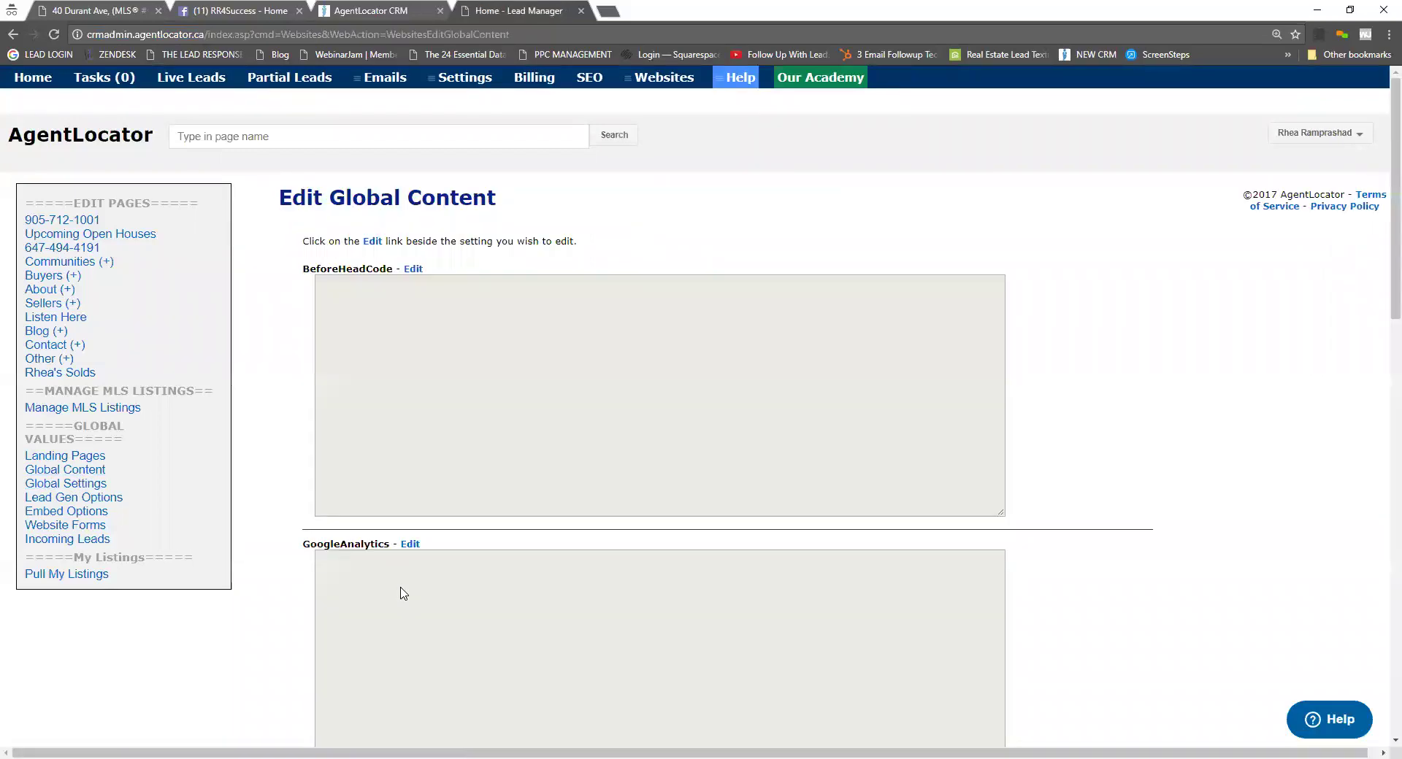
Open the empty BeforeHeadCode editor in source view, then close it without saving
{"action": "left_click_drag", "start_coordinate": [302, 268], "coordinate": [393, 269]}
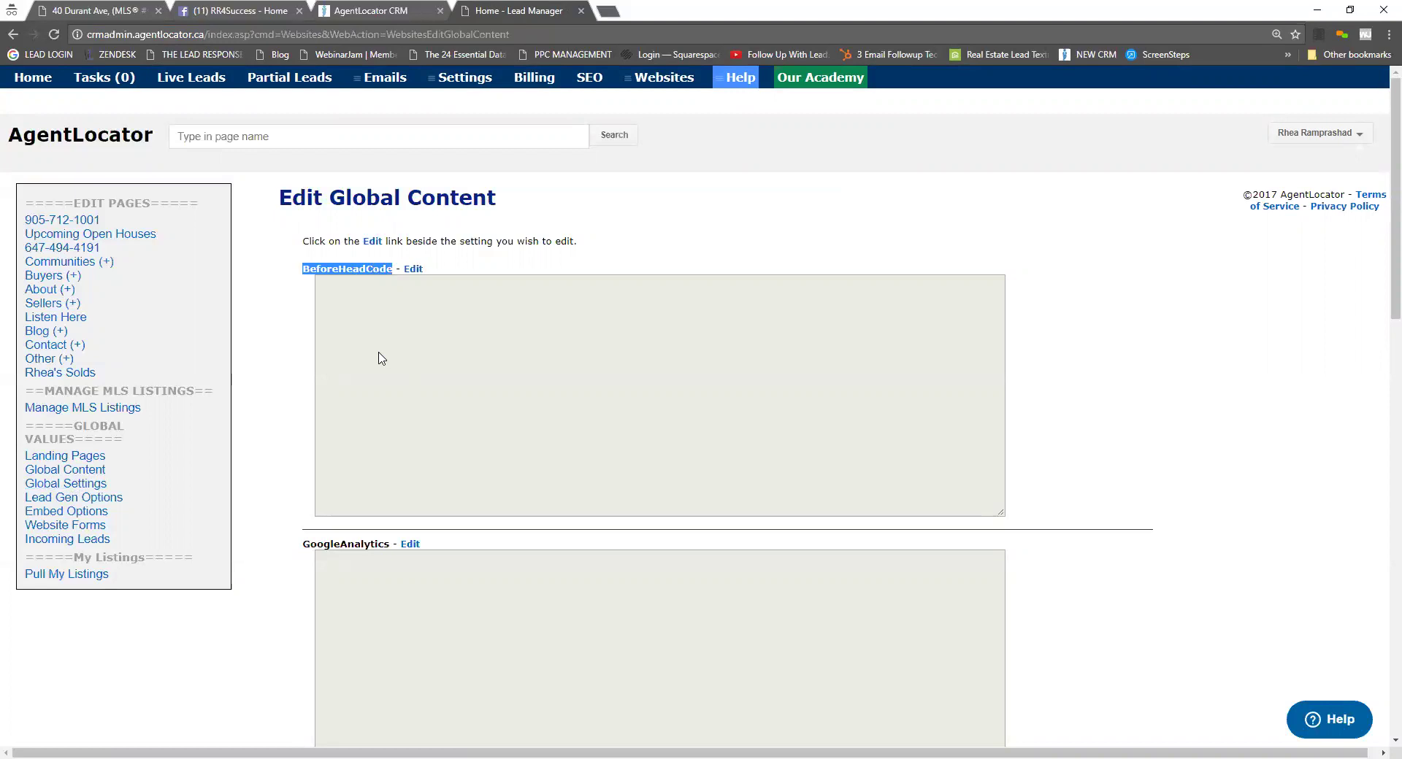
{"action": "left_click", "coordinate": [410, 270]}
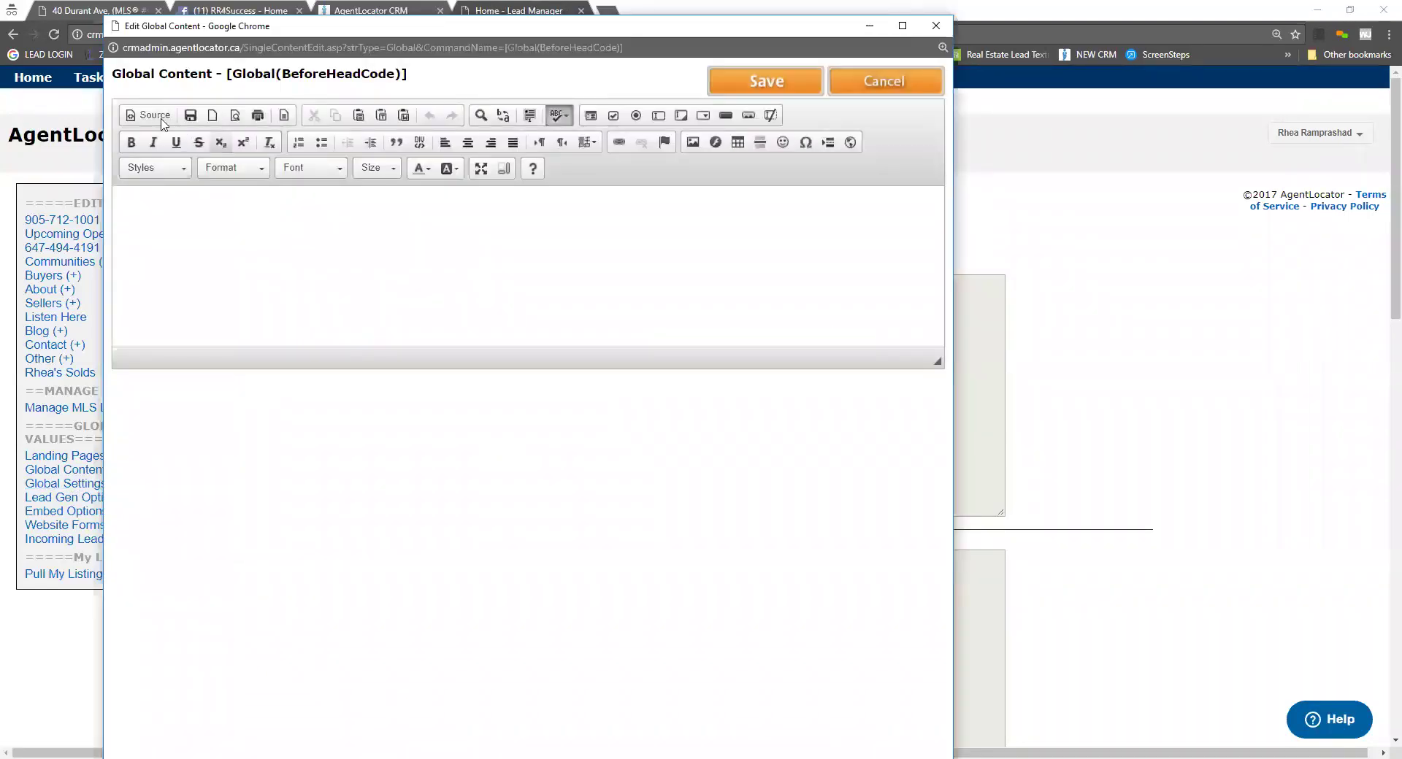
{"action": "left_click", "coordinate": [162, 117]}
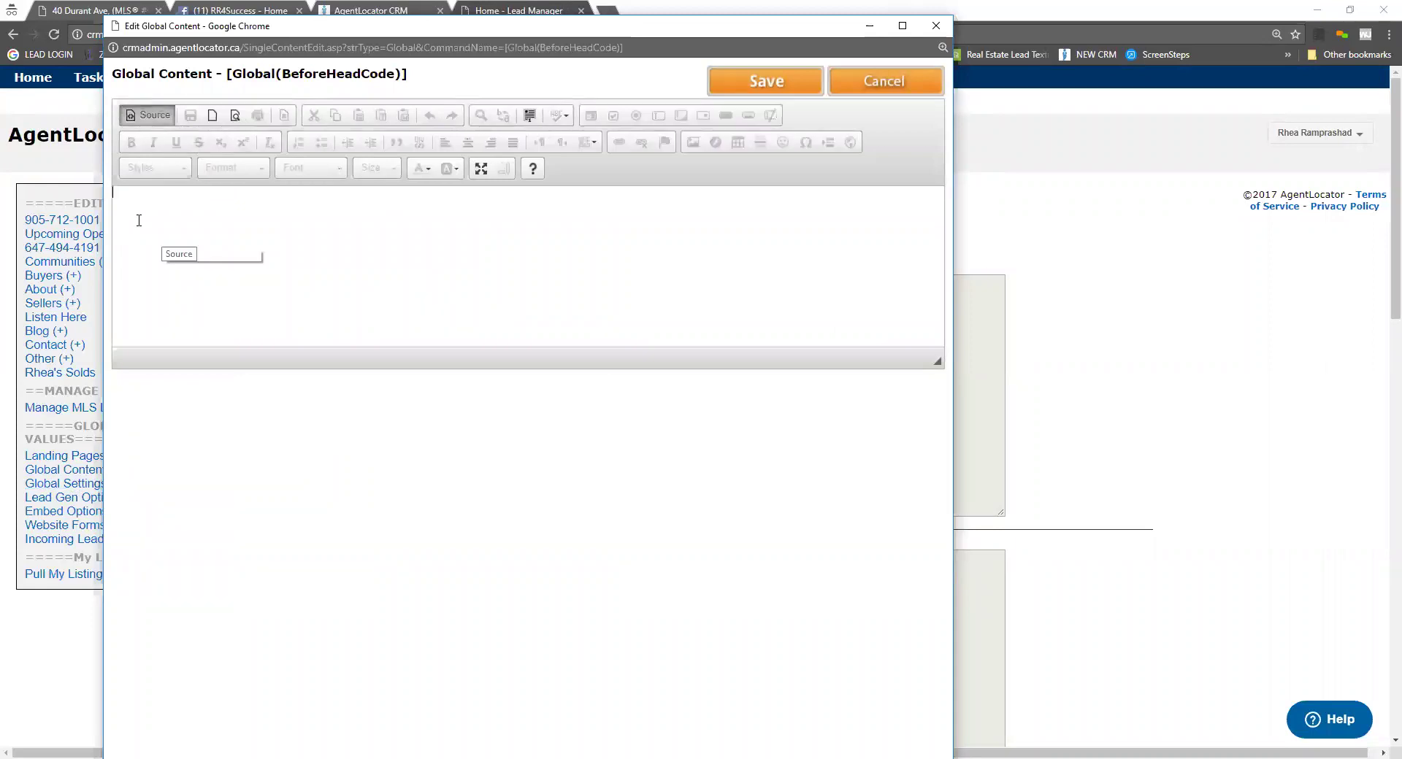
{"action": "left_click", "coordinate": [228, 261]}
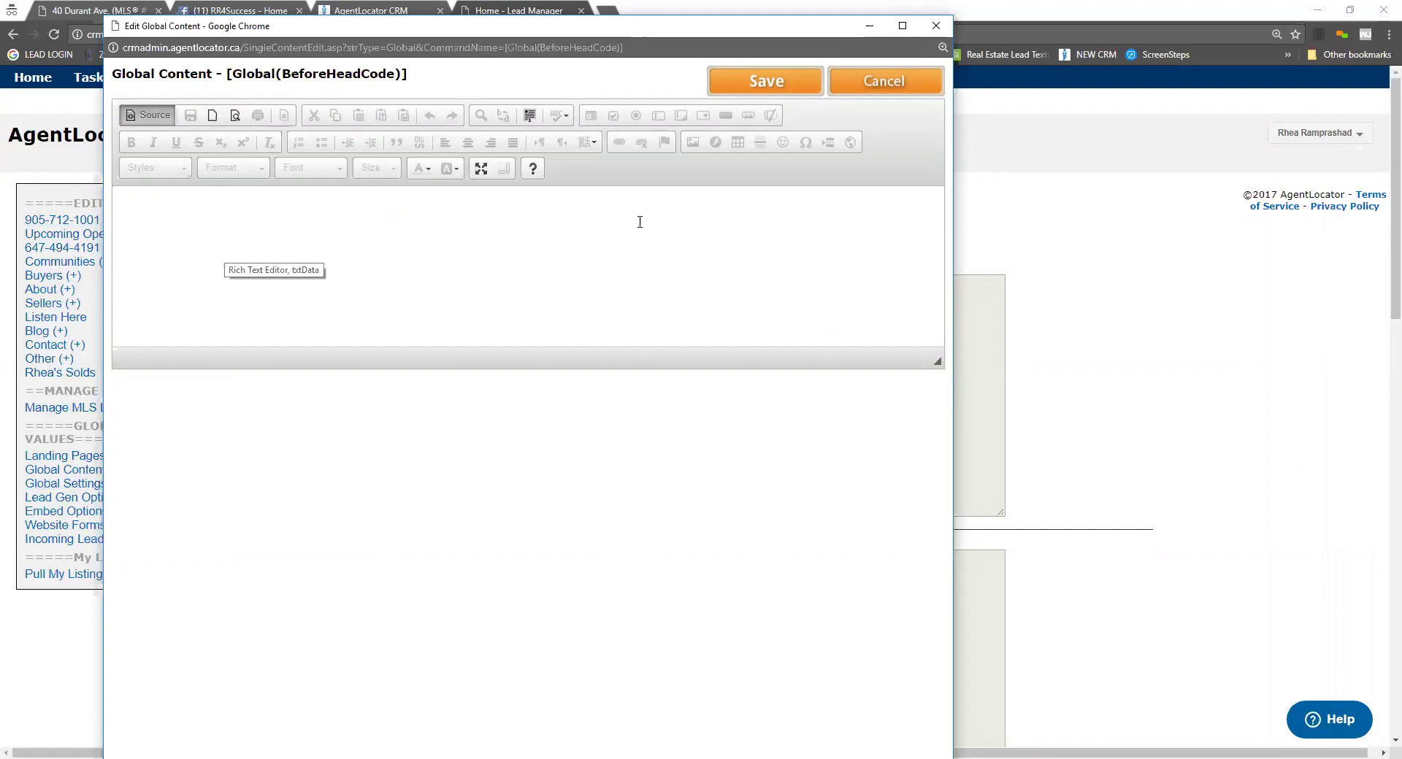
{"action": "left_click", "coordinate": [935, 26]}
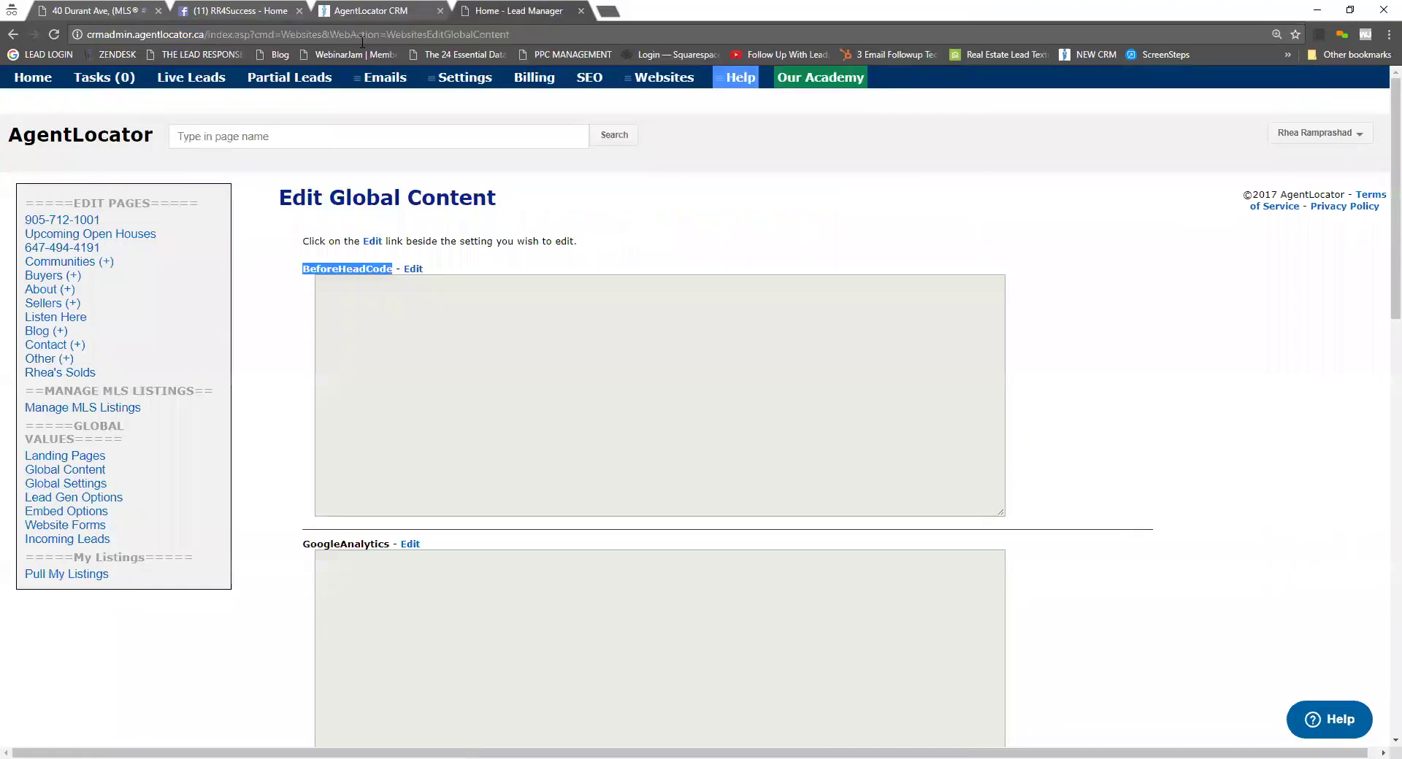
{"action": "left_click", "coordinate": [248, 11]}
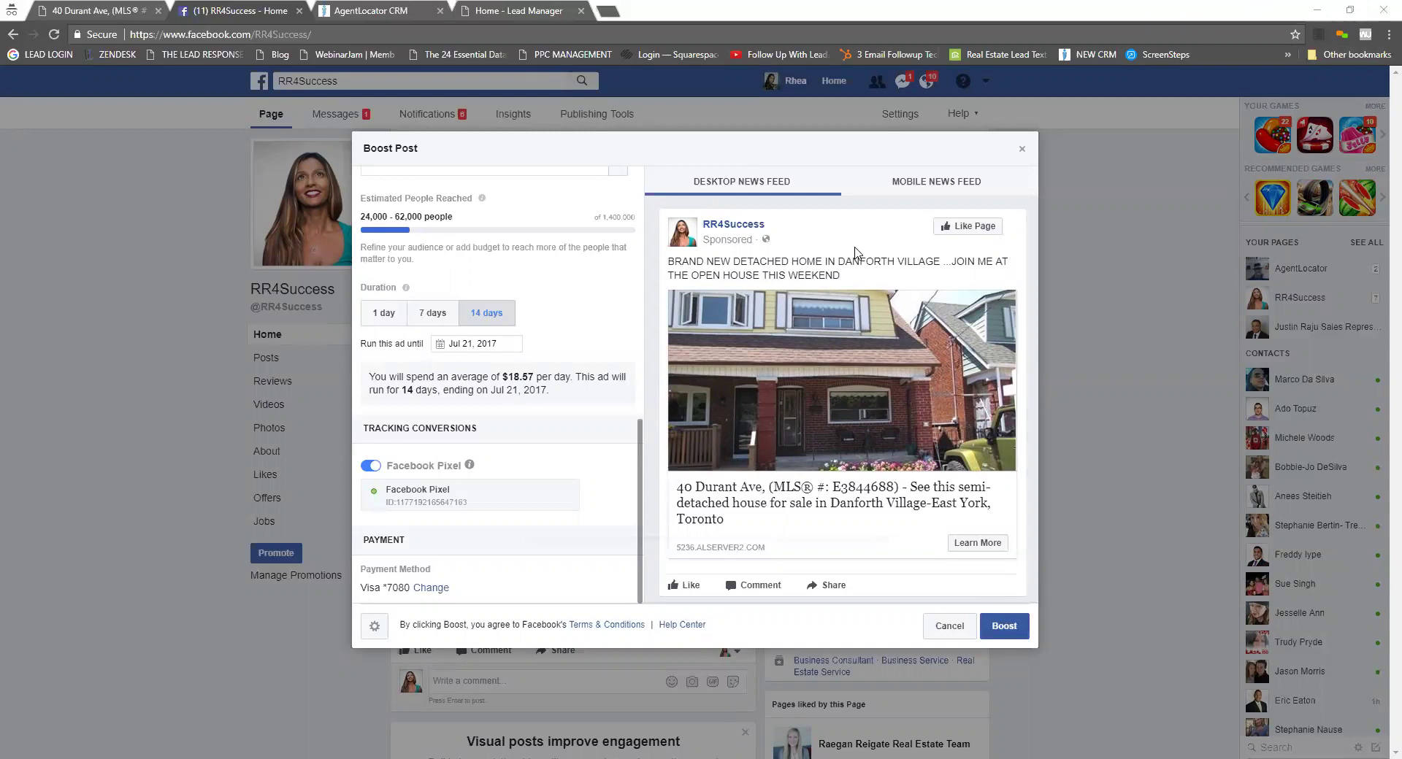
{"action": "left_click", "coordinate": [1022, 152]}
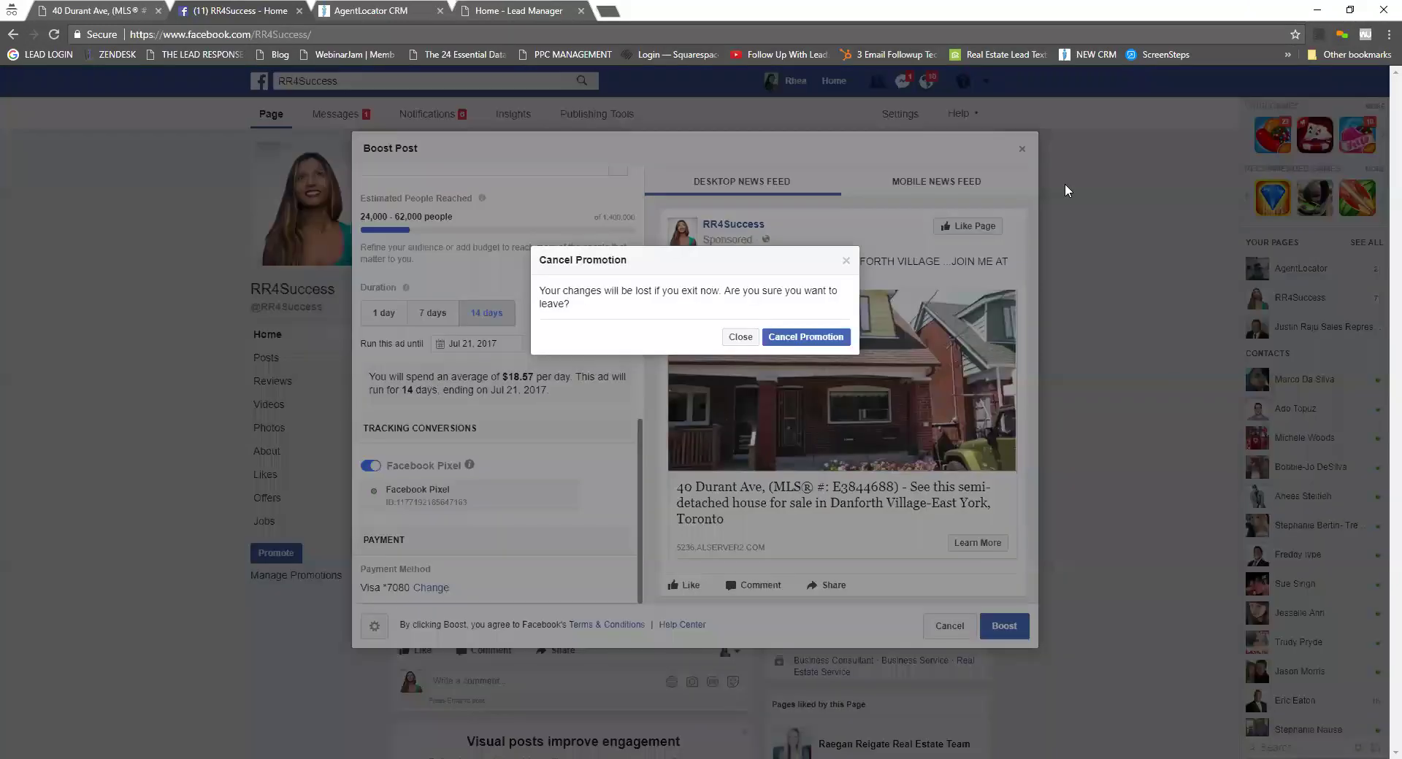
{"action": "left_click", "coordinate": [791, 337]}
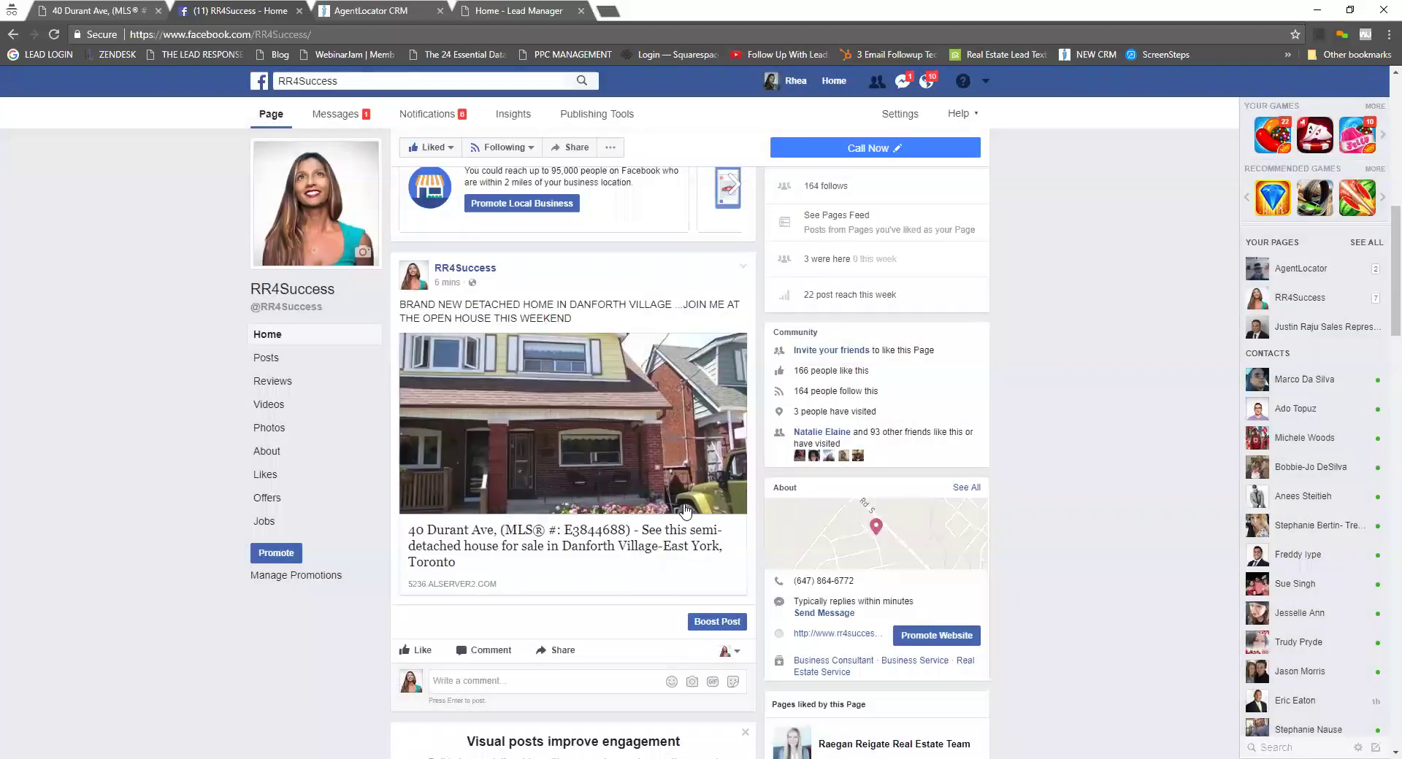
{"action": "left_click", "coordinate": [742, 266]}
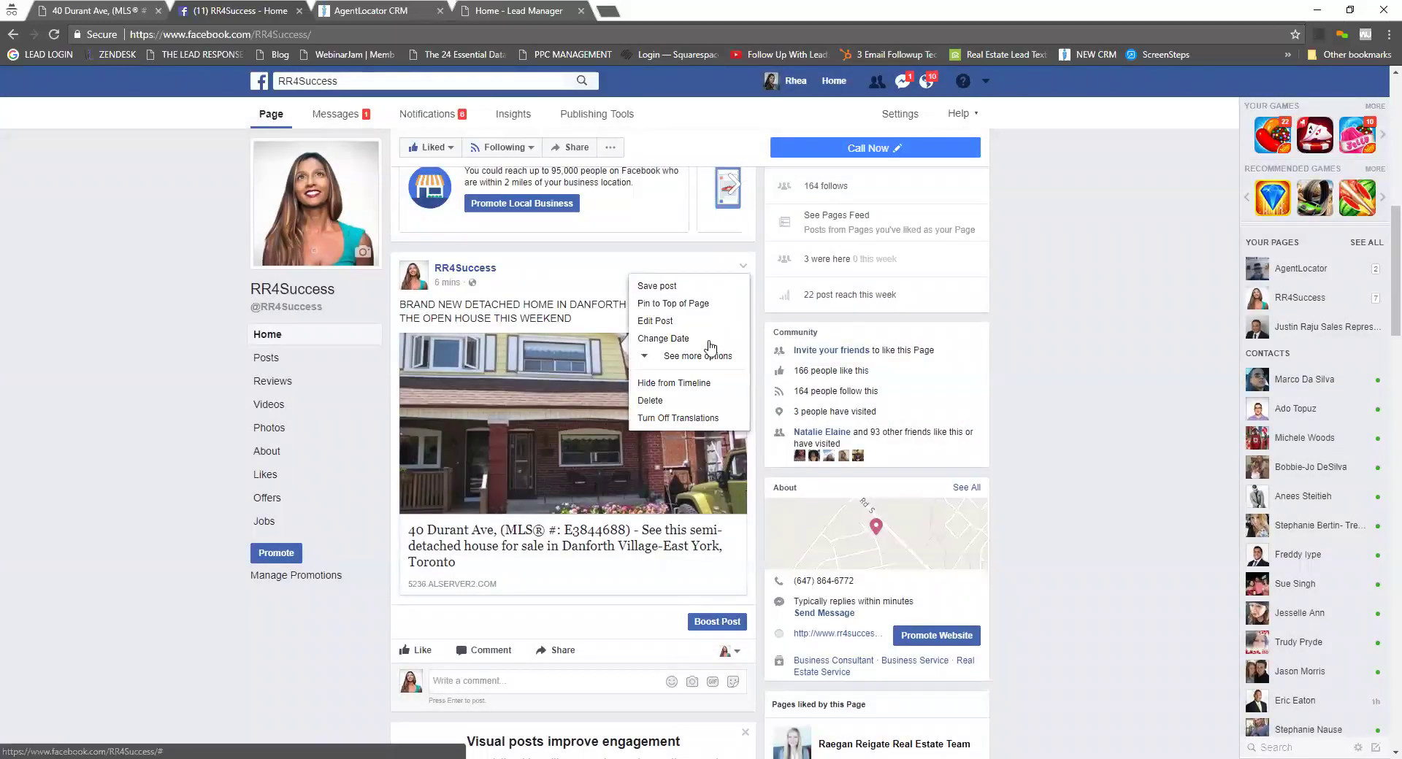
{"action": "left_click", "coordinate": [686, 401]}
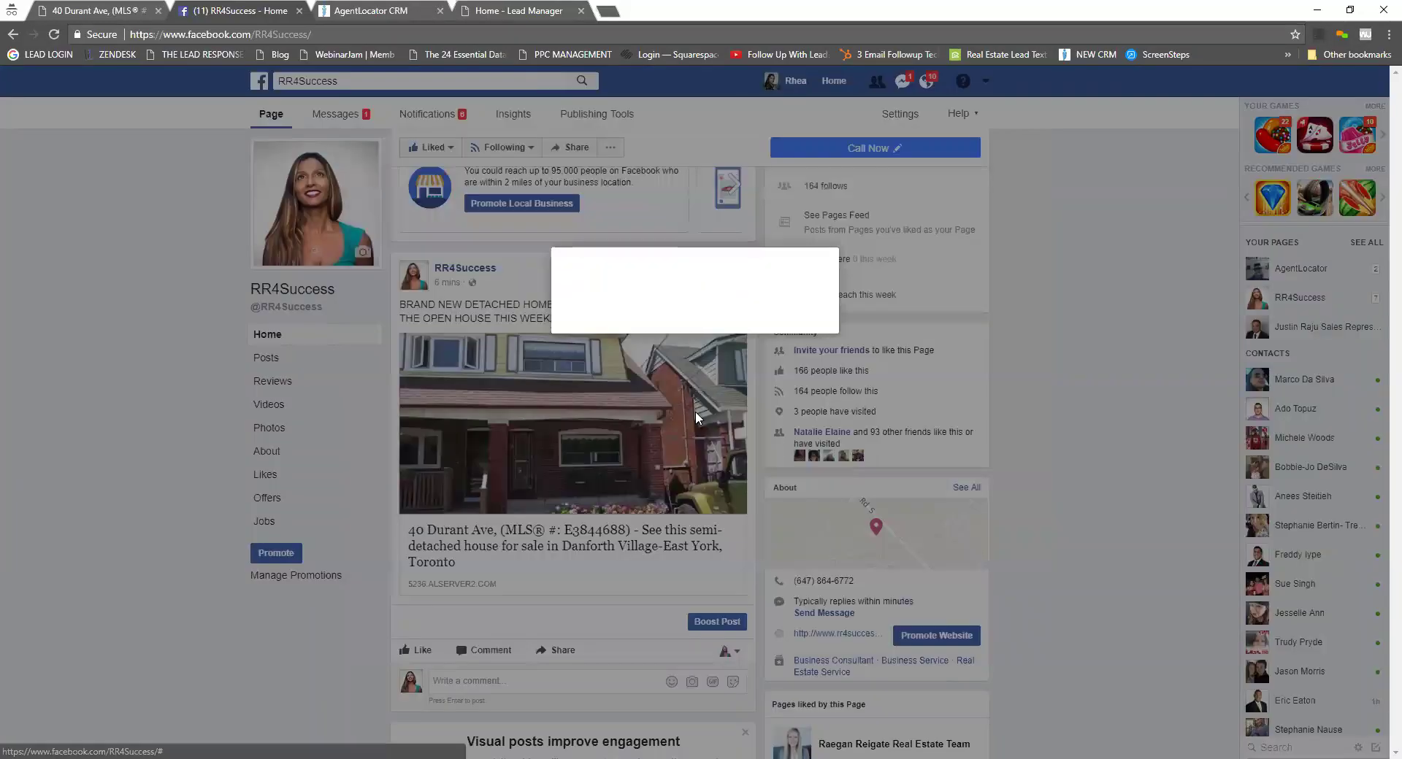
{"action": "left_click", "coordinate": [816, 328]}
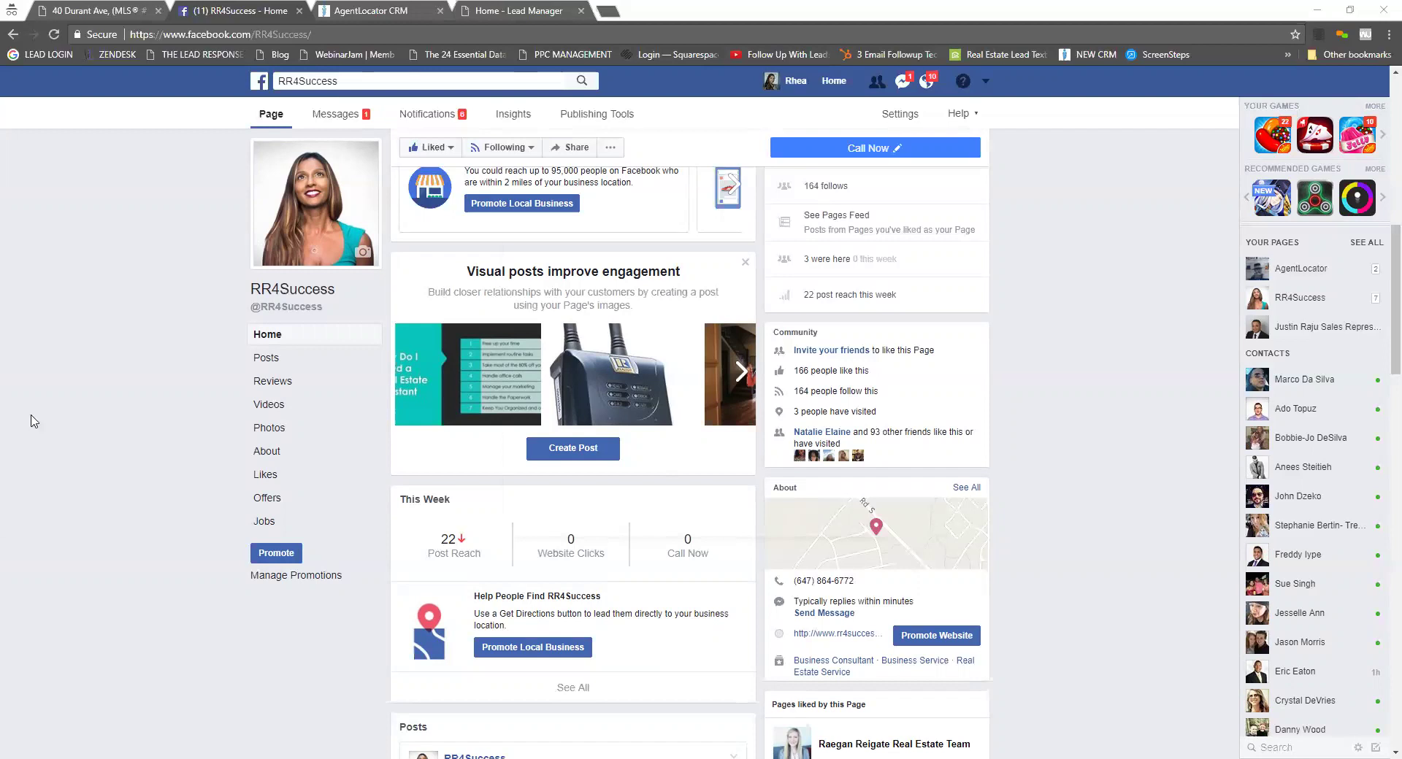
{"action": "left_click", "coordinate": [259, 83]}
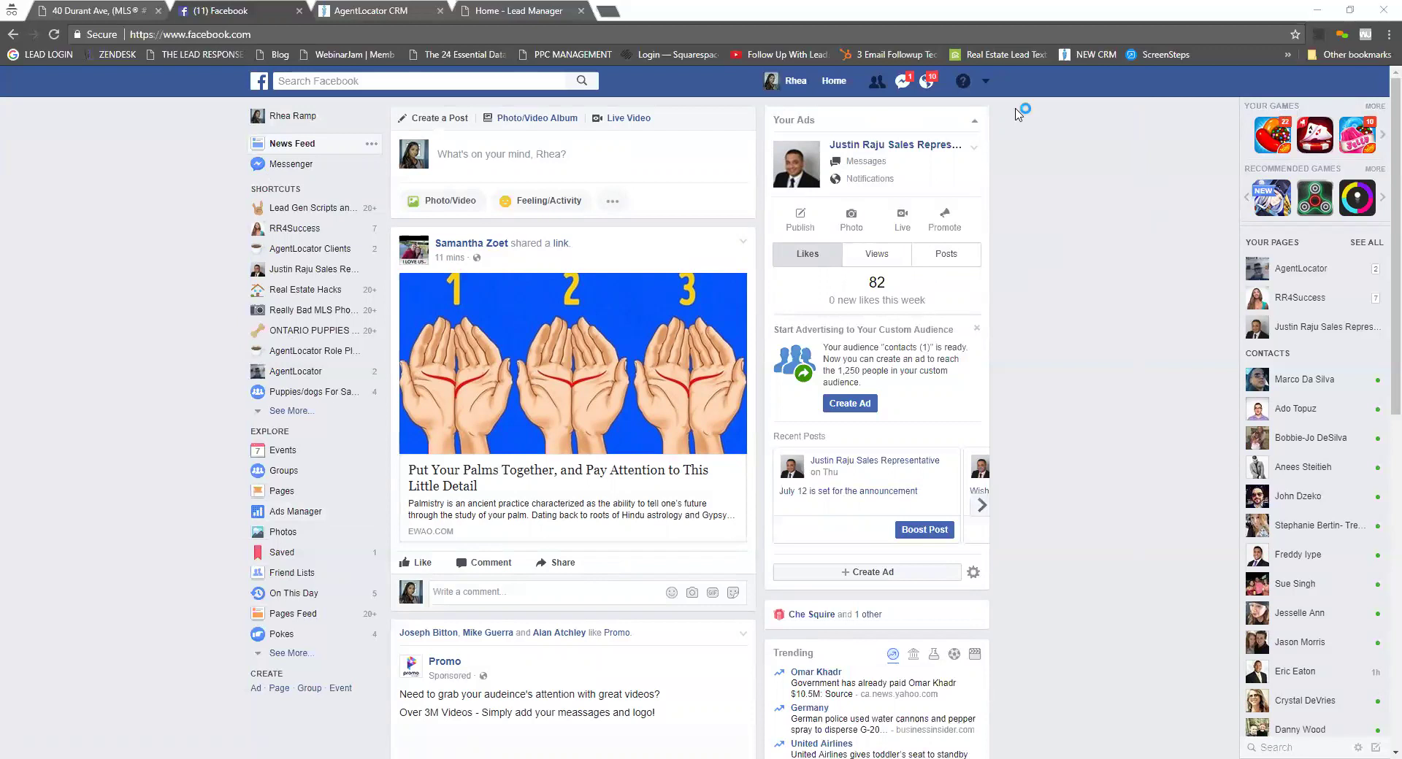
{"action": "left_click", "coordinate": [985, 83]}
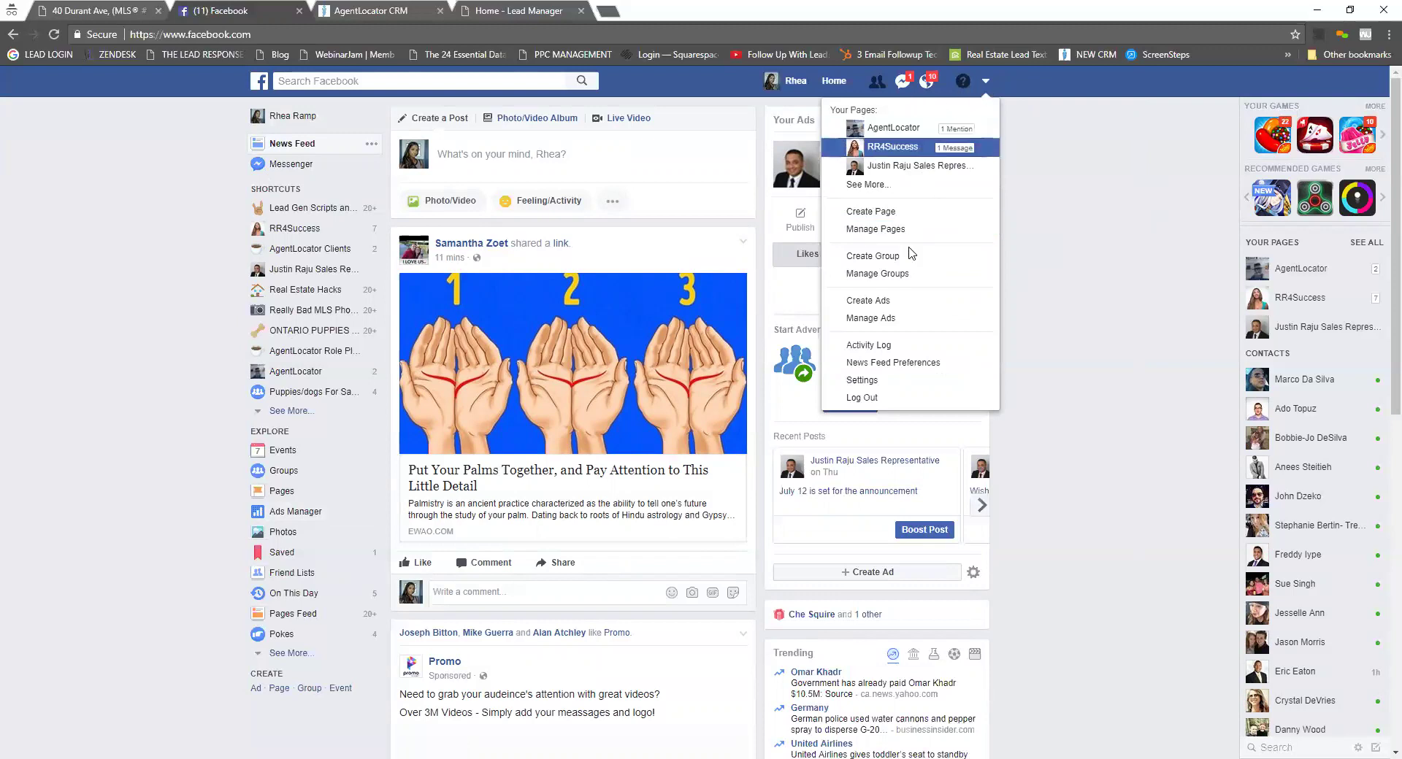
{"action": "left_click", "coordinate": [906, 306]}
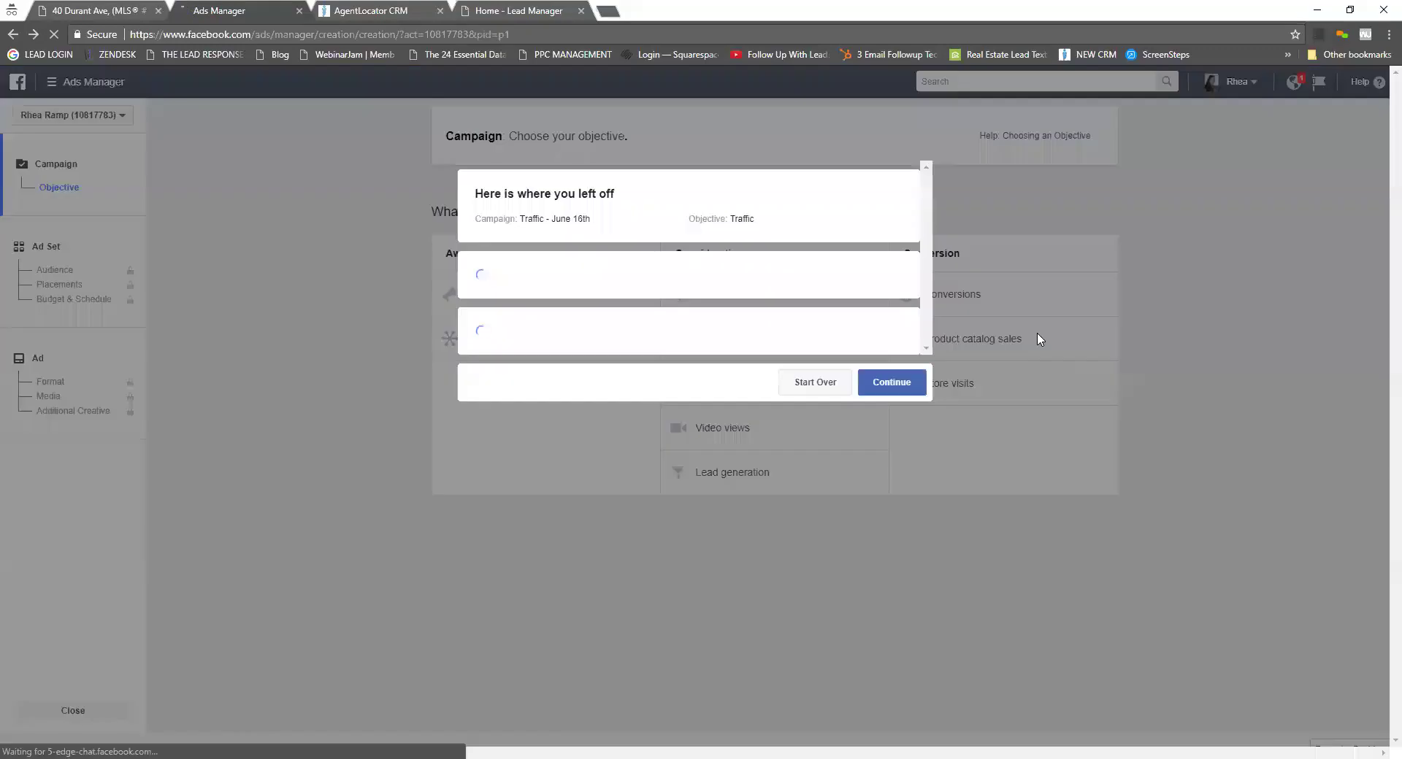
{"action": "left_click", "coordinate": [1038, 339]}
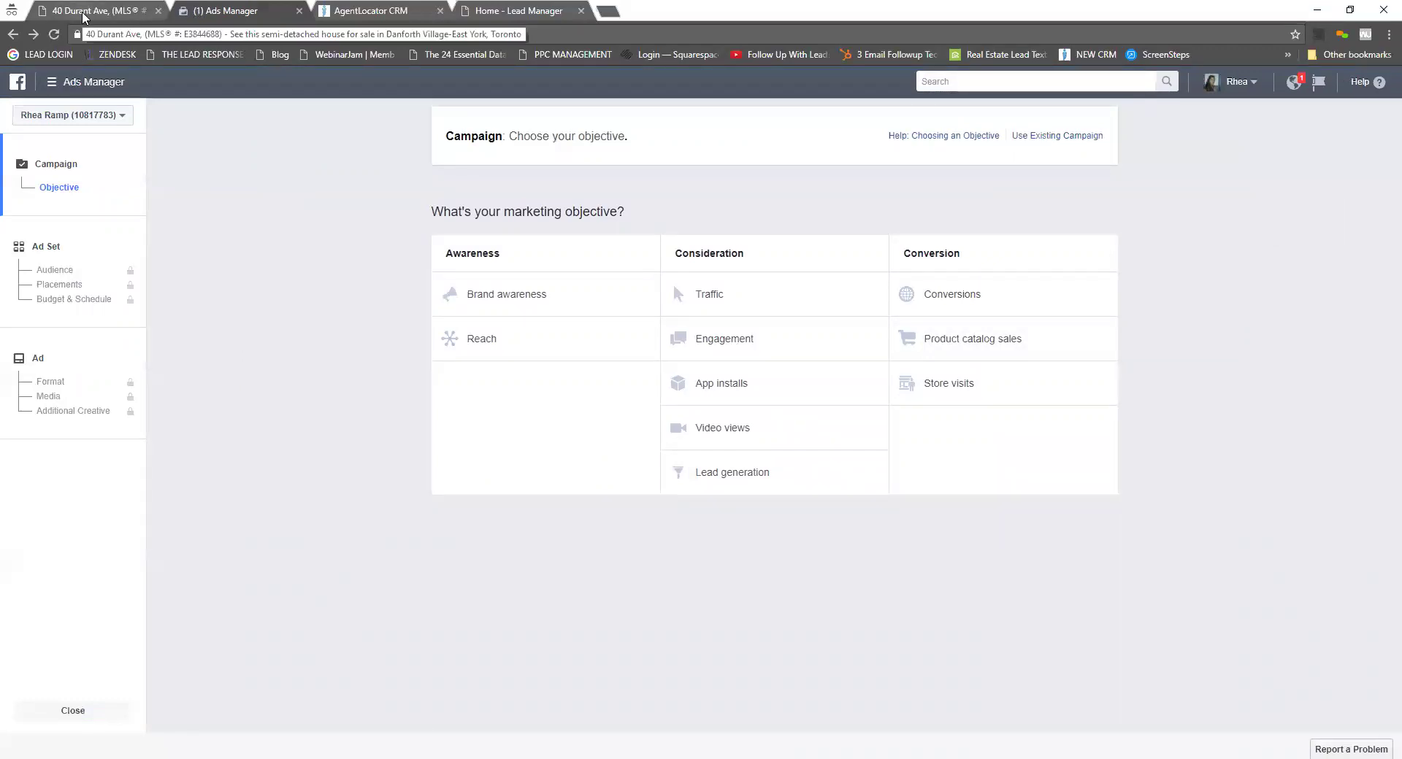
{"action": "left_click", "coordinate": [83, 10]}
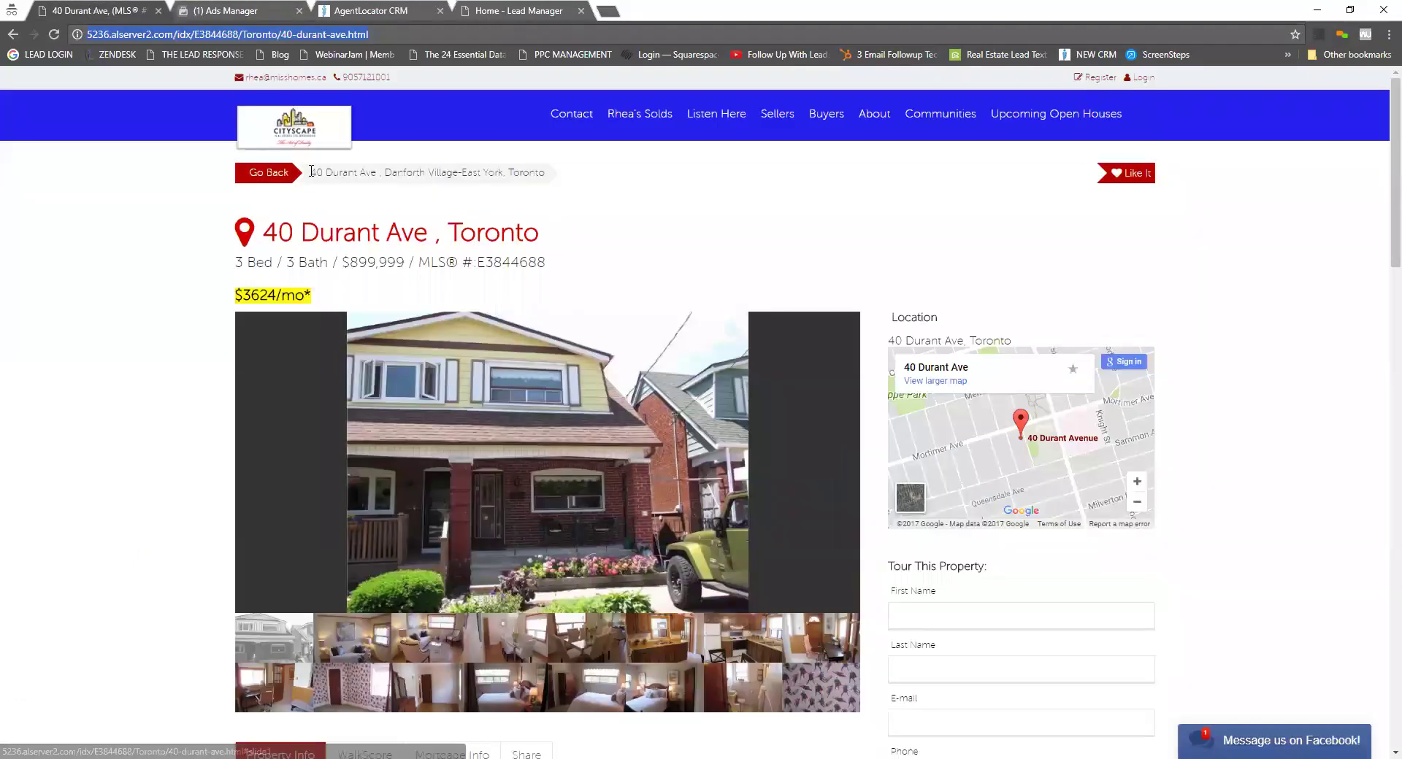
Open the Brampton Homes Under 500000 community and set Type of Home to Any Type of Home
{"action": "left_click", "coordinate": [285, 177]}
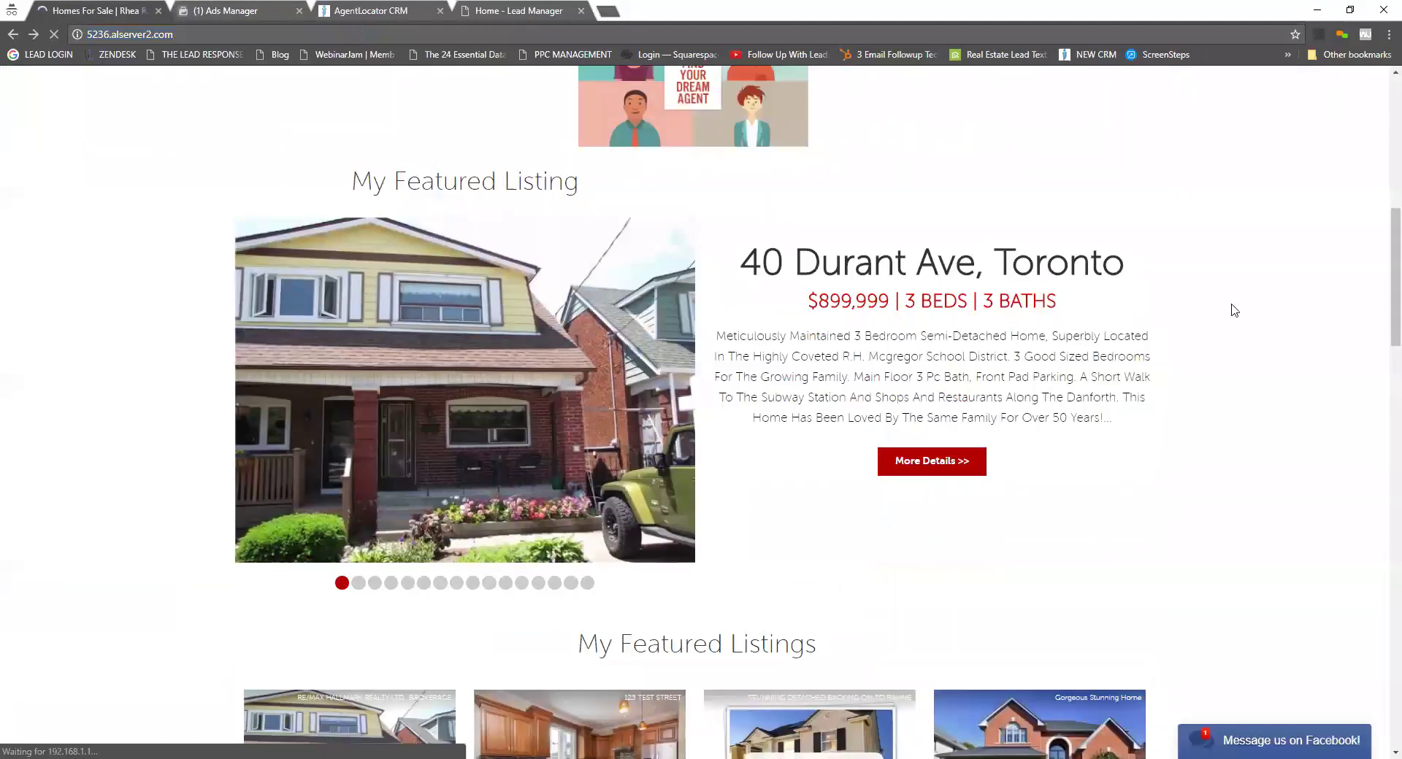
{"action": "scroll", "coordinate": [1271, 371], "scroll_direction": "down", "scroll_amount": 10}
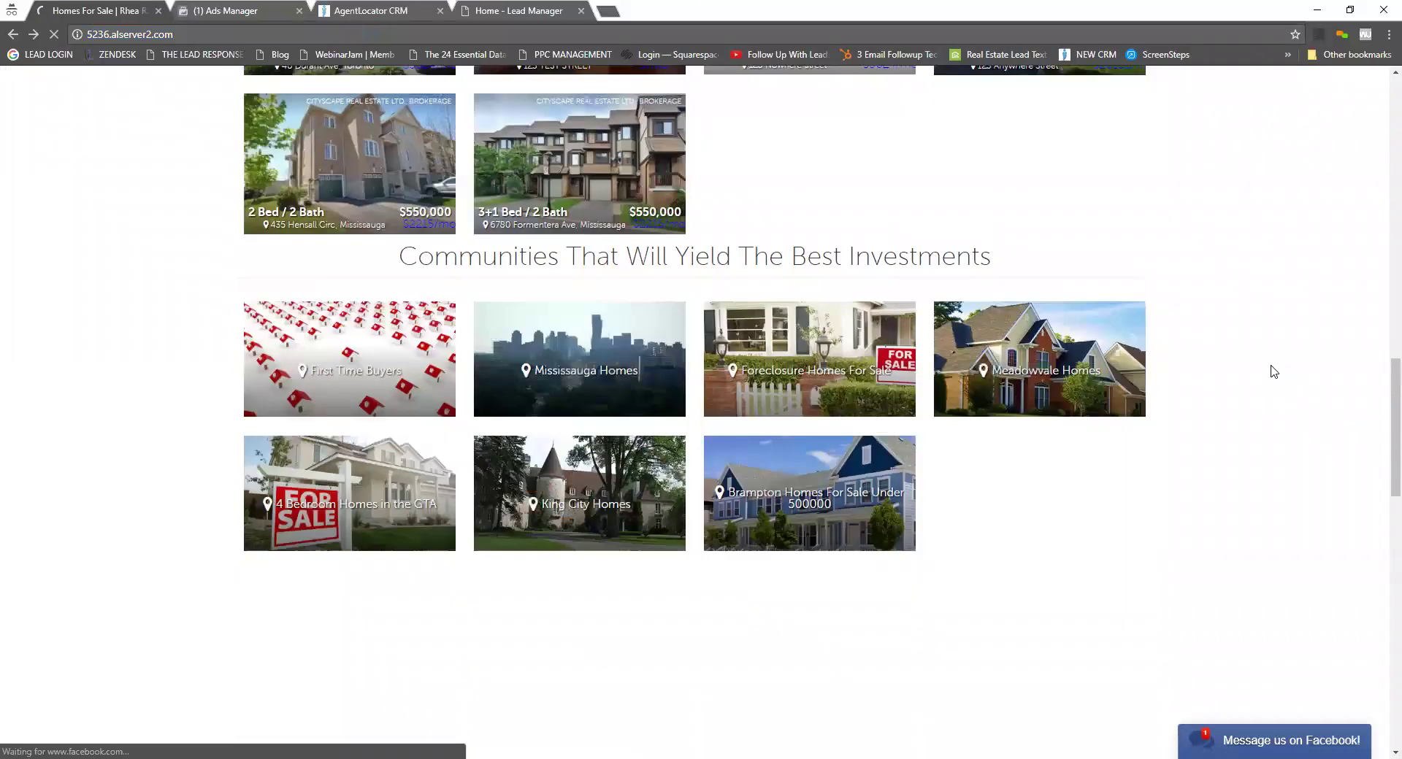
{"action": "left_click", "coordinate": [804, 459]}
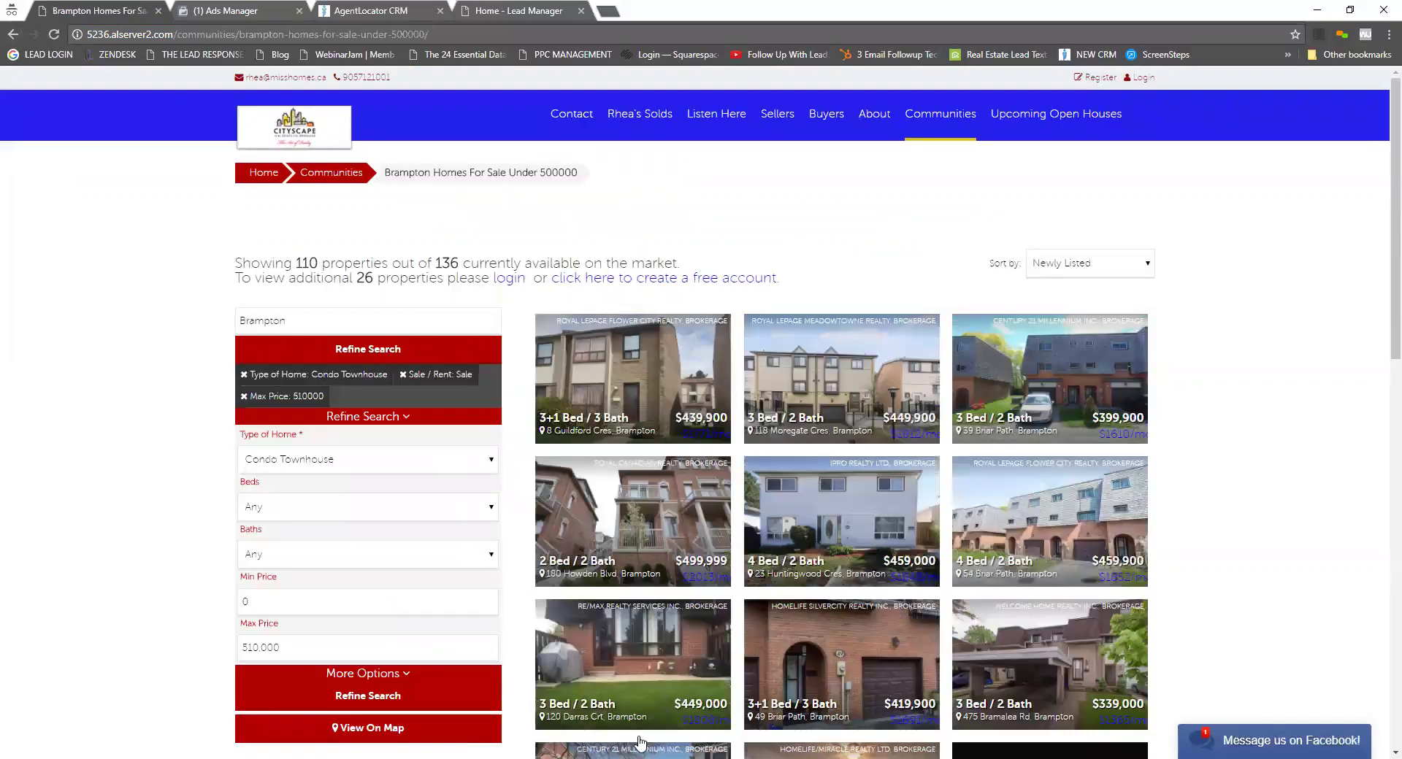
{"action": "left_click", "coordinate": [367, 453]}
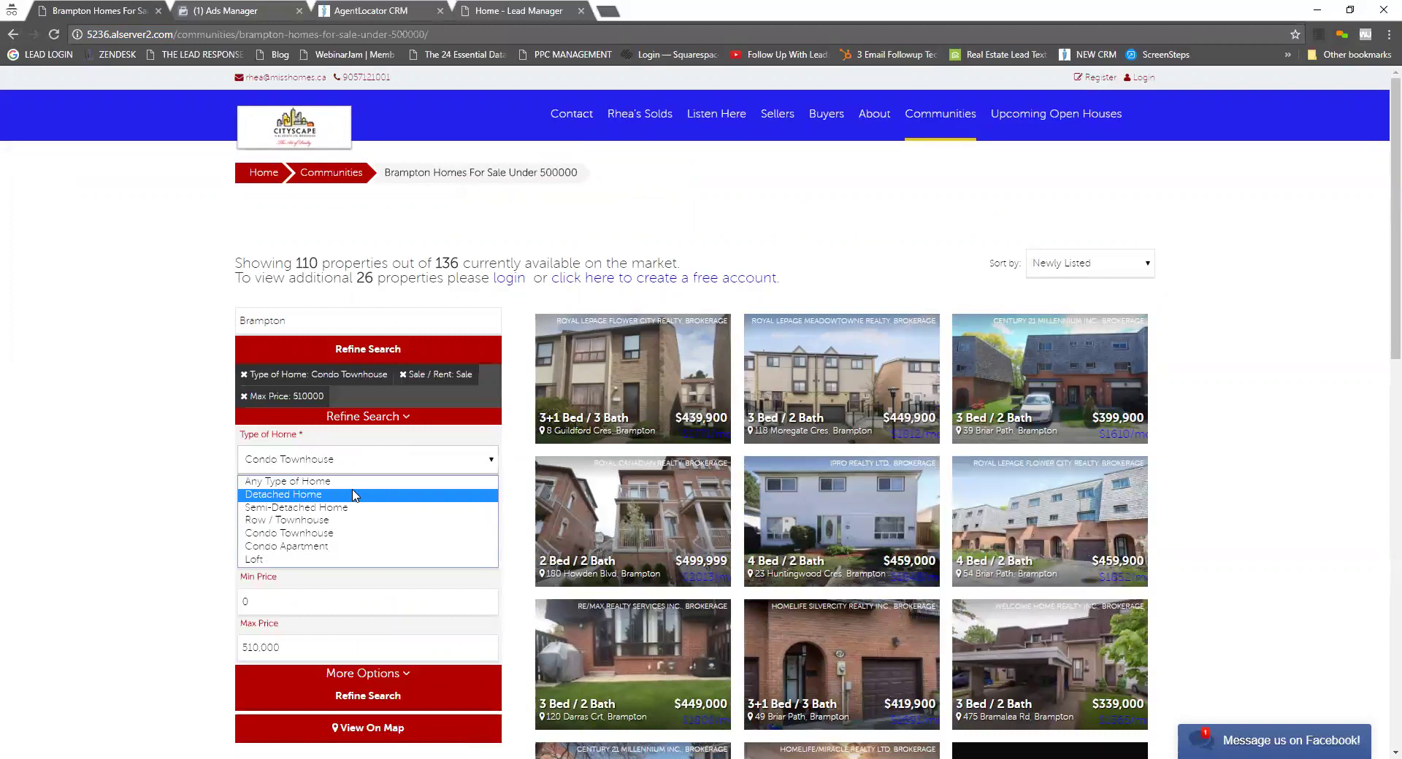
{"action": "left_click", "coordinate": [4, 519]}
{"action": "key", "text": "Up"}
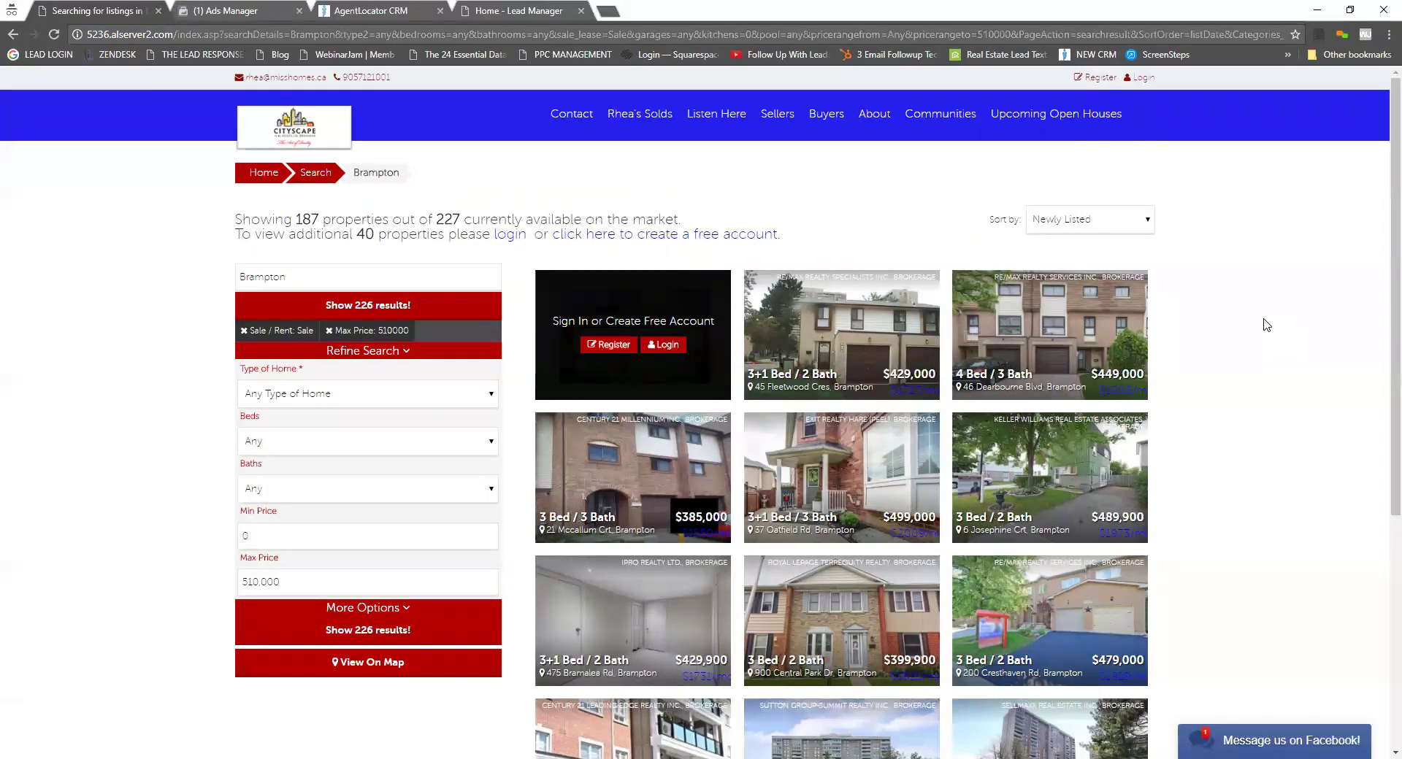
{"action": "left_click", "coordinate": [251, 10]}
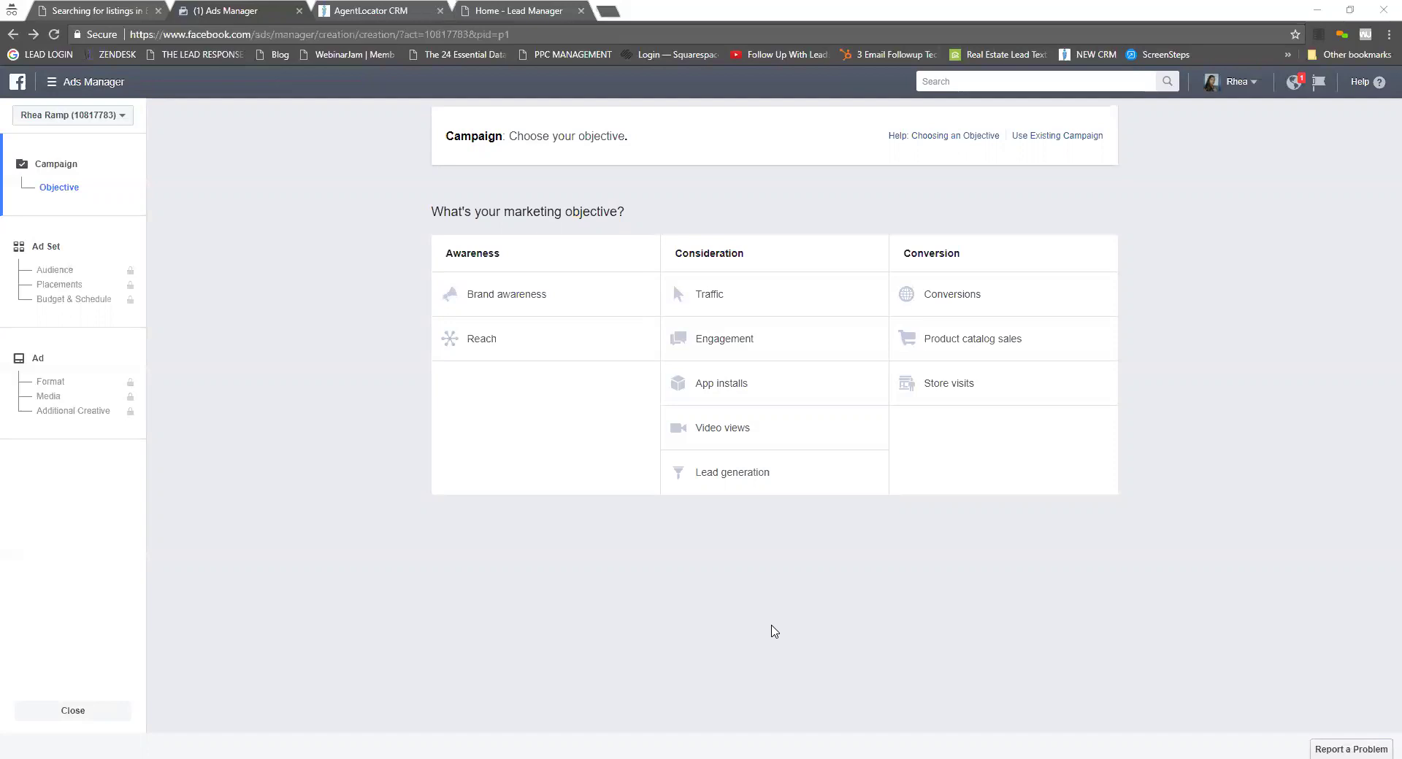
{"action": "left_click", "coordinate": [140, 8]}
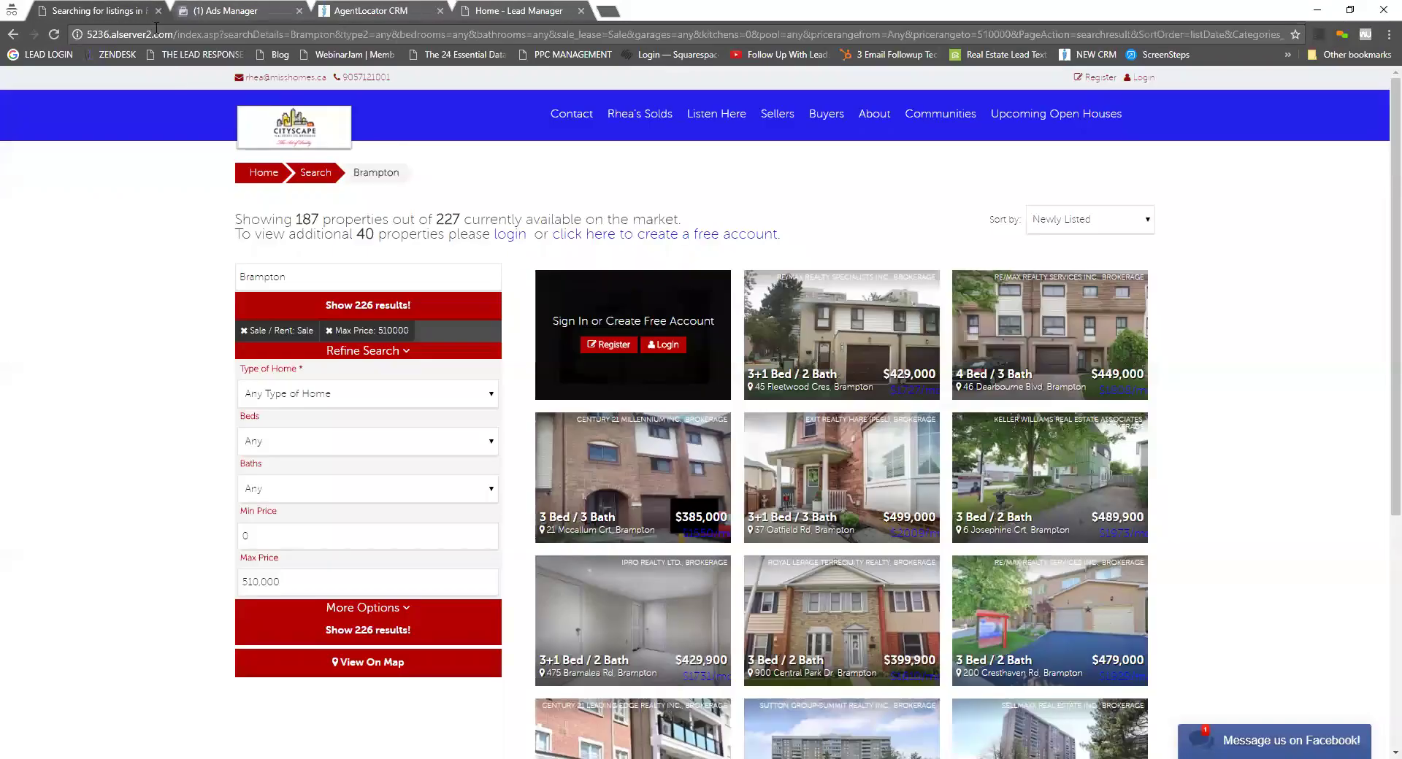
Choose the Conversions objective, name the campaign 'Conversions - July 7 Listing Search Page', and continue
{"action": "left_click", "coordinate": [228, 9]}
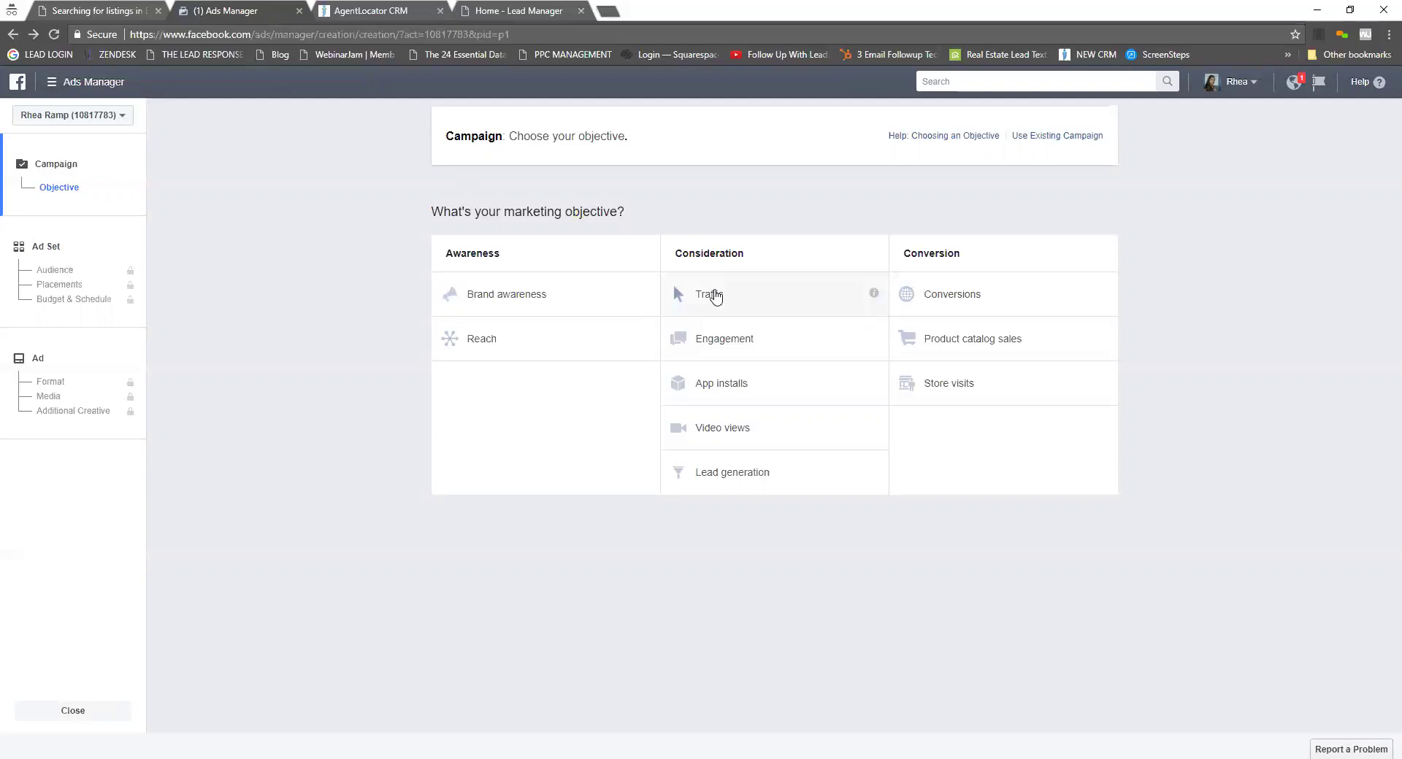
{"action": "left_click", "coordinate": [981, 298]}
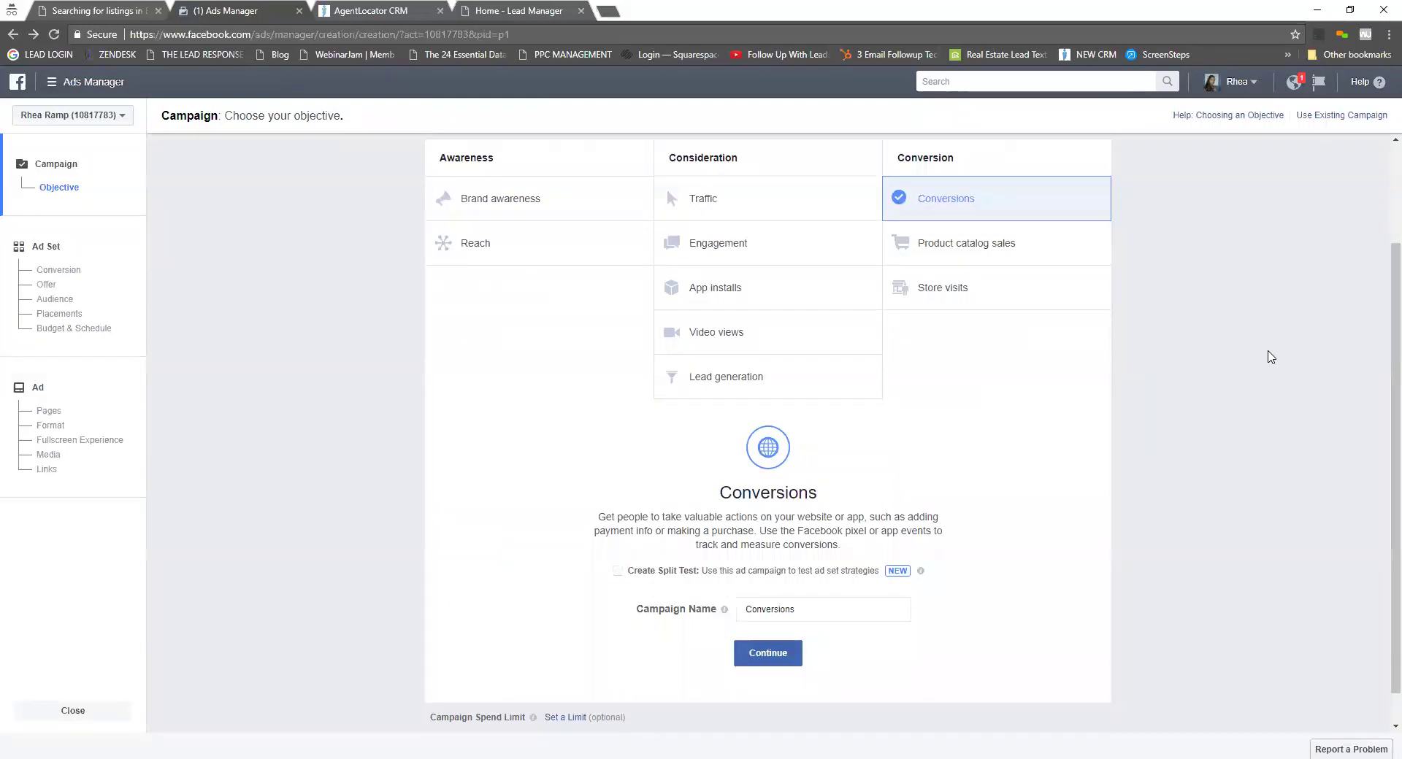
{"action": "left_click", "coordinate": [827, 611]}
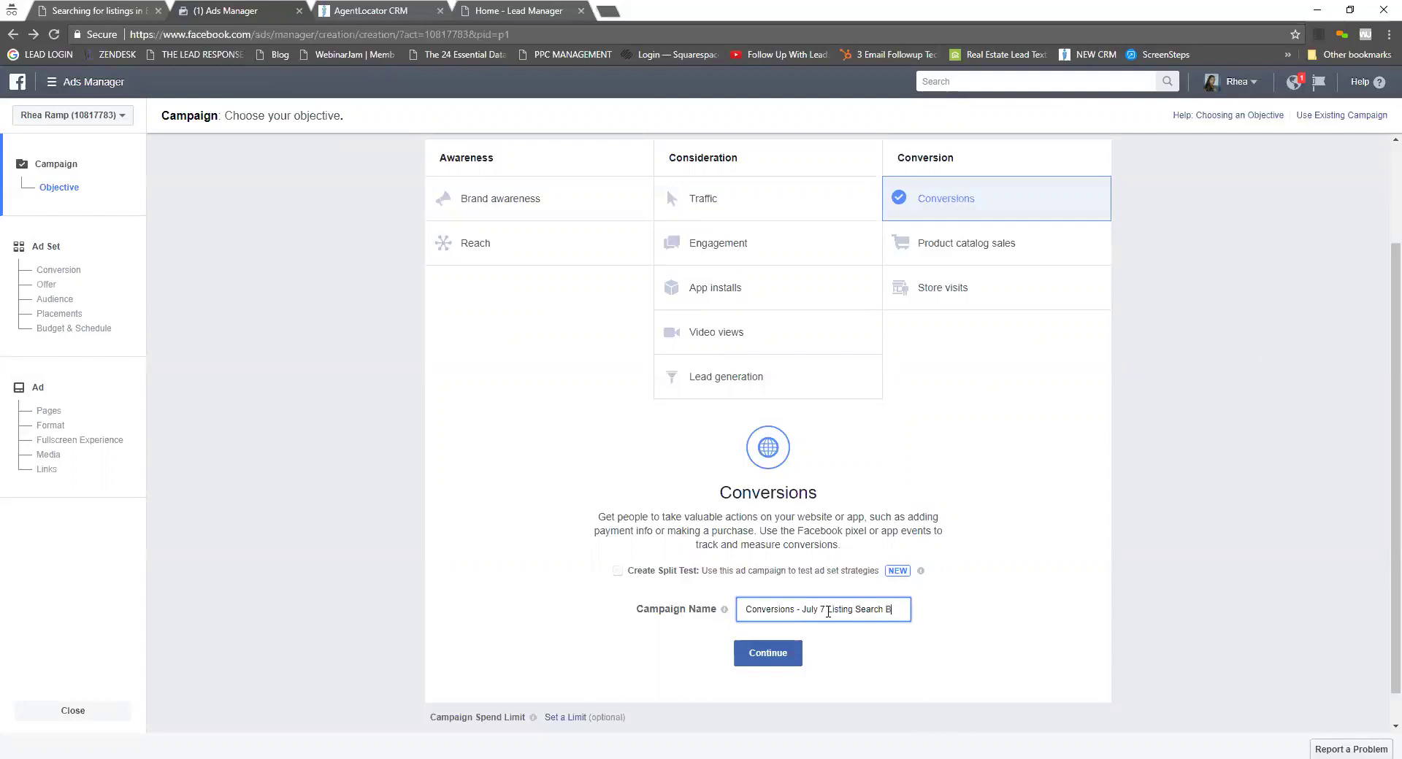
{"action": "type", "text": "e"}
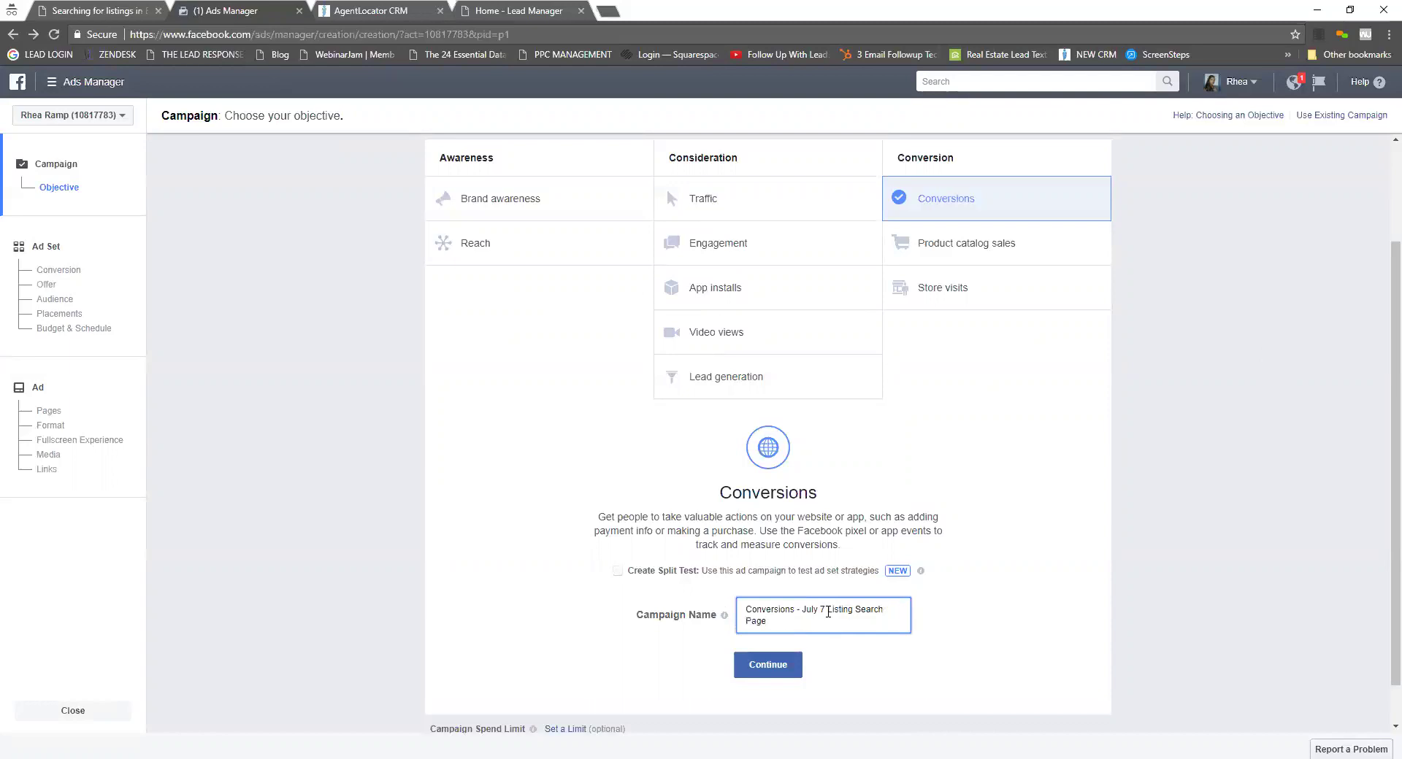
{"action": "left_click", "coordinate": [779, 667]}
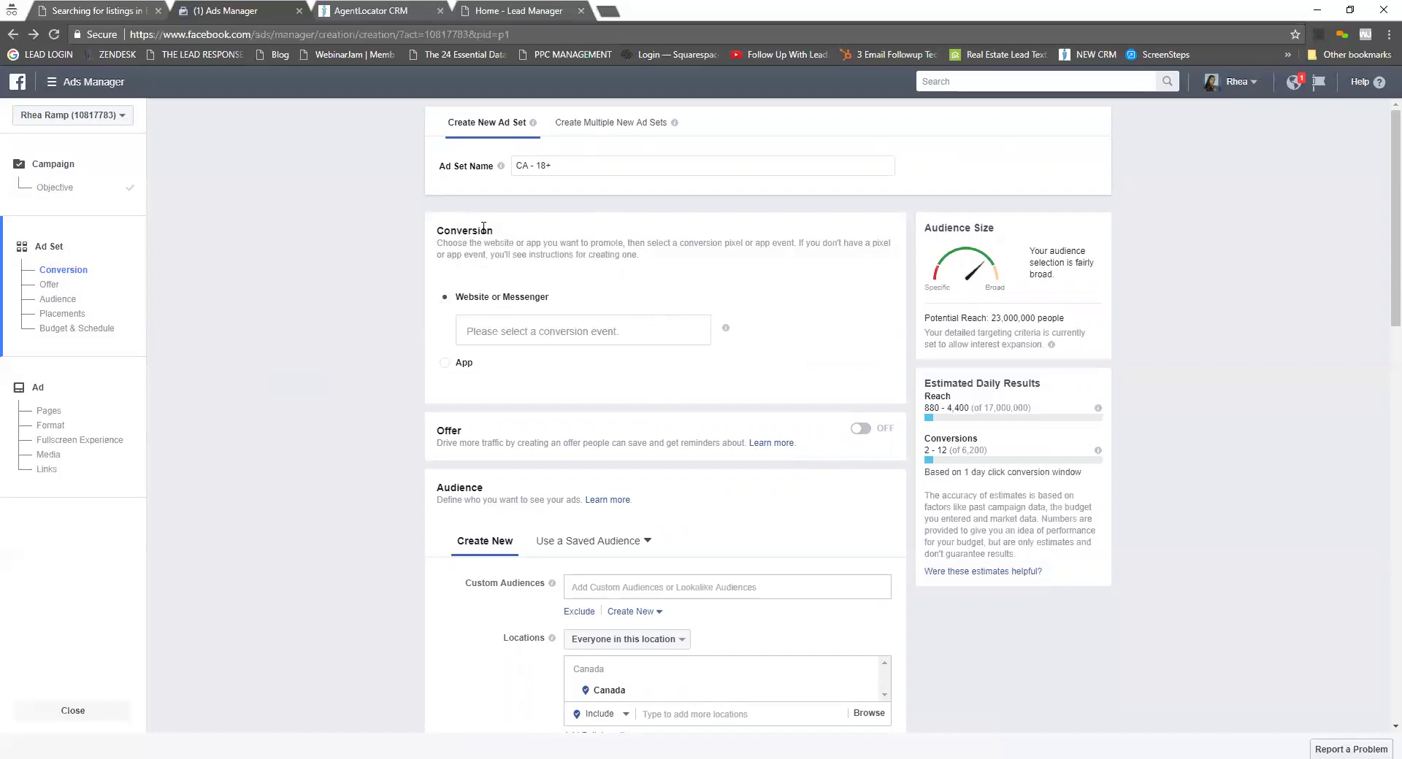
Start a new custom conversion from the conversion events list with a URL Equals rule
{"action": "left_click", "coordinate": [517, 329]}
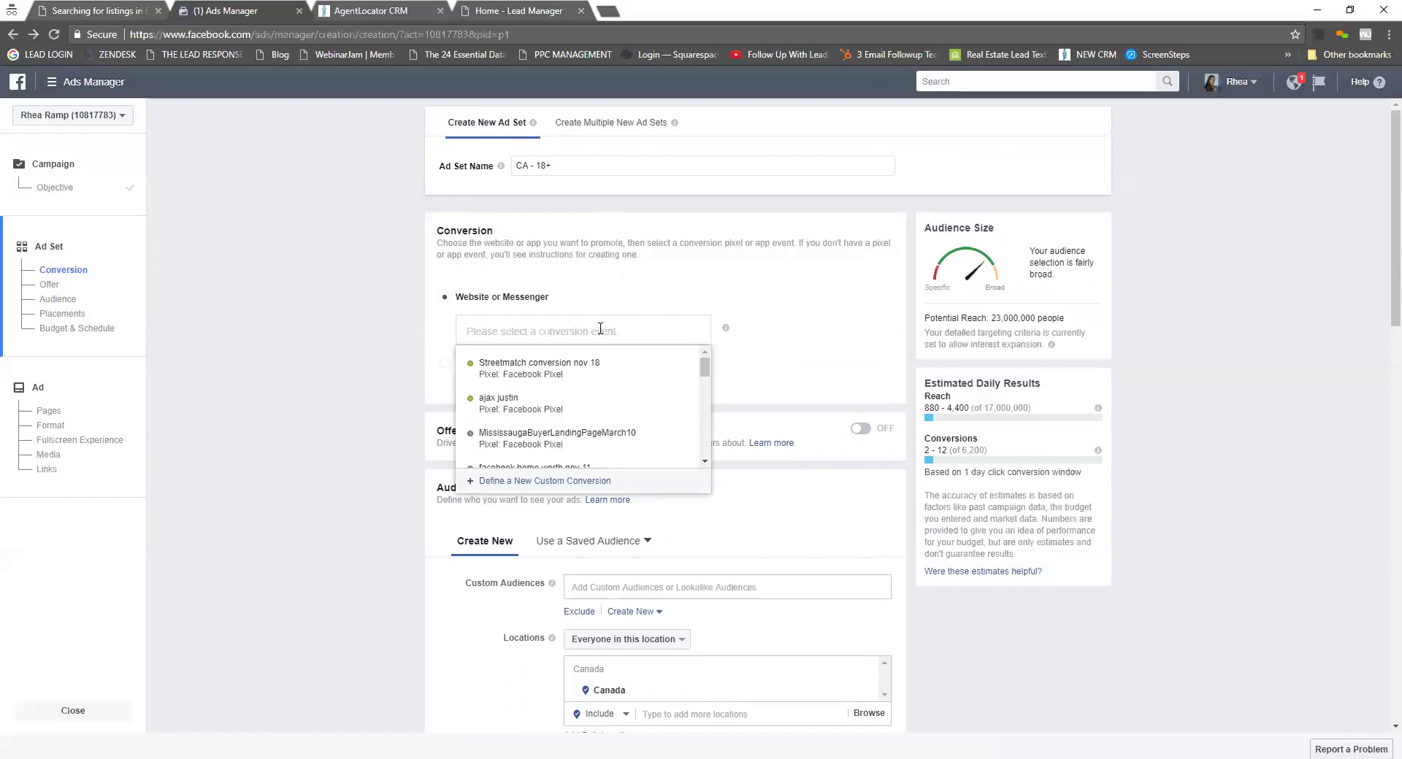
{"action": "left_click", "coordinate": [555, 482]}
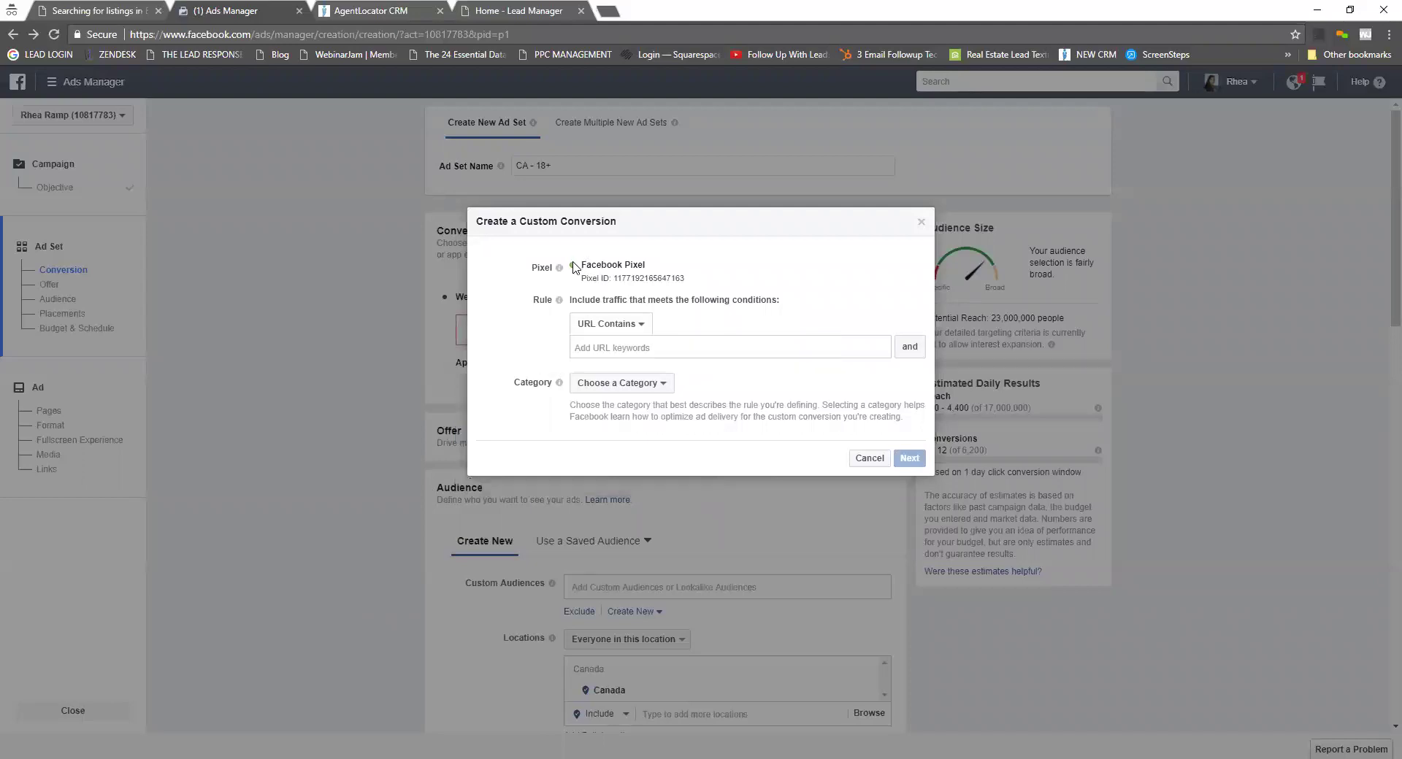
{"action": "left_click", "coordinate": [855, 462]}
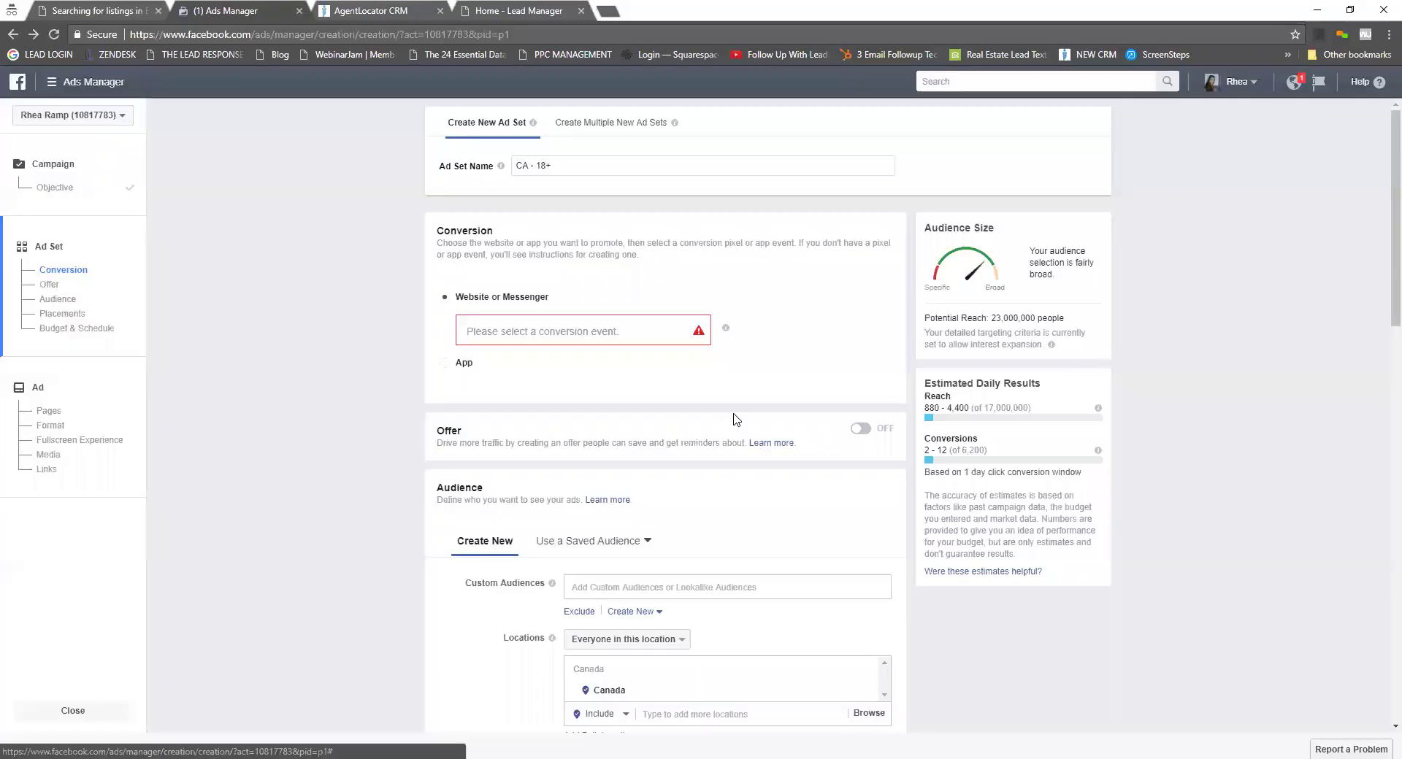
{"action": "left_click", "coordinate": [633, 330]}
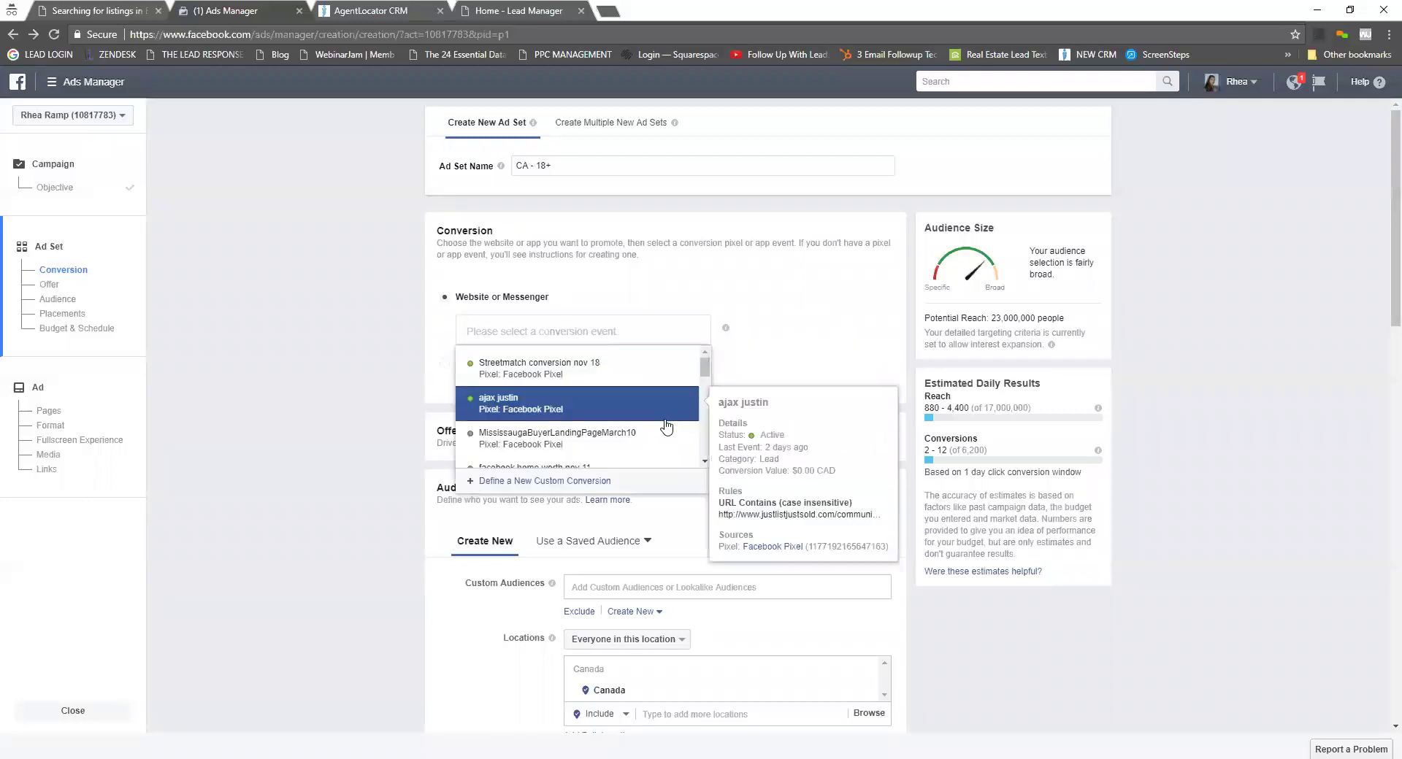
{"action": "scroll", "coordinate": [666, 427], "scroll_direction": "down", "scroll_amount": 2}
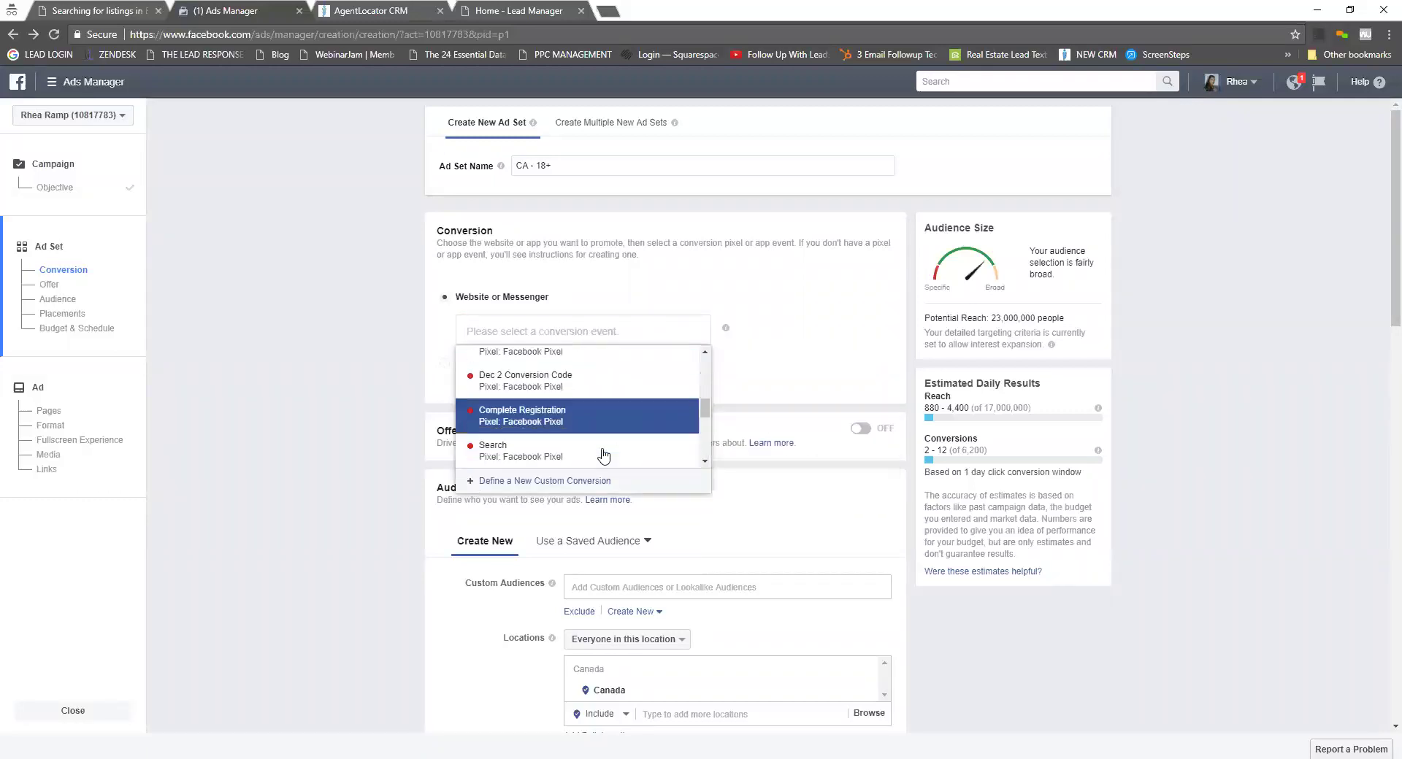
{"action": "scroll", "coordinate": [603, 452], "scroll_direction": "down", "scroll_amount": 5}
{"action": "scroll", "coordinate": [616, 329], "scroll_direction": "down", "scroll_amount": 3}
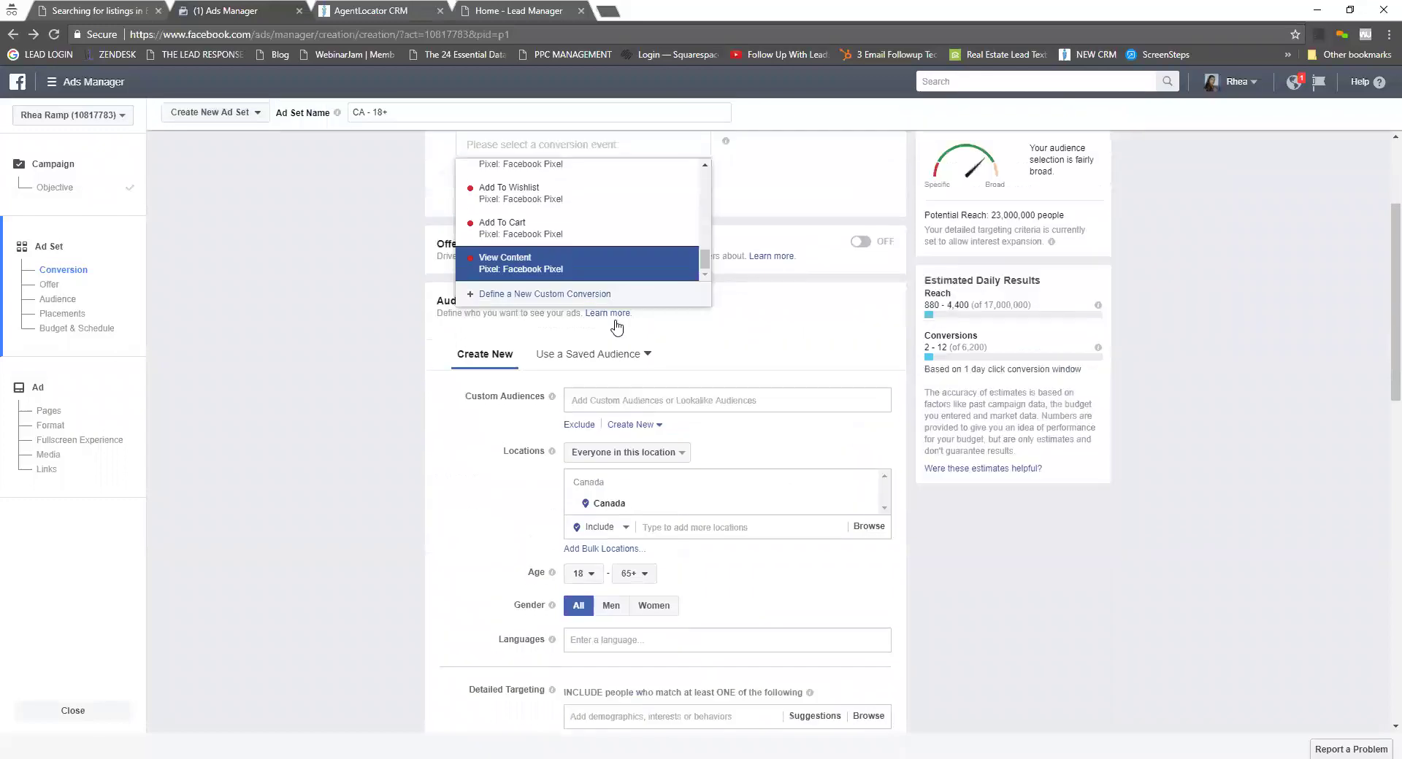
{"action": "left_click", "coordinate": [611, 294]}
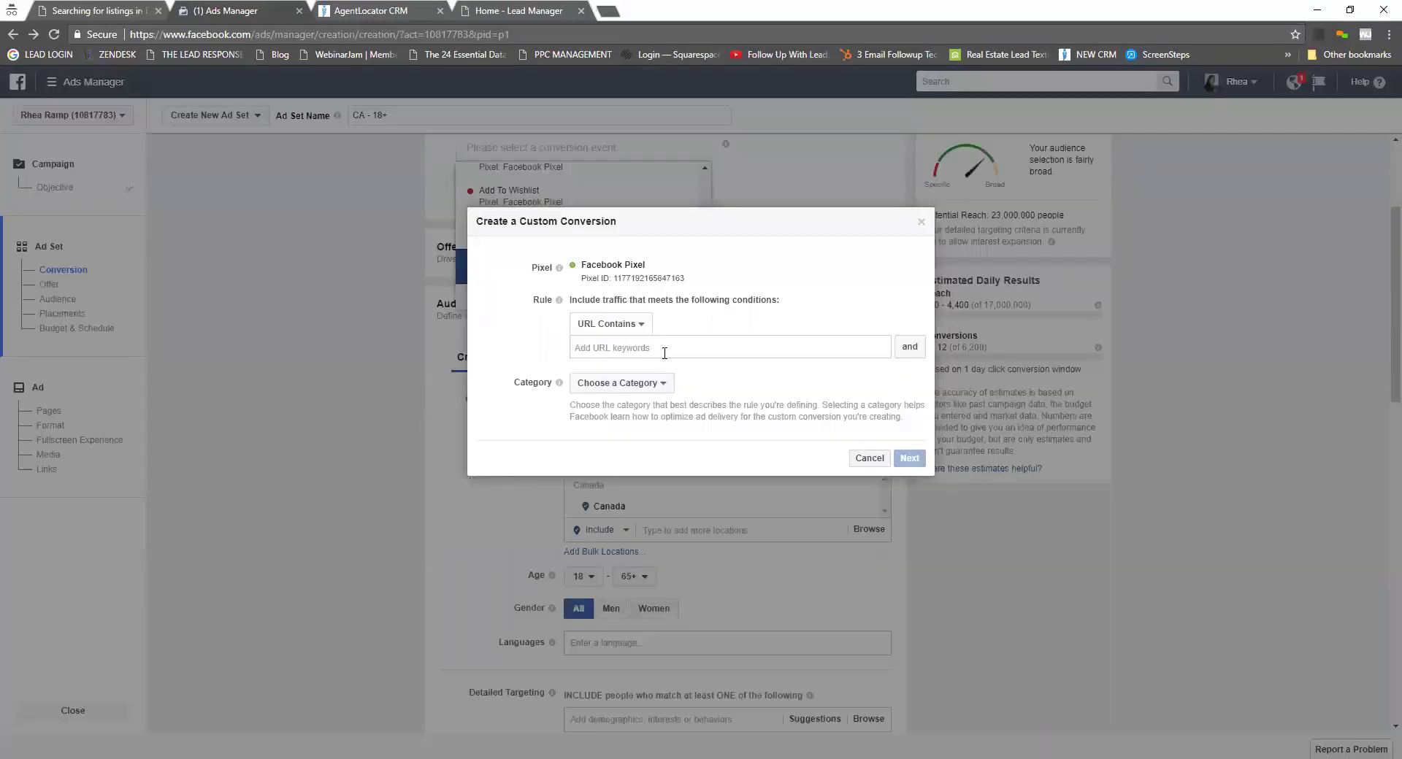
{"action": "left_click", "coordinate": [638, 334]}
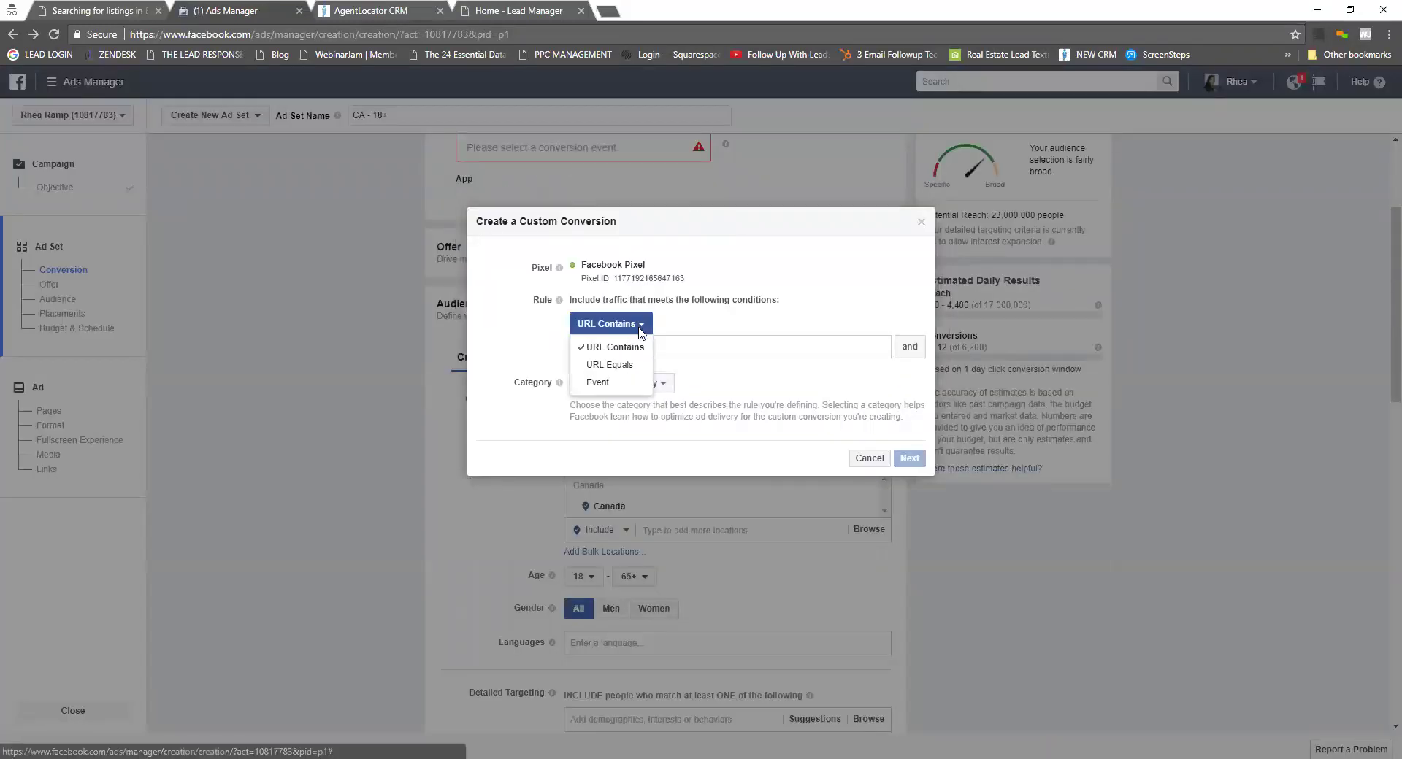
{"action": "left_click", "coordinate": [640, 330]}
{"action": "left_click", "coordinate": [644, 331]}
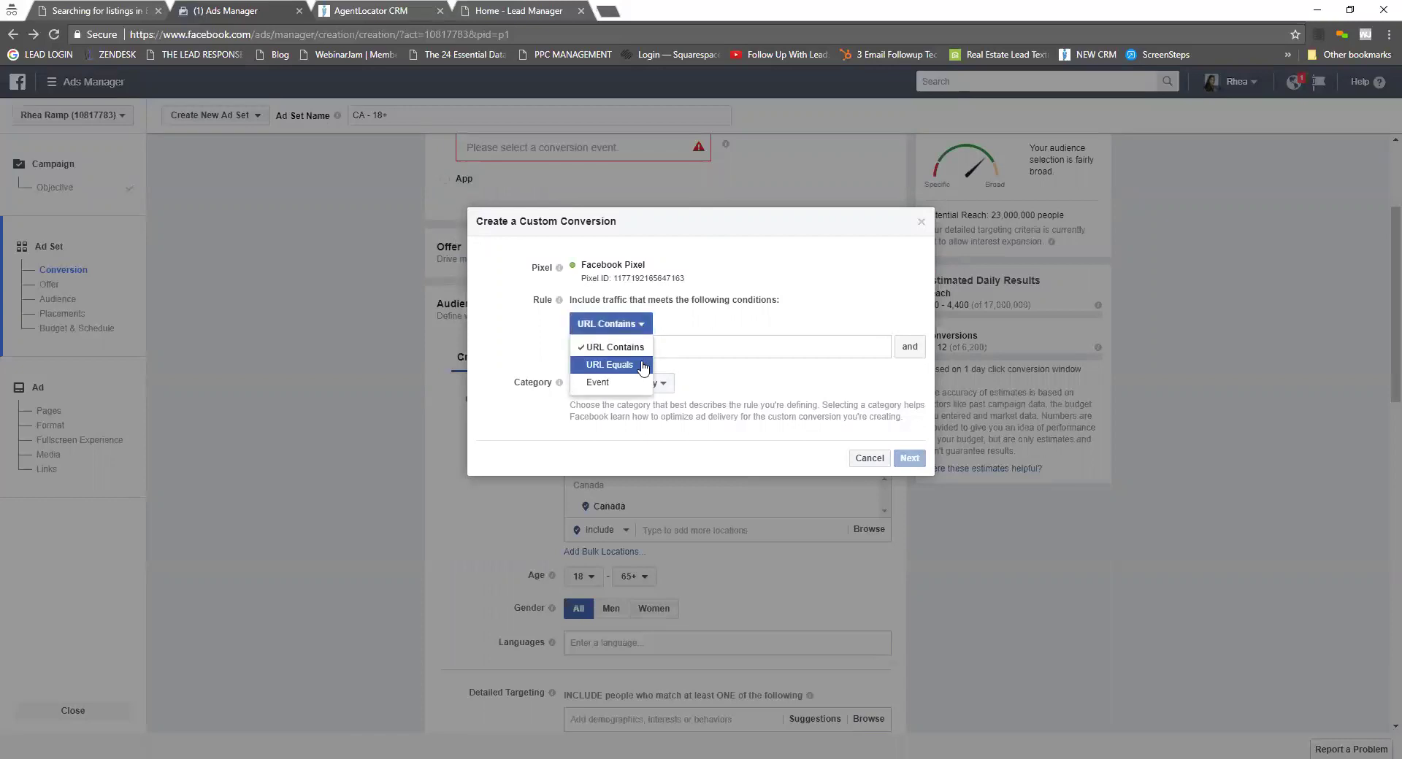
{"action": "left_click", "coordinate": [641, 365]}
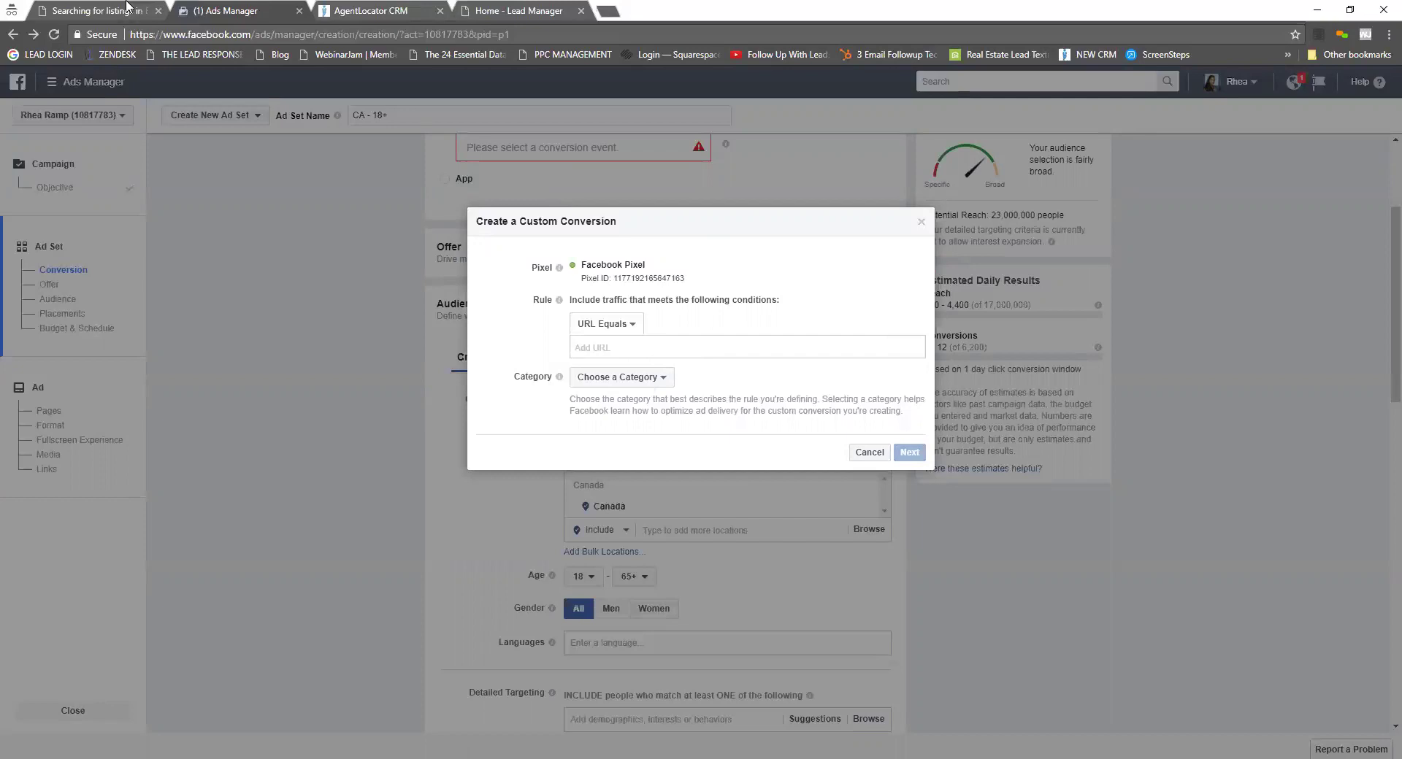
Paste the Brampton listings page URL into the rule and categorise it as Complete Registration
{"action": "left_click", "coordinate": [110, 10]}
{"action": "left_click", "coordinate": [349, 35]}
{"action": "right_click", "coordinate": [350, 36]}
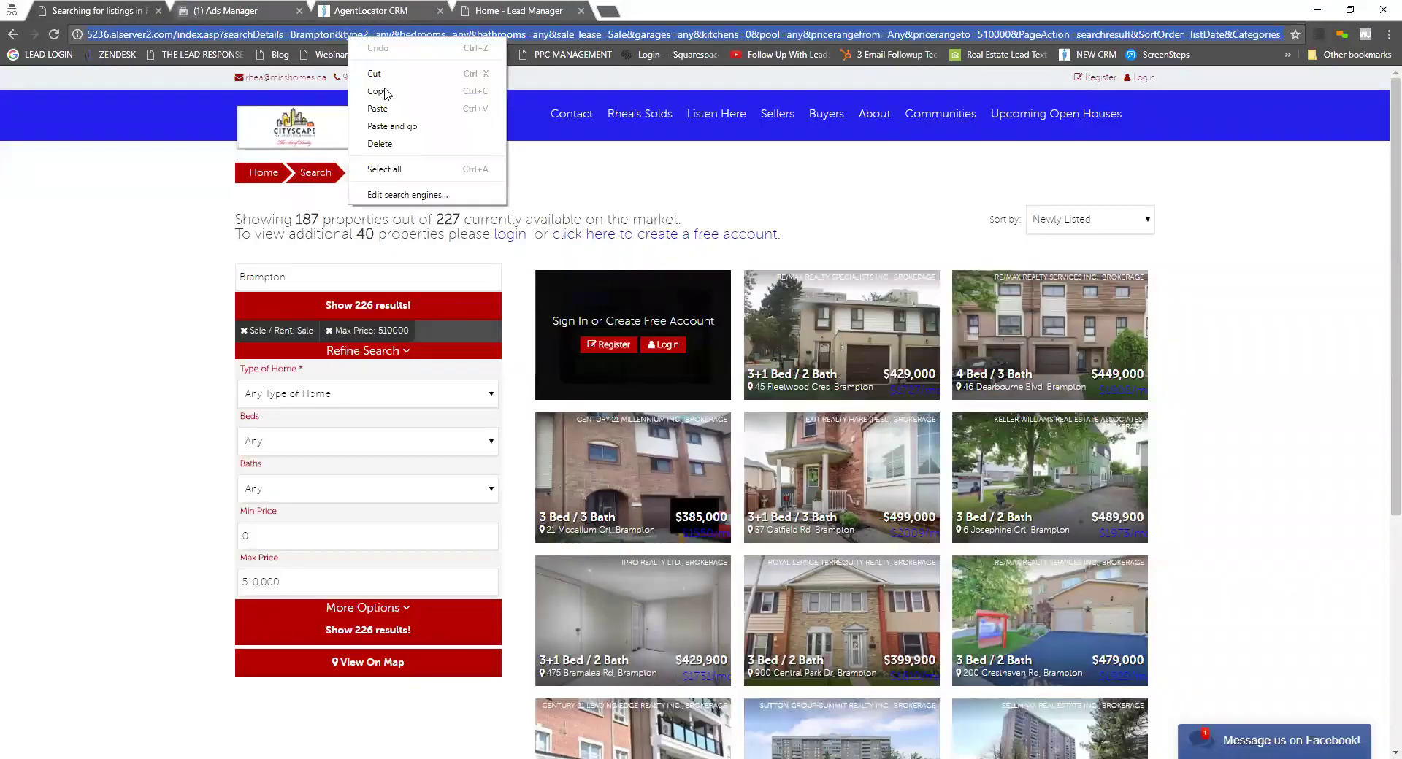
{"action": "left_click", "coordinate": [369, 93]}
{"action": "left_click", "coordinate": [245, 9]}
{"action": "right_click", "coordinate": [648, 349]}
{"action": "left_click", "coordinate": [727, 438]}
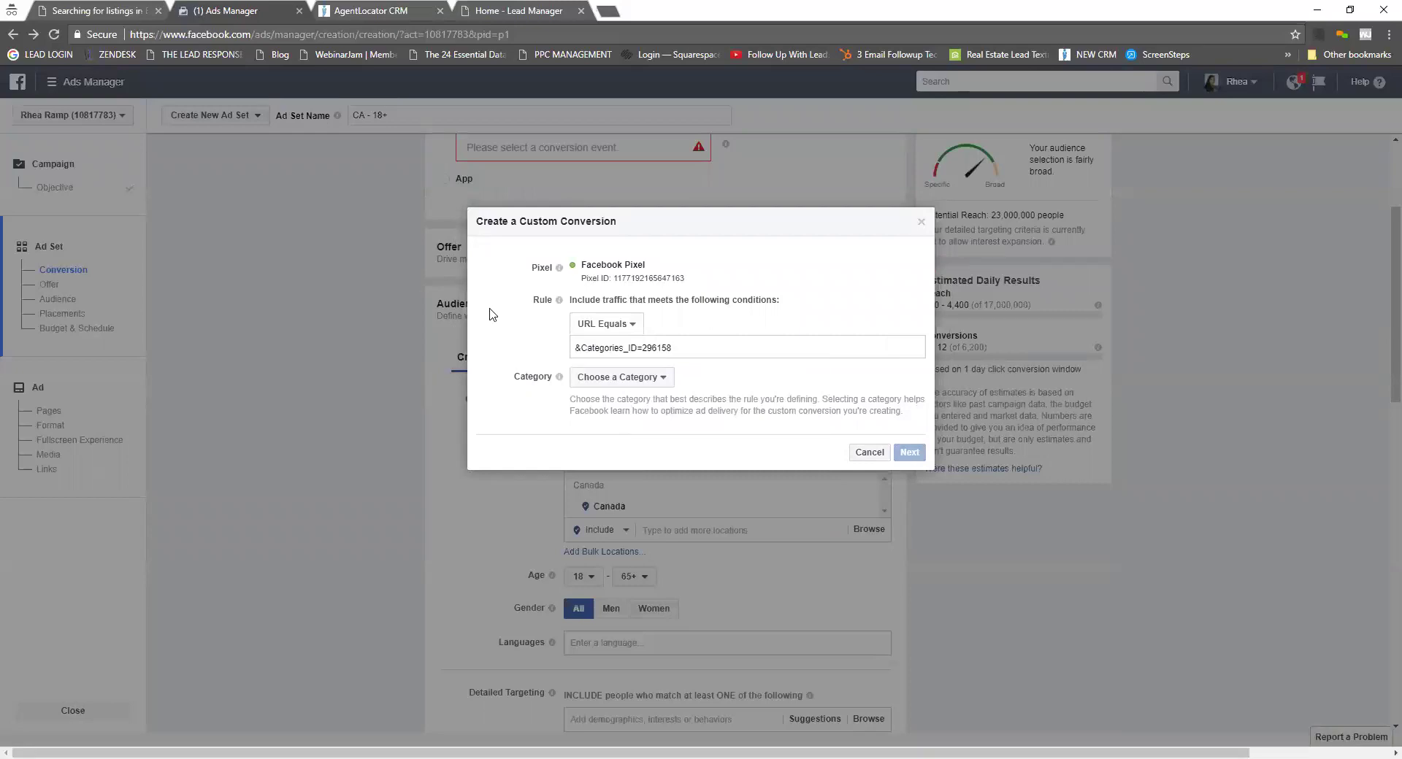
{"action": "key", "text": "Home"}
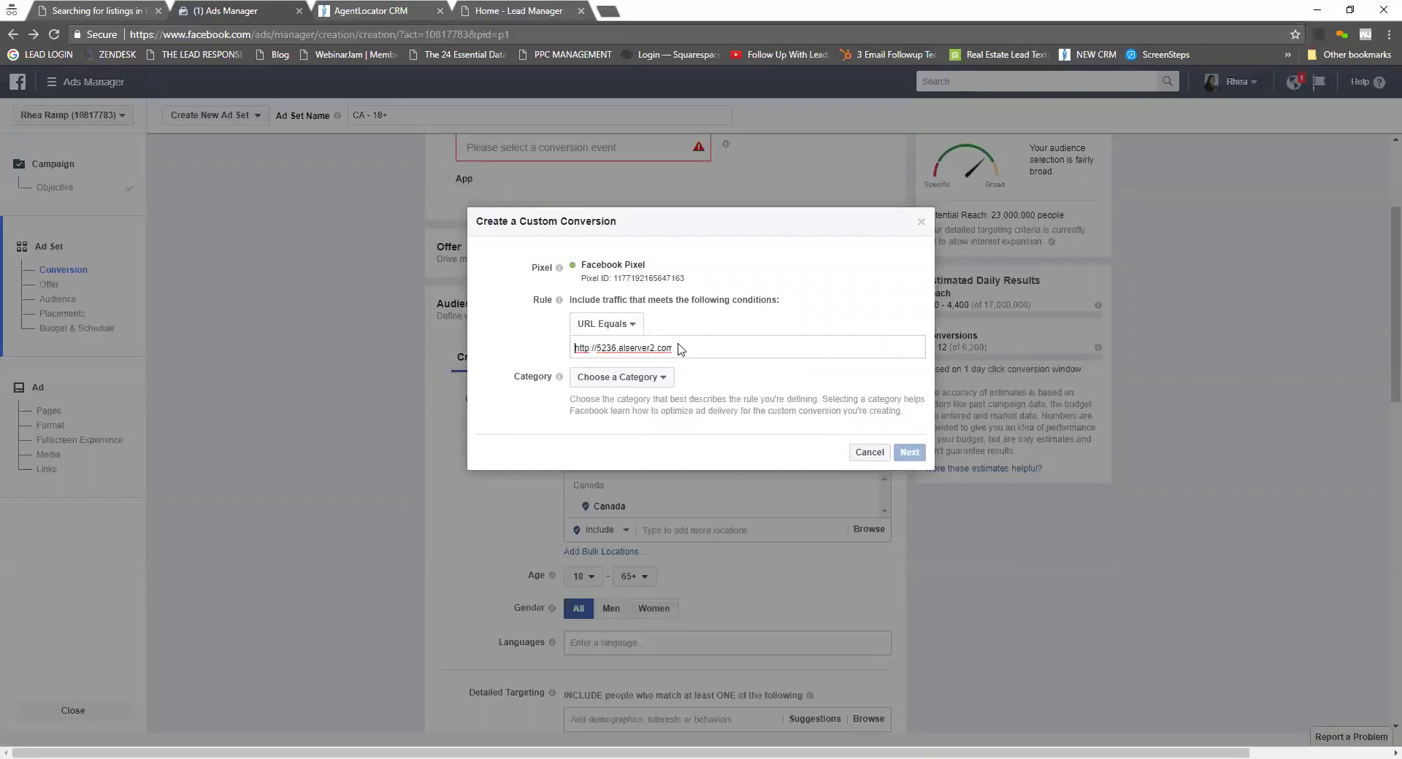
{"action": "left_click", "coordinate": [667, 377]}
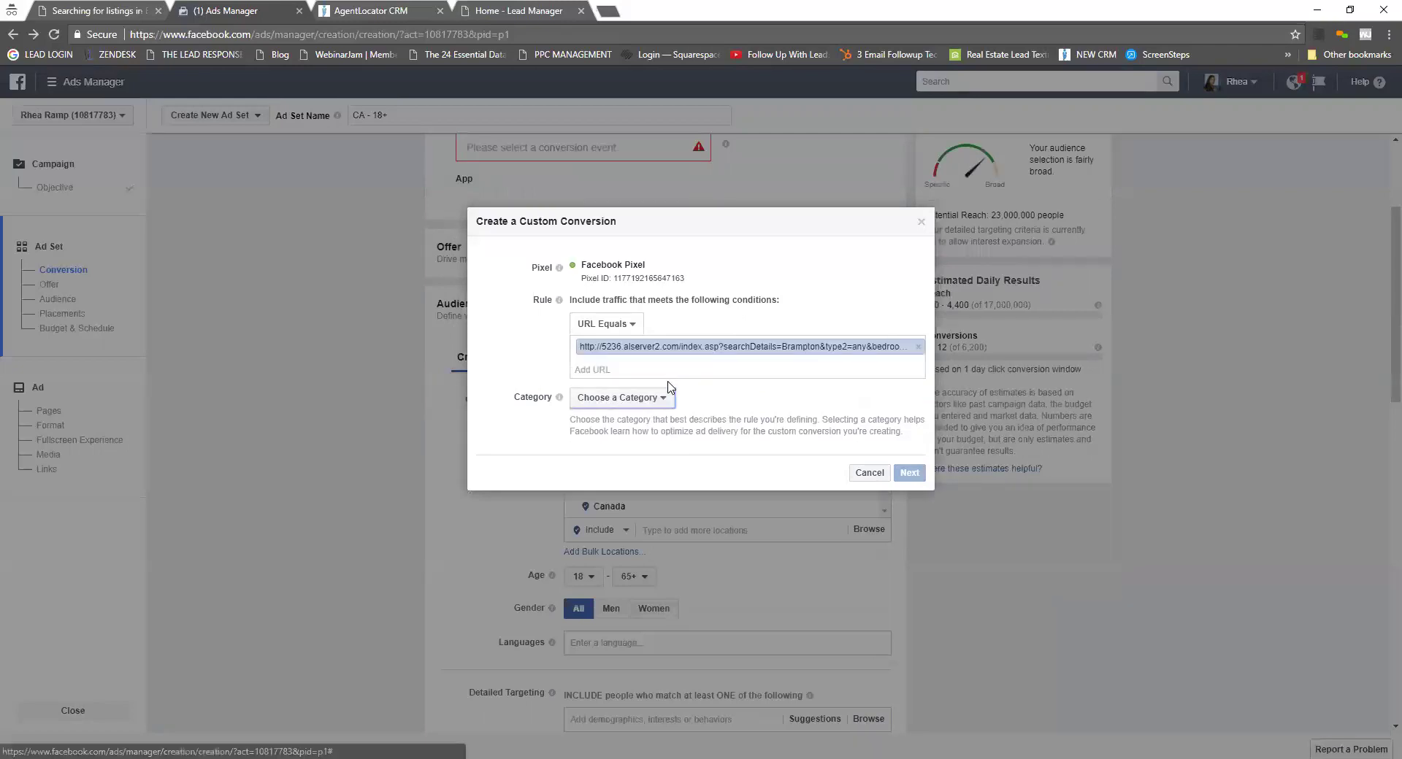
{"action": "left_click", "coordinate": [659, 401]}
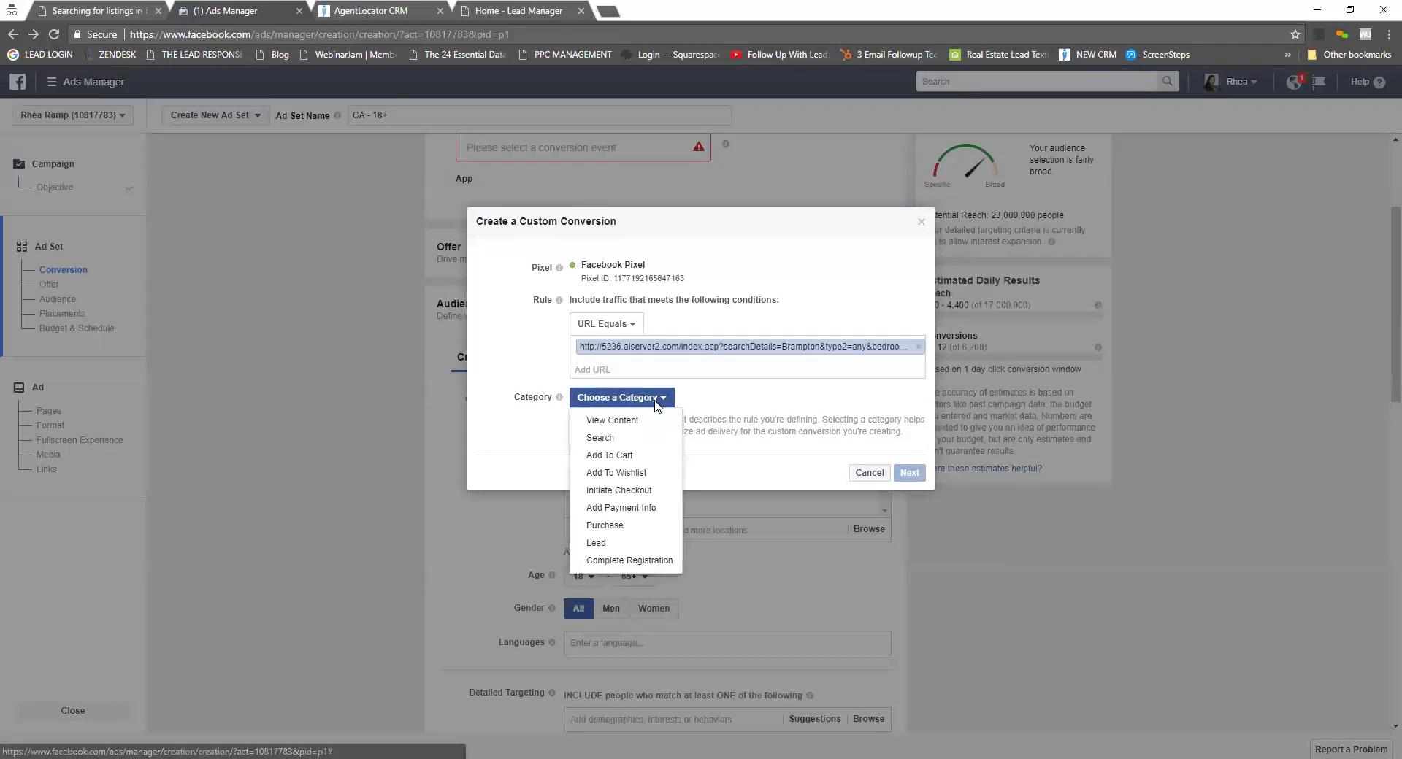
{"action": "left_click", "coordinate": [644, 560]}
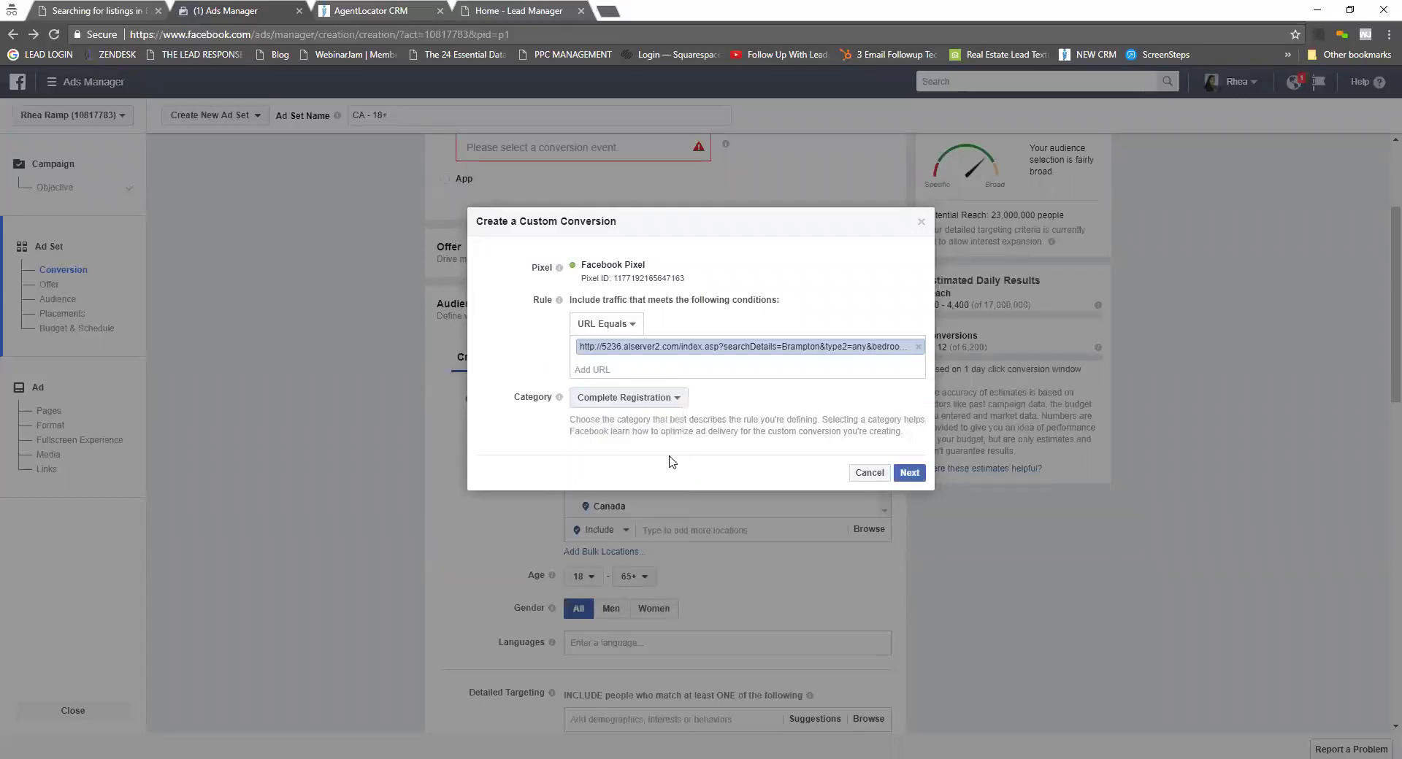
{"action": "left_click", "coordinate": [909, 473]}
Name the custom conversion 'Brampton Registration', leave the conversion value off, and create it
{"action": "left_click", "coordinate": [756, 307]}
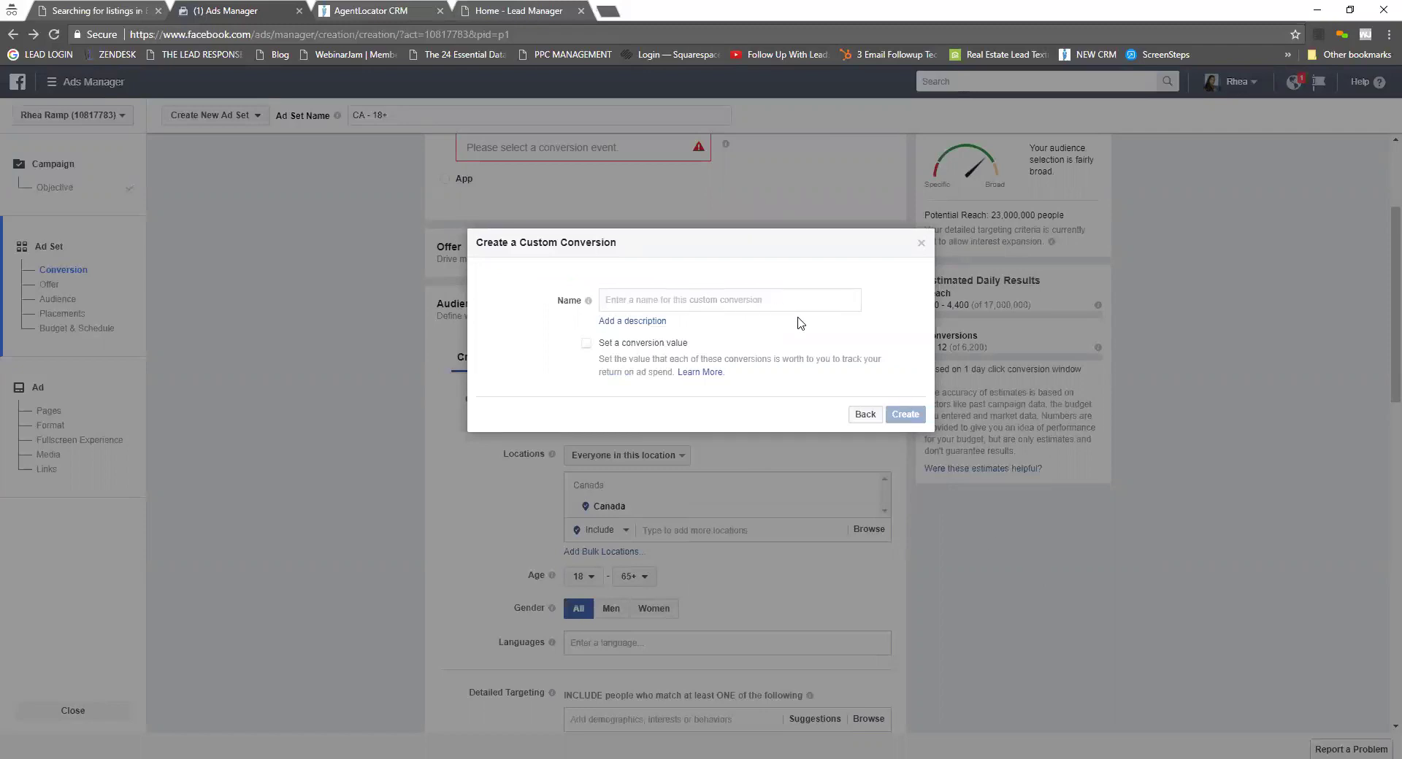
{"action": "type", "text": "Brampton"}
{"action": "type", "text": " REgix"}
{"action": "type", "text": "egistration"}
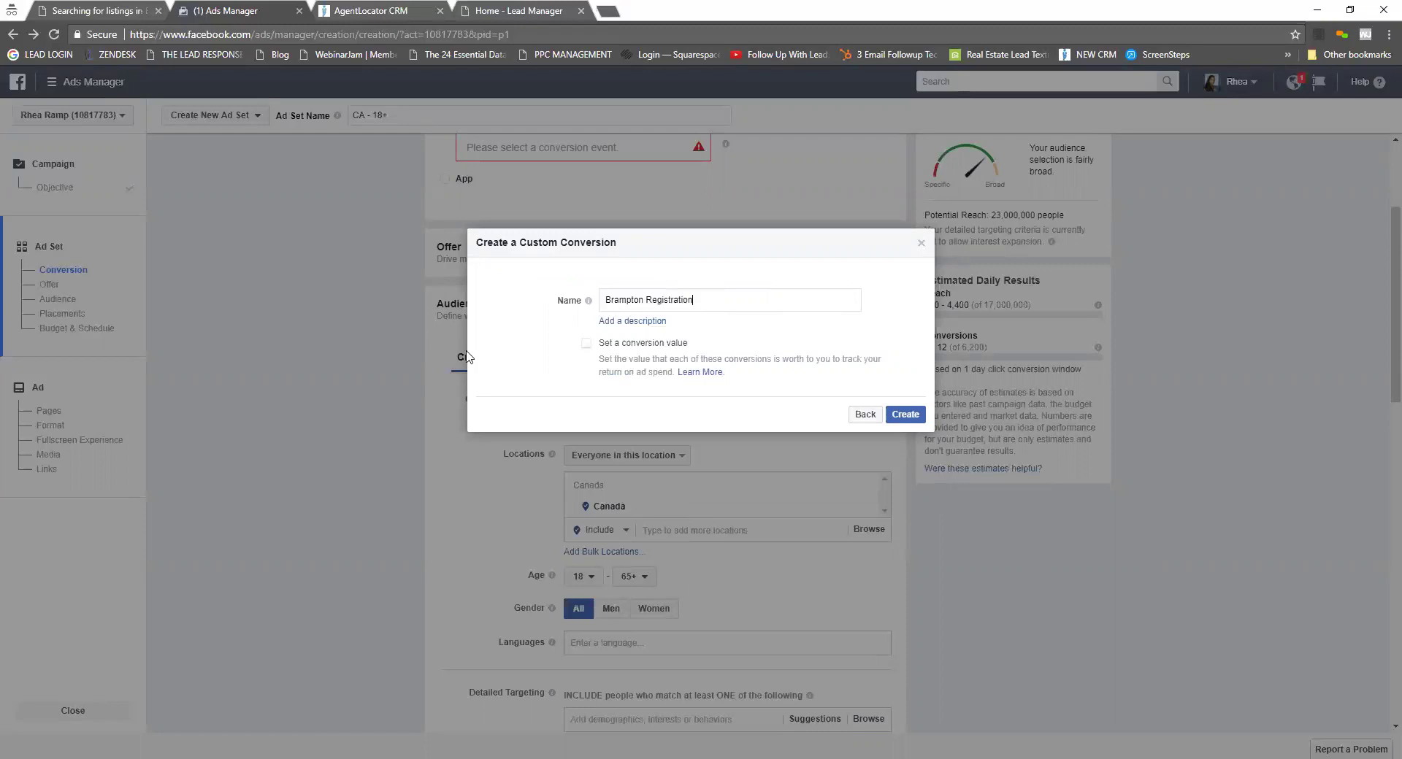
{"action": "left_click", "coordinate": [586, 343]}
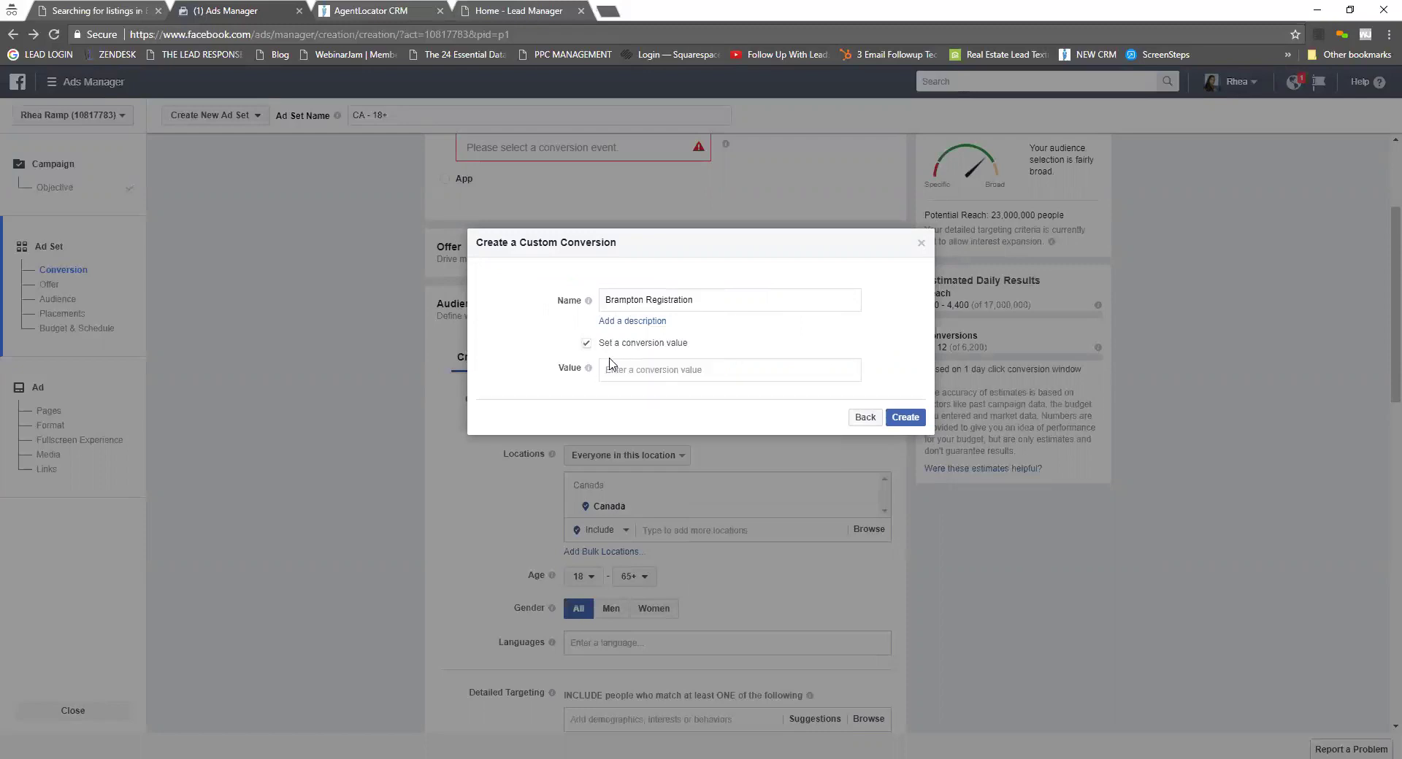
{"action": "left_click", "coordinate": [603, 369]}
{"action": "left_click", "coordinate": [586, 344]}
{"action": "left_click", "coordinate": [905, 414]}
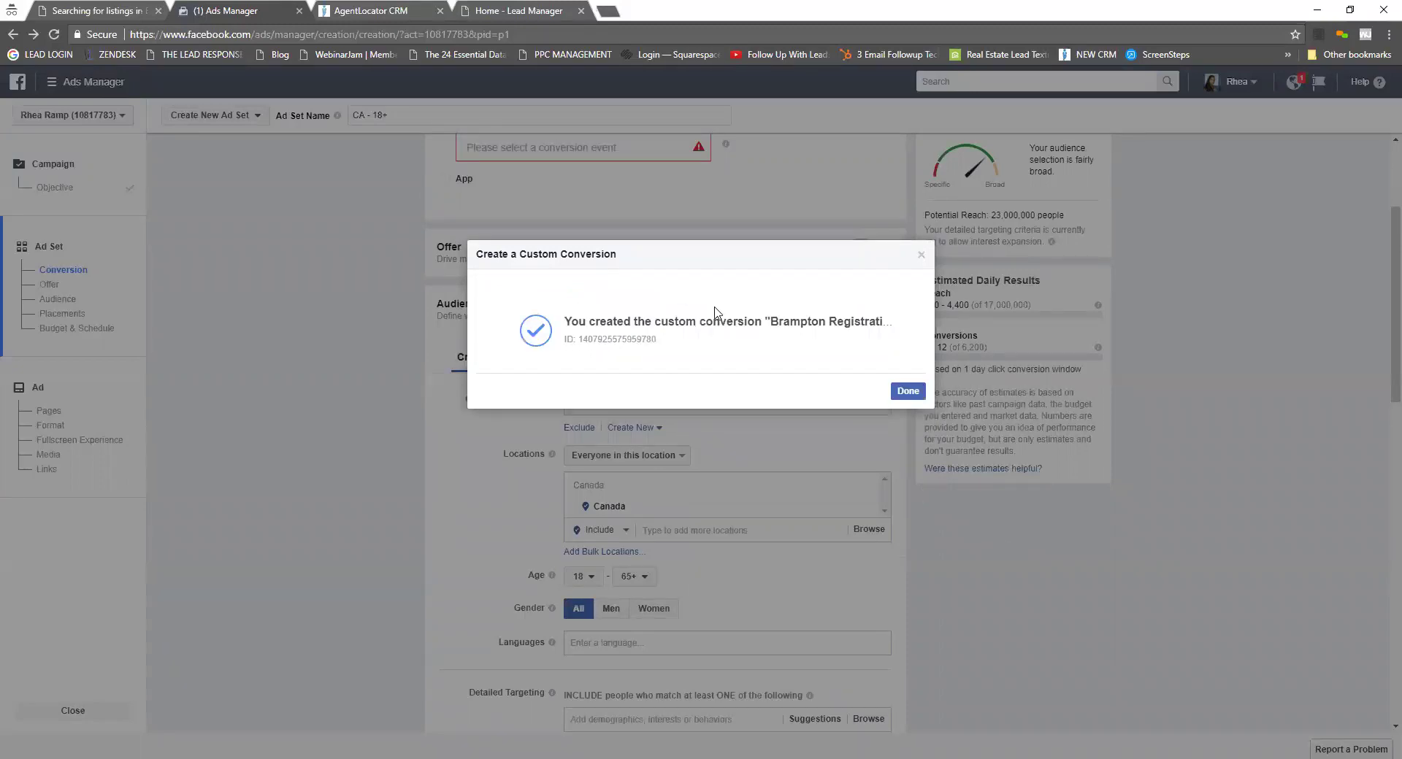
Pick Brampton Registration as the ad set's conversion event and bring up the View Pixel Code dialog
{"action": "left_click", "coordinate": [904, 394]}
{"action": "scroll", "coordinate": [384, 397], "scroll_direction": "up", "scroll_amount": 2}
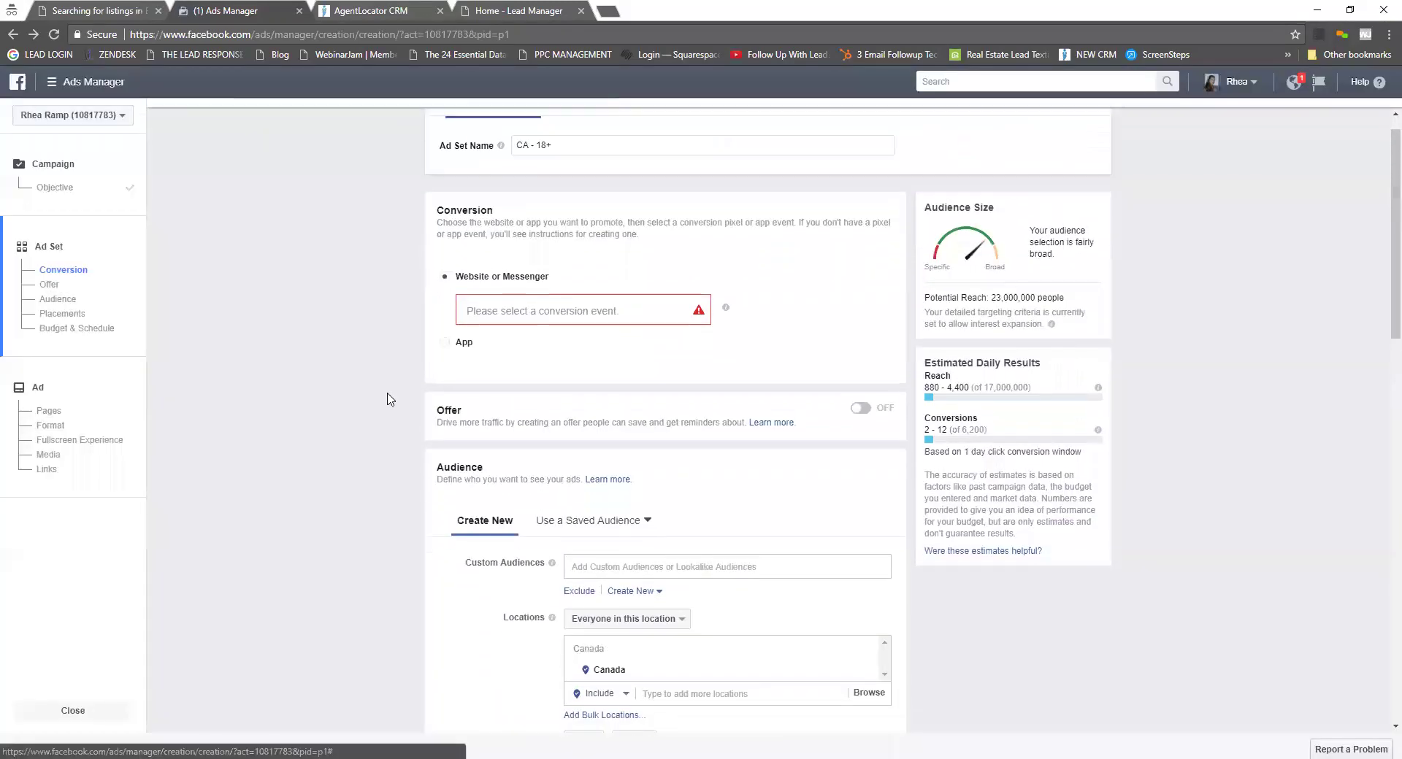
{"action": "left_click", "coordinate": [526, 313]}
{"action": "scroll", "coordinate": [558, 361], "scroll_direction": "down", "scroll_amount": 2}
{"action": "scroll", "coordinate": [558, 361], "scroll_direction": "down", "scroll_amount": 3}
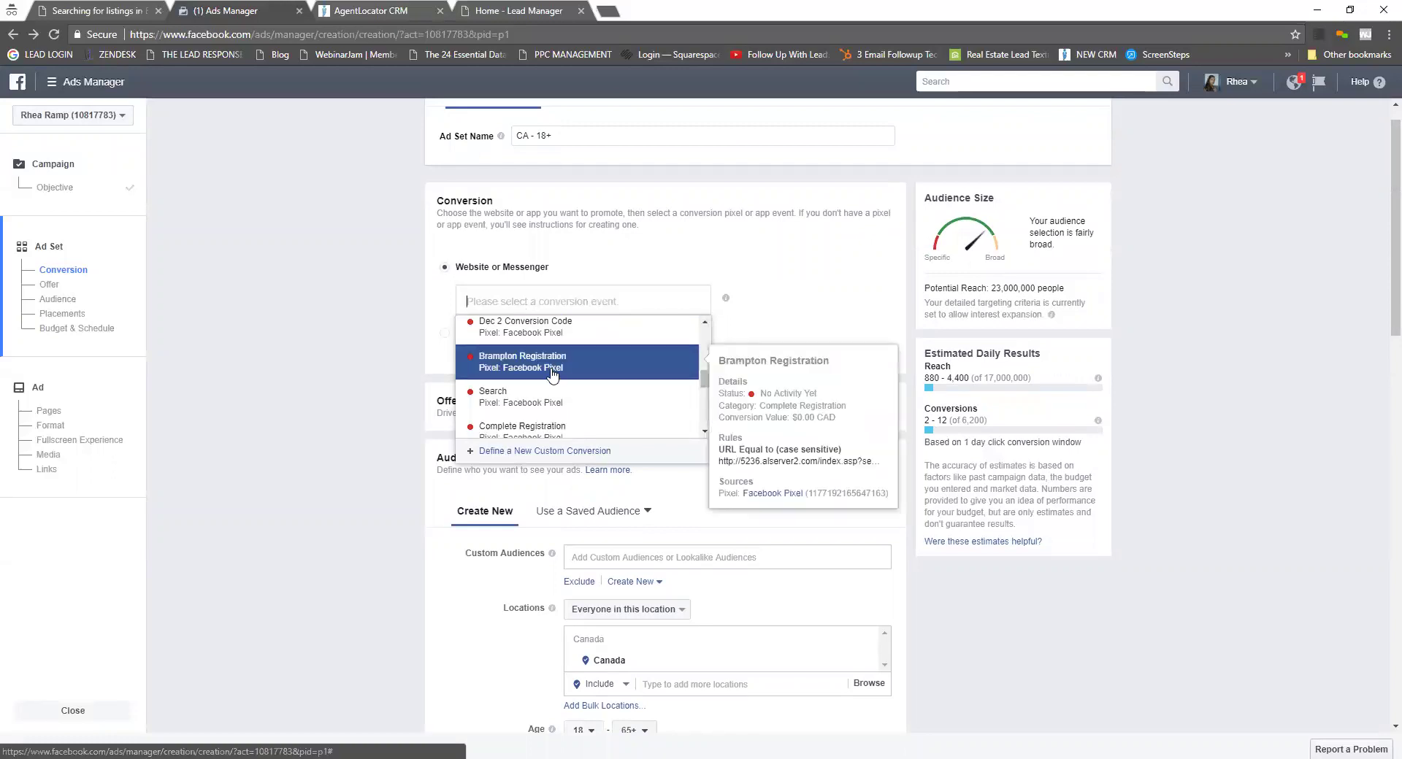
{"action": "left_click", "coordinate": [553, 375]}
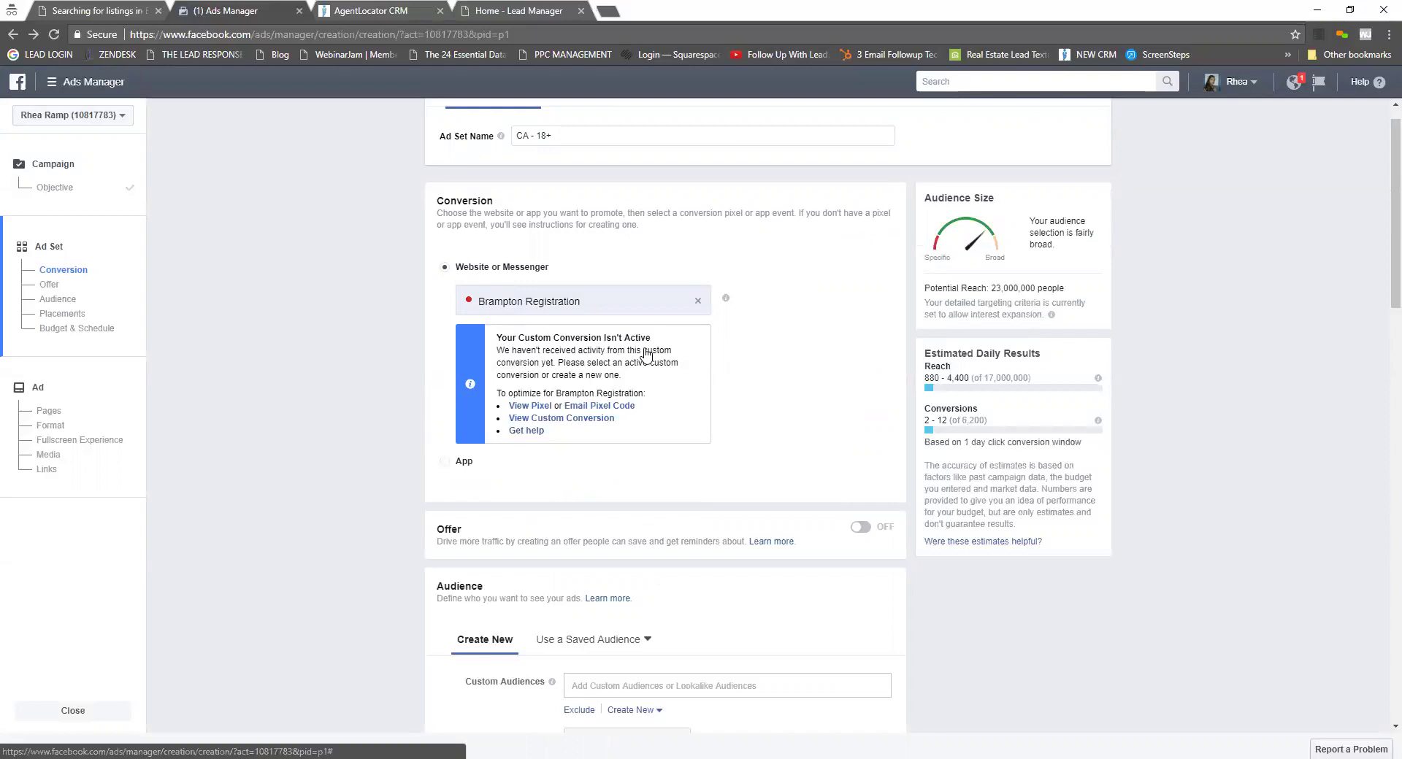
{"action": "left_click", "coordinate": [539, 405]}
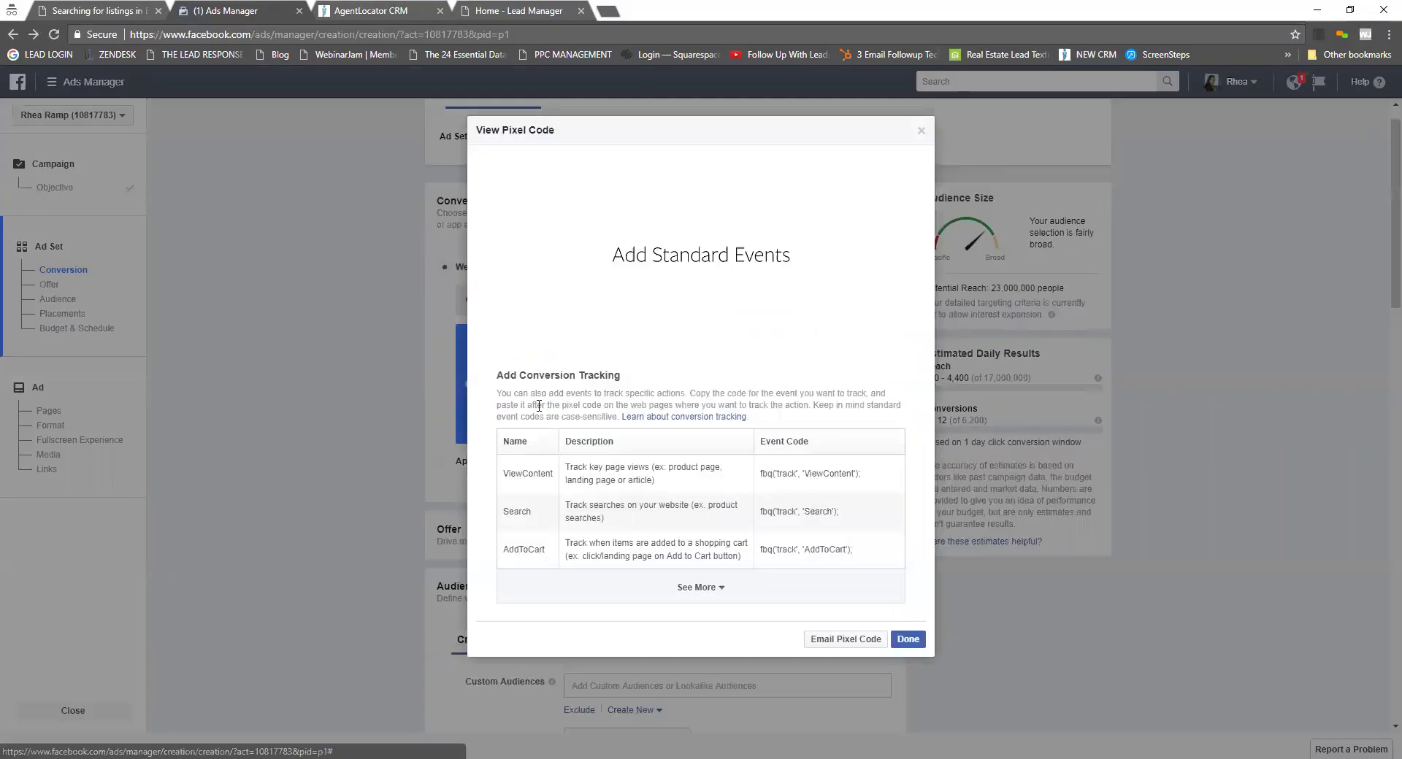
Expand all standard event codes and bring up the Email Pixel Code instructions
{"action": "left_click", "coordinate": [701, 590]}
{"action": "scroll", "coordinate": [718, 639], "scroll_direction": "down", "scroll_amount": 2}
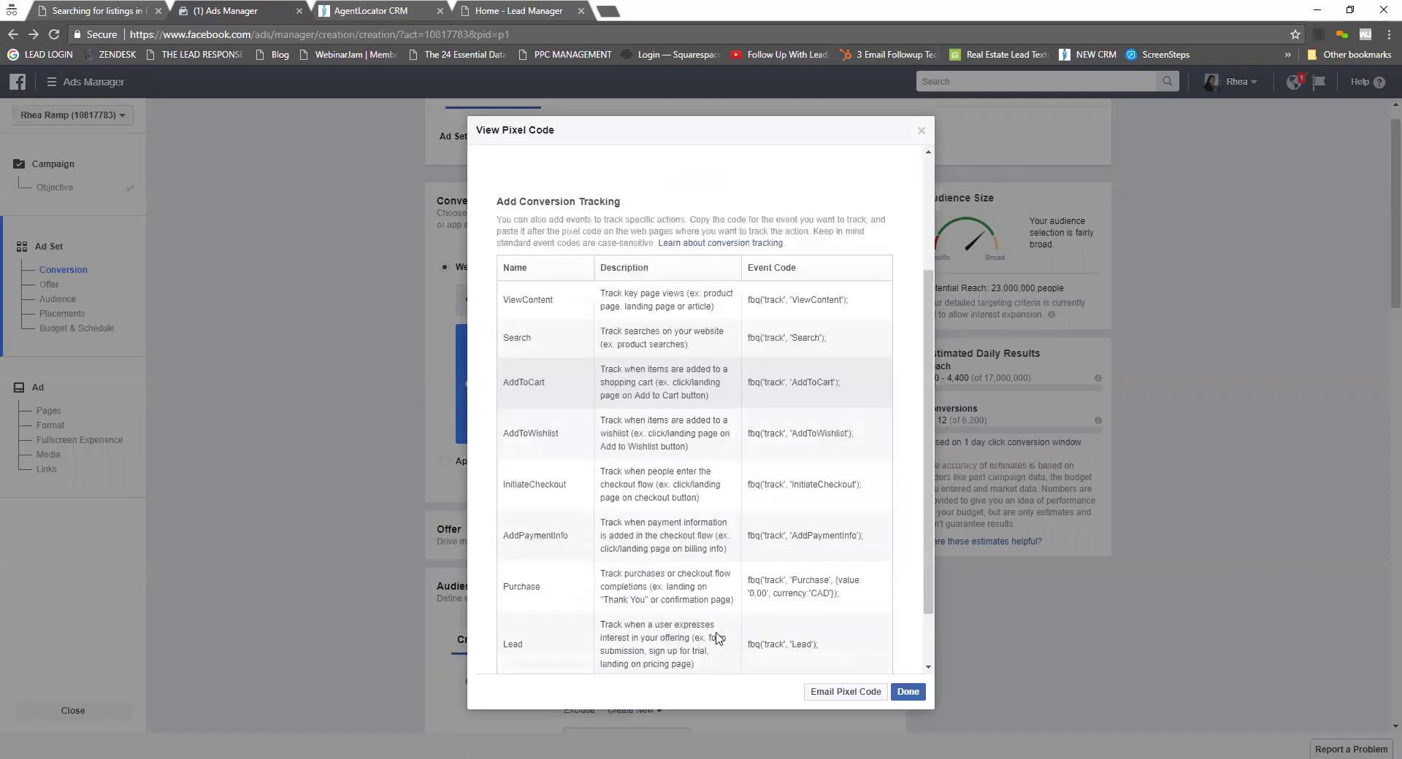
{"action": "scroll", "coordinate": [718, 639], "scroll_direction": "down", "scroll_amount": 1}
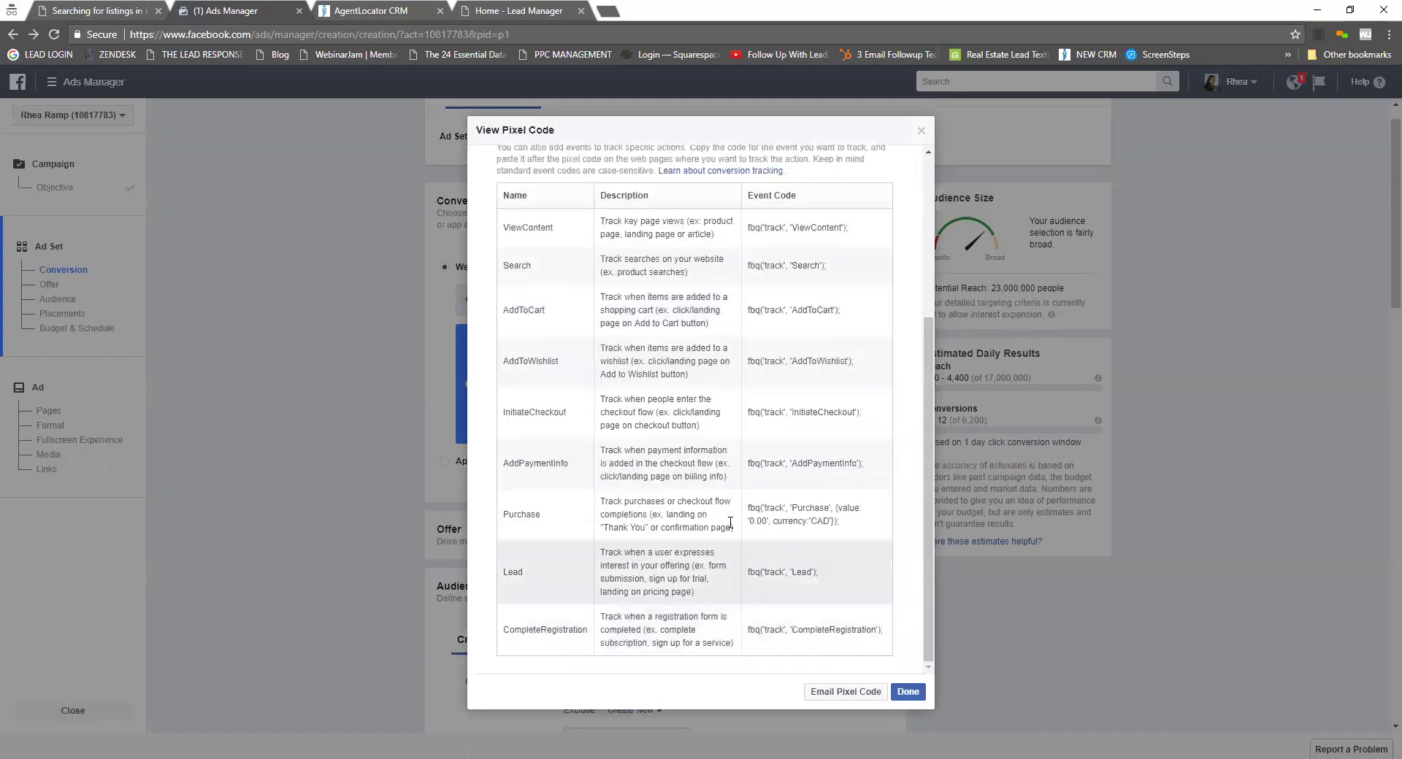
{"action": "left_click", "coordinate": [841, 701]}
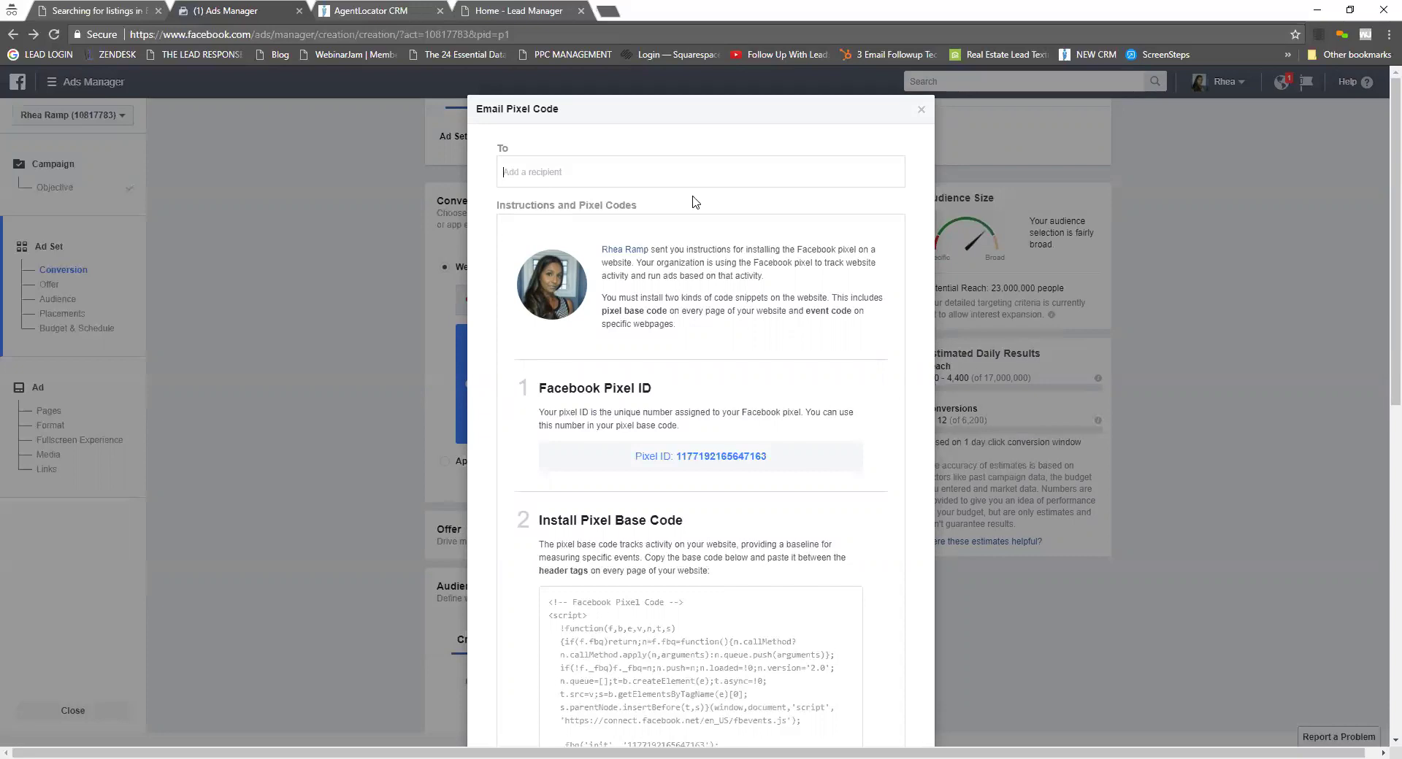
Select and copy the entire Facebook pixel base code
{"action": "scroll", "coordinate": [788, 418], "scroll_direction": "down", "scroll_amount": 1}
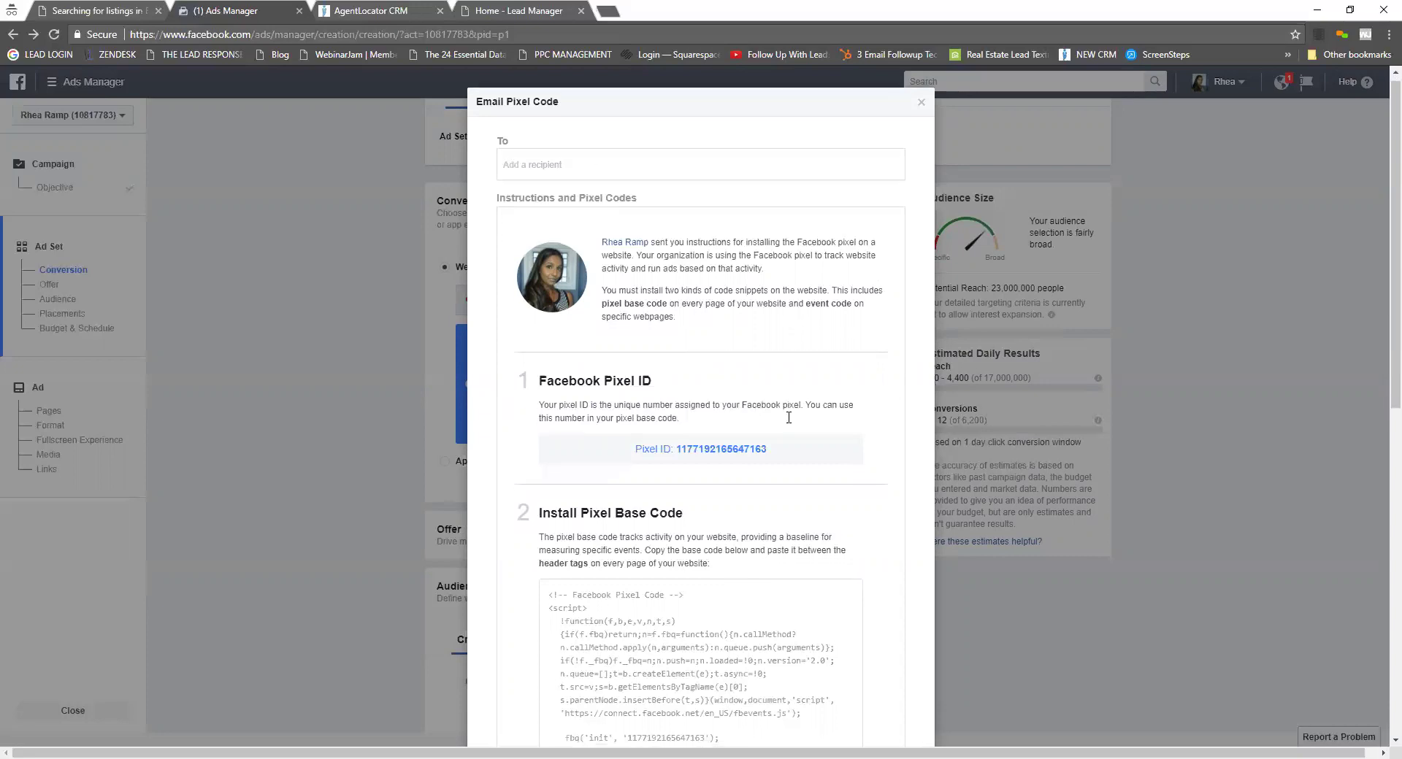
{"action": "scroll", "coordinate": [788, 418], "scroll_direction": "down", "scroll_amount": 4}
{"action": "left_click_drag", "start_coordinate": [703, 572], "coordinate": [541, 309]}
{"action": "right_click", "coordinate": [571, 322]}
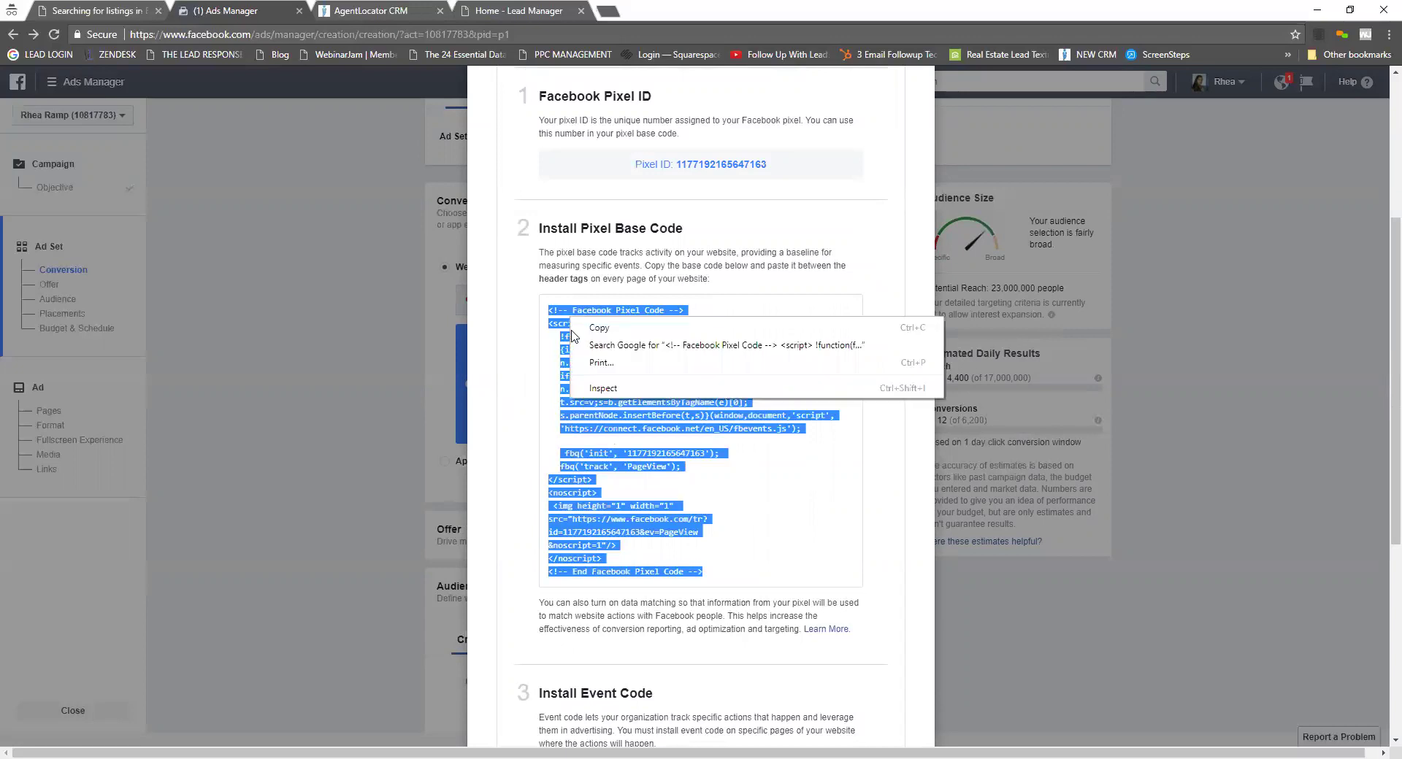
{"action": "left_click", "coordinate": [580, 327]}
In AgentLocator CRM's BeforeHeadCode editor, switch to Source, paste the pixel base code and save
{"action": "left_click", "coordinate": [82, 8]}
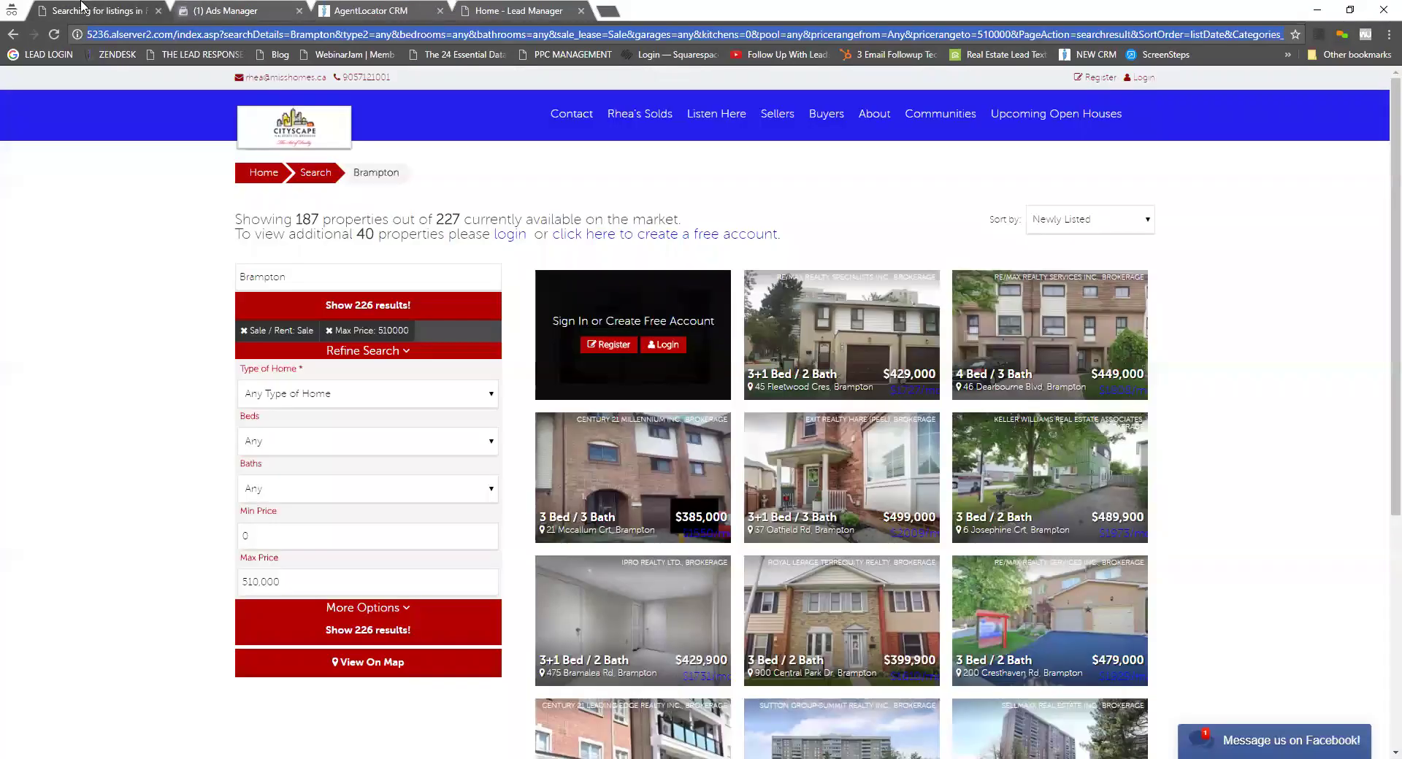
{"action": "left_click", "coordinate": [429, 8]}
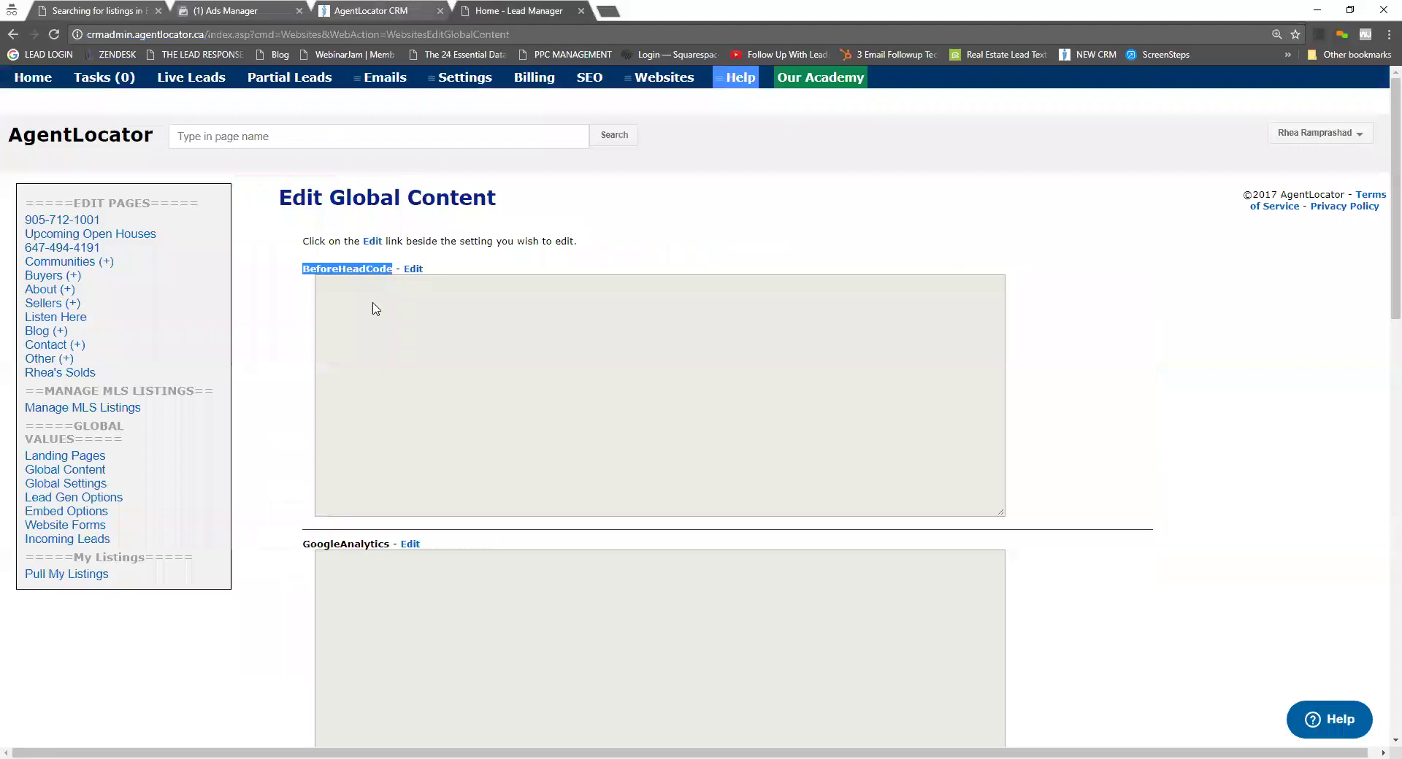
{"action": "left_click", "coordinate": [413, 269]}
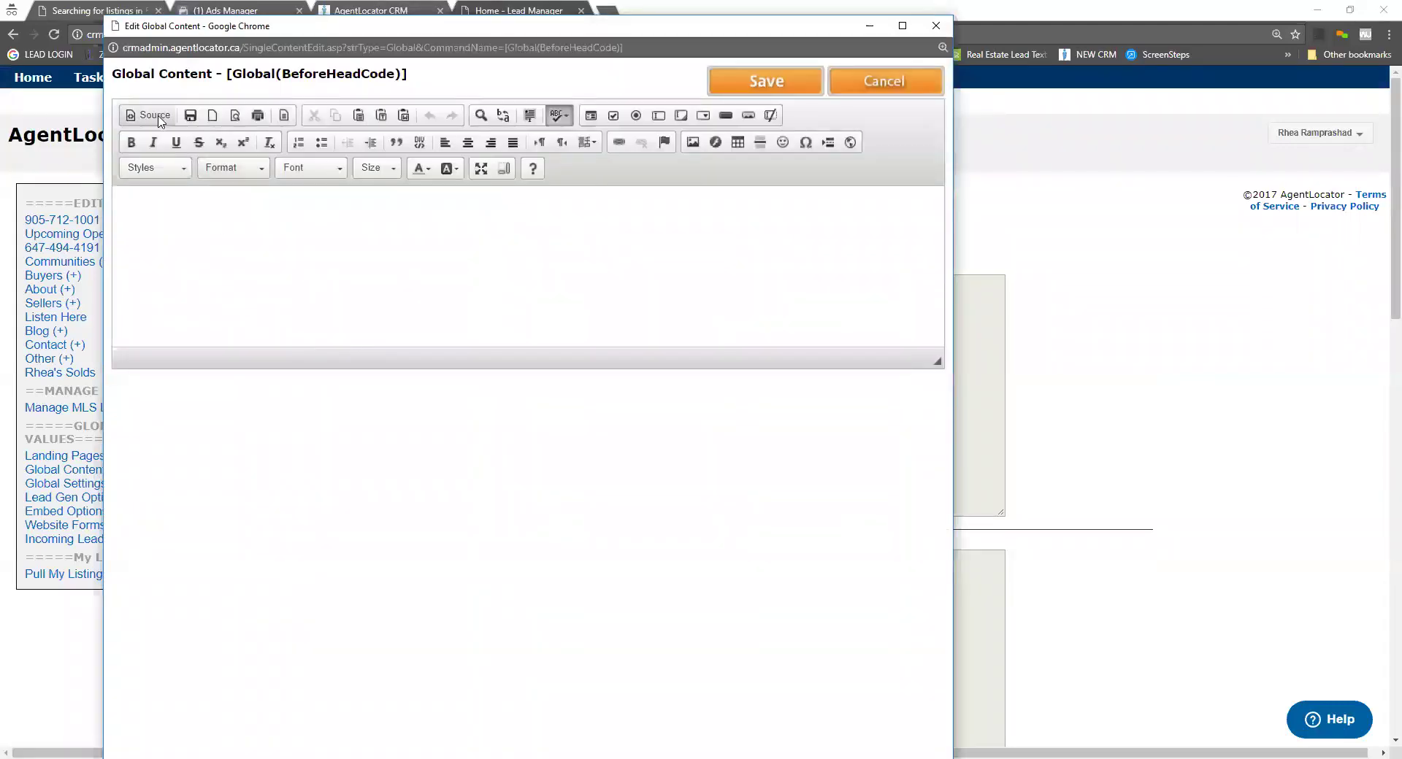
{"action": "left_click", "coordinate": [148, 115]}
{"action": "right_click", "coordinate": [184, 215]}
{"action": "left_click", "coordinate": [221, 292]}
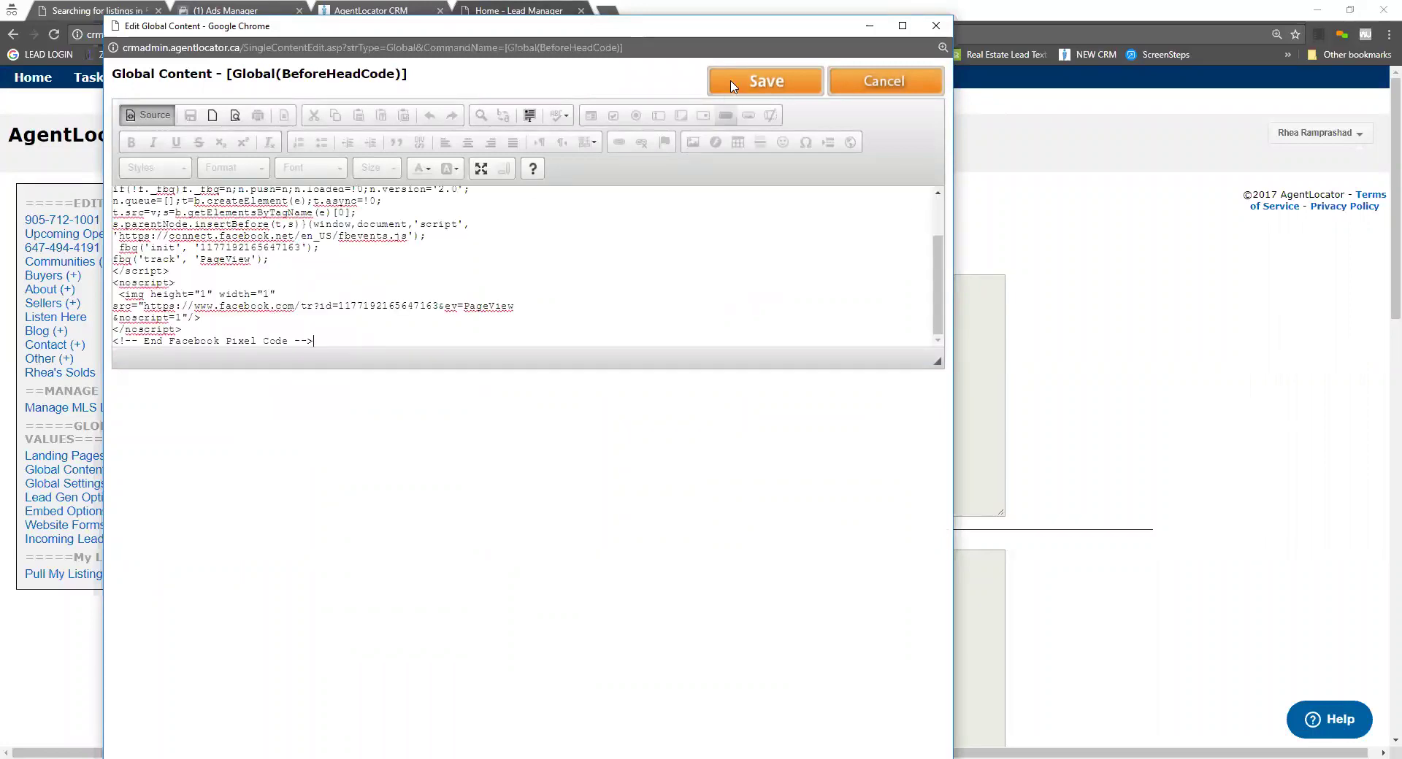
{"action": "left_click", "coordinate": [732, 84]}
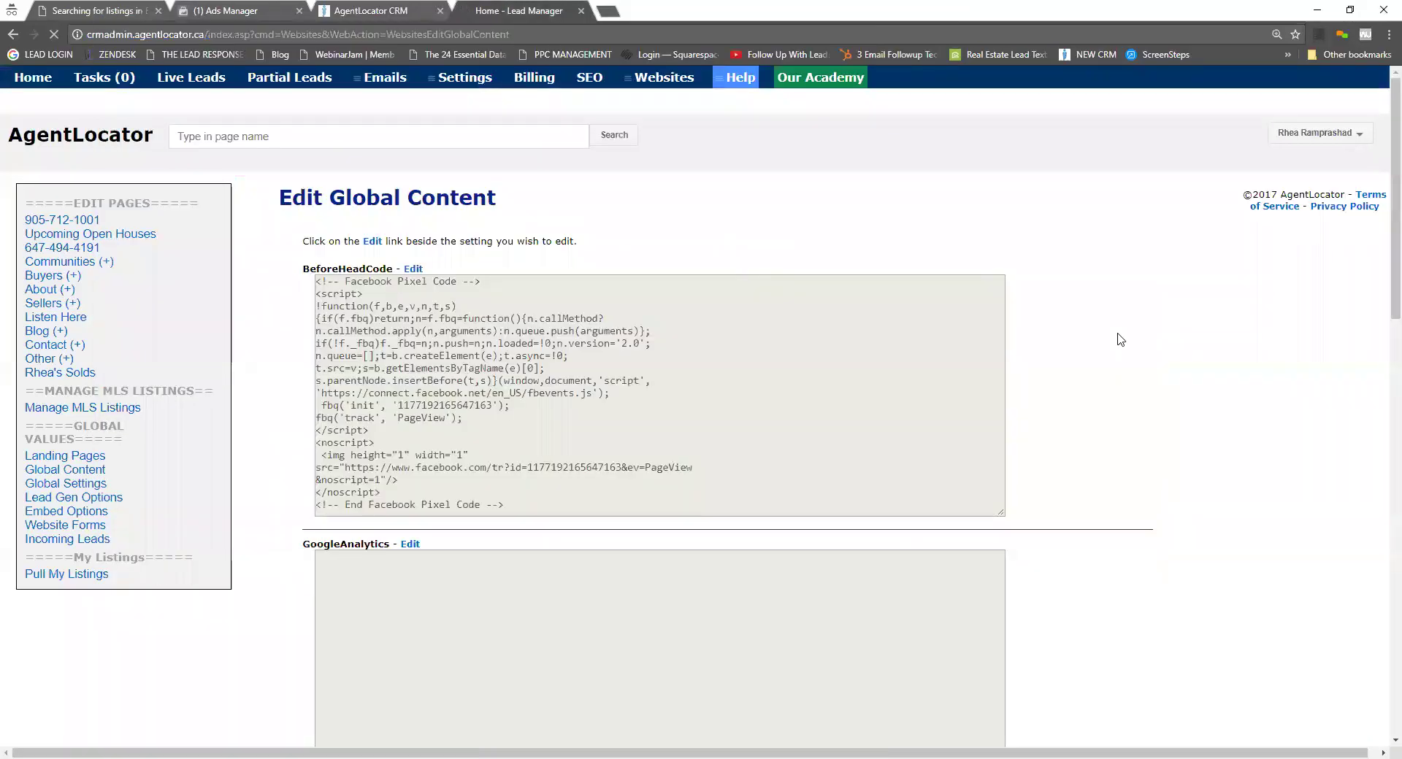
Back out of Ads Manager's View Pixel Code dialog and close it with Done
{"action": "left_click", "coordinate": [197, 5]}
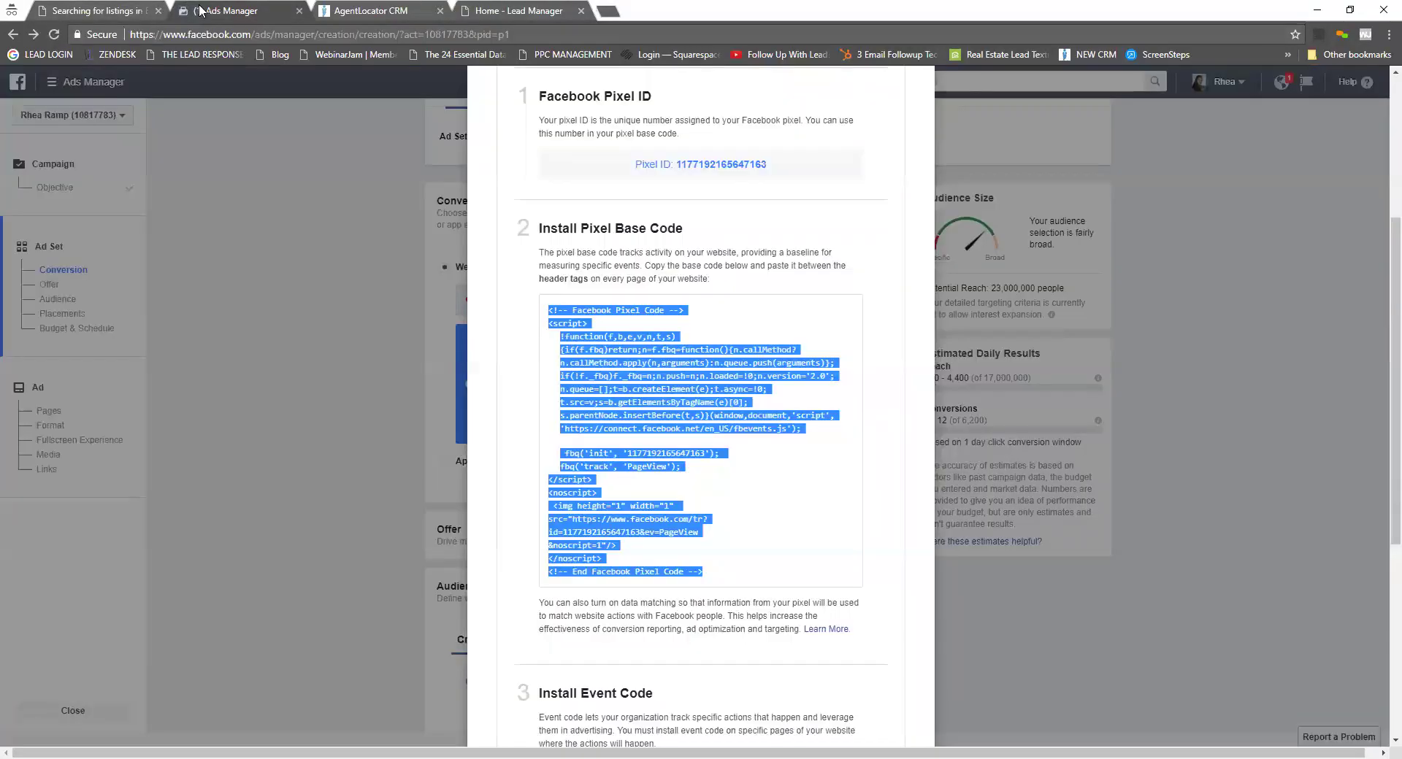
{"action": "scroll", "coordinate": [807, 647], "scroll_direction": "down", "scroll_amount": 5}
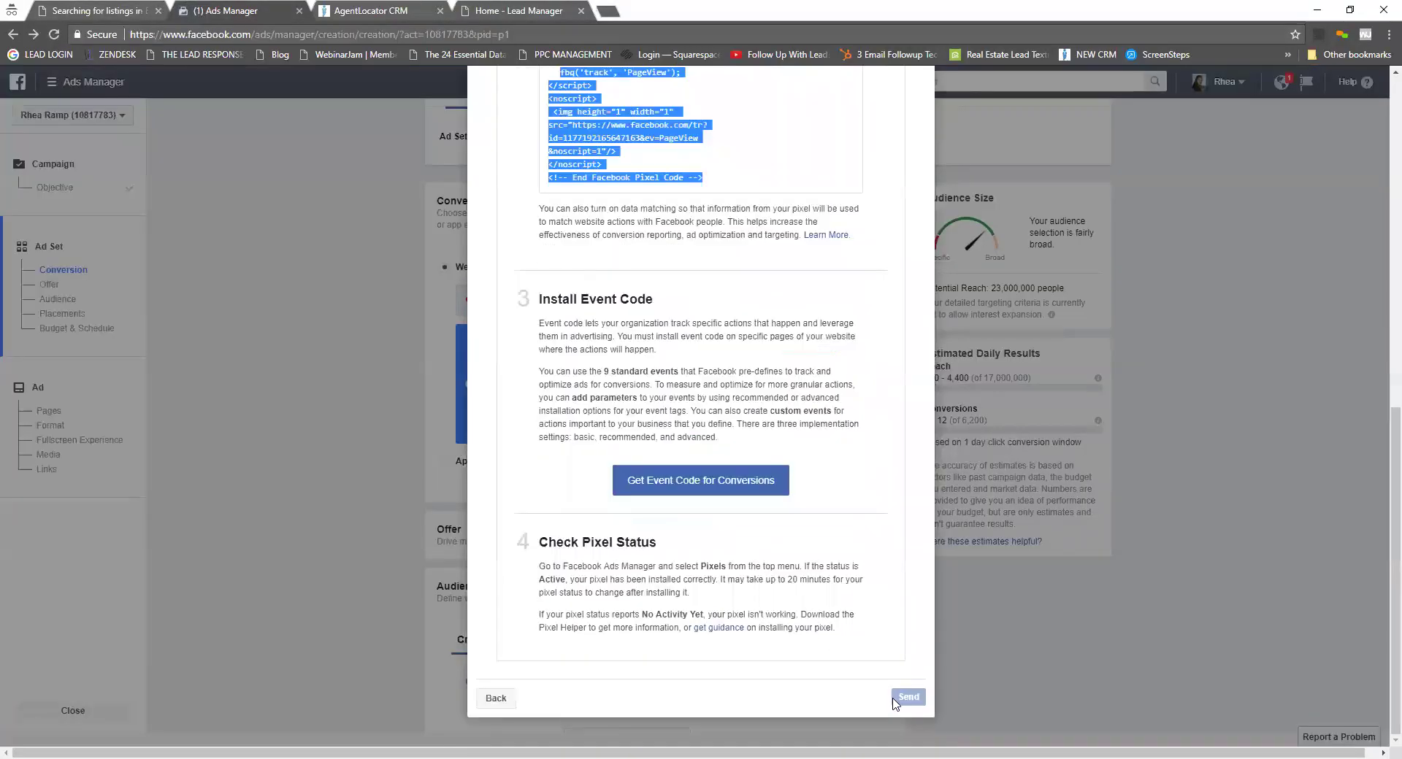
{"action": "left_click", "coordinate": [496, 698]}
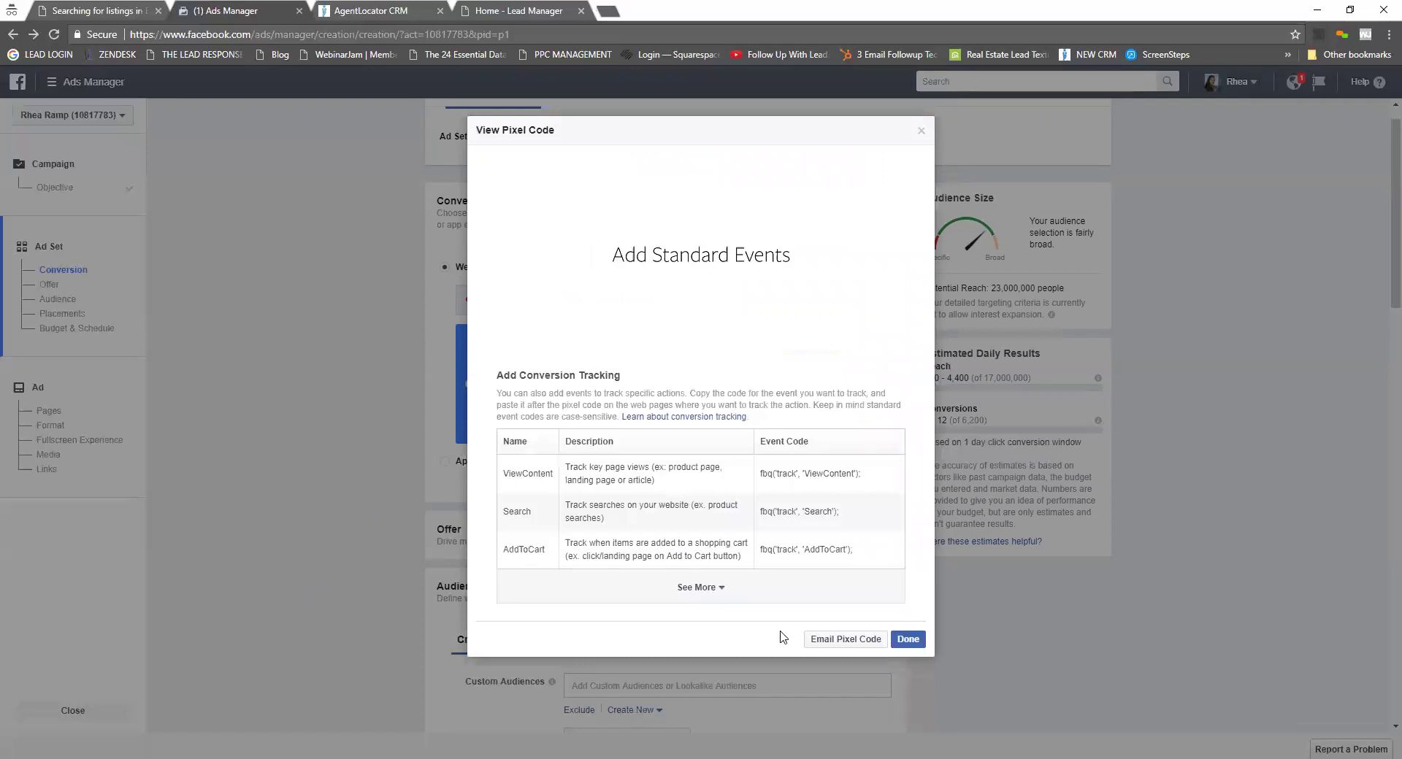
{"action": "left_click", "coordinate": [906, 640]}
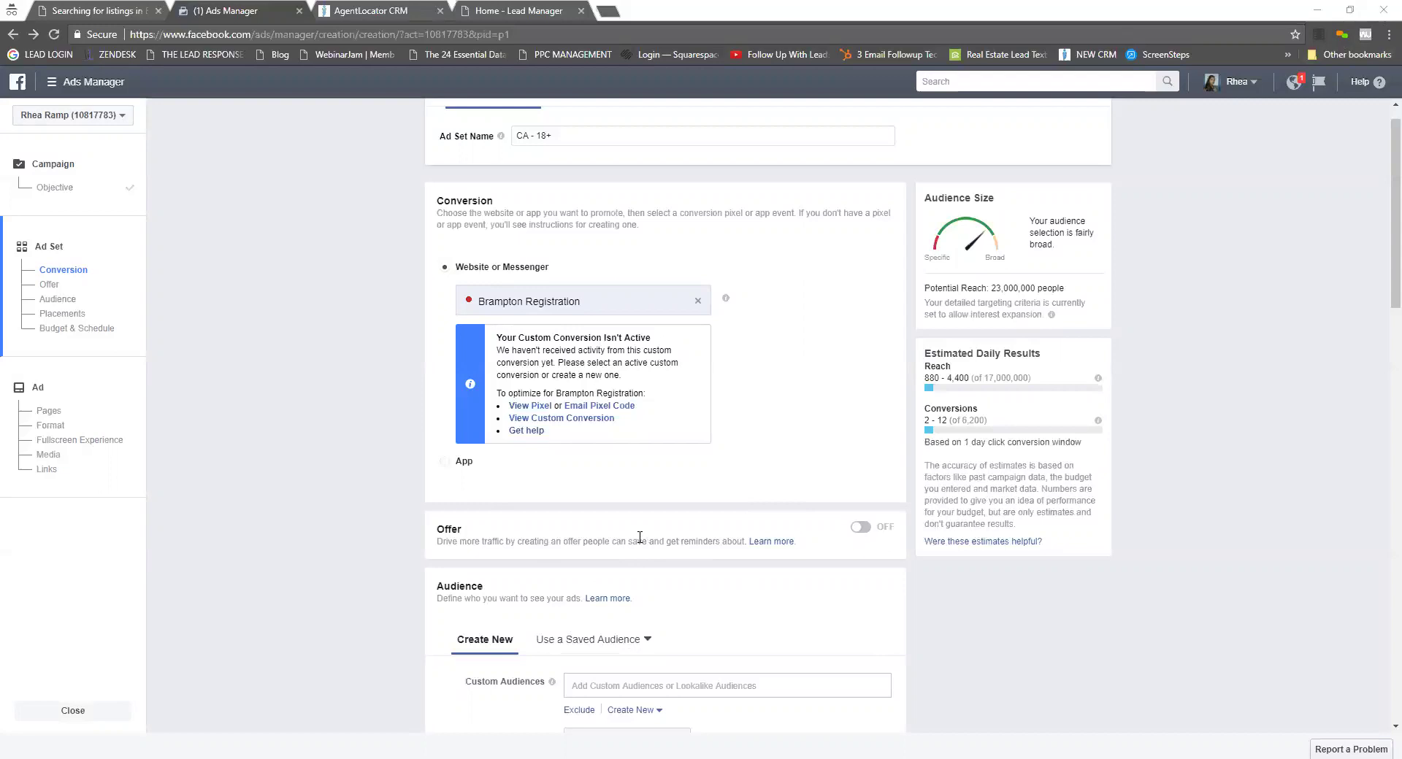
Add Brampton, Ontario, Canada as a targeting location
{"action": "scroll", "coordinate": [656, 538], "scroll_direction": "down", "scroll_amount": 3}
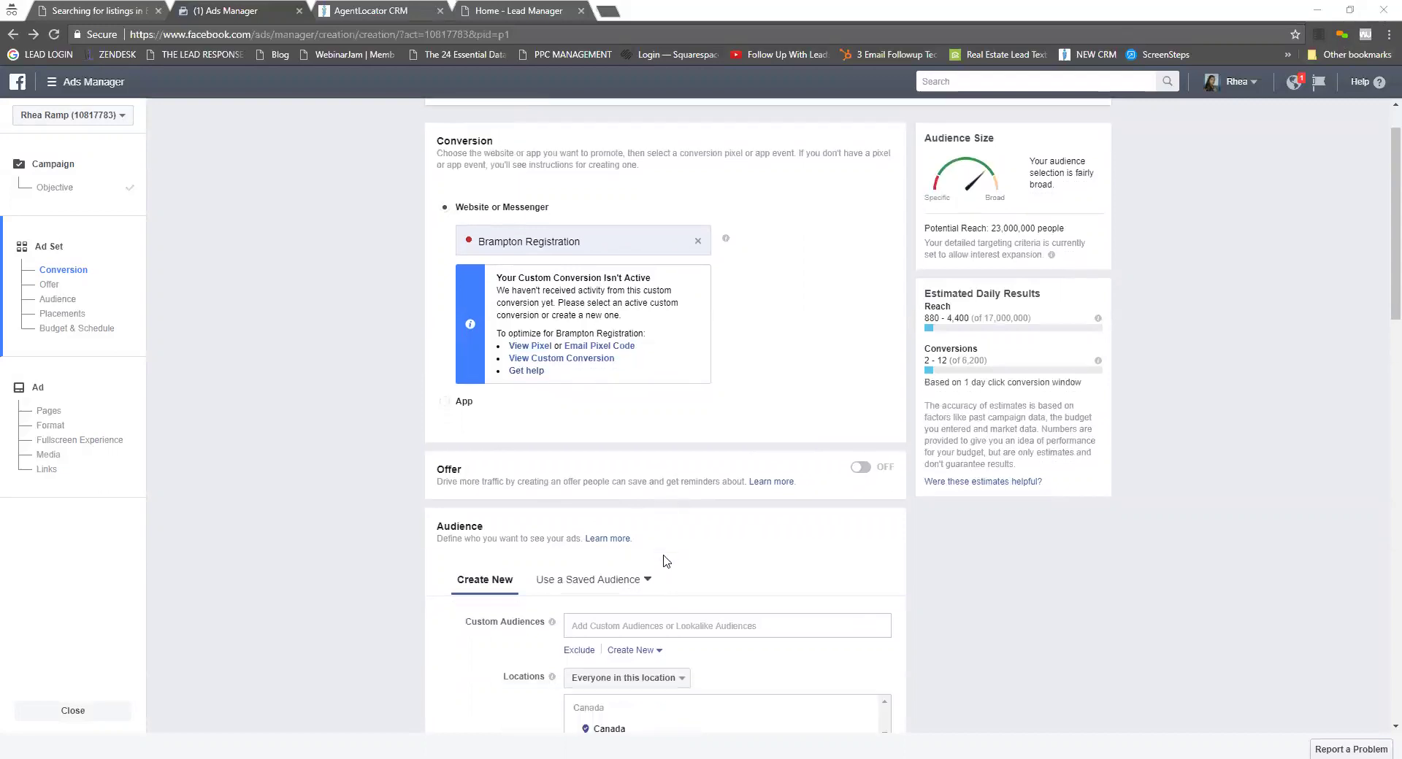
{"action": "scroll", "coordinate": [712, 459], "scroll_direction": "down", "scroll_amount": 1}
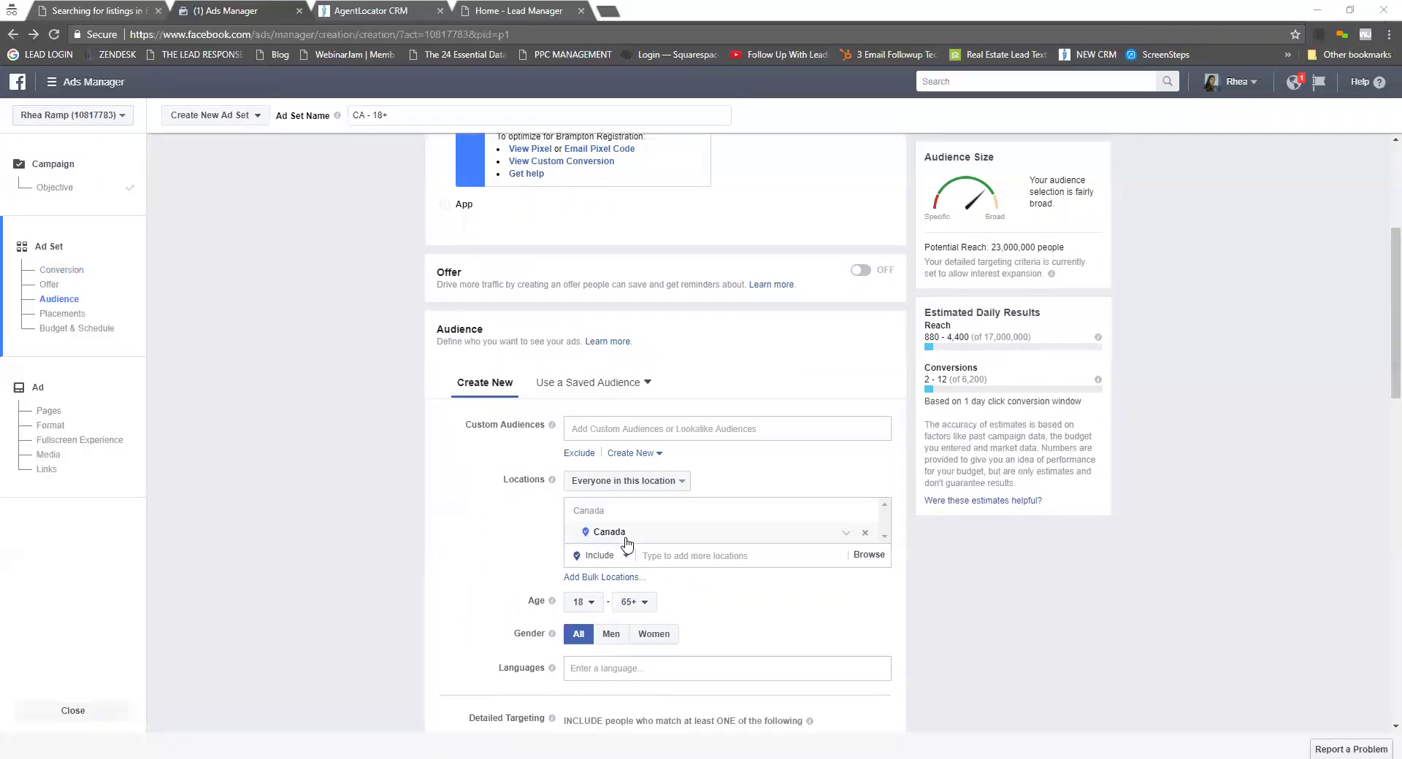
{"action": "left_click", "coordinate": [696, 557]}
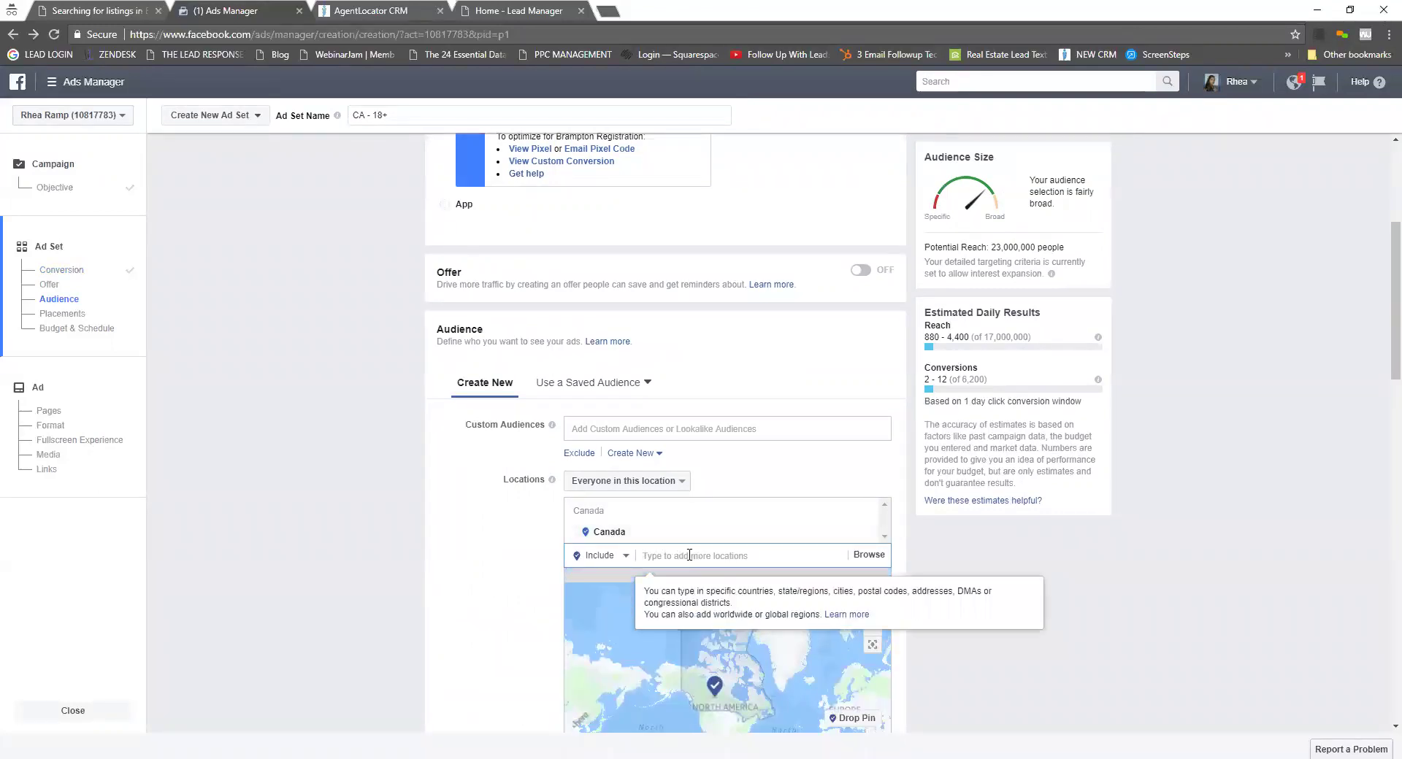
{"action": "type", "text": "Brampton"}
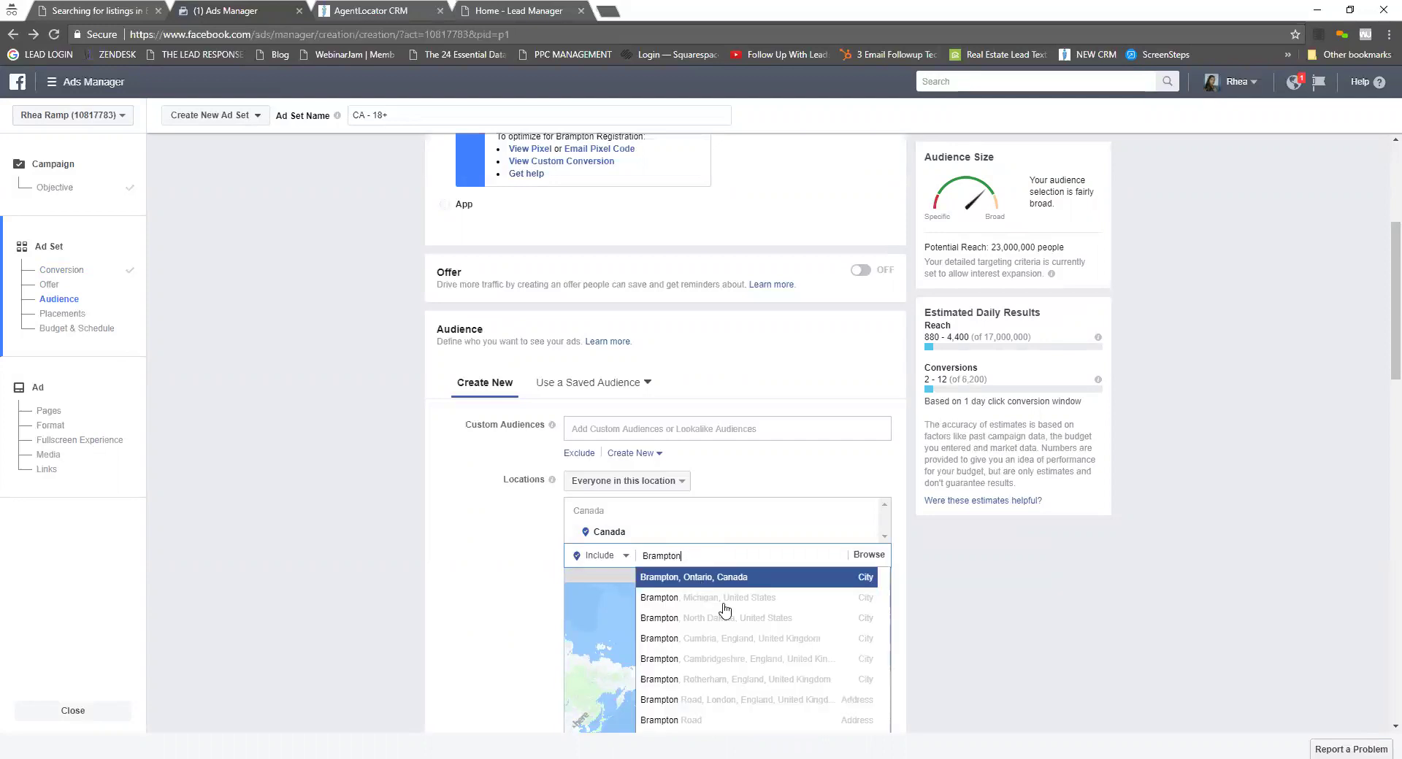
{"action": "left_click", "coordinate": [730, 578]}
{"action": "scroll", "coordinate": [969, 541], "scroll_direction": "down", "scroll_amount": 2}
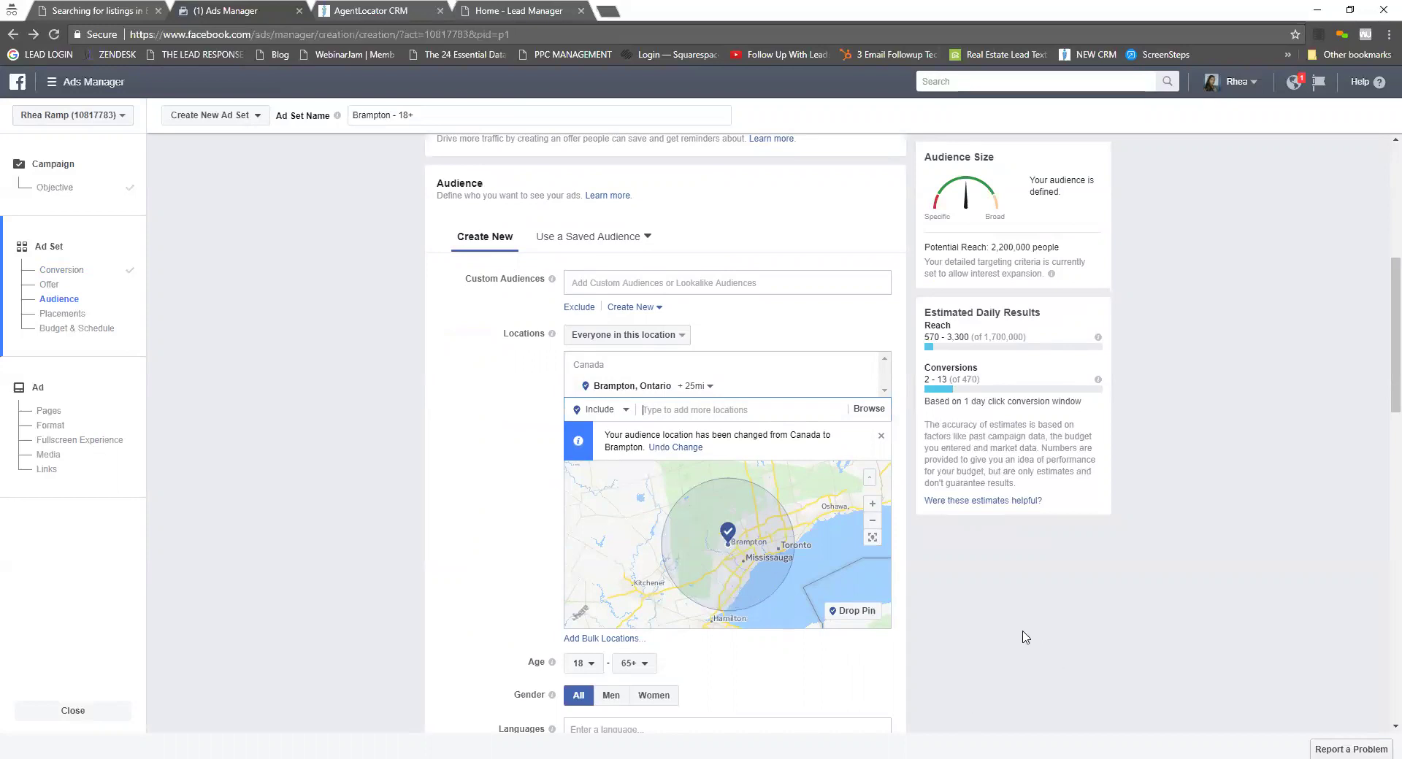
Reduce the Brampton radius from 25 miles to 10 miles
{"action": "left_click", "coordinate": [716, 391]}
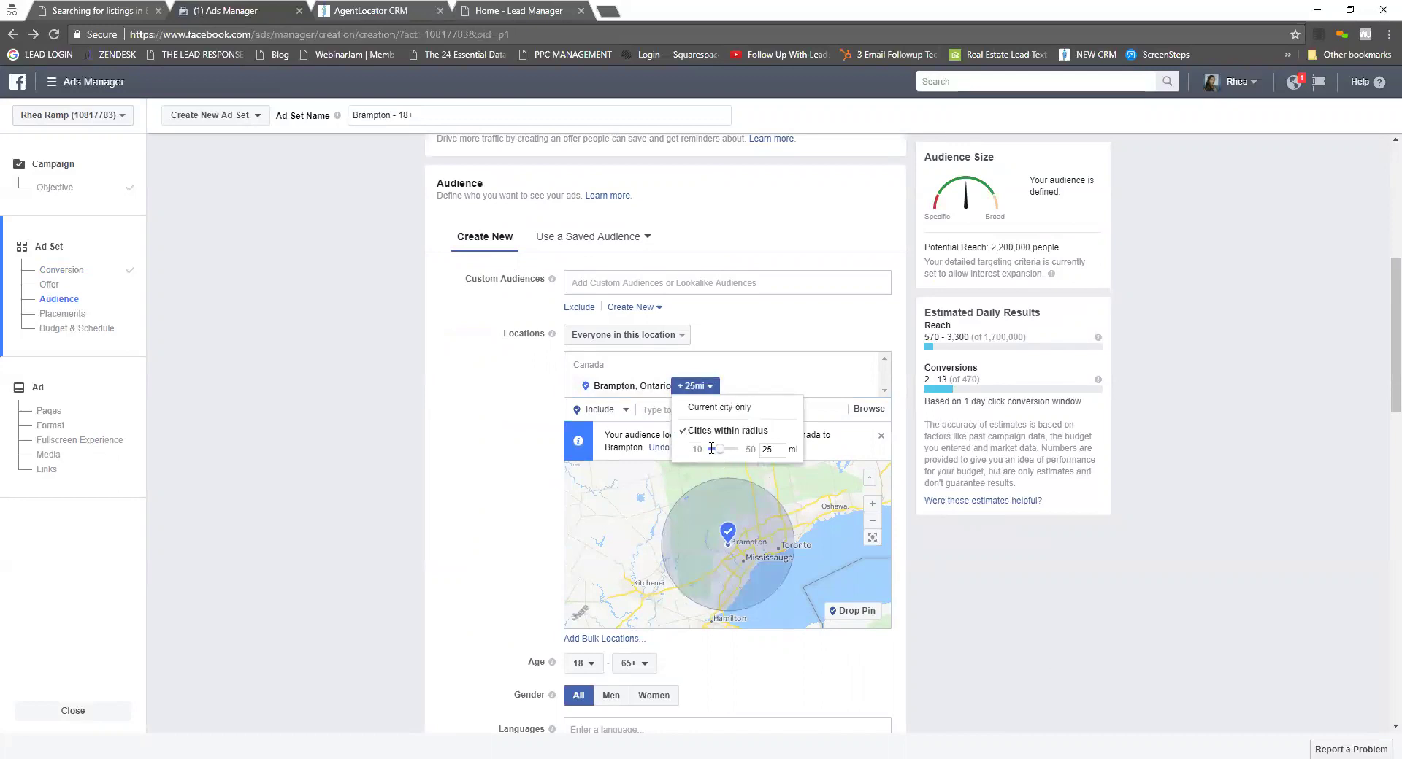
{"action": "left_click_drag", "start_coordinate": [717, 454], "coordinate": [706, 454]}
{"action": "left_click", "coordinate": [970, 602]}
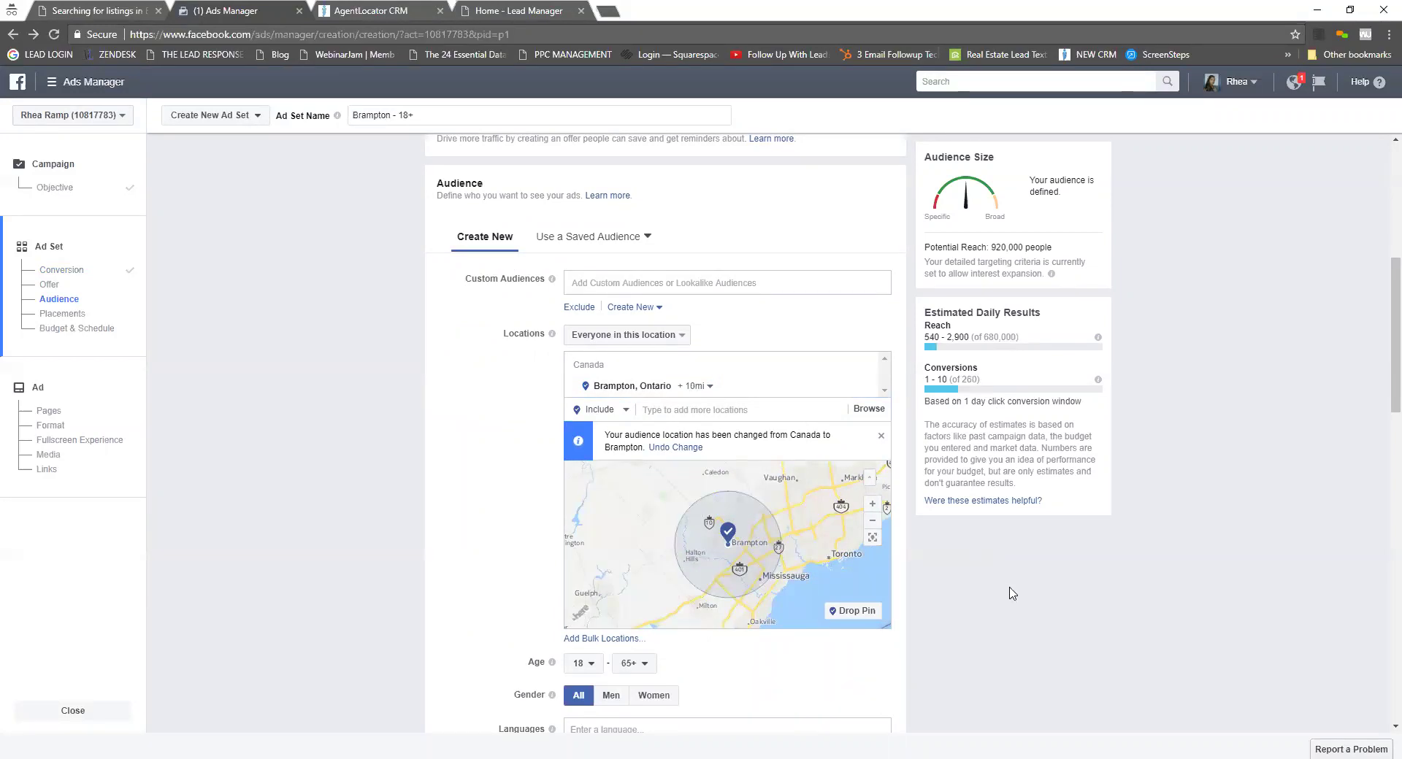
{"action": "scroll", "coordinate": [1006, 594], "scroll_direction": "down", "scroll_amount": 2}
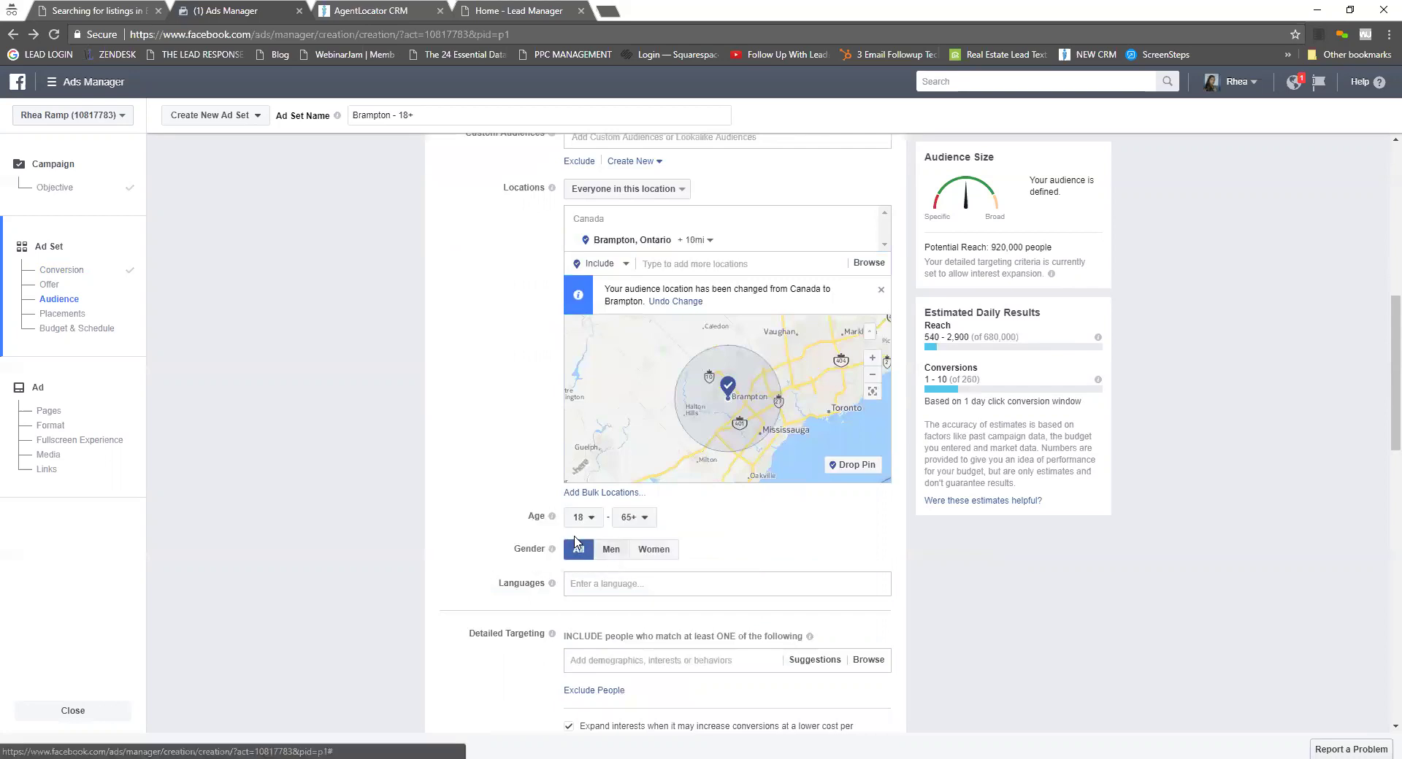
Set the audience's minimum age to 28
{"action": "mouse_move", "coordinate": [552, 554]}
{"action": "left_click", "coordinate": [577, 519]}
{"action": "scroll", "coordinate": [585, 584], "scroll_direction": "down", "scroll_amount": 1}
{"action": "left_click", "coordinate": [600, 641]}
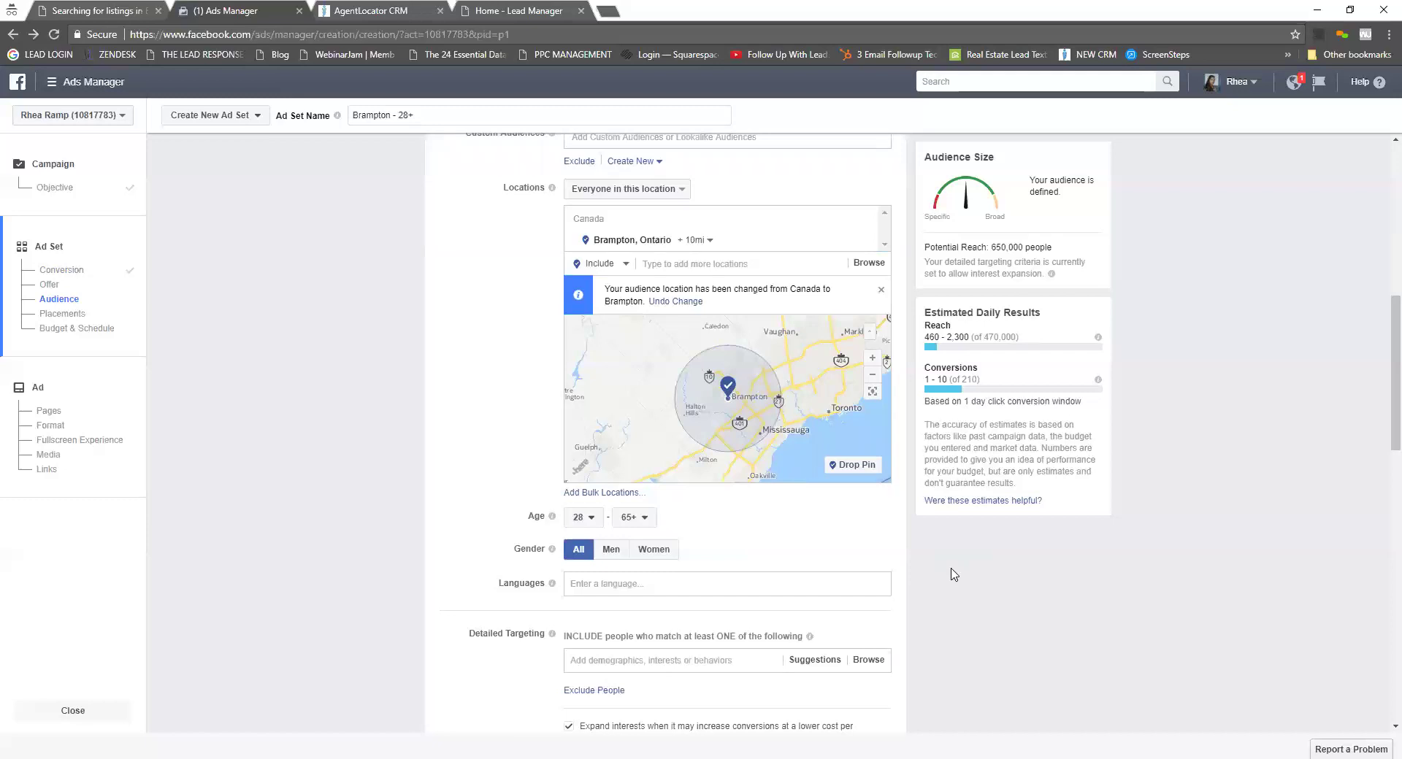
Place the cursor in the Languages field to add an audience language
{"action": "scroll", "coordinate": [953, 575], "scroll_direction": "down", "scroll_amount": 2}
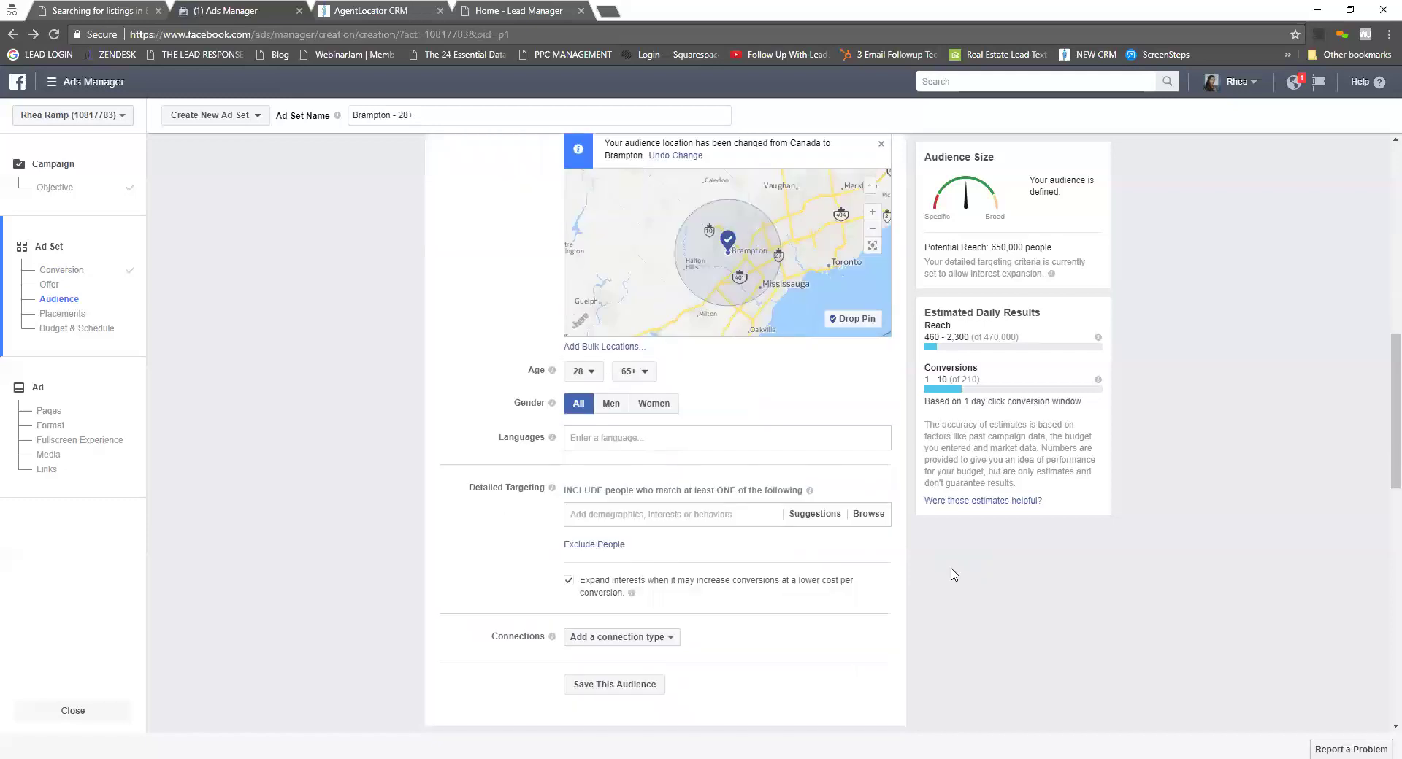
{"action": "left_click", "coordinate": [698, 439]}
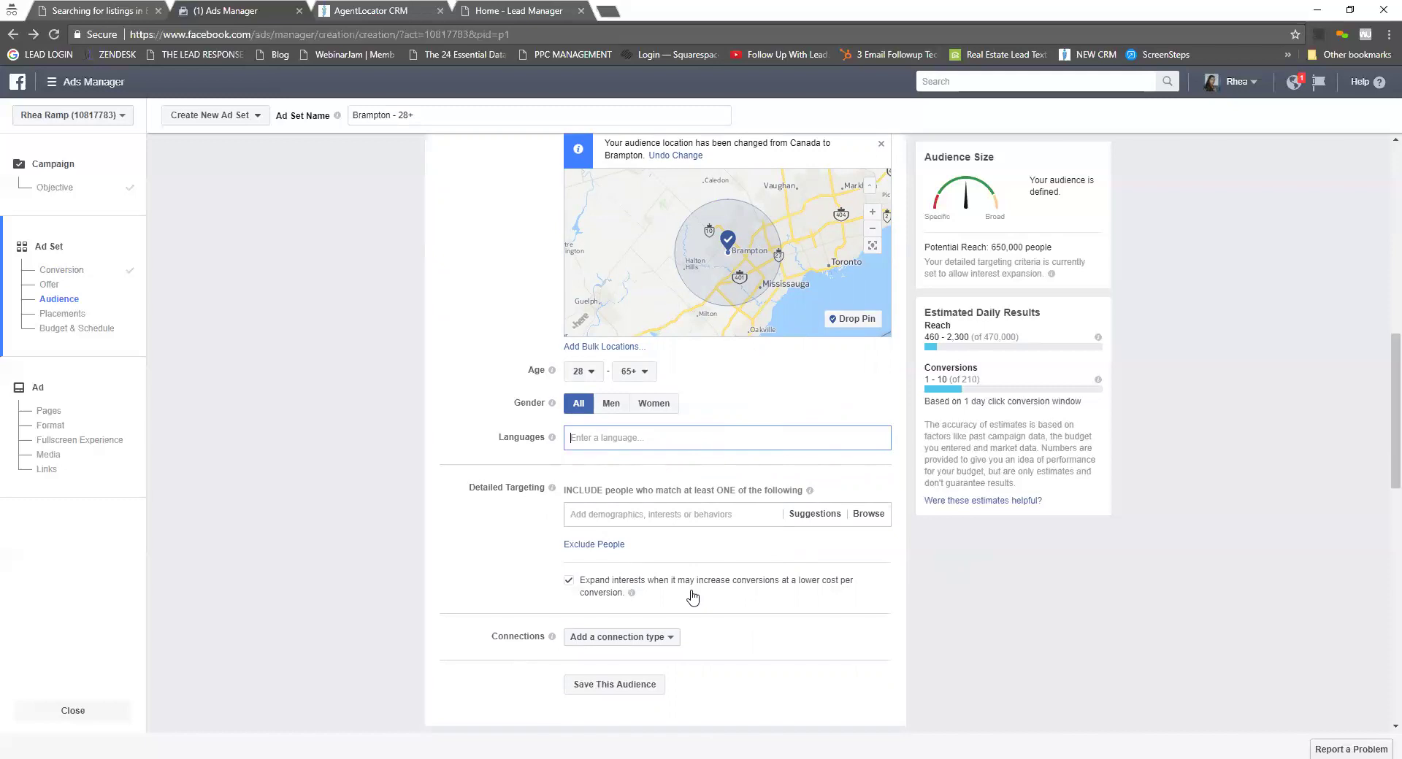
{"action": "scroll", "coordinate": [678, 581], "scroll_direction": "down", "scroll_amount": 3}
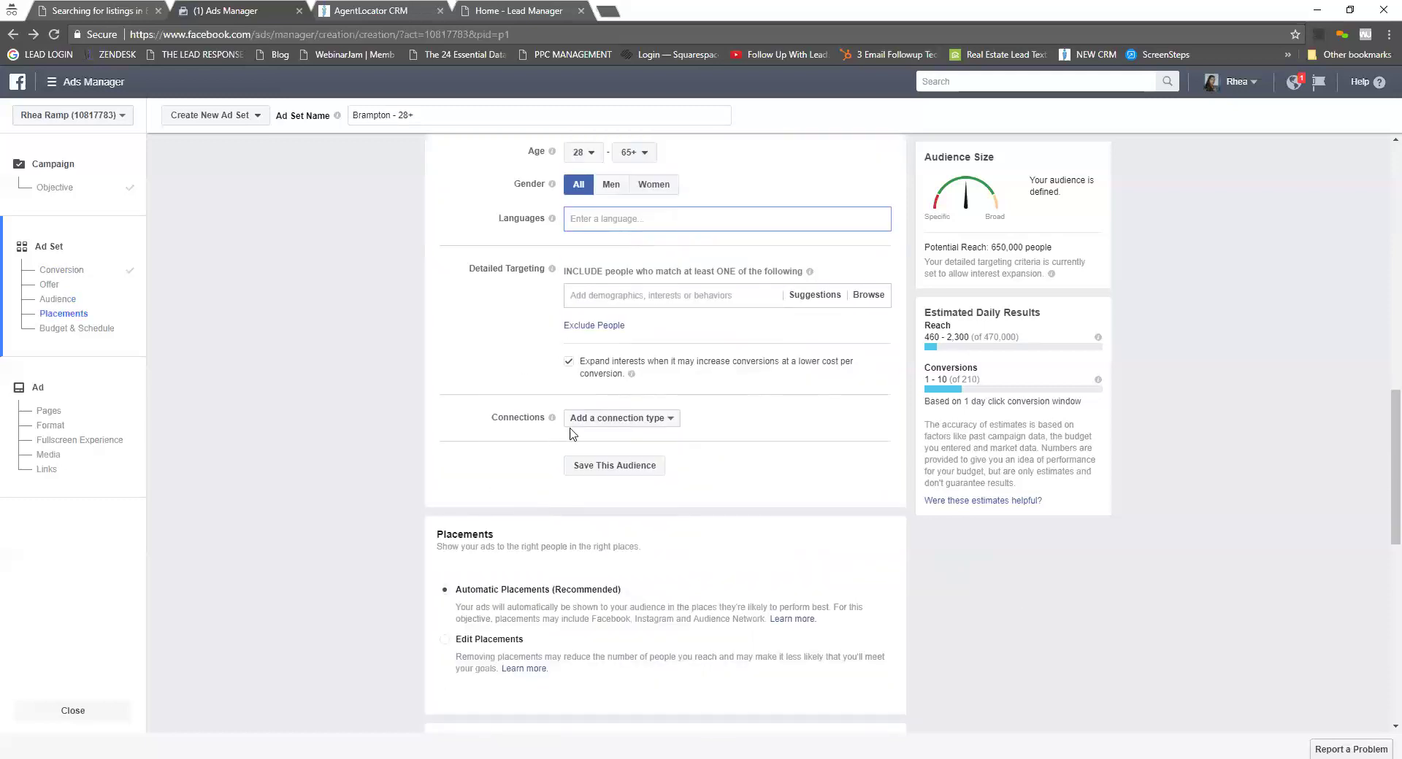
Add a Facebook Pages connection rule excluding people who like your Page
{"action": "left_click", "coordinate": [652, 419]}
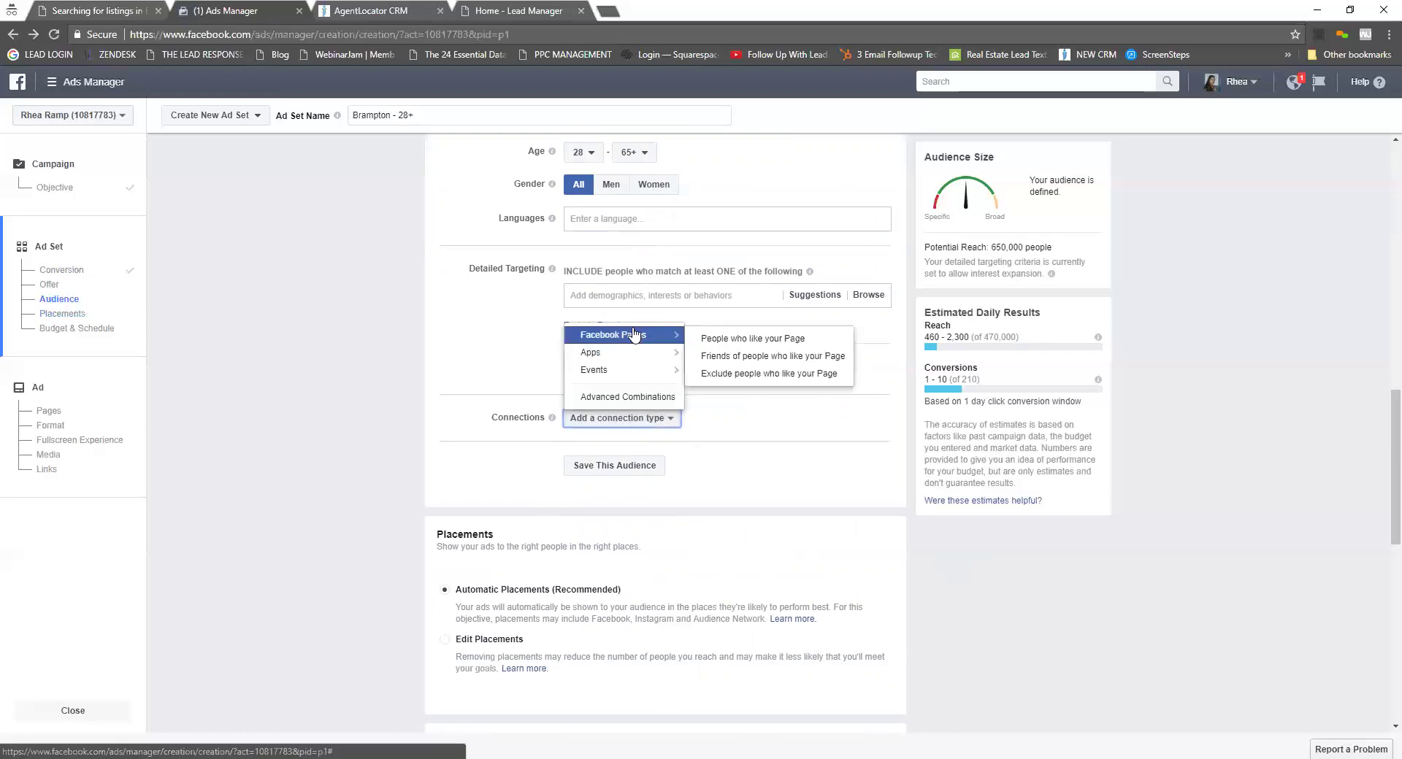
{"action": "mouse_move", "coordinate": [640, 376]}
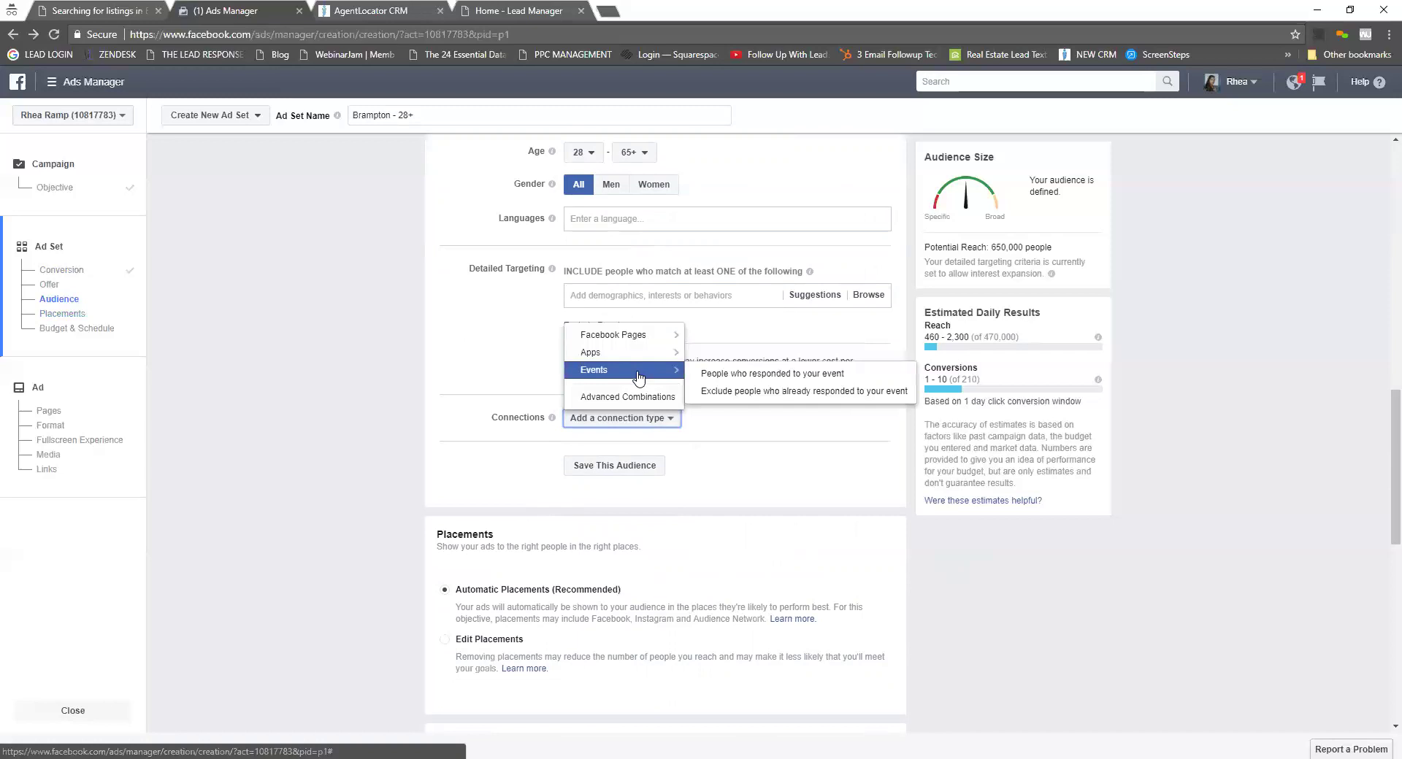
{"action": "mouse_move", "coordinate": [630, 338]}
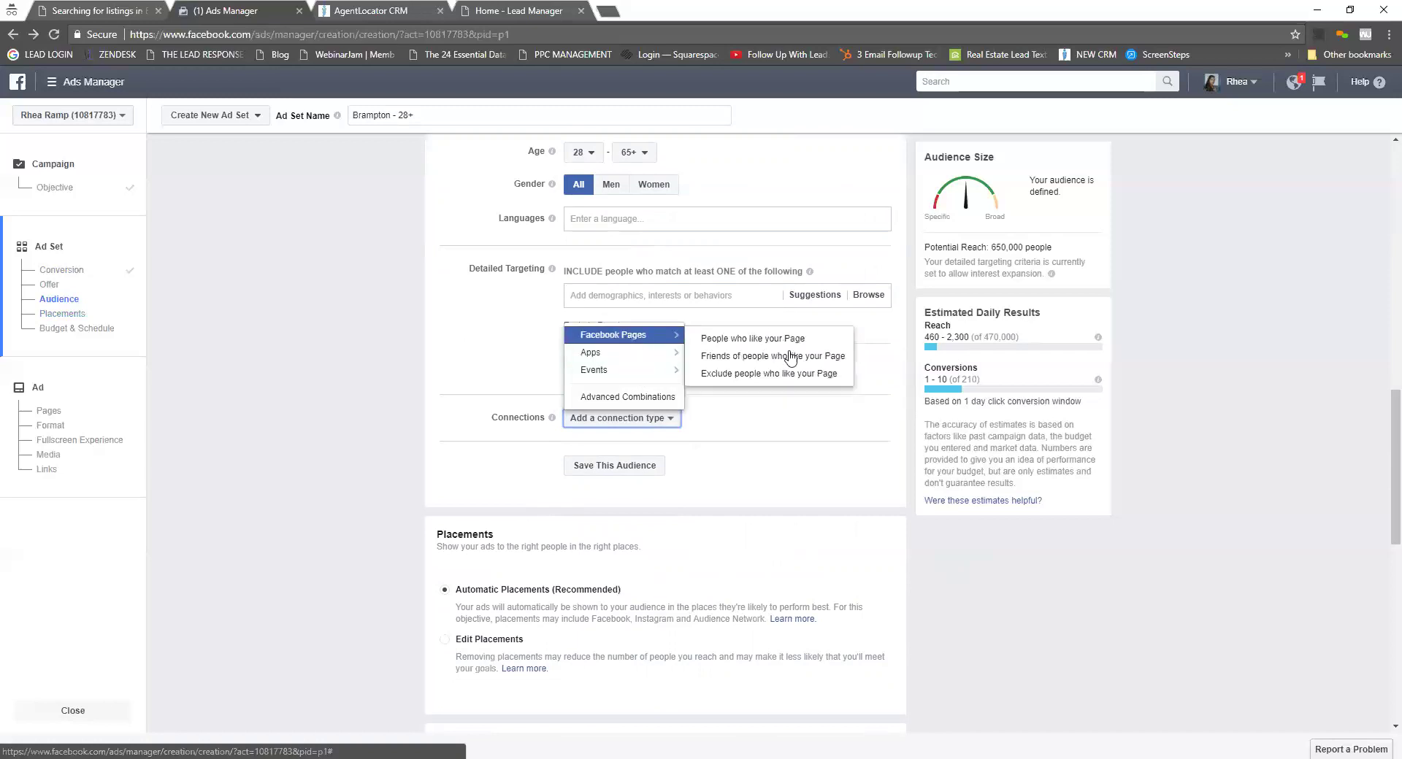
{"action": "left_click", "coordinate": [790, 374]}
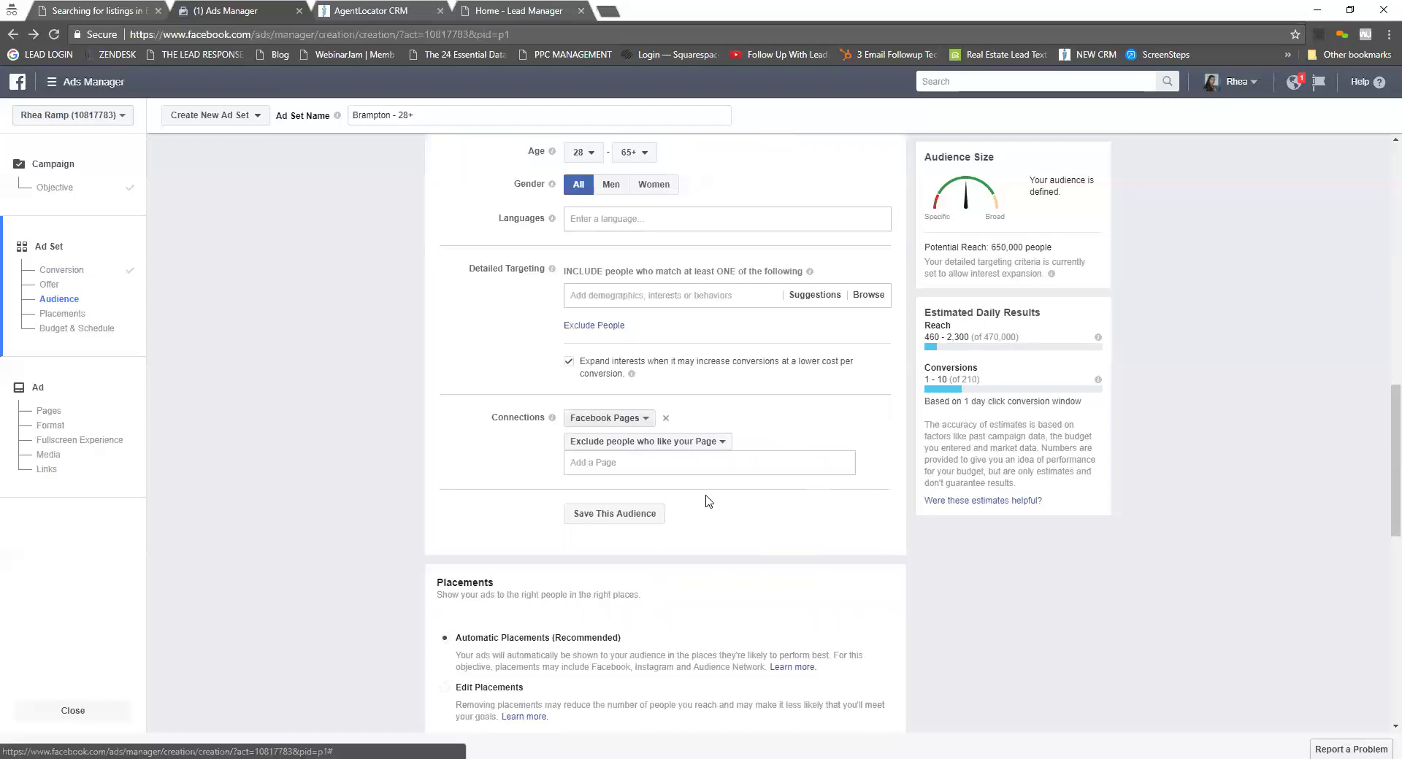
Save the current Brampton audience under the name buyerbramptonjuly7
{"action": "left_click", "coordinate": [634, 518]}
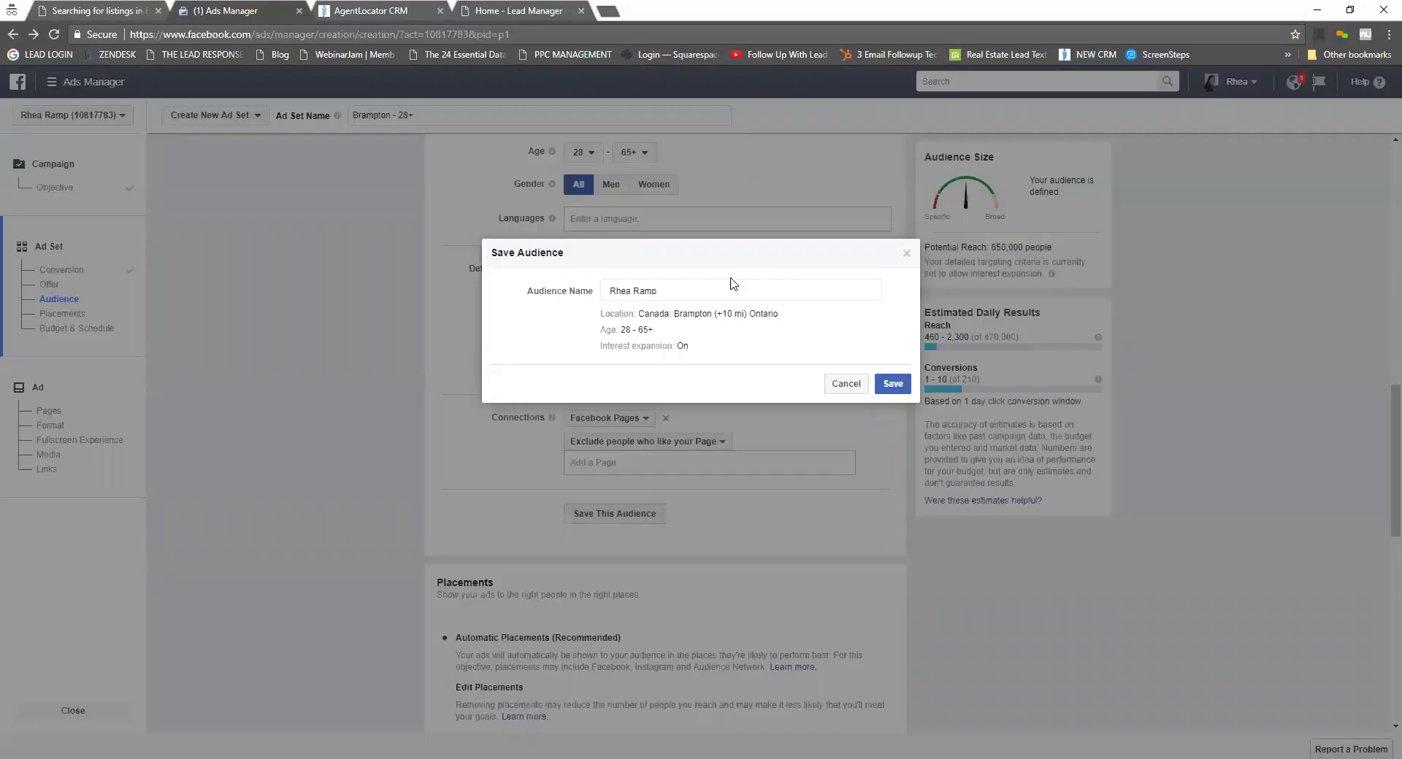
{"action": "type", "text": "buyerbrampton"}
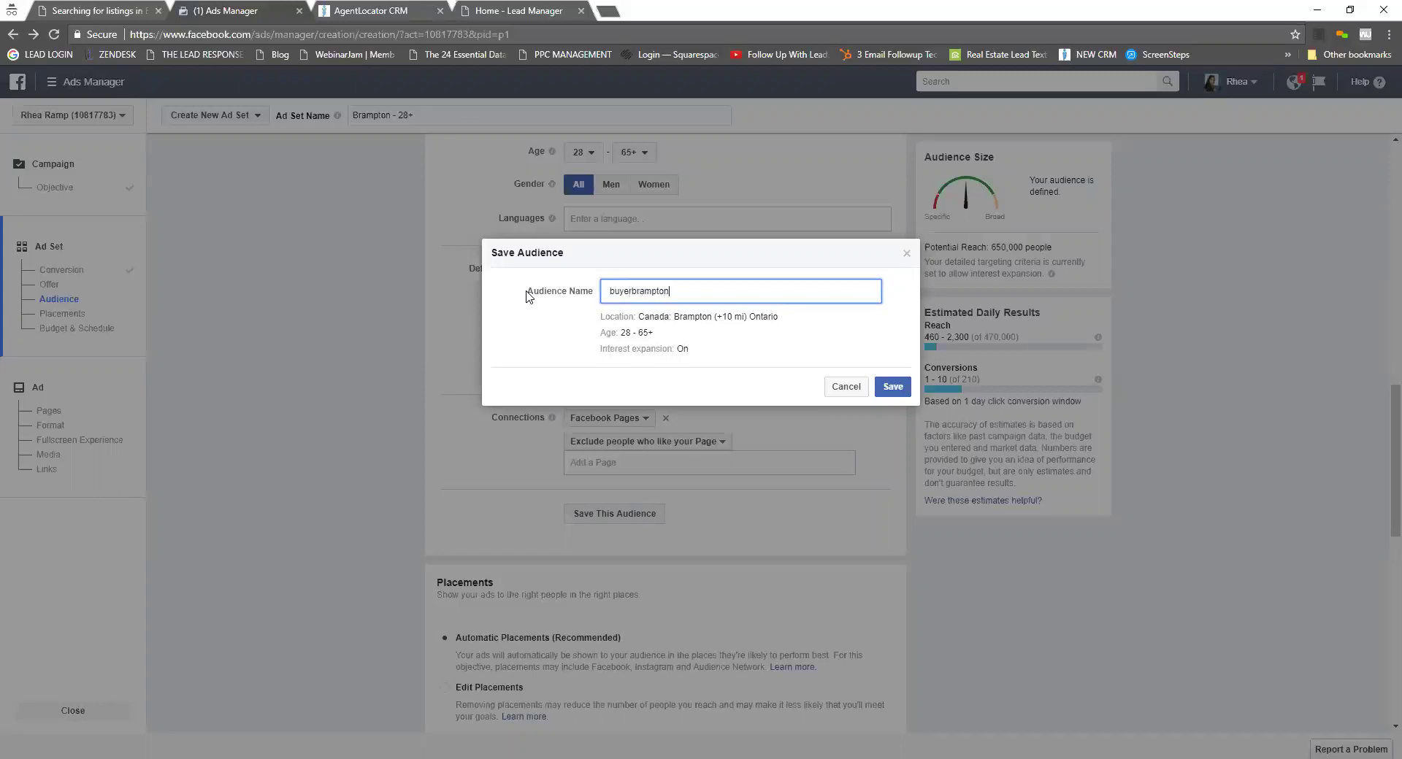
{"action": "type", "text": "july7"}
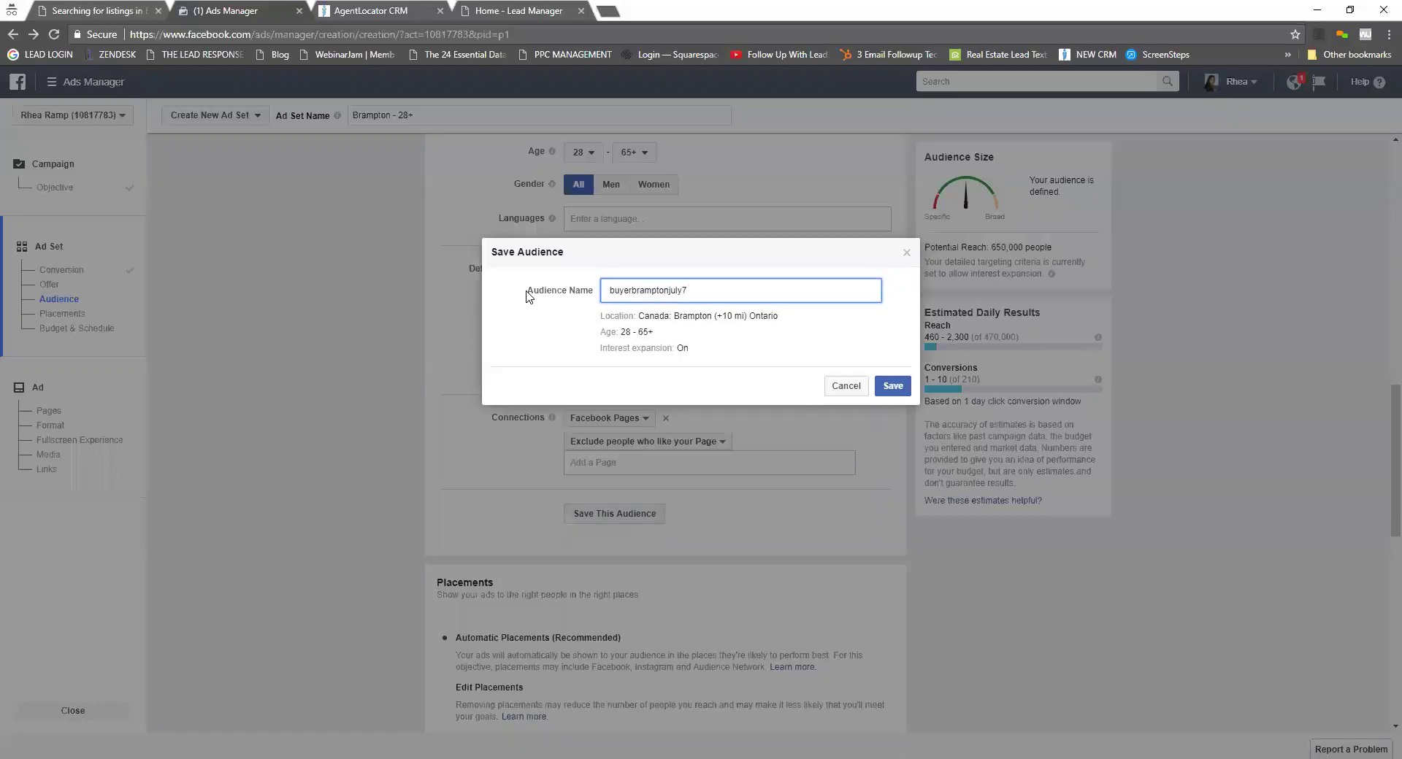
{"action": "left_click", "coordinate": [892, 387]}
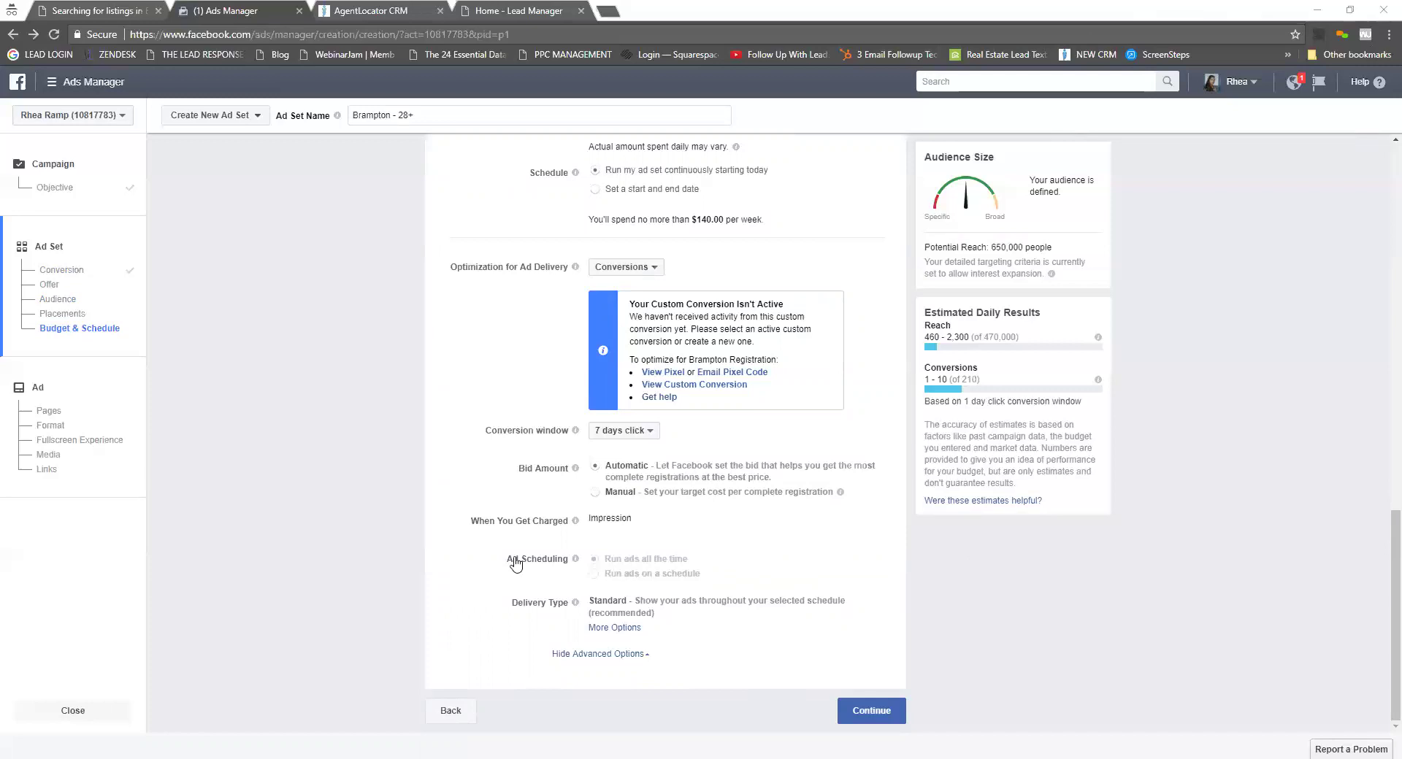
{"action": "scroll", "coordinate": [502, 471], "scroll_direction": "up", "scroll_amount": 6}
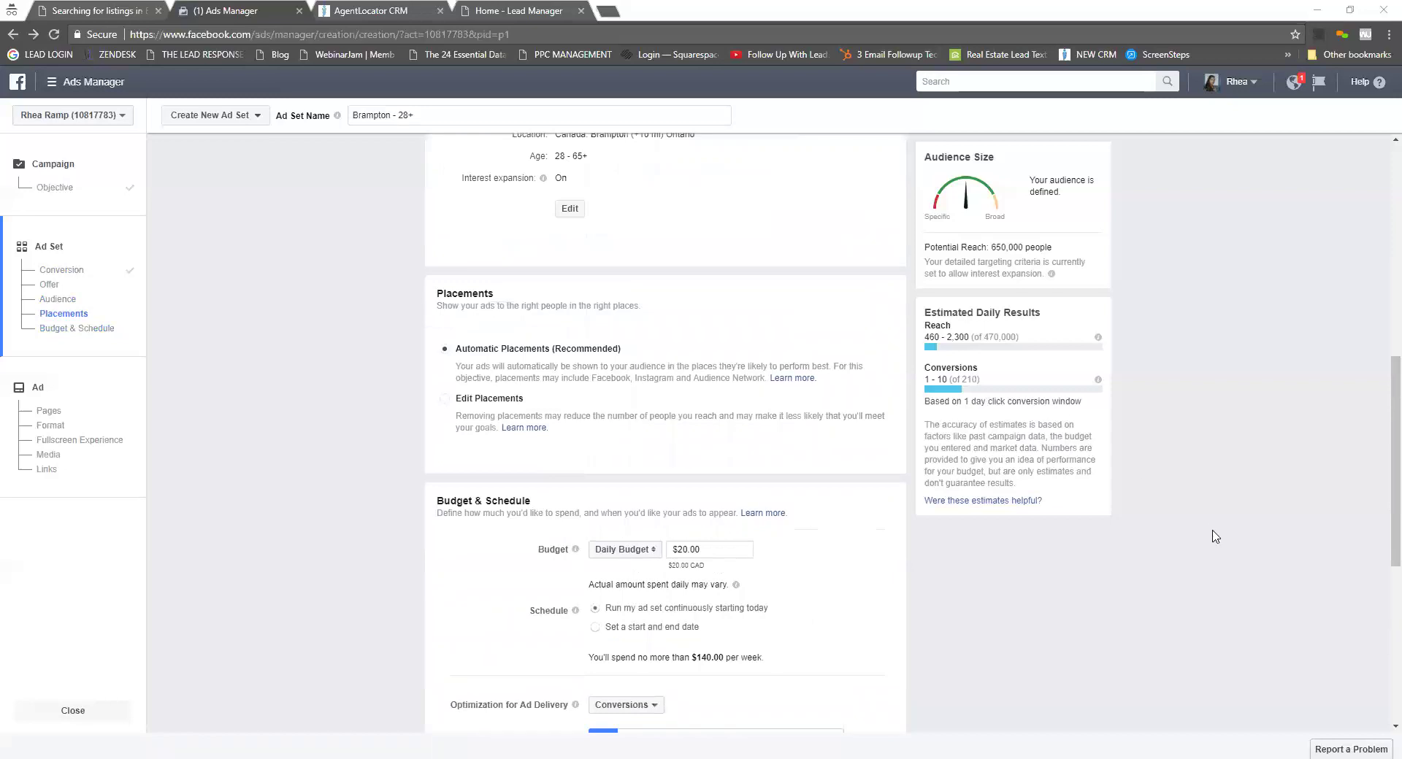
{"action": "scroll", "coordinate": [1250, 552], "scroll_direction": "up", "scroll_amount": 4}
{"action": "scroll", "coordinate": [1253, 552], "scroll_direction": "up", "scroll_amount": 2}
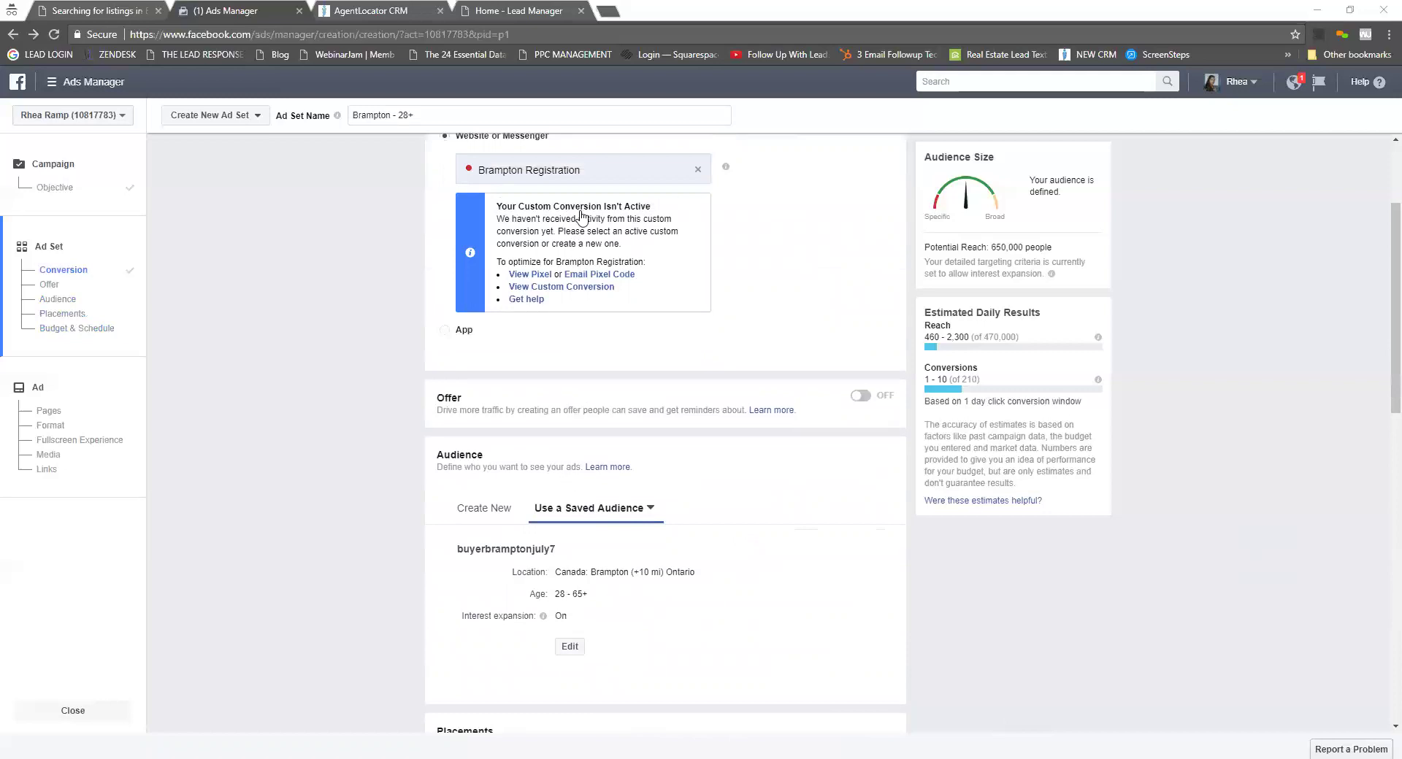
{"action": "scroll", "coordinate": [726, 542], "scroll_direction": "down", "scroll_amount": 4}
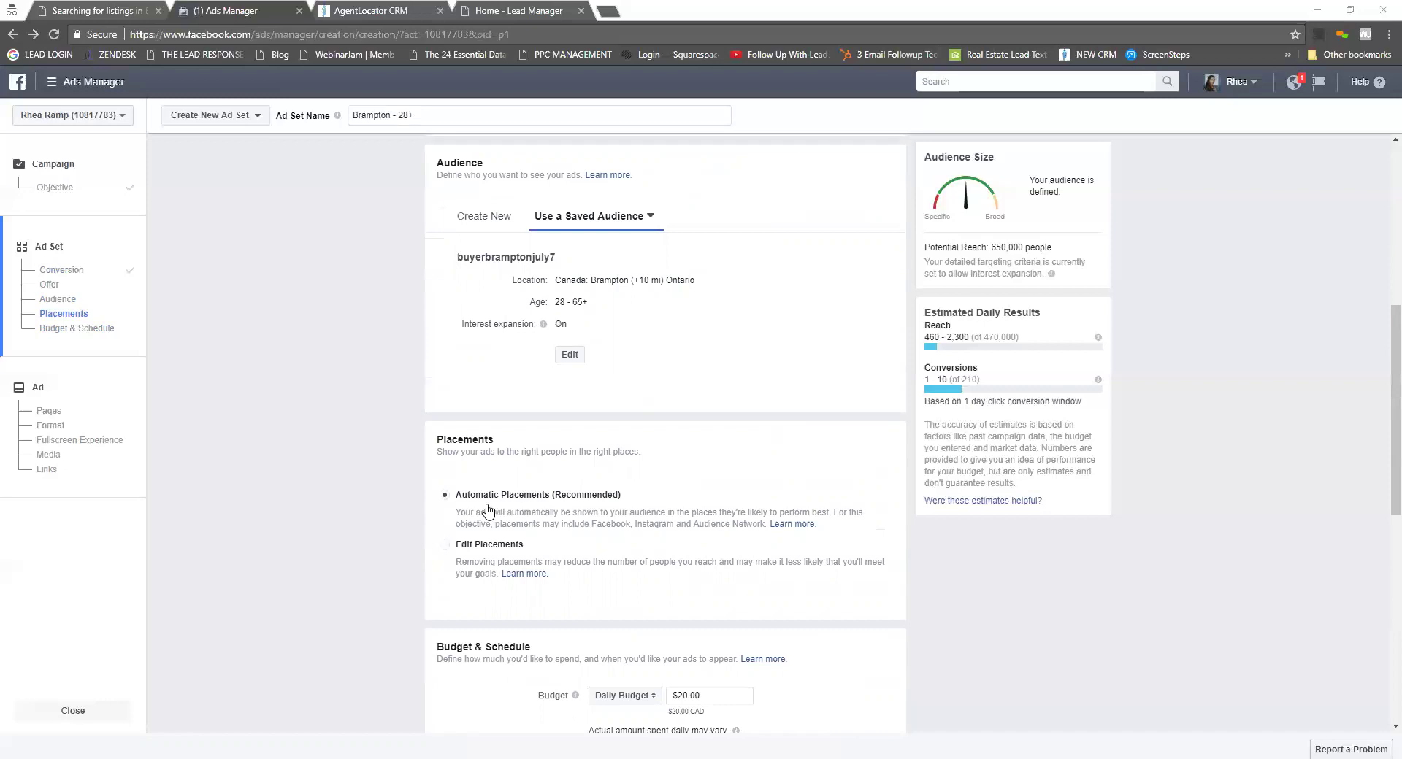
{"action": "left_click", "coordinate": [445, 545]}
{"action": "scroll", "coordinate": [1000, 588], "scroll_direction": "down", "scroll_amount": 2}
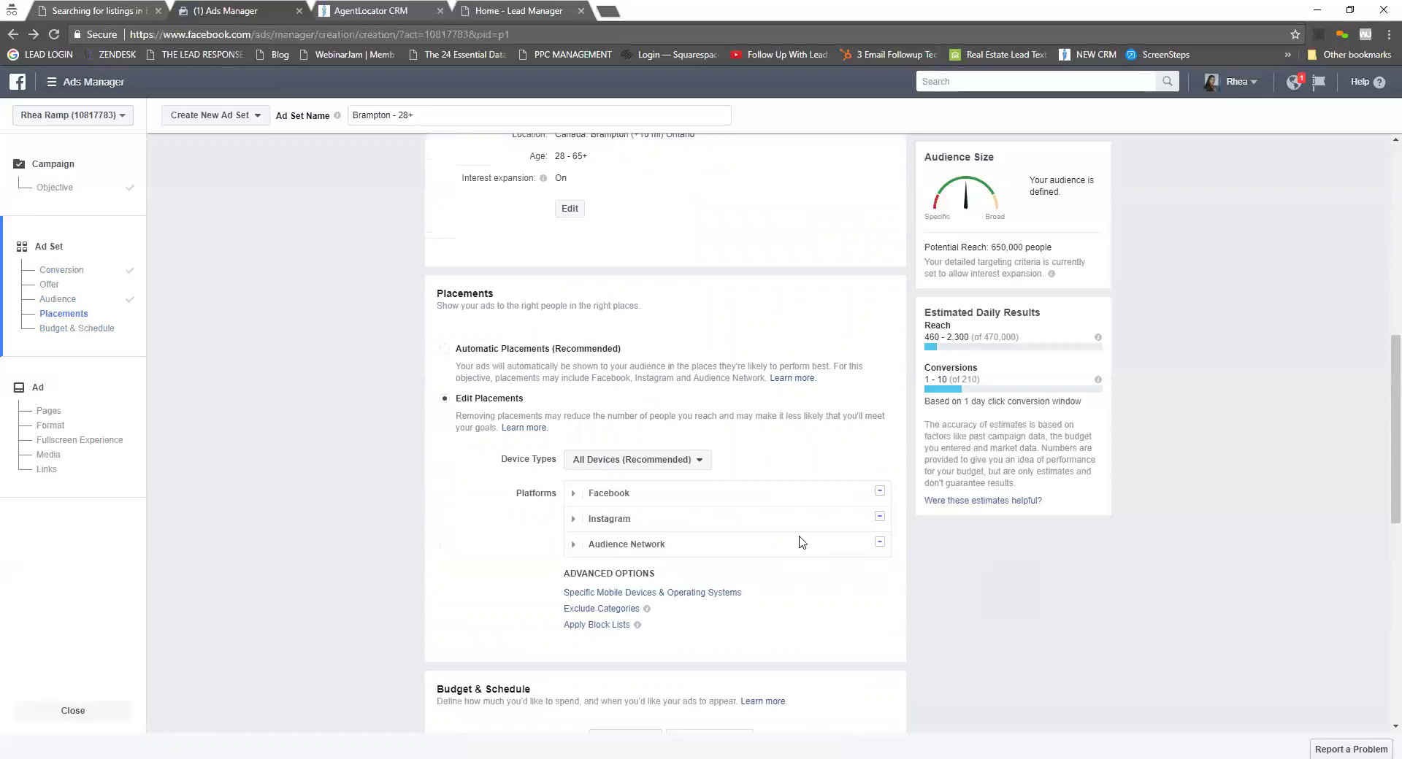
{"action": "mouse_move", "coordinate": [788, 496]}
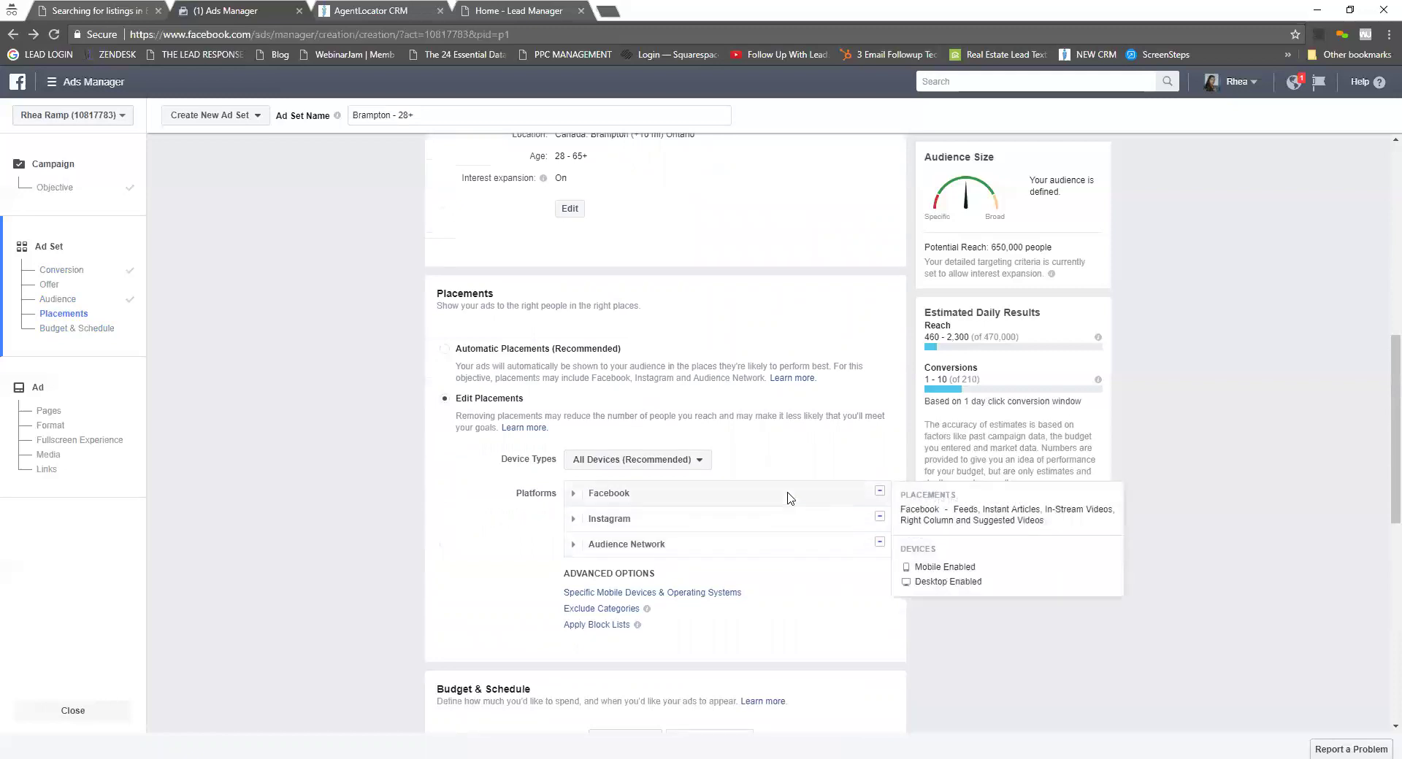
{"action": "left_click", "coordinate": [573, 493]}
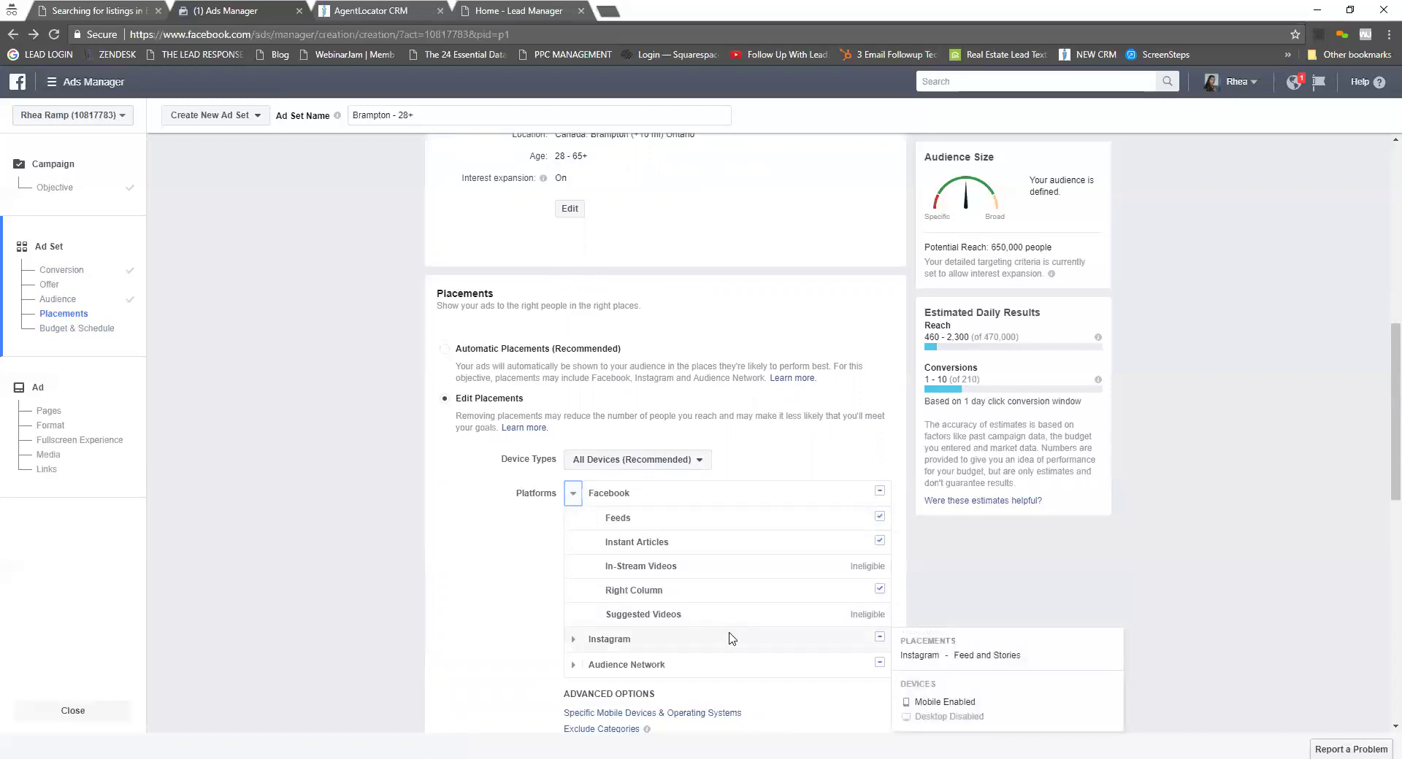
{"action": "scroll", "coordinate": [725, 635], "scroll_direction": "down", "scroll_amount": 1}
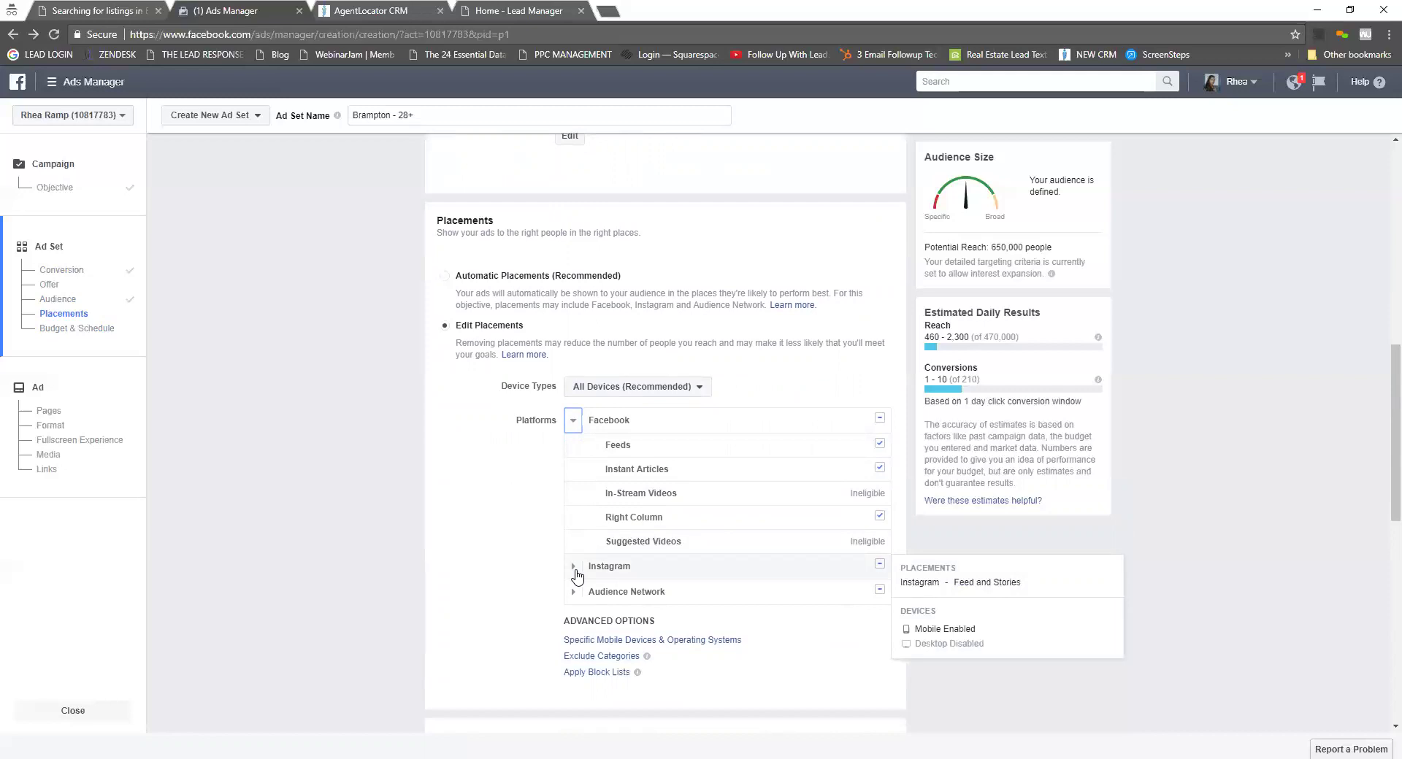
{"action": "mouse_move", "coordinate": [599, 591]}
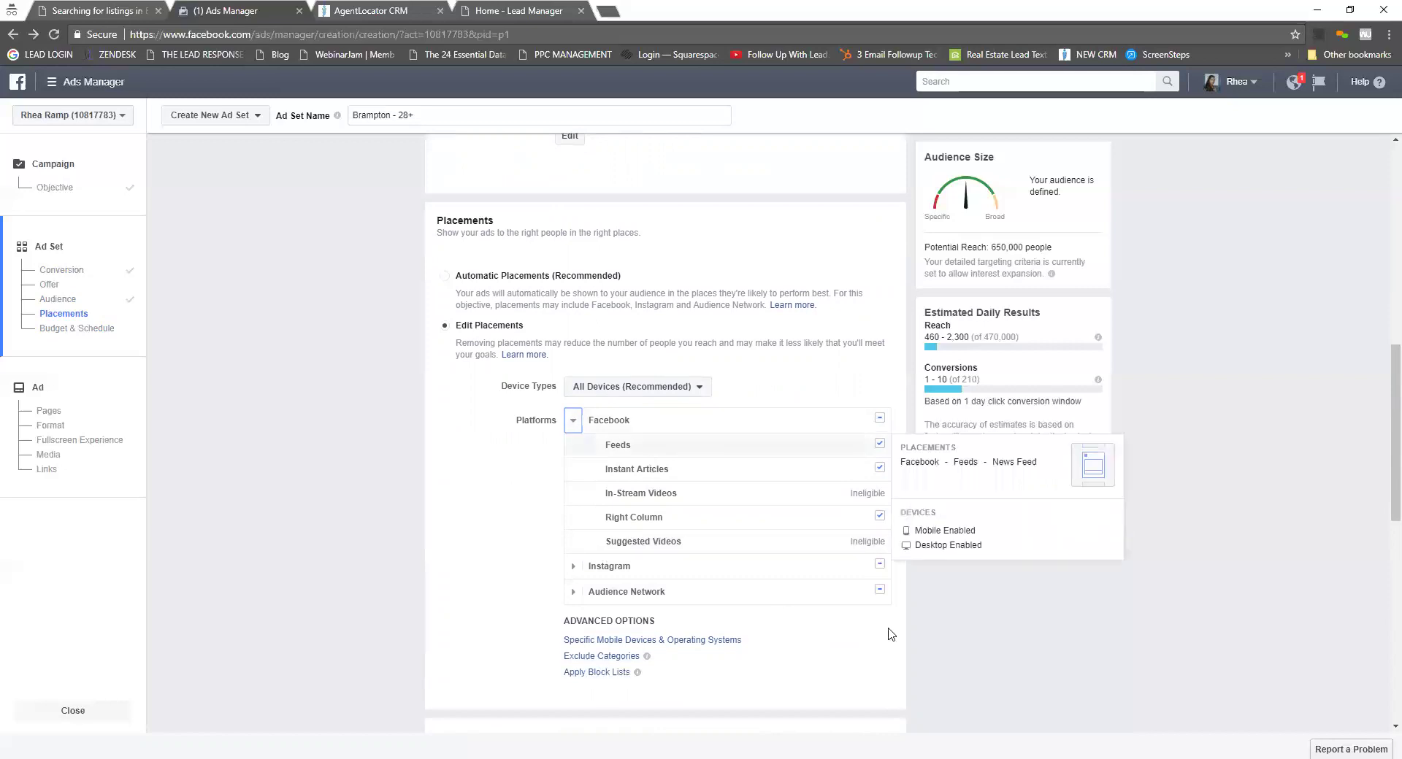
{"action": "left_click", "coordinate": [444, 276]}
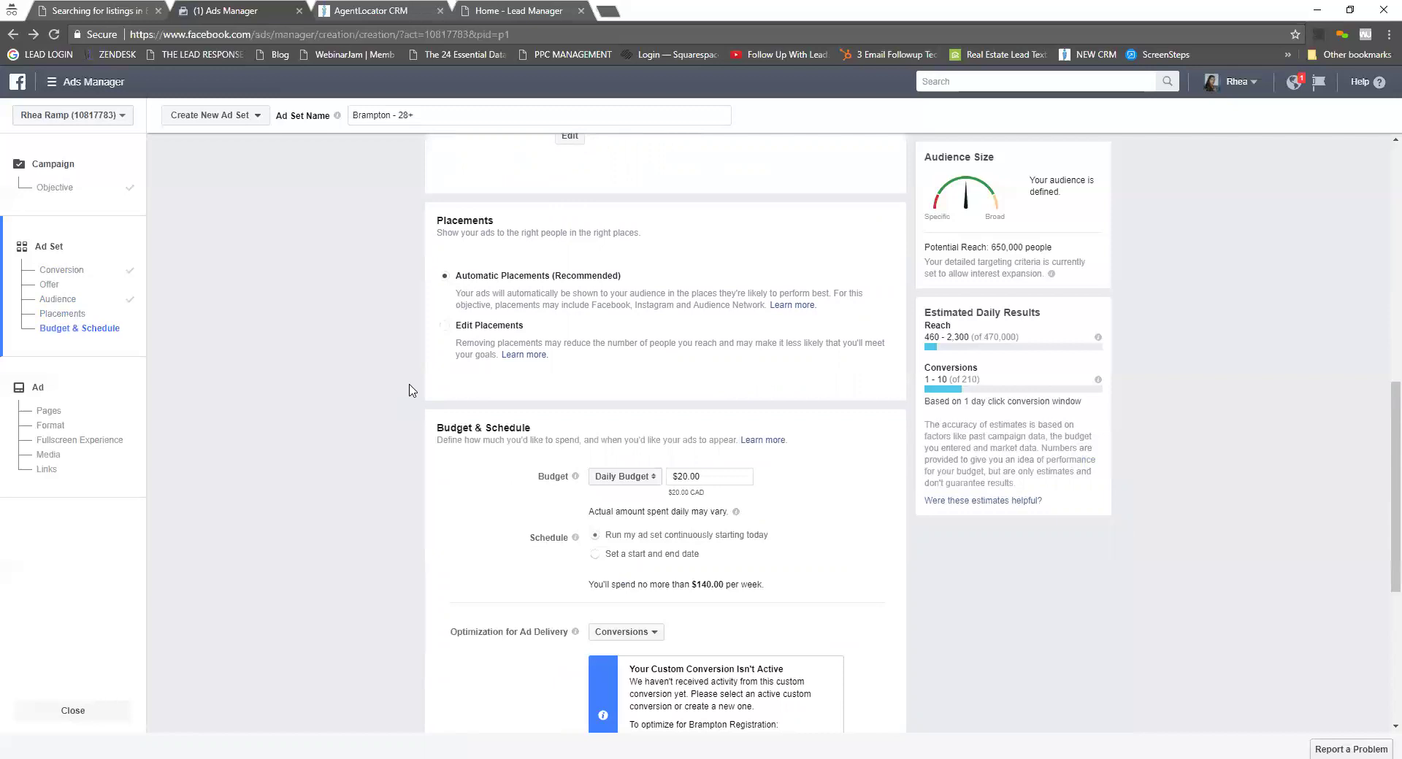
Switch the ad set budget to a $350.00 Lifetime Budget
{"action": "scroll", "coordinate": [409, 390], "scroll_direction": "down", "scroll_amount": 2}
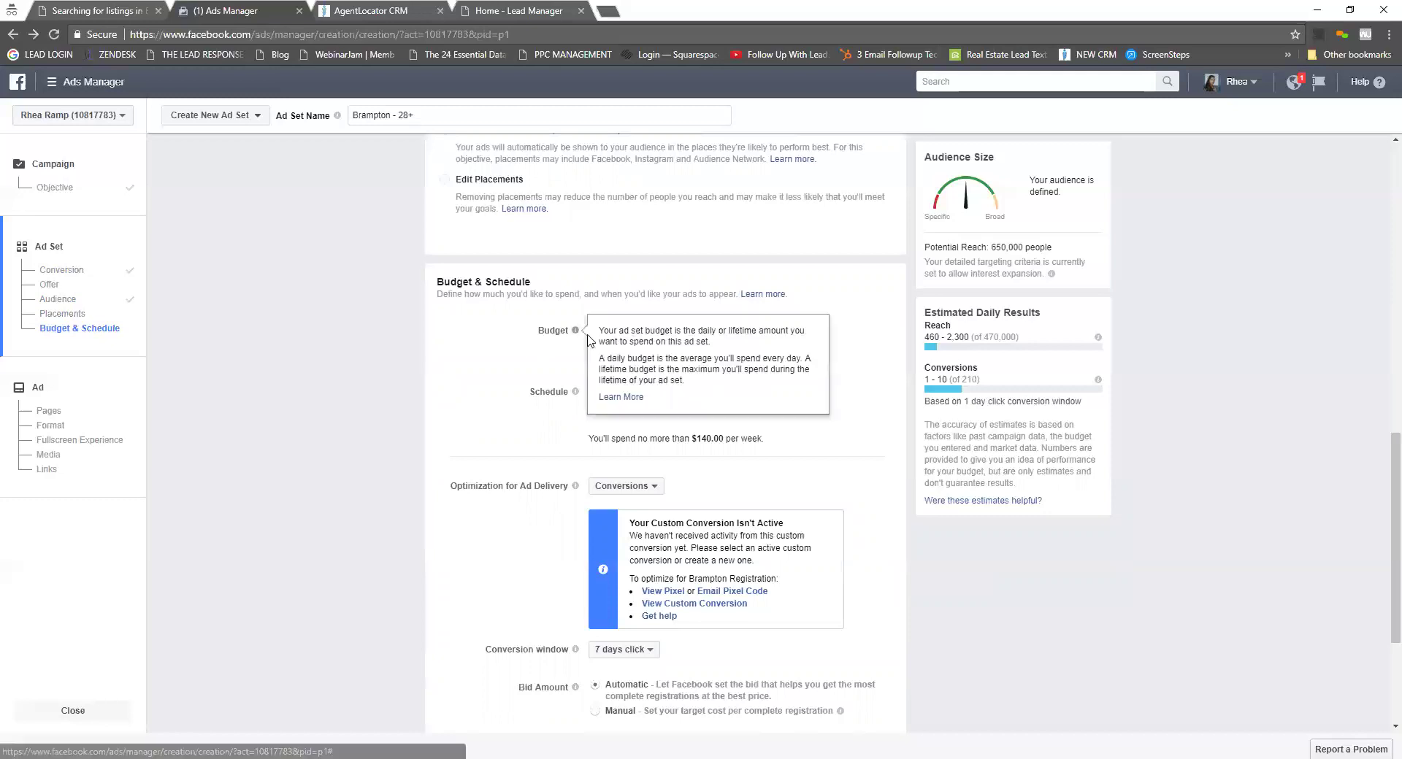
{"action": "left_click", "coordinate": [613, 332]}
{"action": "left_click", "coordinate": [621, 347]}
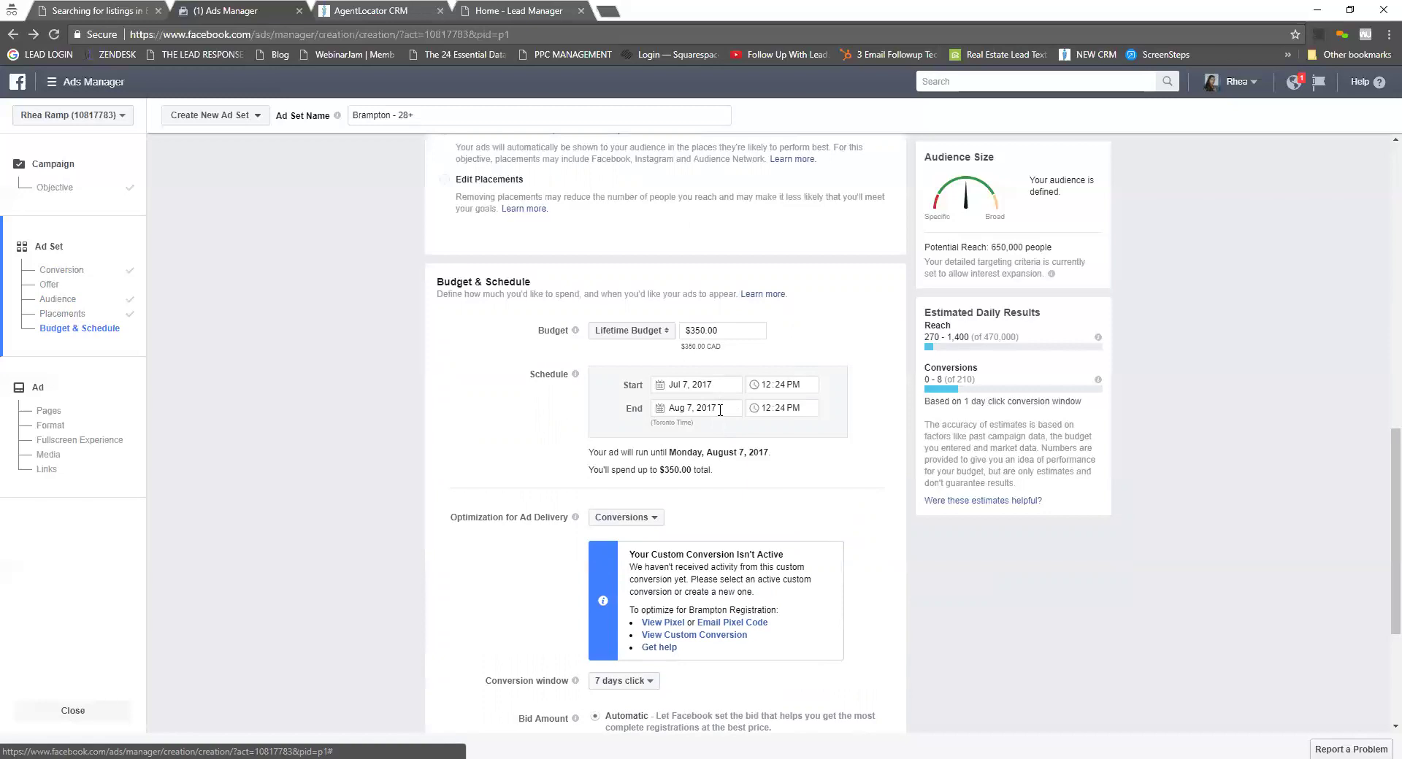
Keep Aug 7, 2017 as the schedule's end date
{"action": "left_click", "coordinate": [719, 408]}
{"action": "left_click", "coordinate": [667, 435]}
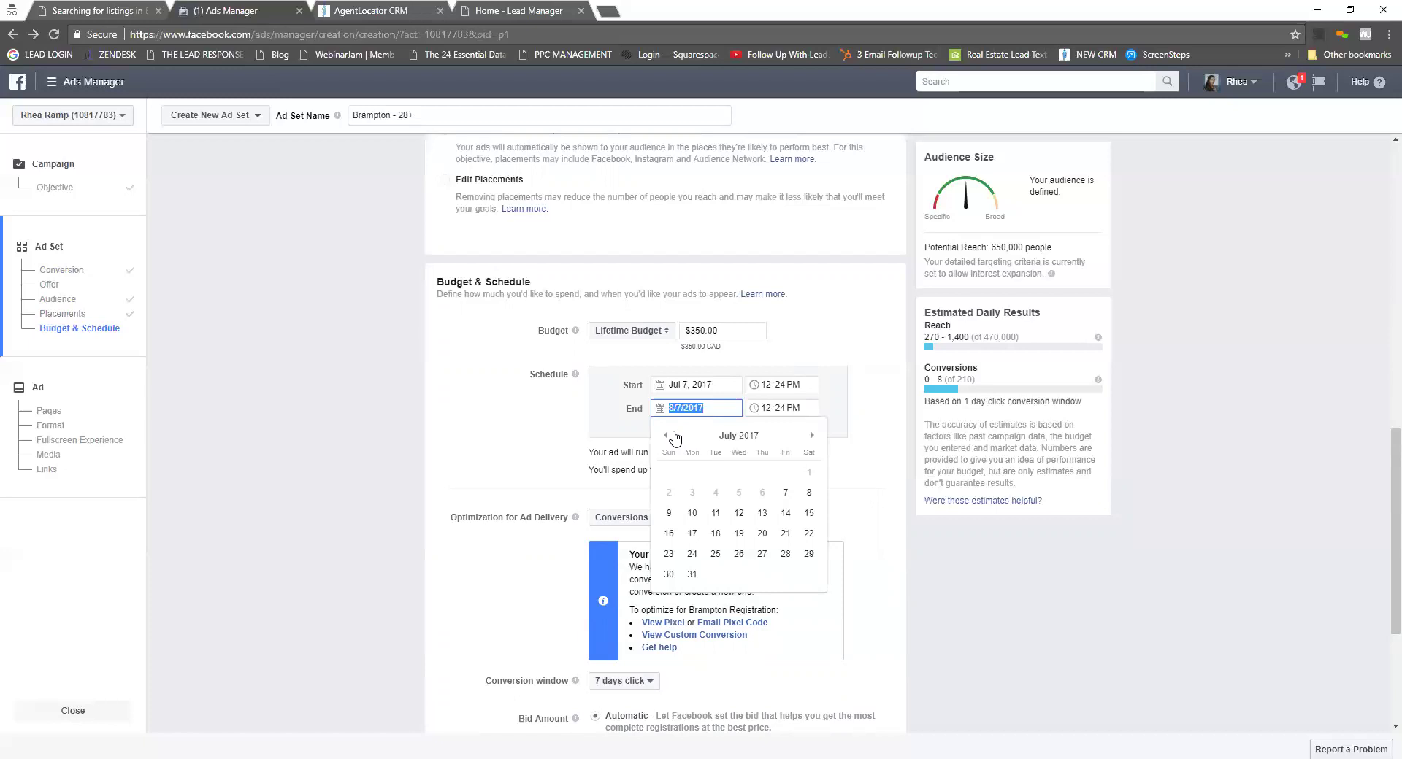
{"action": "left_click", "coordinate": [879, 520]}
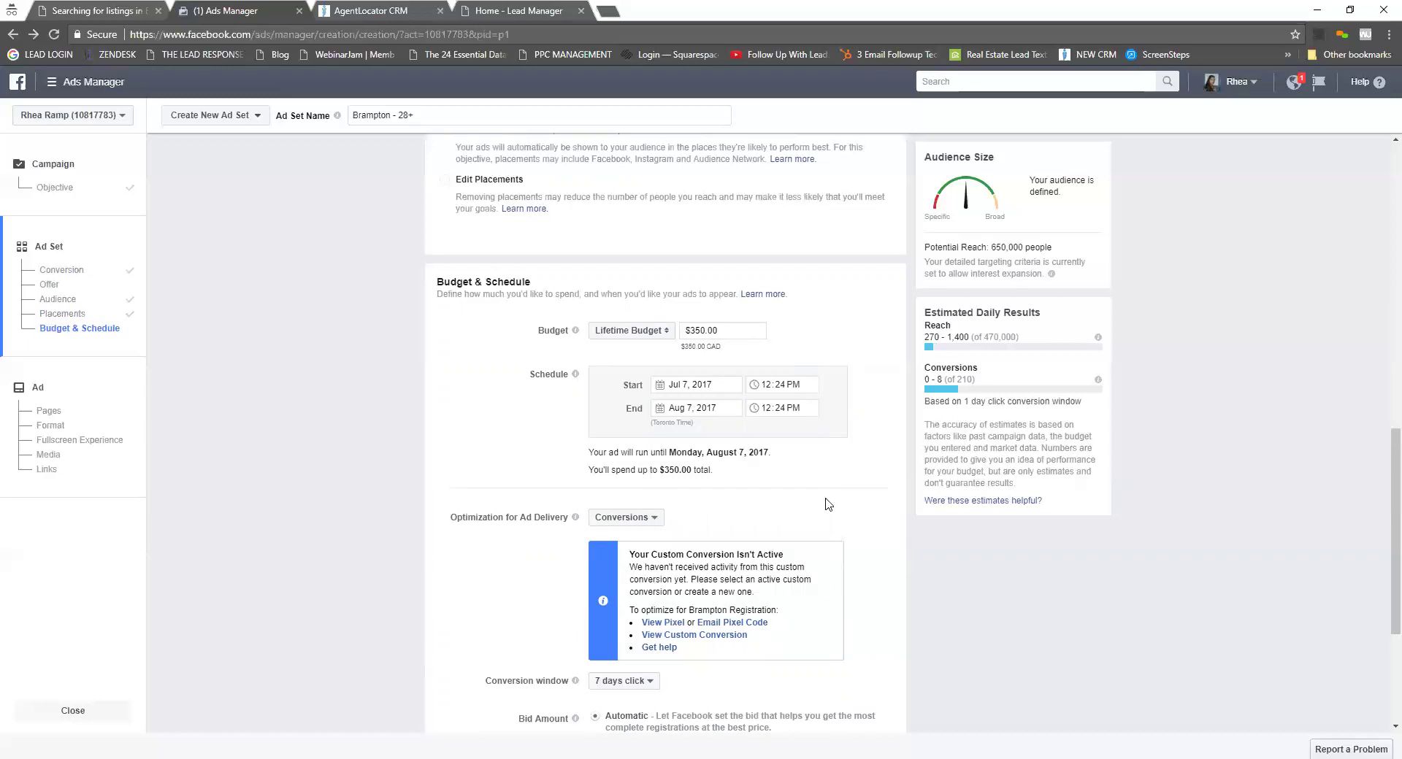
{"action": "scroll", "coordinate": [858, 533], "scroll_direction": "down", "scroll_amount": 1}
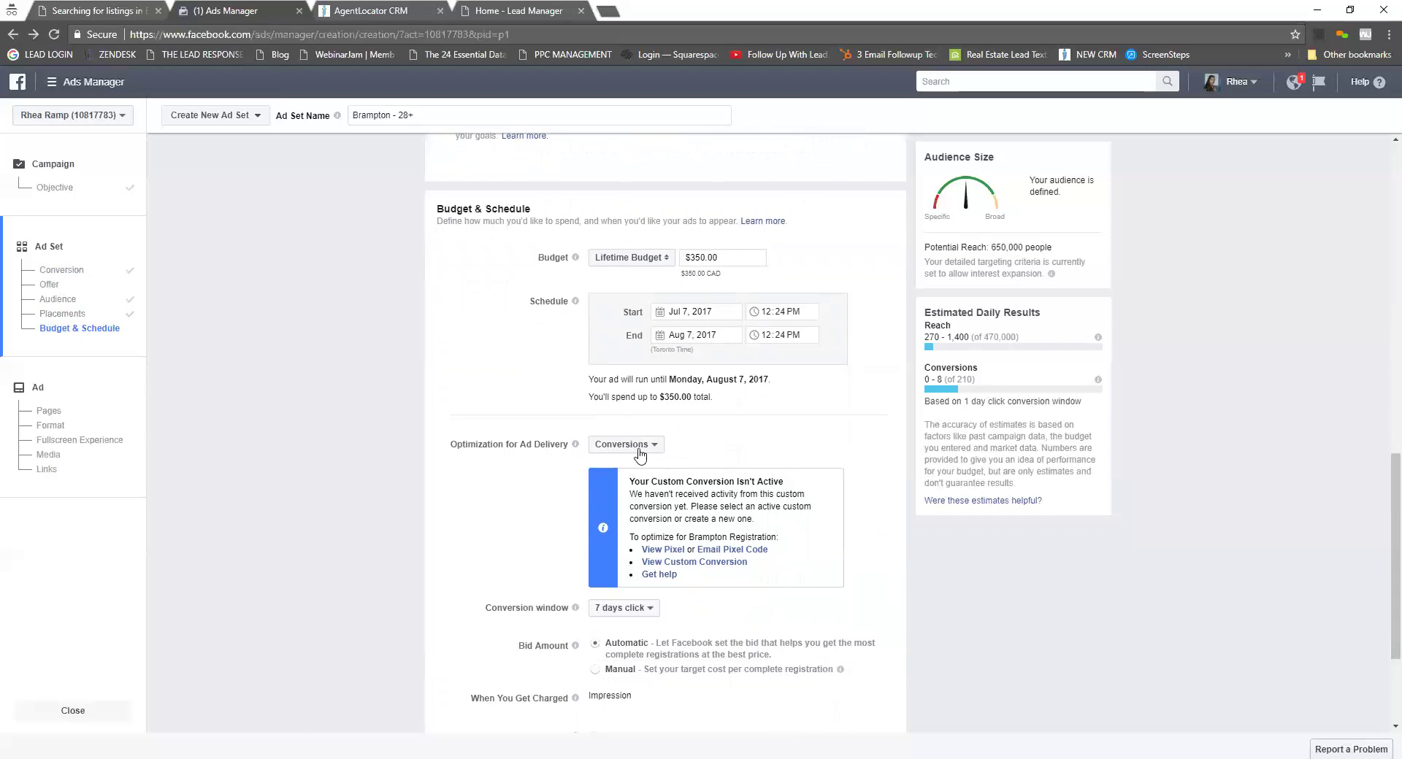
{"action": "left_click", "coordinate": [646, 448]}
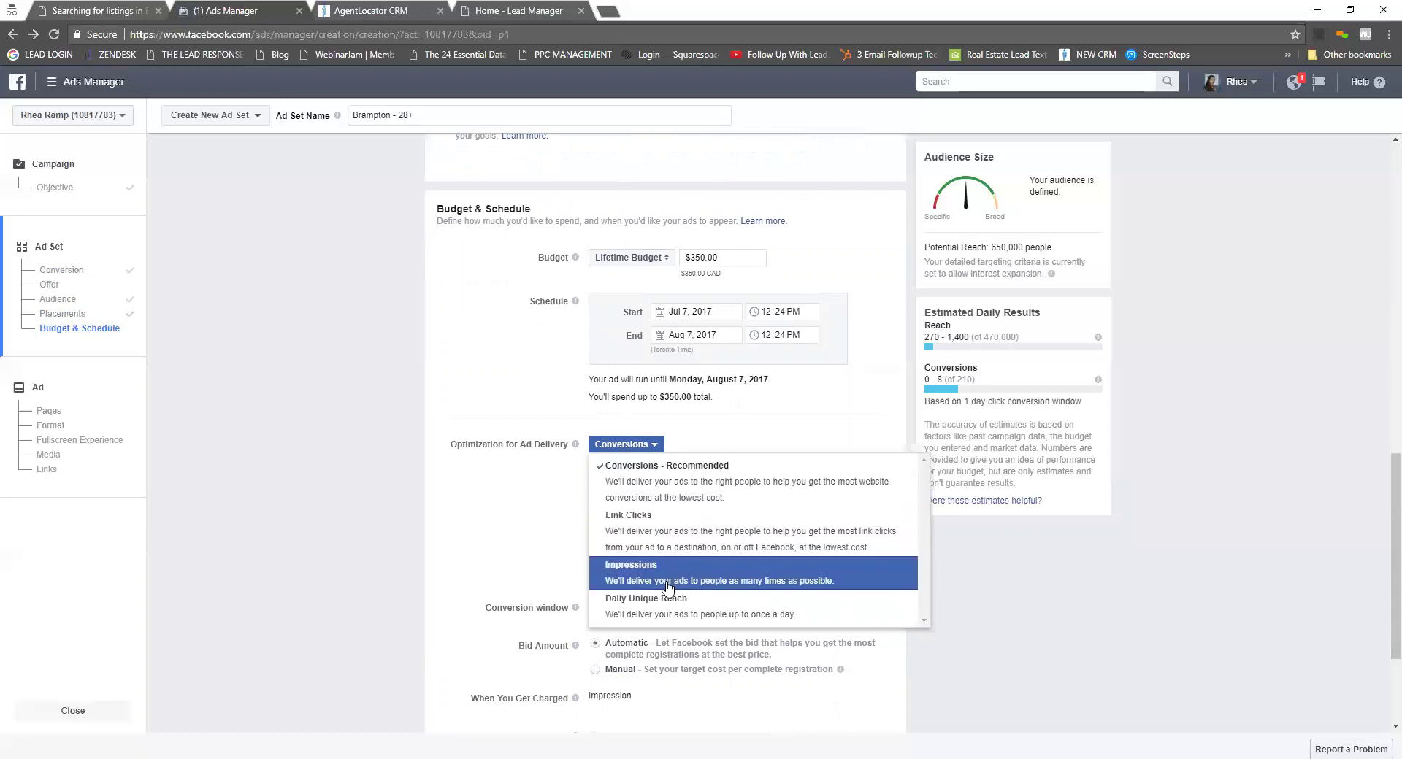
{"action": "left_click", "coordinate": [583, 511]}
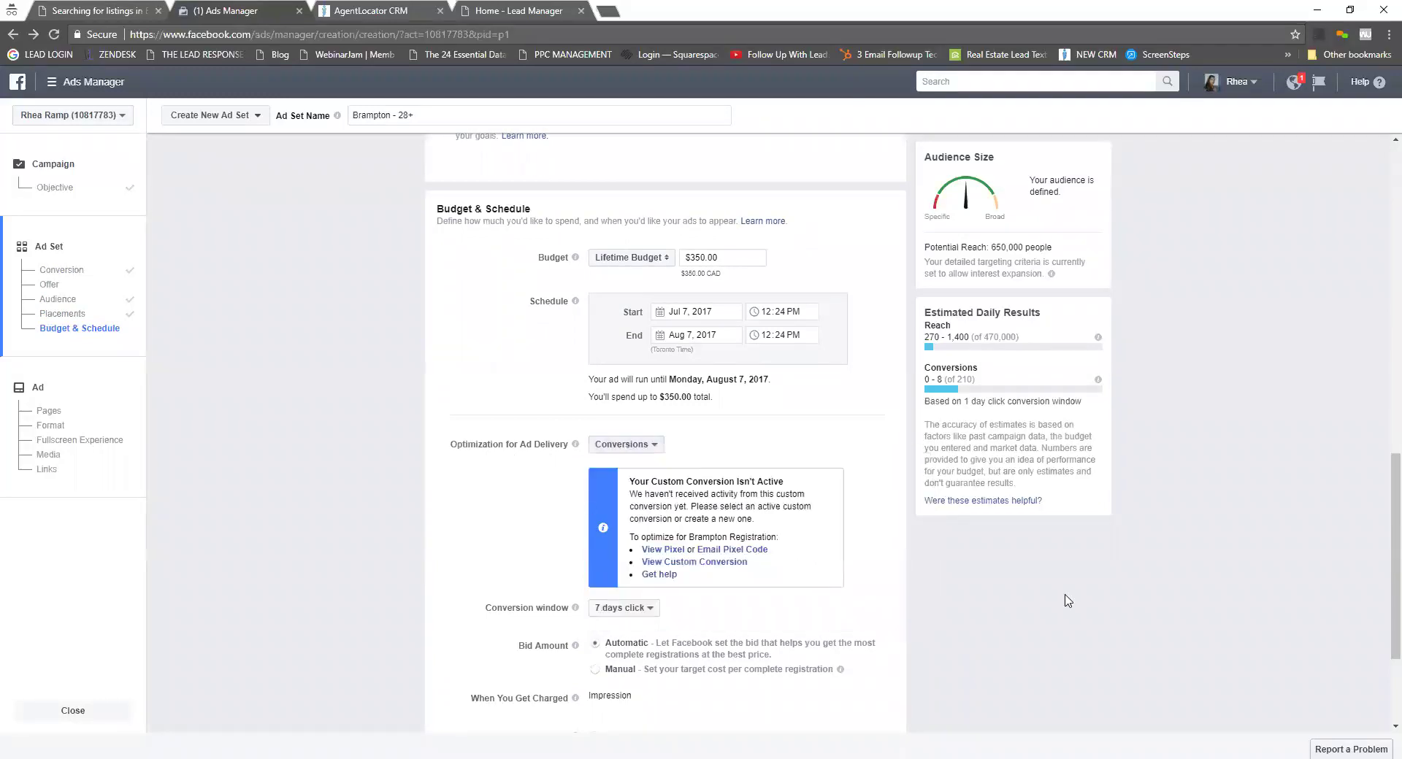
{"action": "scroll", "coordinate": [1095, 597], "scroll_direction": "down", "scroll_amount": 3}
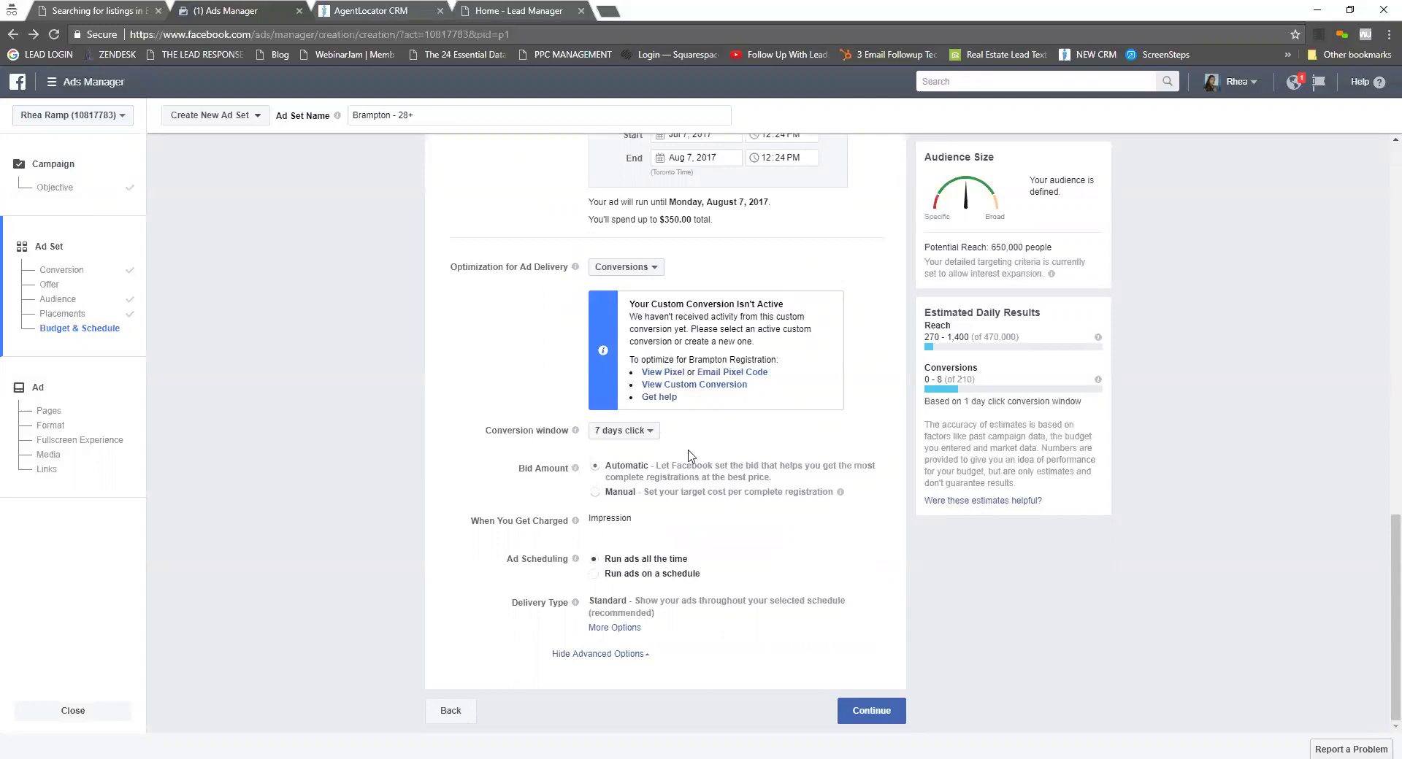
{"action": "left_click", "coordinate": [652, 436]}
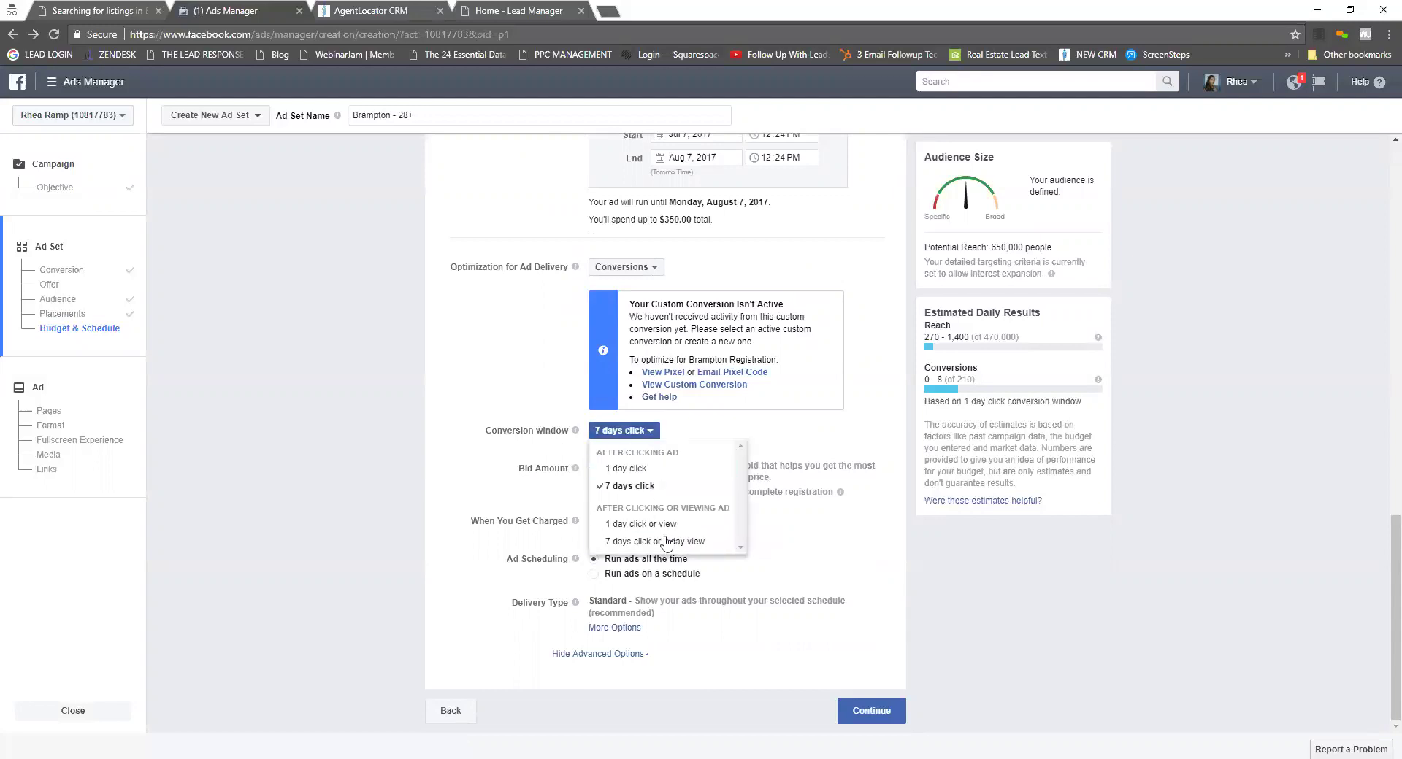
{"action": "left_click", "coordinate": [797, 528]}
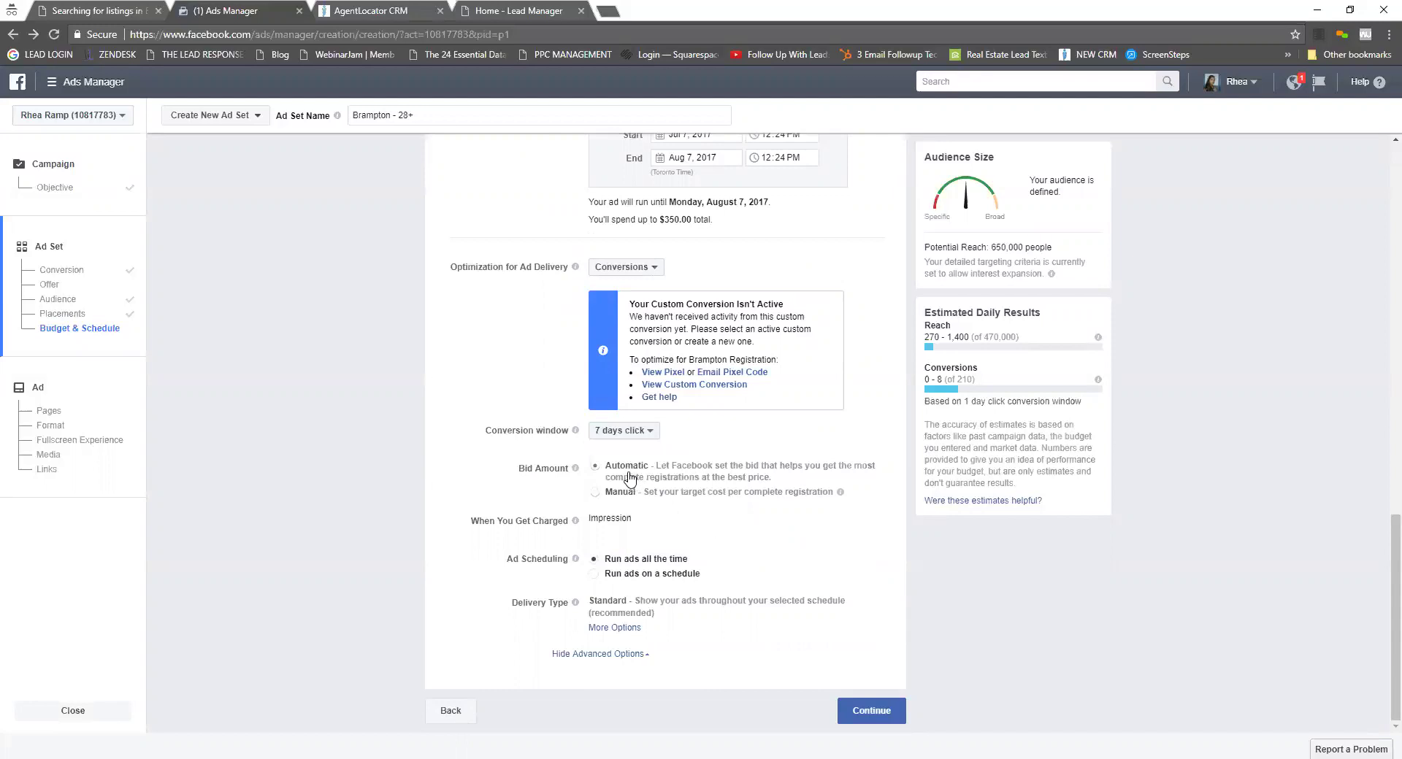
{"action": "left_click", "coordinate": [593, 494]}
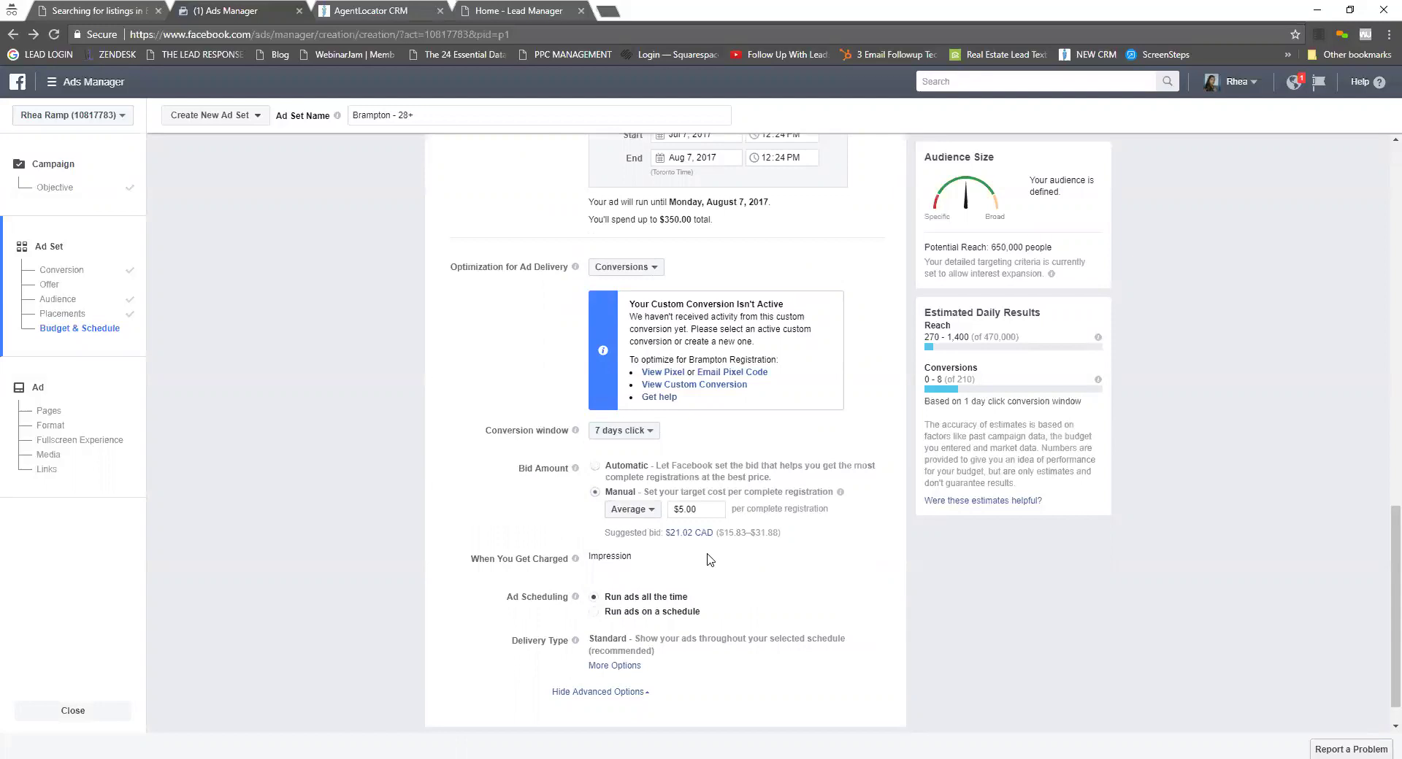
{"action": "left_click", "coordinate": [596, 467]}
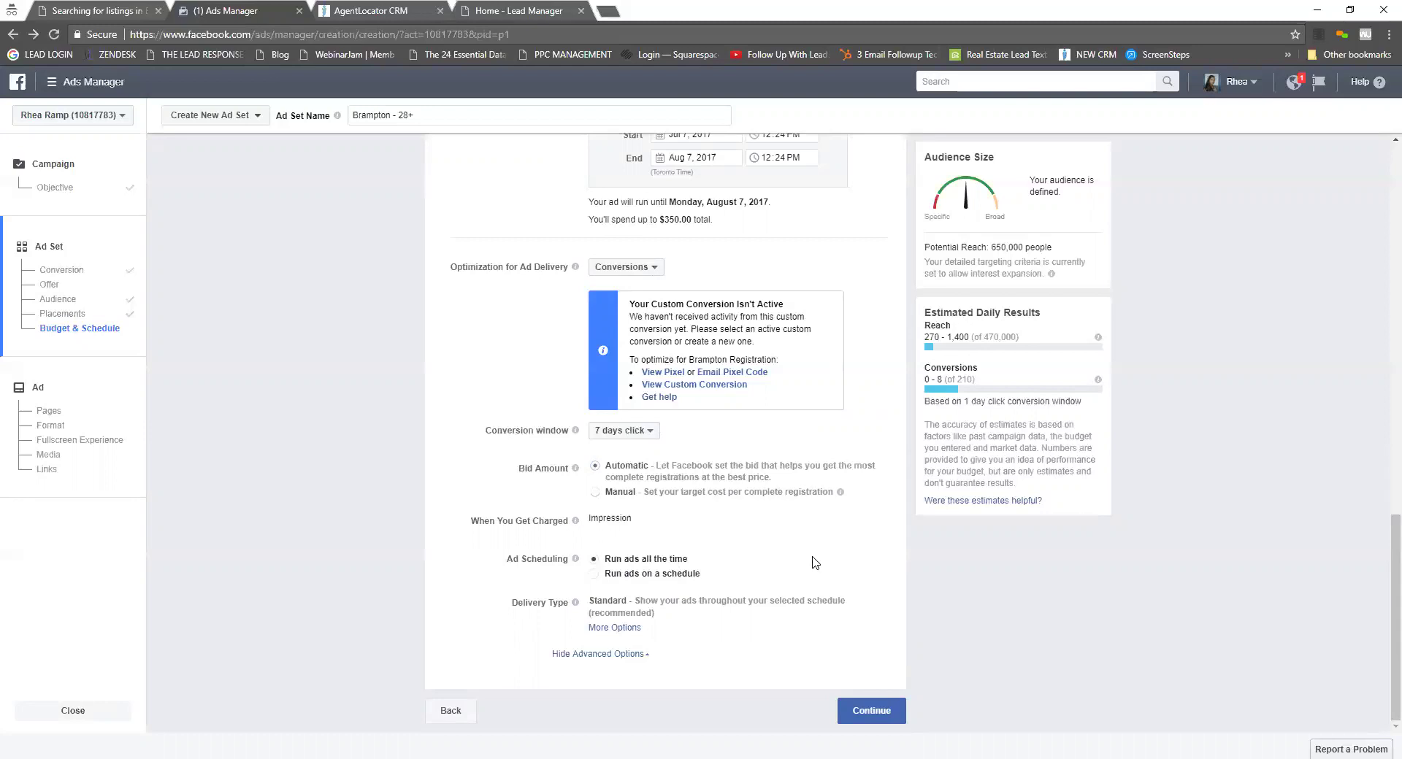
Run the ads on a schedule and keep the viewer's time zone
{"action": "left_click", "coordinate": [657, 578]}
{"action": "scroll", "coordinate": [656, 590], "scroll_direction": "down", "scroll_amount": 2}
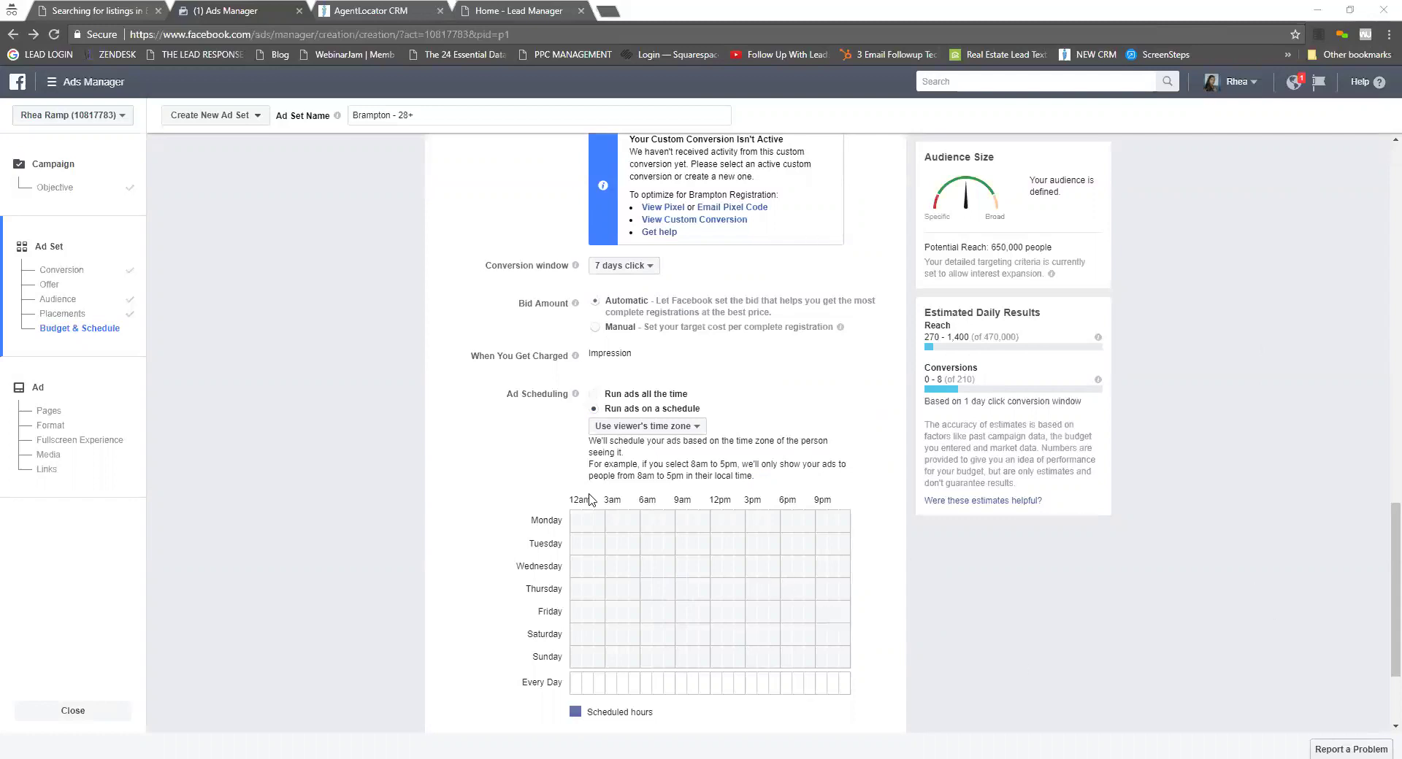
{"action": "left_click", "coordinate": [657, 430]}
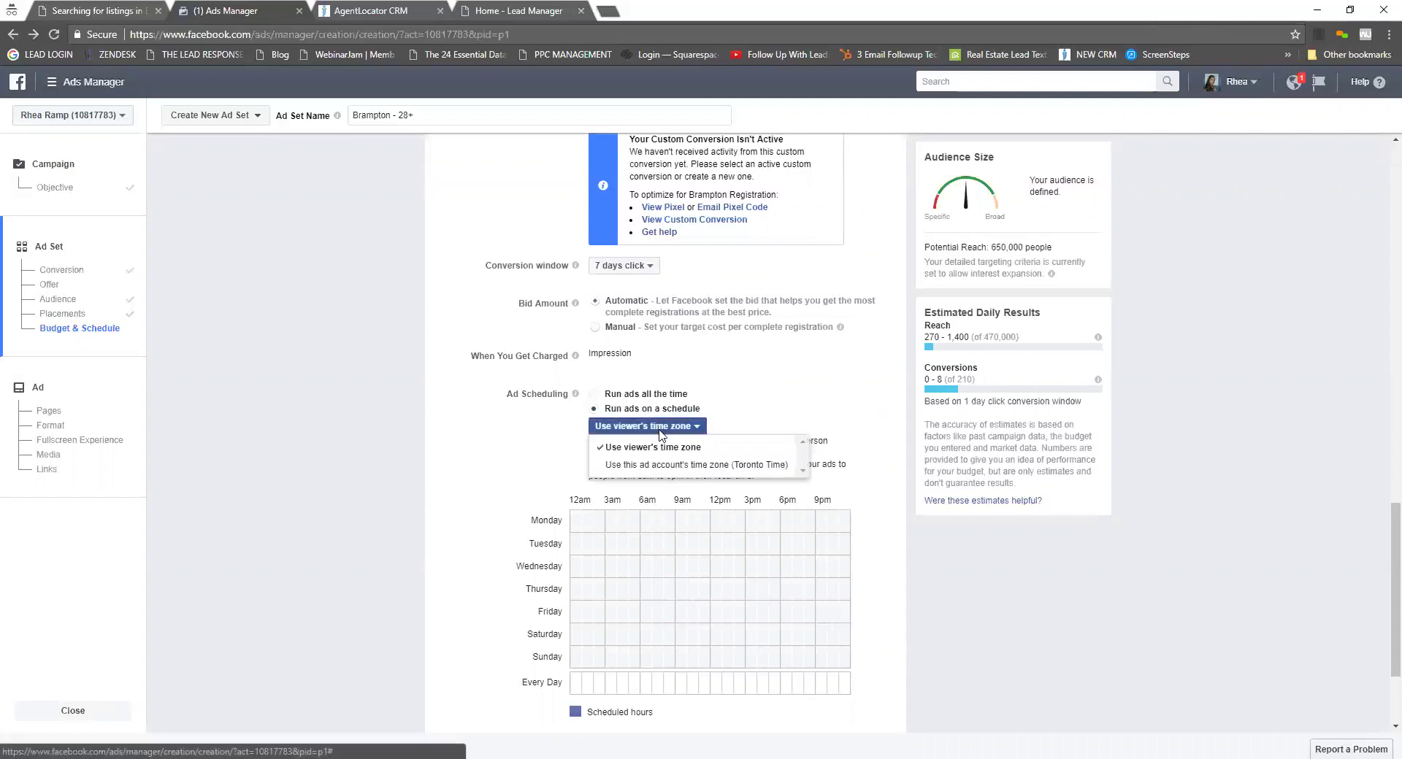
{"action": "left_click", "coordinate": [511, 464]}
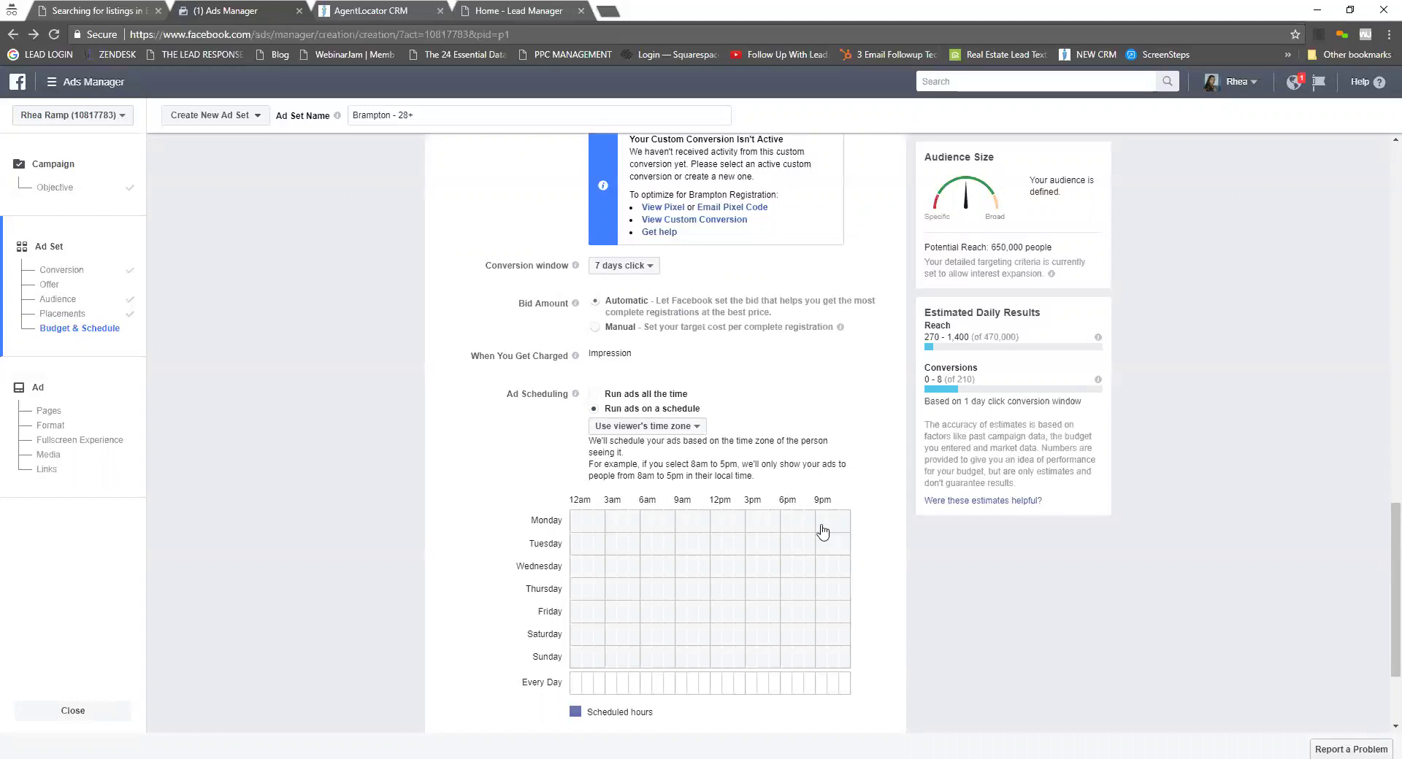
Mark weekdays 6–9am, 12–3pm and 9pm–midnight, plus all of Saturday and Sunday, on the schedule grid
{"action": "left_click_drag", "start_coordinate": [823, 531], "coordinate": [843, 659]}
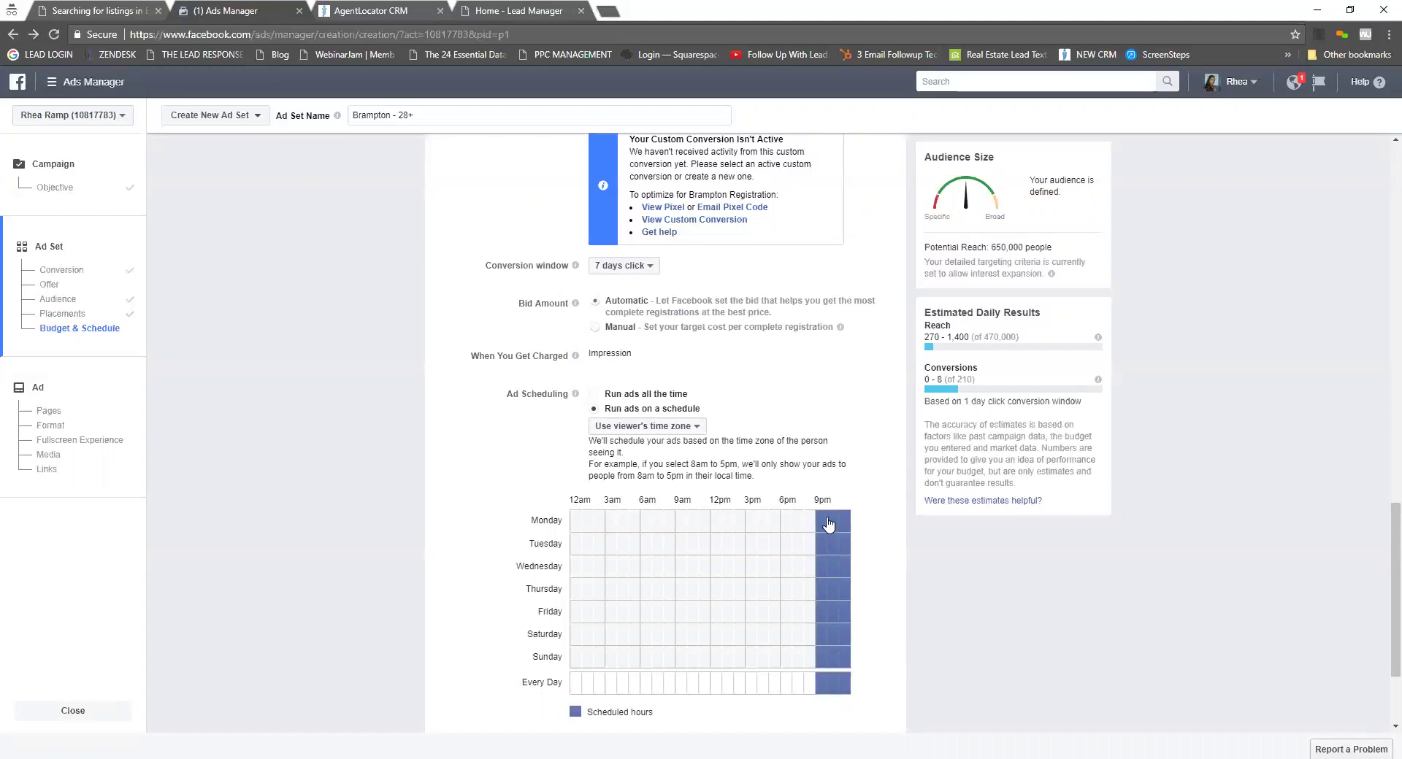
{"action": "left_click", "coordinate": [823, 686]}
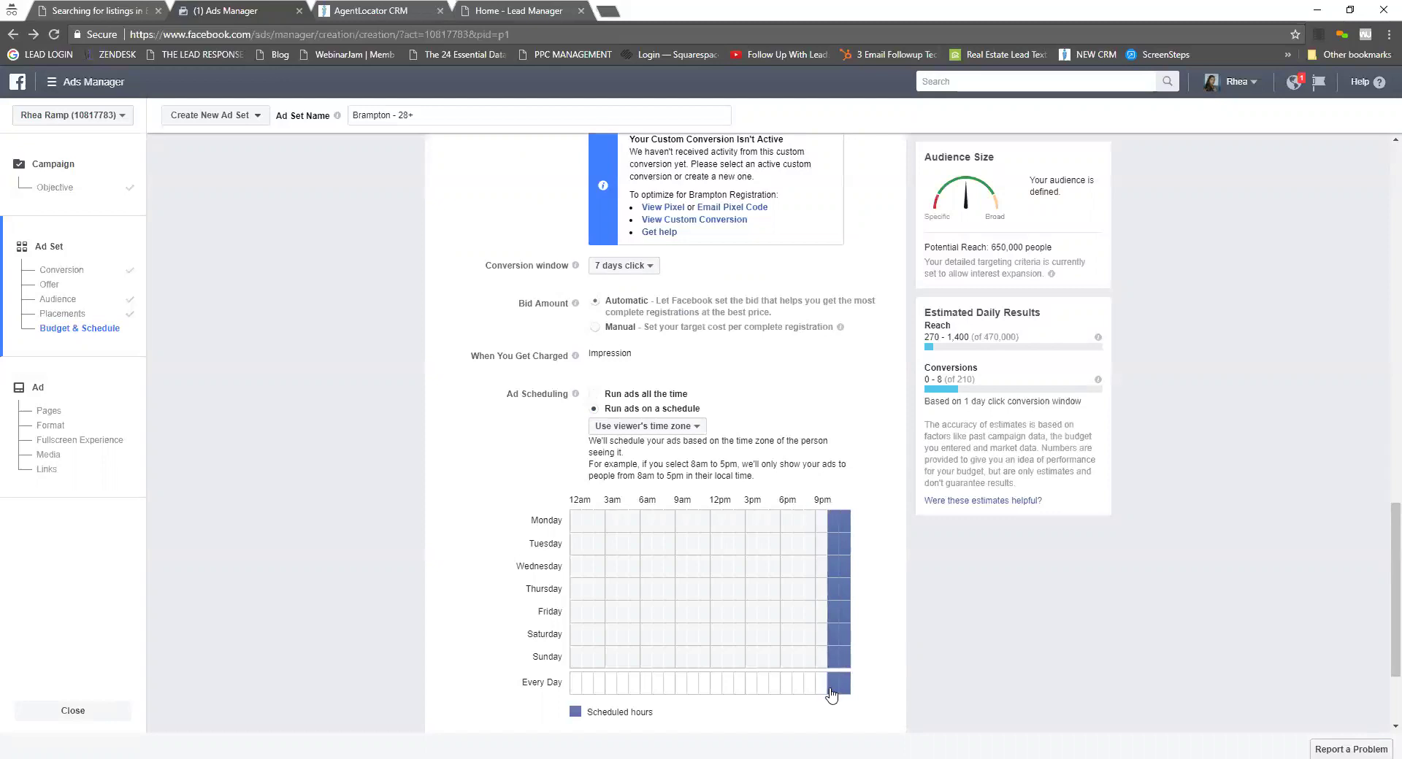
{"action": "left_click", "coordinate": [833, 690]}
{"action": "left_click", "coordinate": [834, 690]}
{"action": "left_click", "coordinate": [821, 688]}
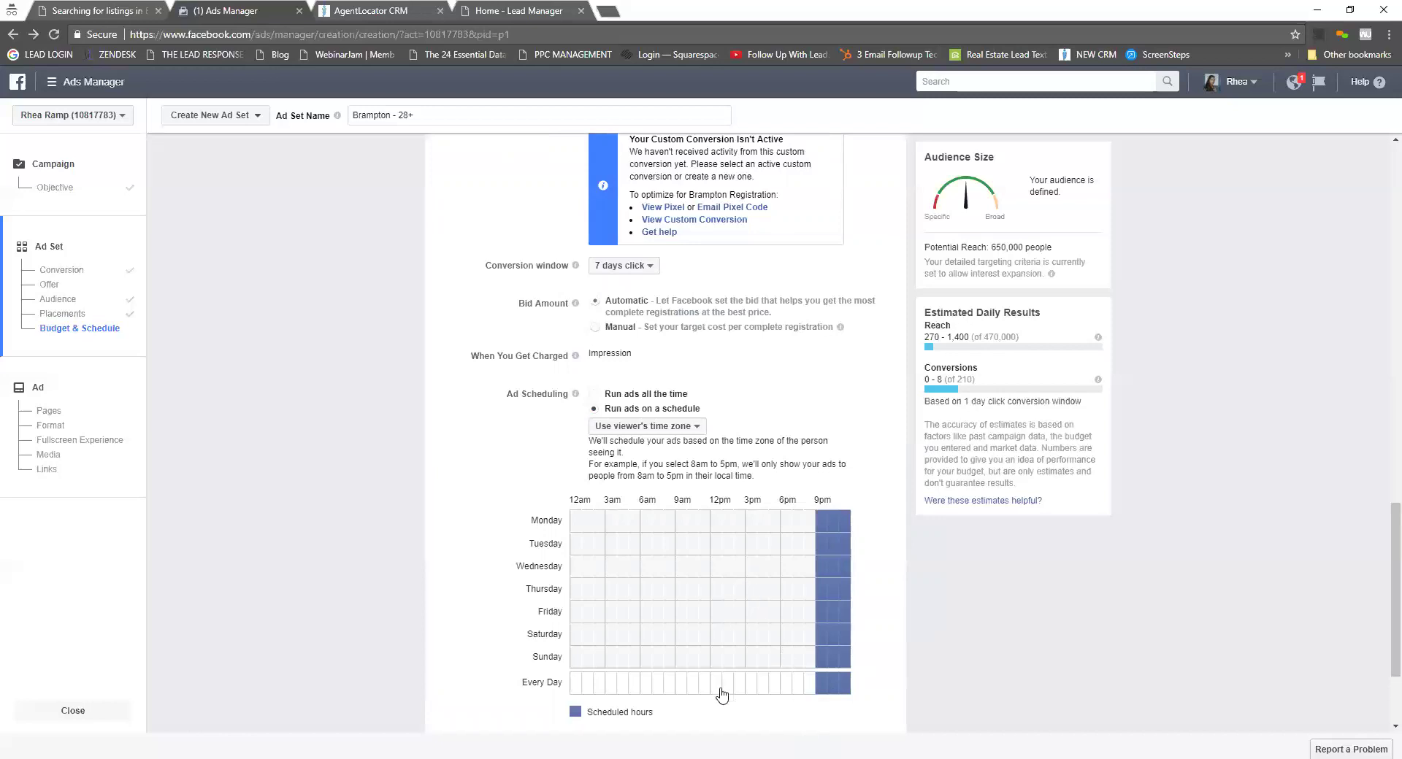
{"action": "left_click_drag", "start_coordinate": [721, 690], "coordinate": [740, 692]}
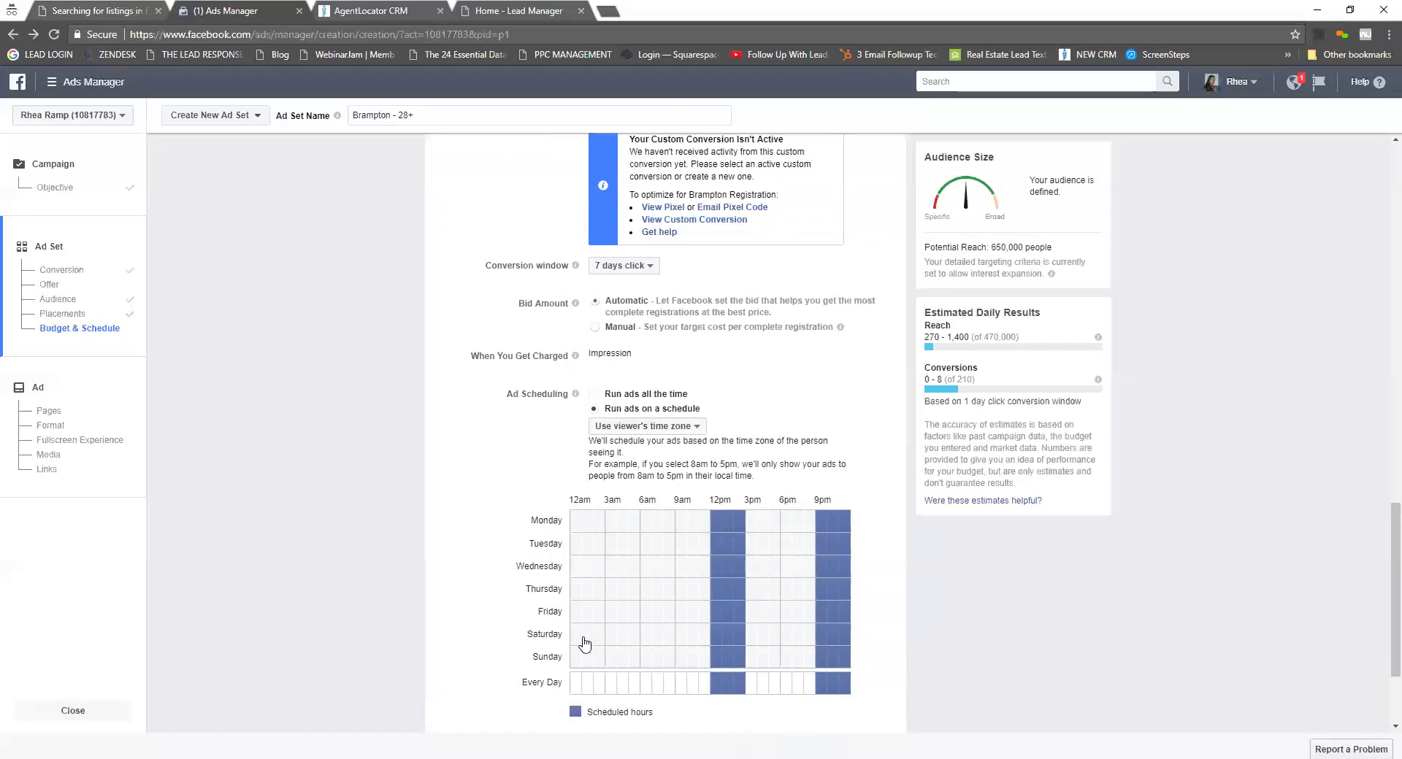
{"action": "left_click_drag", "start_coordinate": [574, 638], "coordinate": [820, 666]}
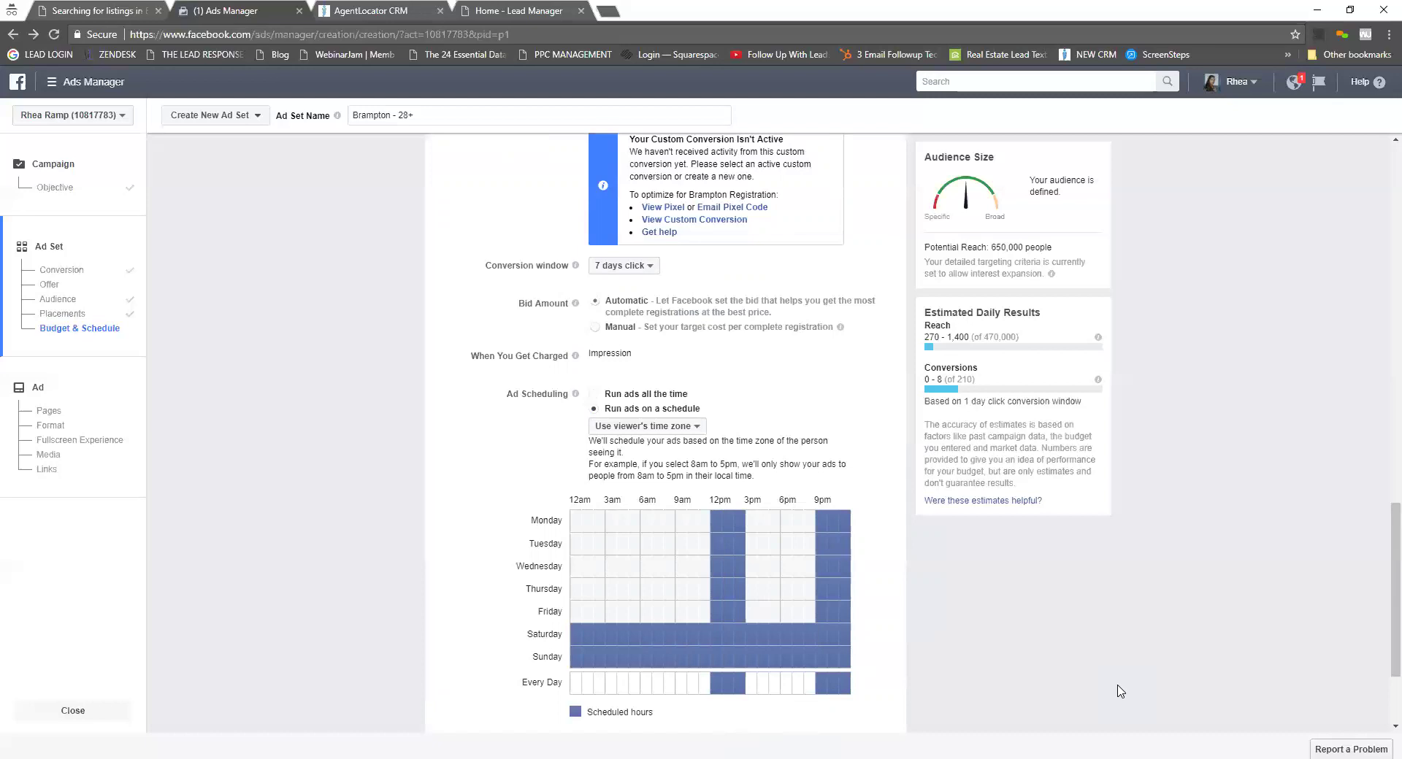
{"action": "left_click_drag", "start_coordinate": [644, 519], "coordinate": [675, 639]}
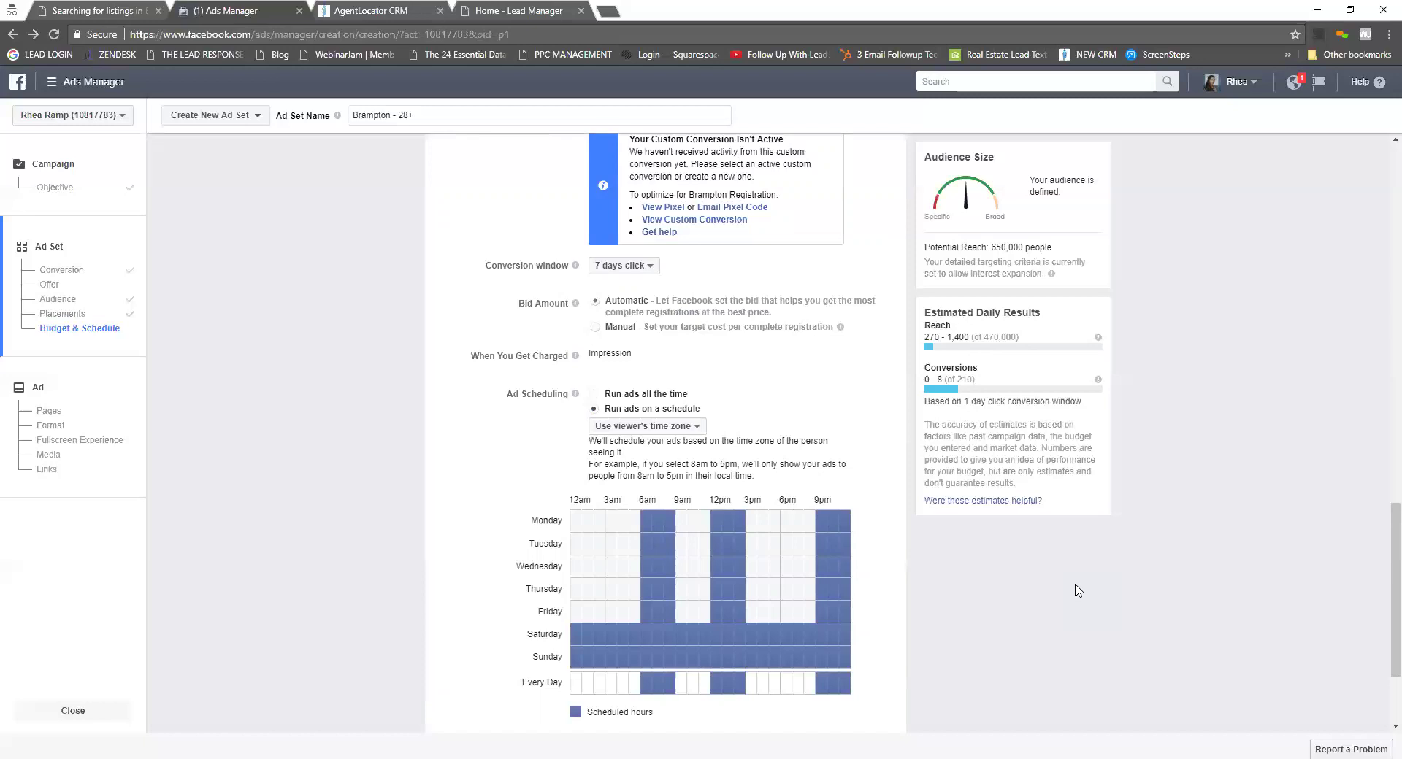
{"action": "scroll", "coordinate": [1070, 590], "scroll_direction": "down", "scroll_amount": 2}
Continue to the ad setup and try the AgentLocator page as the ad's Facebook Page
{"action": "left_click", "coordinate": [875, 718]}
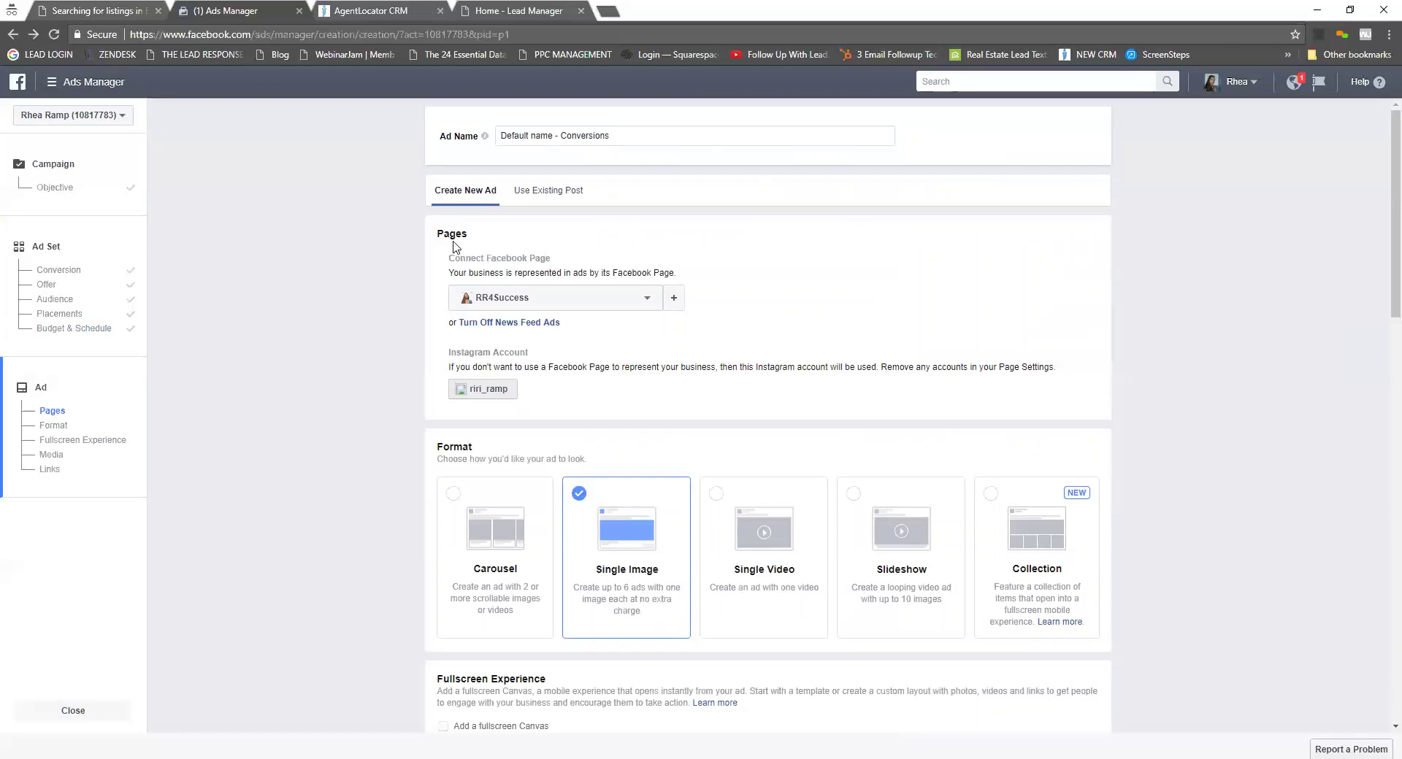
{"action": "left_click", "coordinate": [647, 307]}
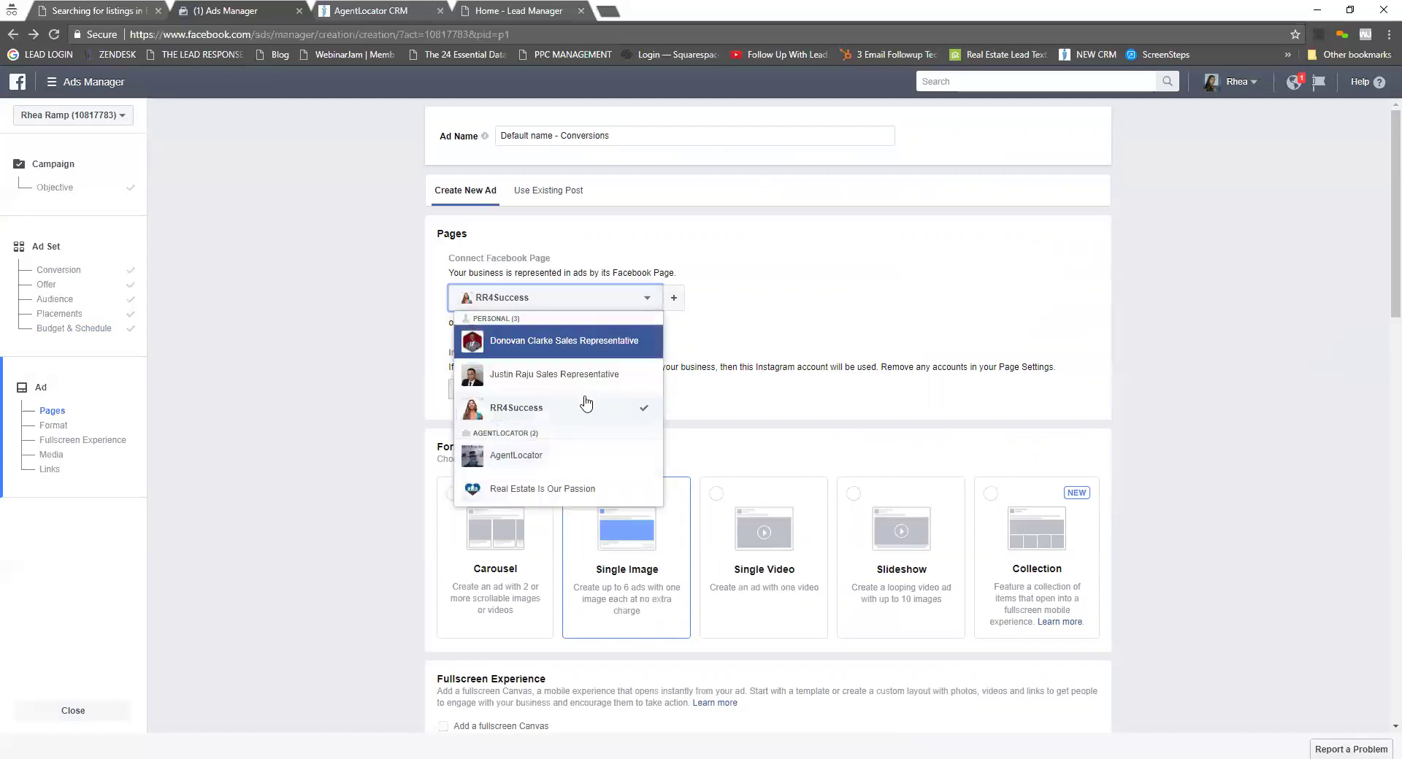
{"action": "left_click", "coordinate": [803, 290]}
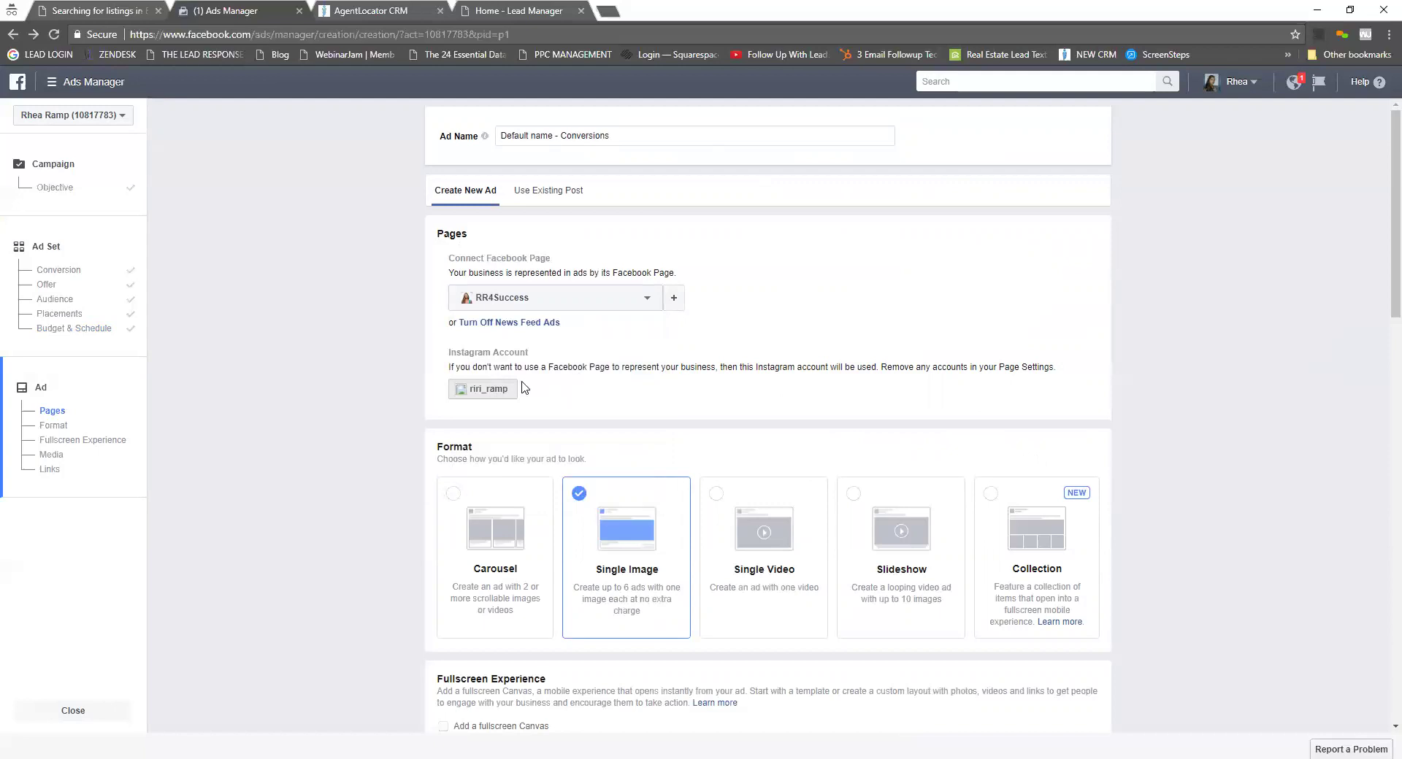
{"action": "left_click", "coordinate": [602, 301]}
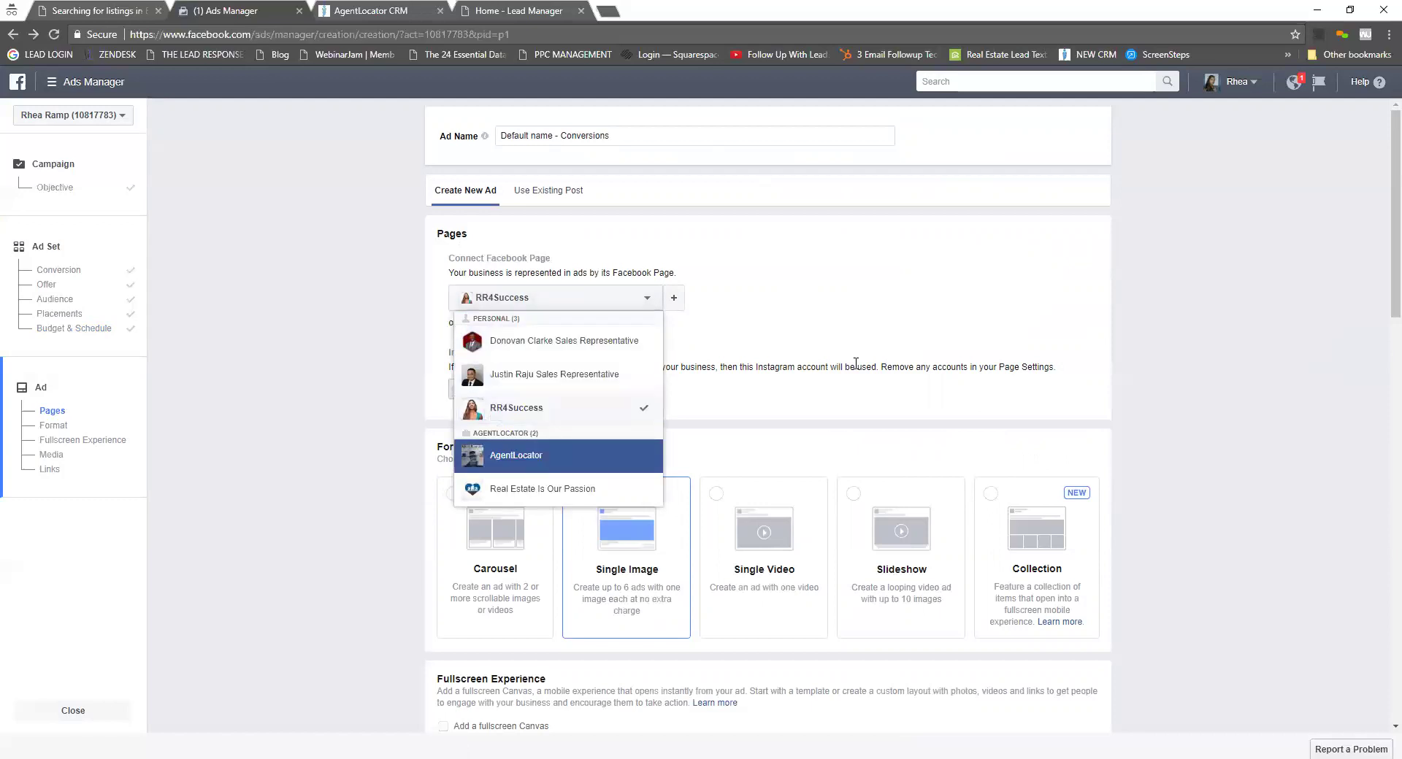
{"action": "left_click", "coordinate": [533, 456]}
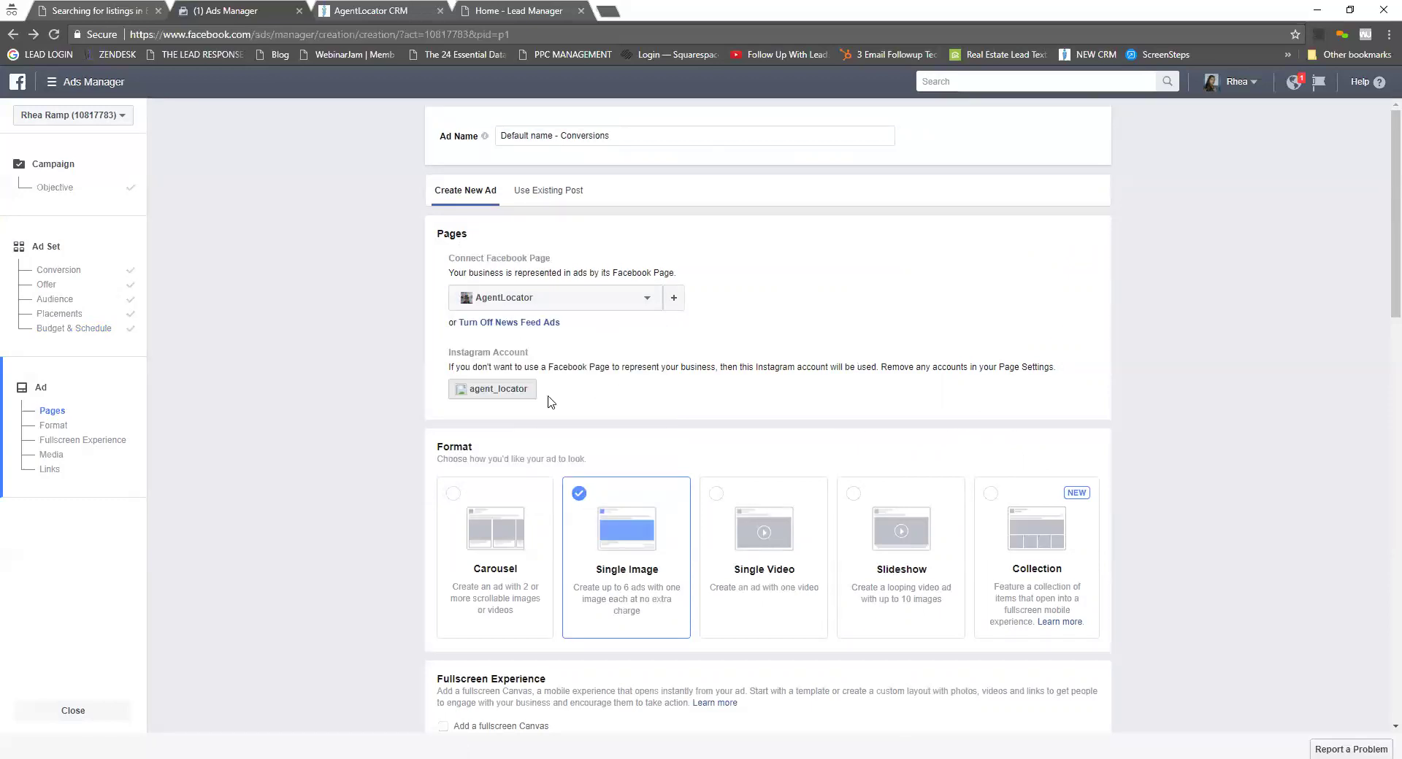
Try a sales representative's page, cancel adding an Instagram account, then reselect RR4Success
{"action": "left_click", "coordinate": [625, 304]}
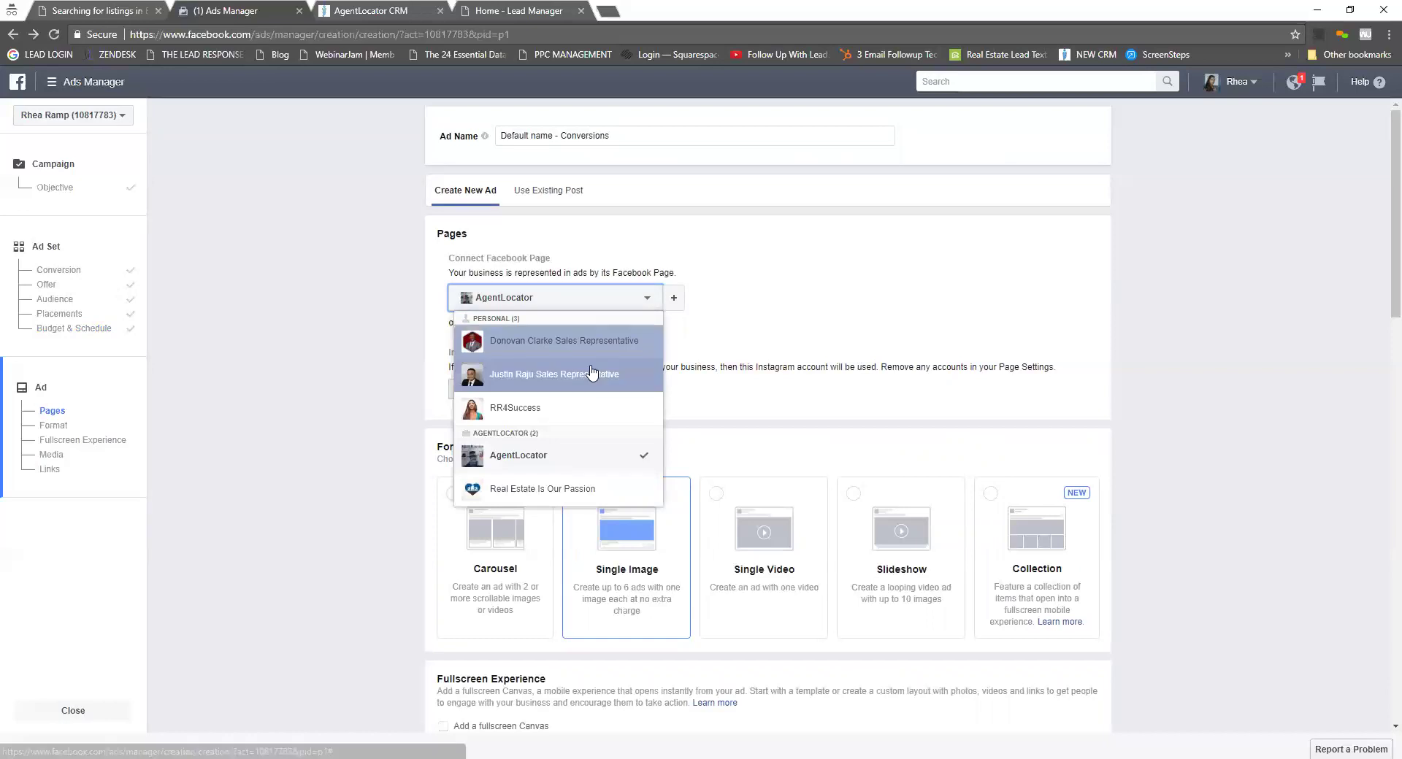
{"action": "key", "text": "Return"}
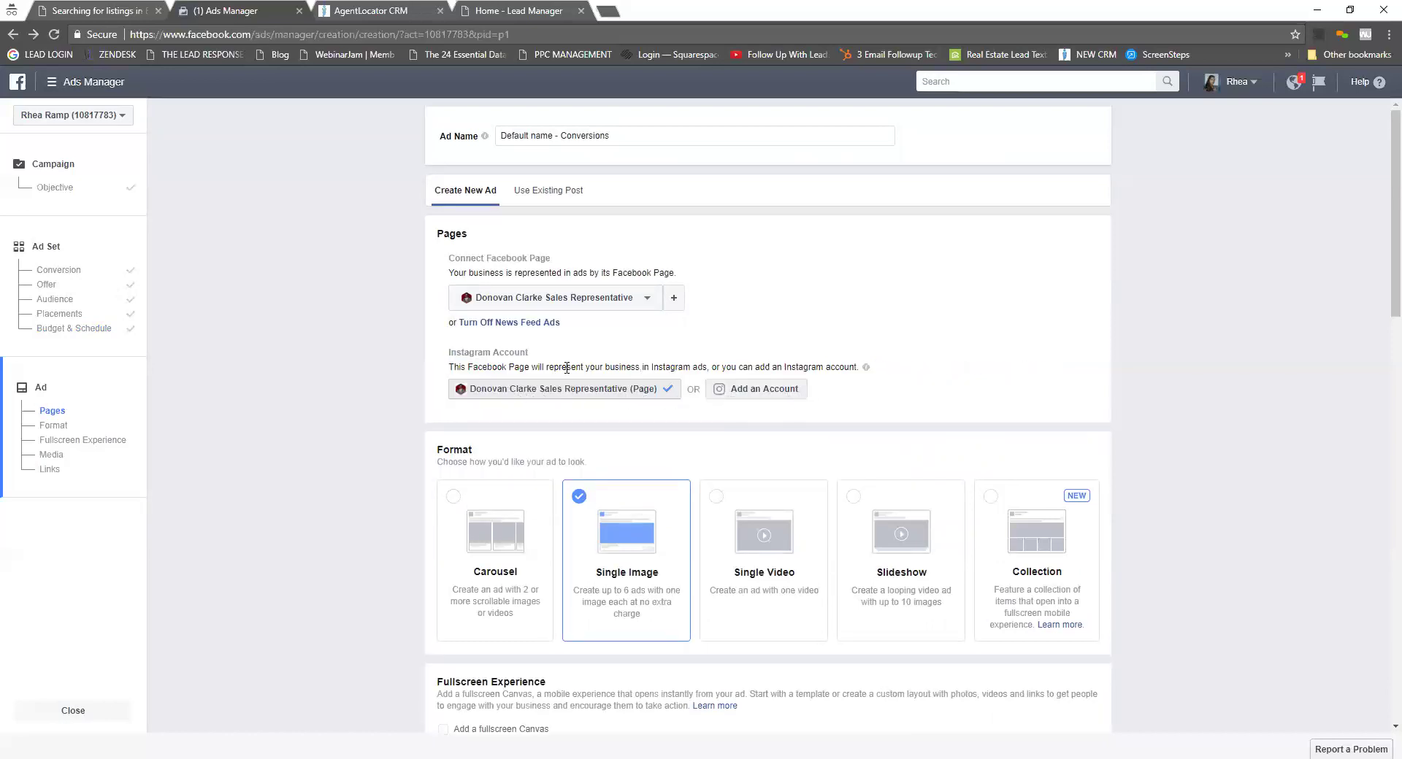
{"action": "left_click", "coordinate": [756, 400]}
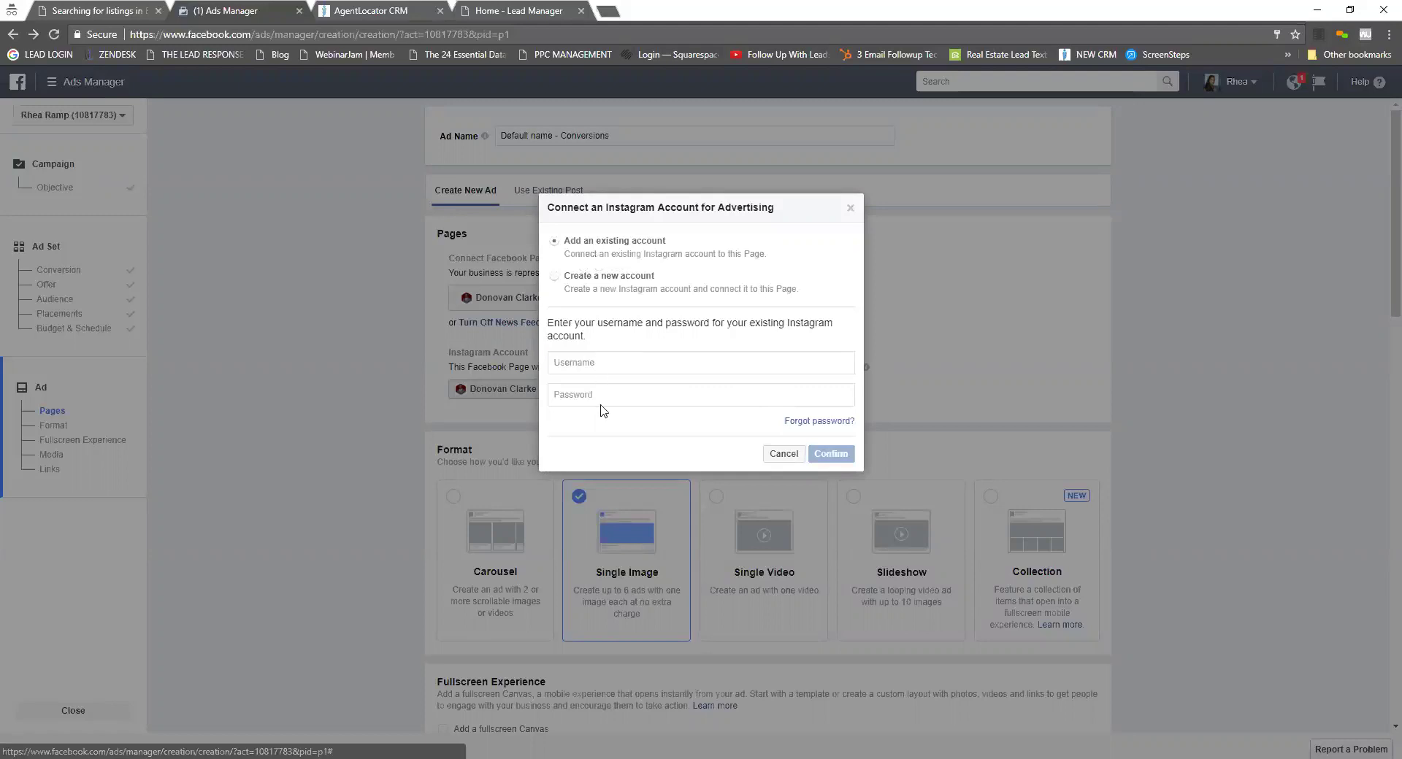
{"action": "left_click", "coordinate": [556, 278]}
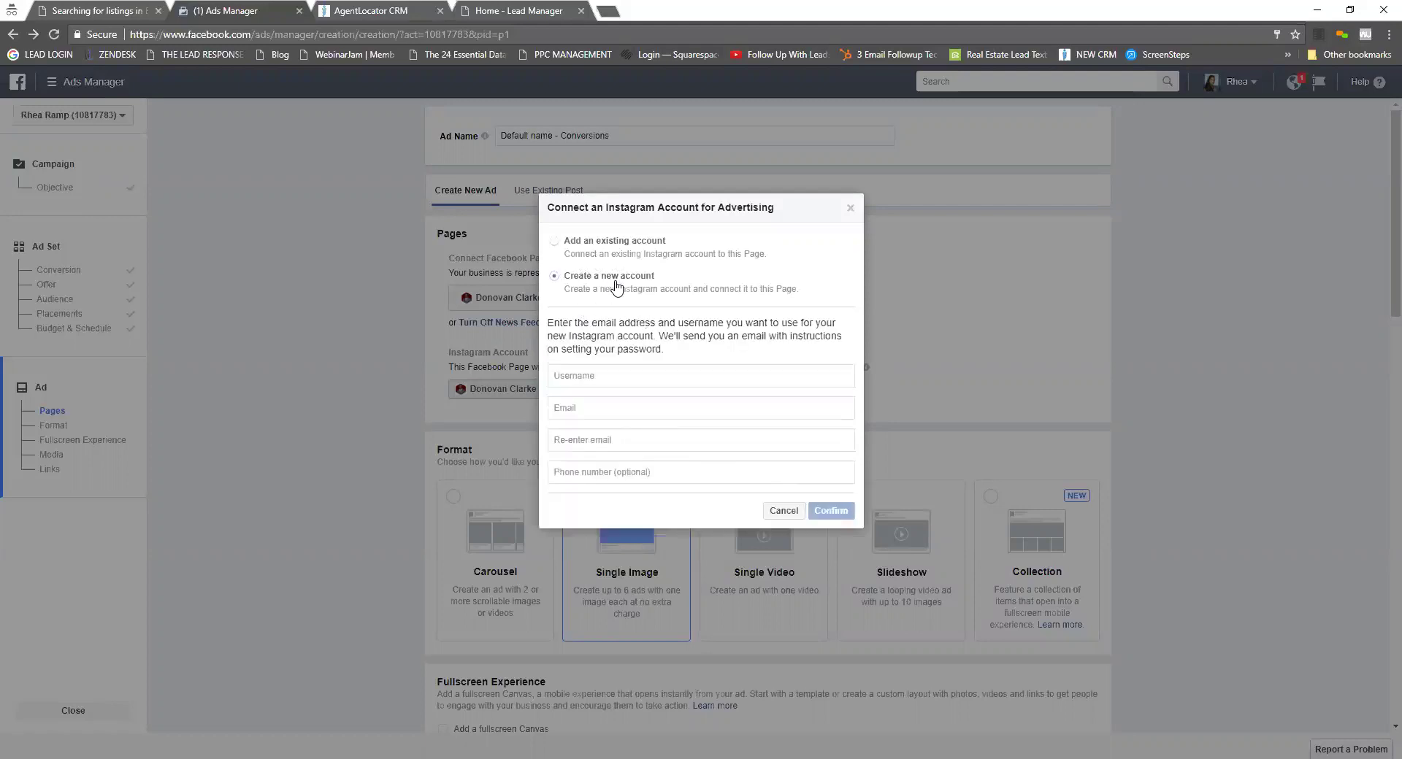
{"action": "left_click", "coordinate": [783, 511]}
{"action": "left_click", "coordinate": [590, 307]}
{"action": "left_click", "coordinate": [584, 409]}
Upload the white-picket-fence photo from the Desktop folder as the single ad image
{"action": "scroll", "coordinate": [1157, 405], "scroll_direction": "down", "scroll_amount": 2}
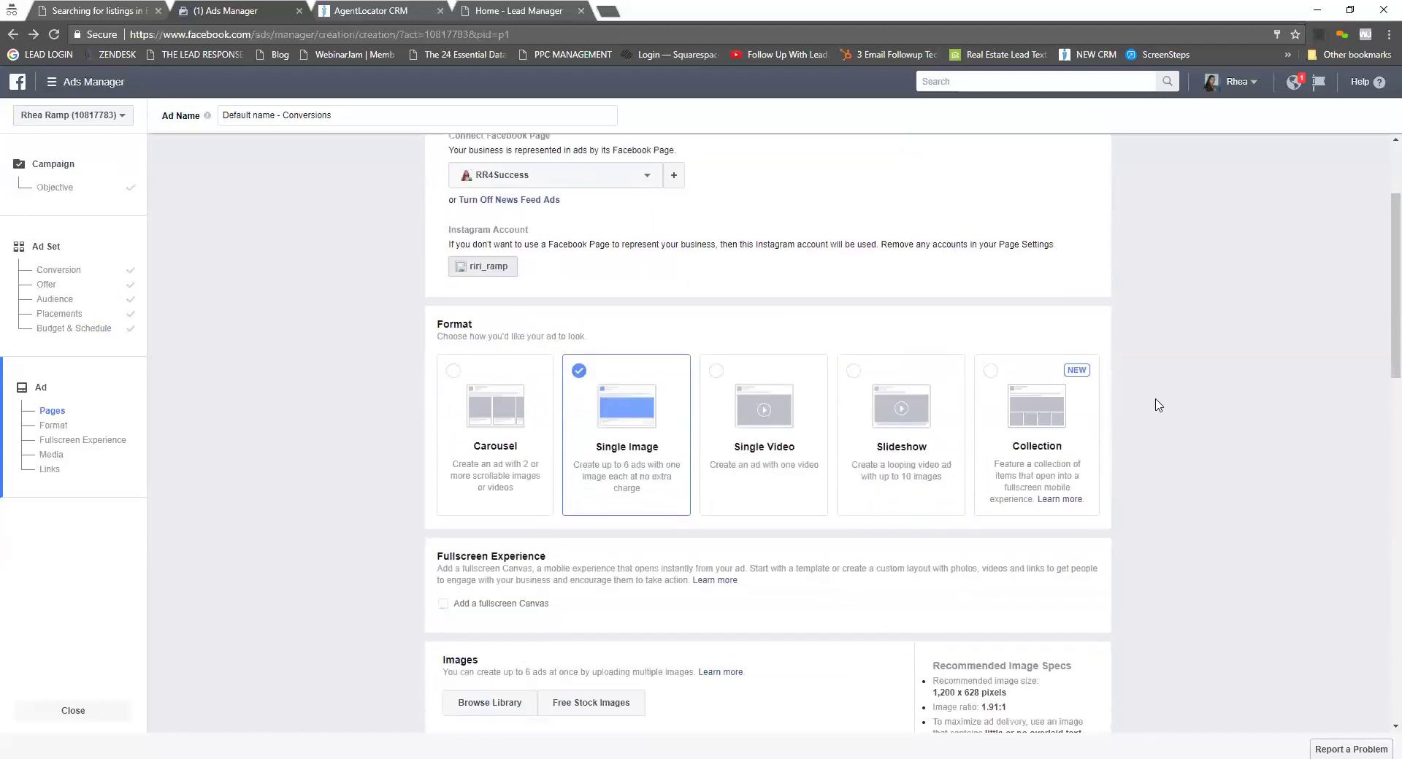
{"action": "scroll", "coordinate": [1157, 405], "scroll_direction": "down", "scroll_amount": 1}
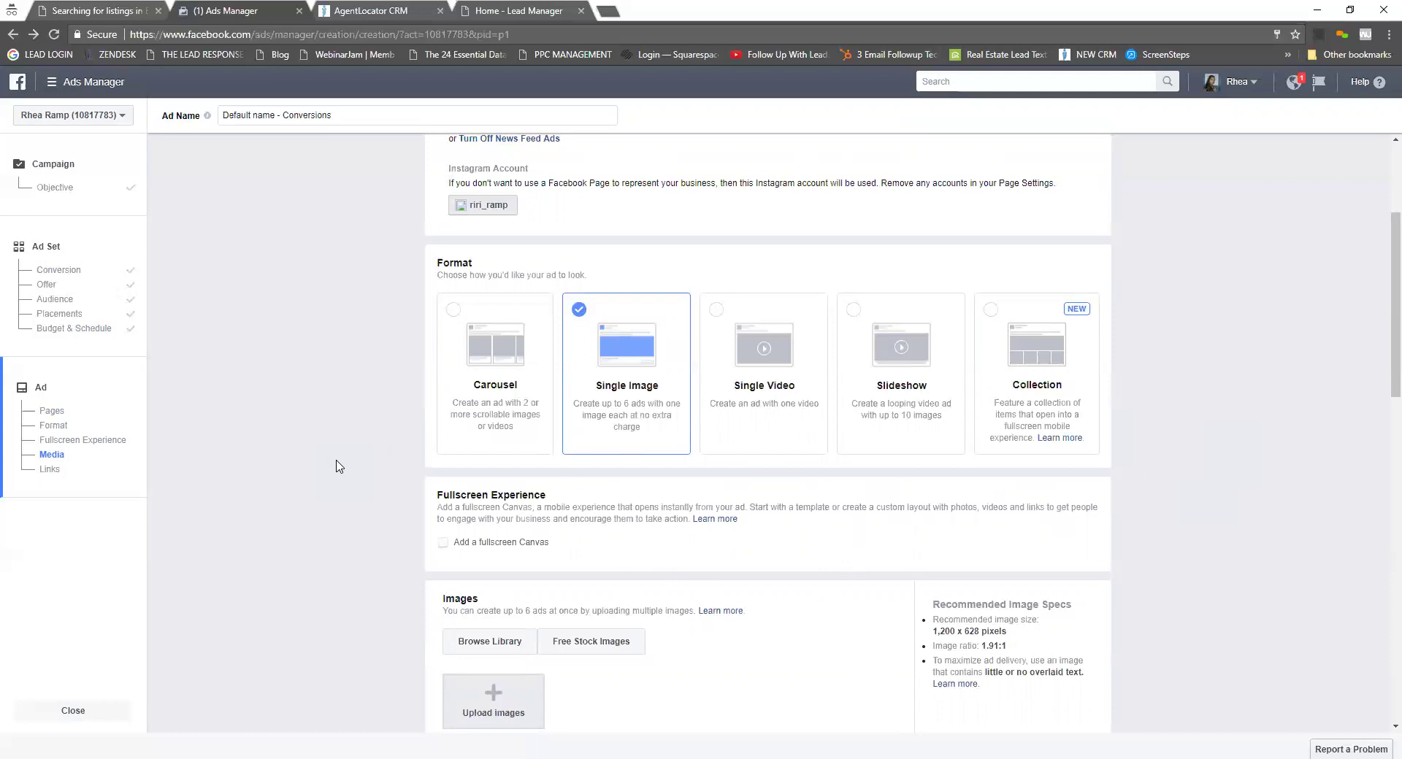
{"action": "scroll", "coordinate": [339, 467], "scroll_direction": "down", "scroll_amount": 3}
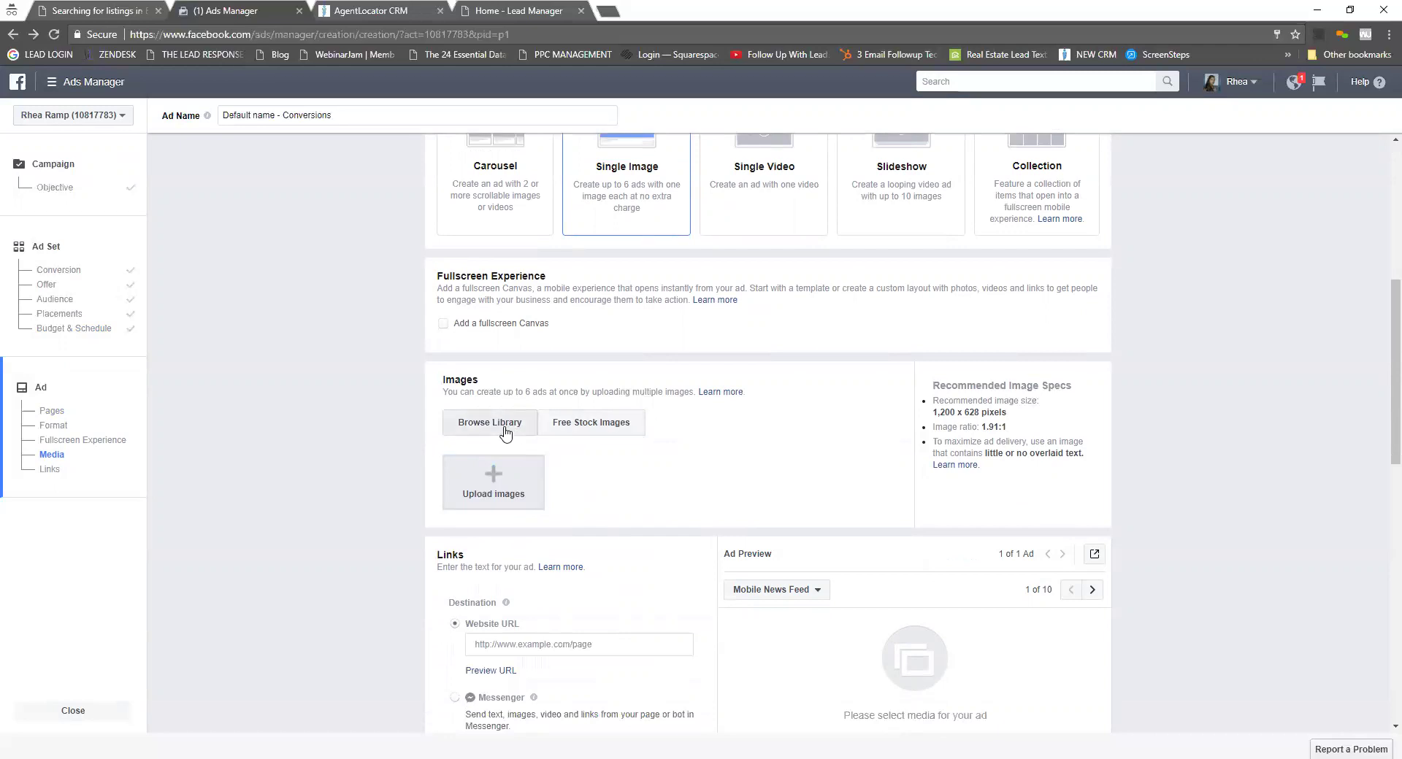
{"action": "left_click", "coordinate": [506, 485]}
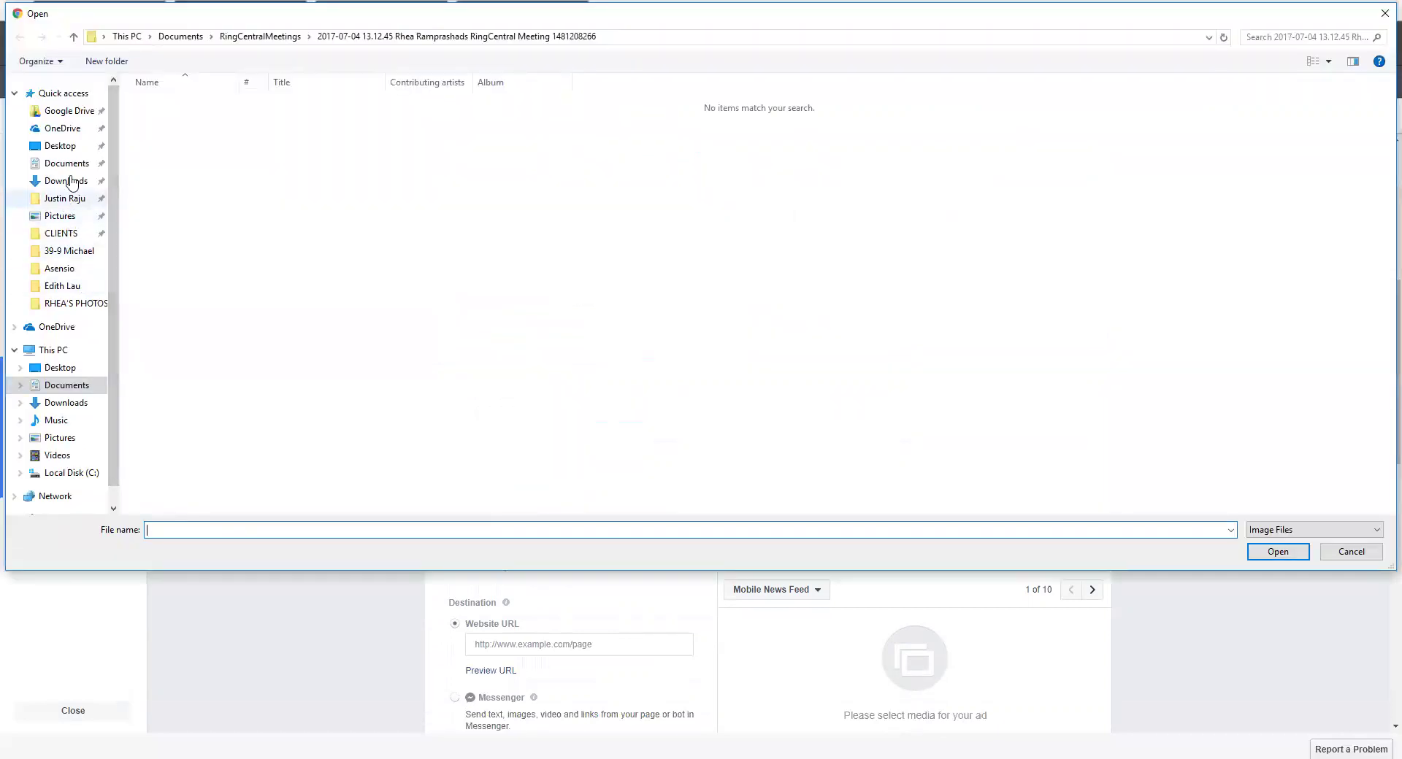
{"action": "left_click", "coordinate": [60, 146]}
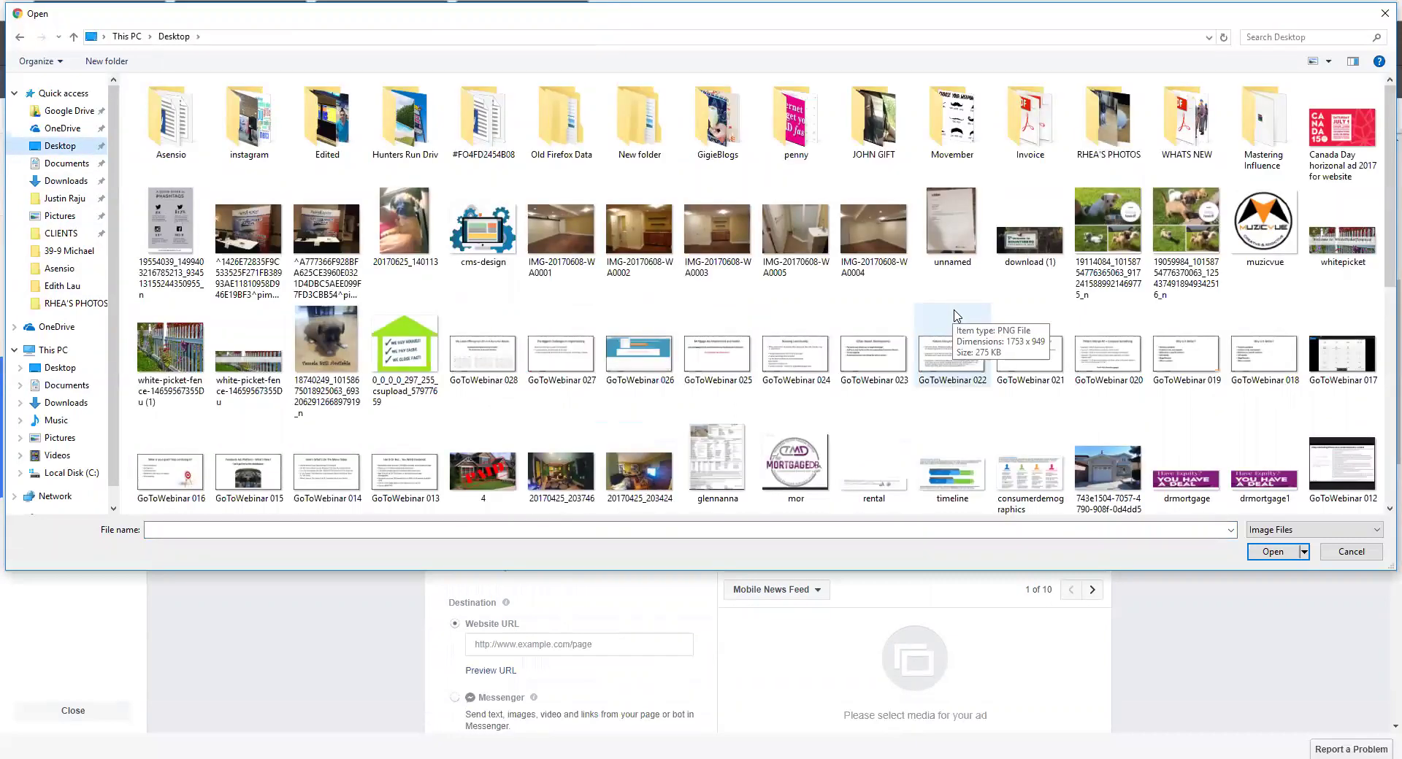
{"action": "double_click", "coordinate": [170, 349]}
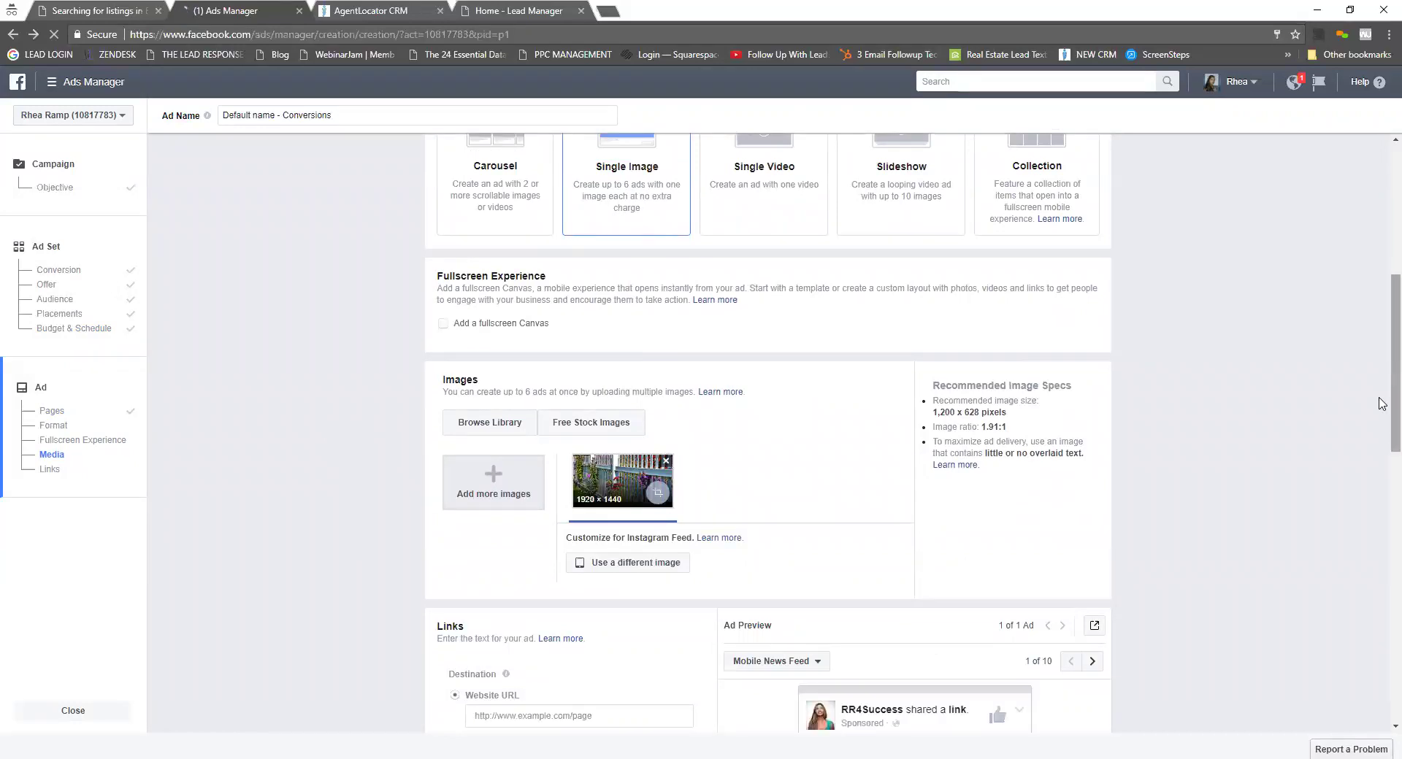
Copy the Brampton listing search page address from the other tab and paste it as the Website URL
{"action": "scroll", "coordinate": [1382, 409], "scroll_direction": "down", "scroll_amount": 3}
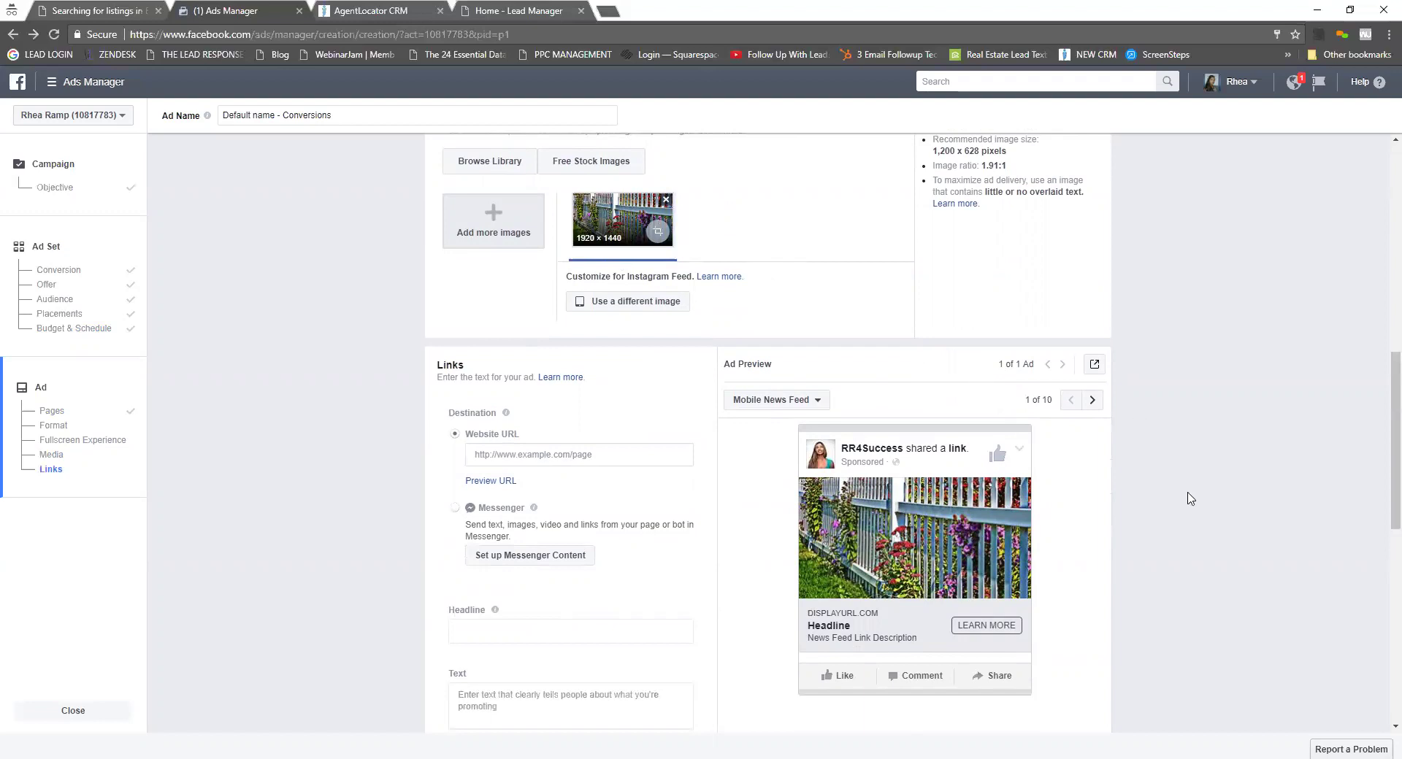
{"action": "scroll", "coordinate": [1190, 498], "scroll_direction": "down", "scroll_amount": 1}
{"action": "scroll", "coordinate": [1190, 499], "scroll_direction": "down", "scroll_amount": 1}
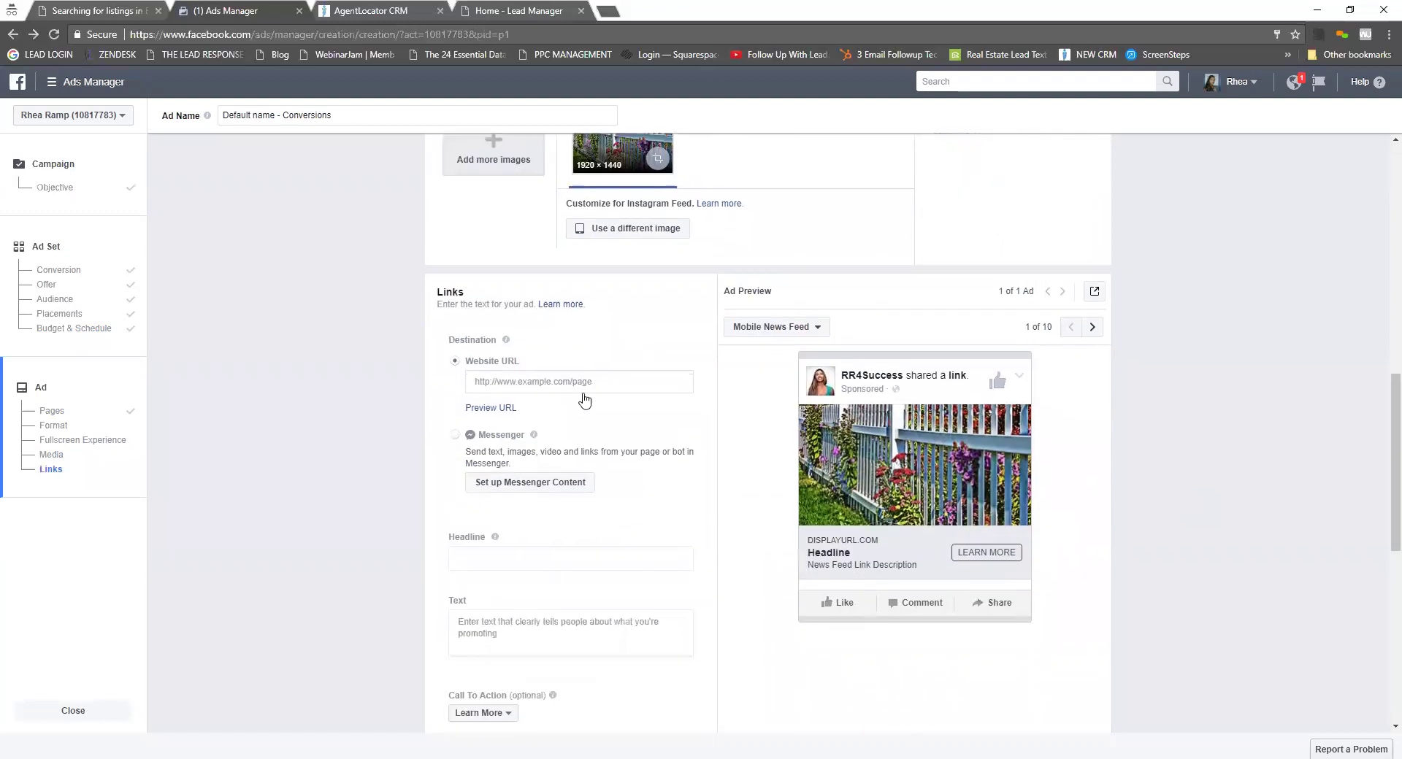
{"action": "left_click", "coordinate": [633, 382]}
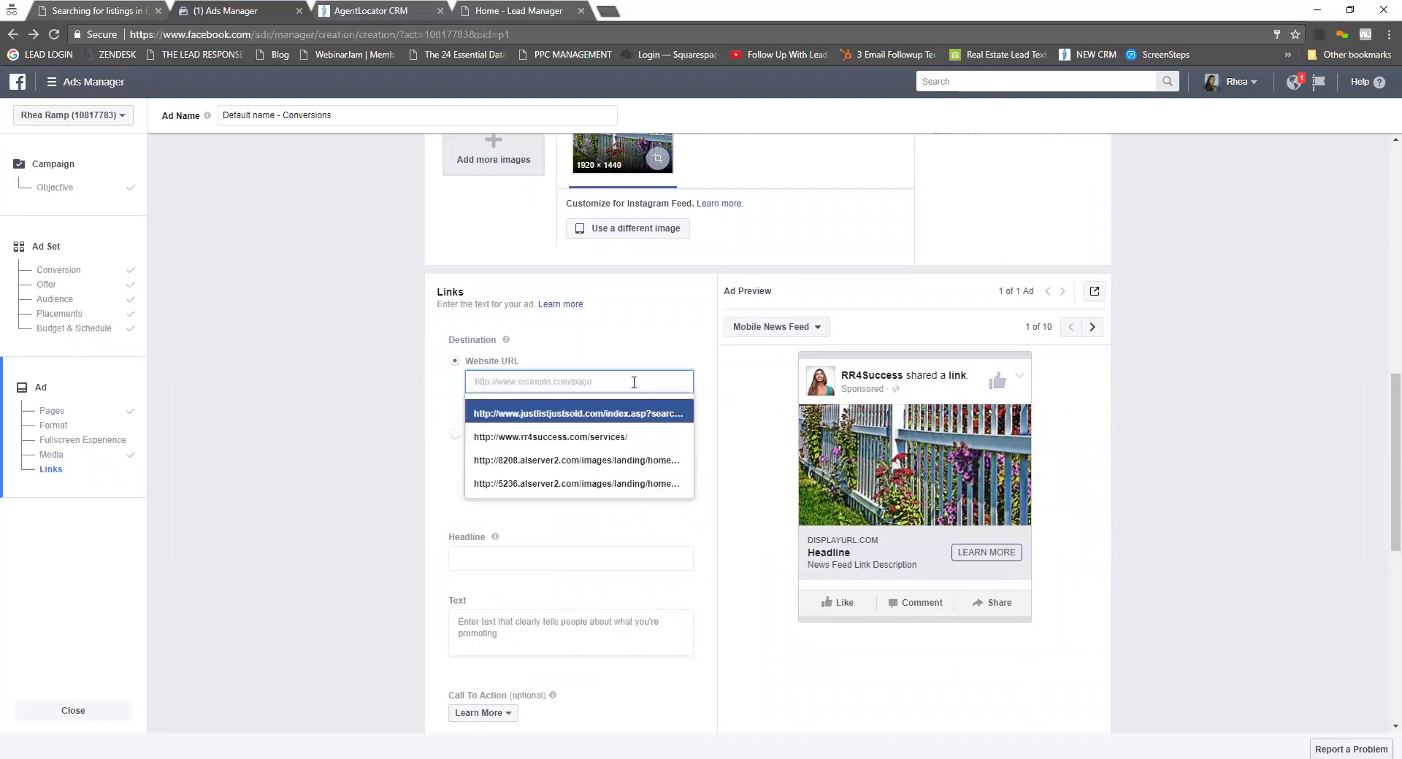
{"action": "left_click", "coordinate": [95, 11]}
{"action": "right_click", "coordinate": [261, 37]}
{"action": "left_click", "coordinate": [280, 95]}
{"action": "left_click", "coordinate": [226, 10]}
{"action": "left_click", "coordinate": [496, 381]}
{"action": "right_click", "coordinate": [471, 380]}
{"action": "left_click", "coordinate": [511, 466]}
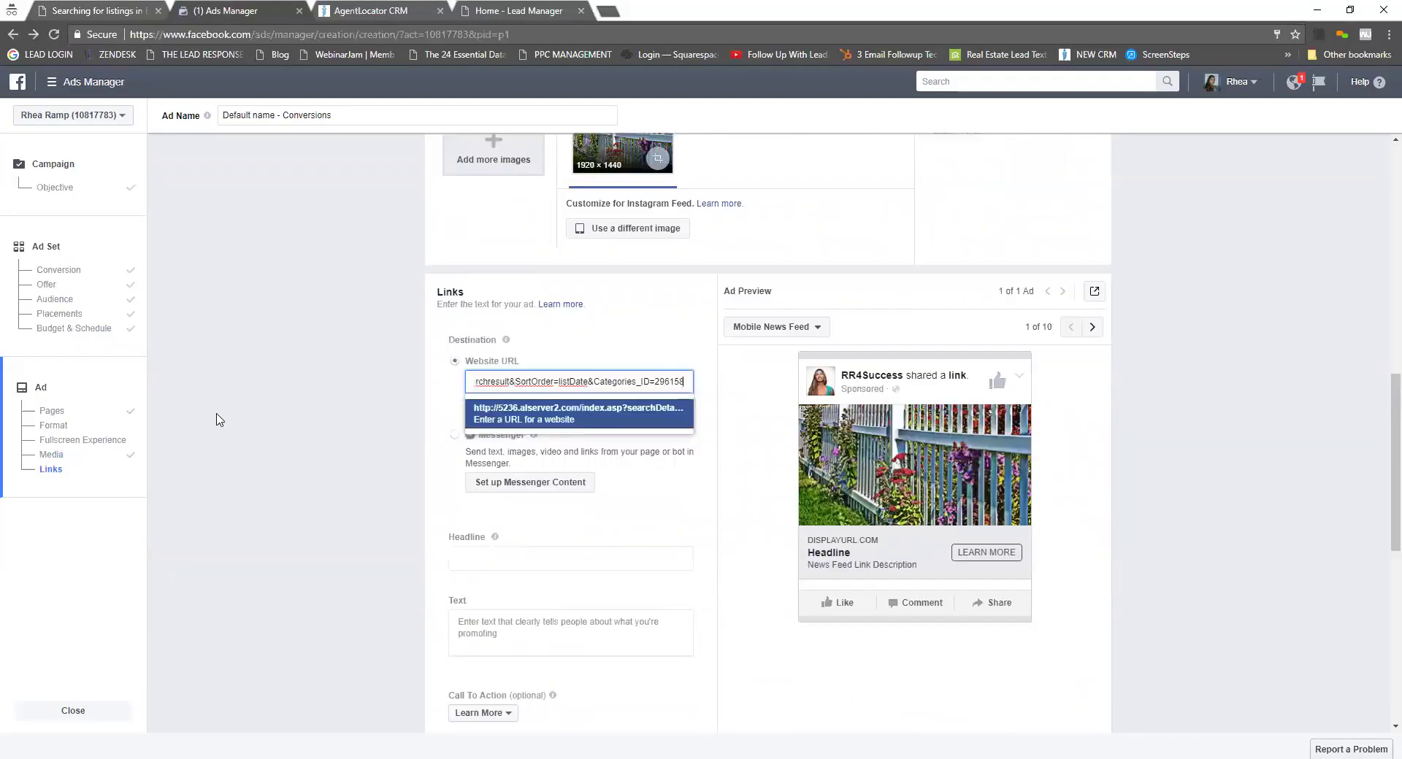
{"action": "left_click", "coordinate": [581, 504]}
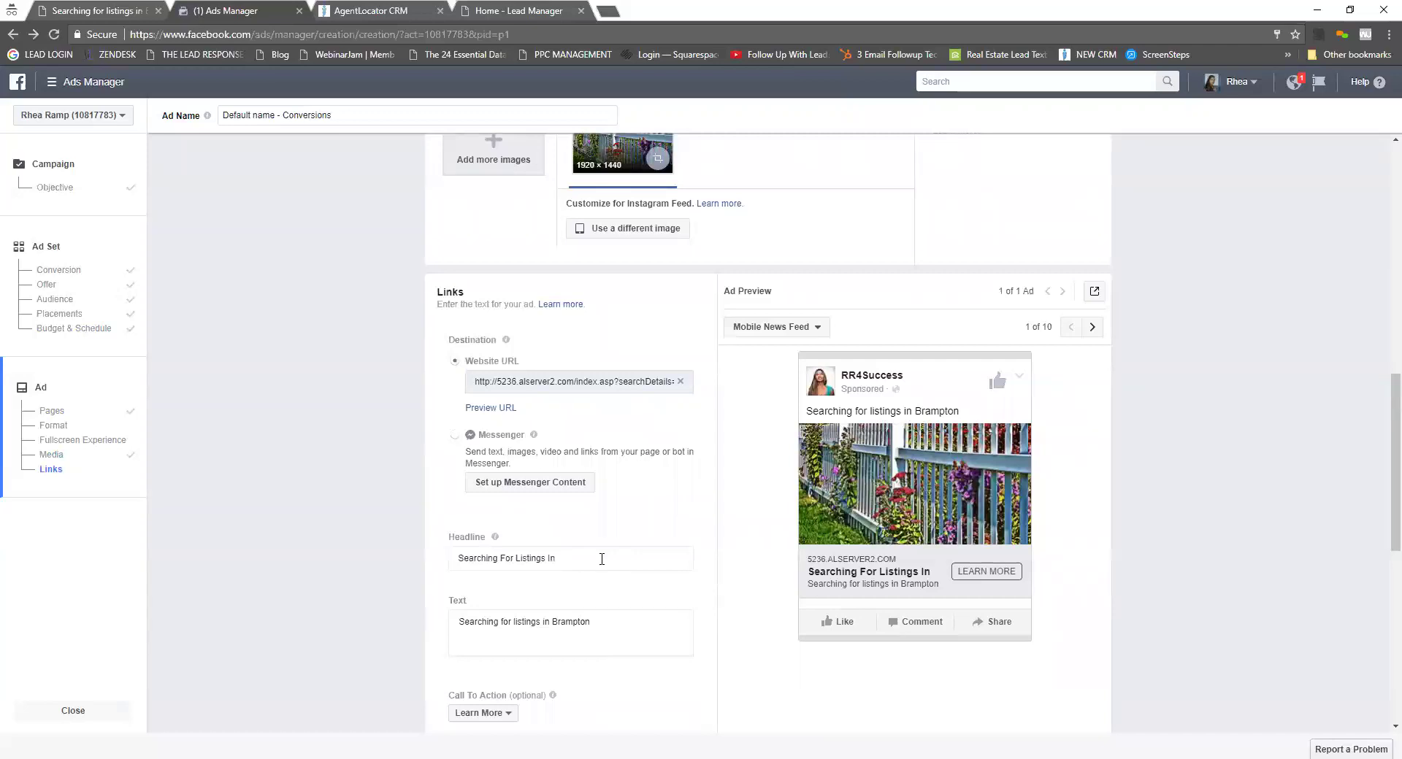
Preview the ad as a Desktop News Feed post and end the headline with Brampton
{"action": "left_click", "coordinate": [769, 333]}
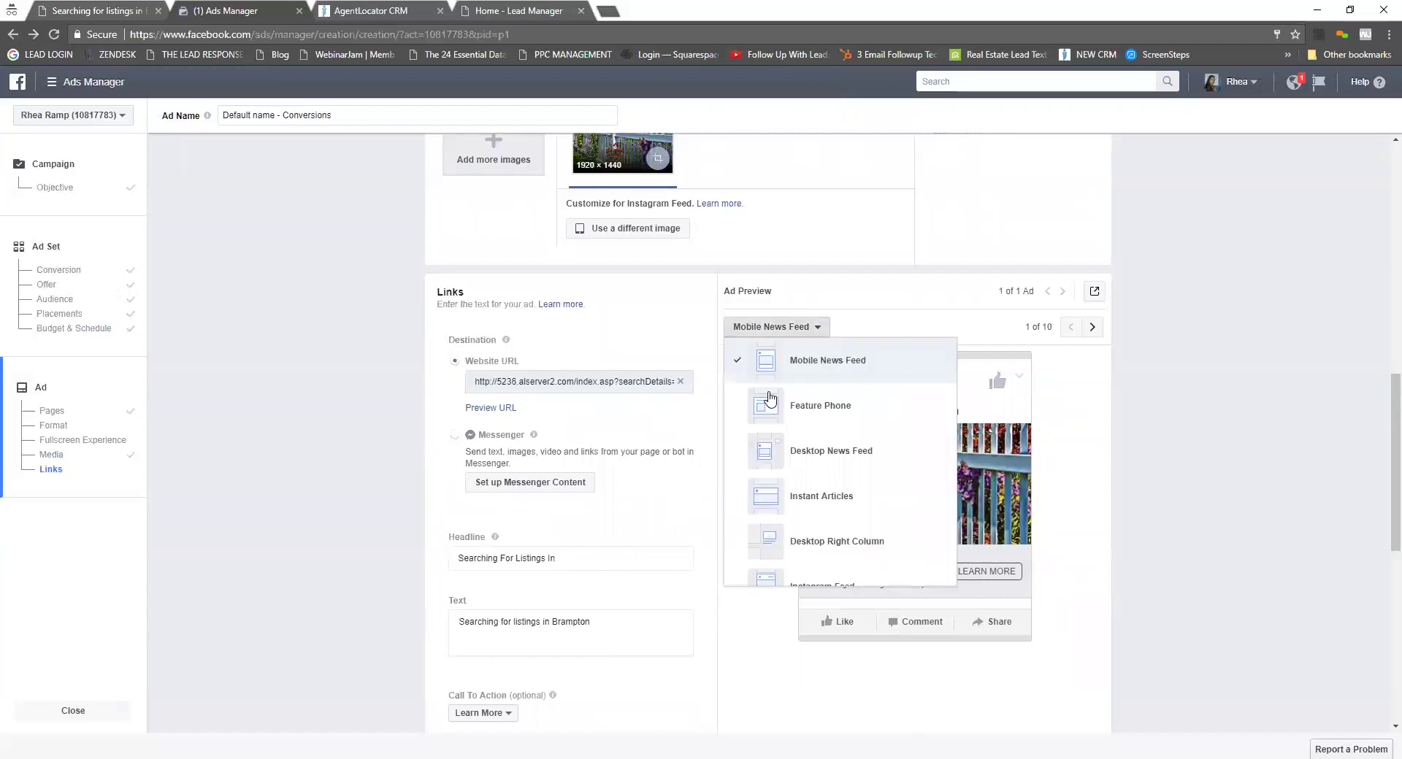
{"action": "left_click", "coordinate": [768, 459]}
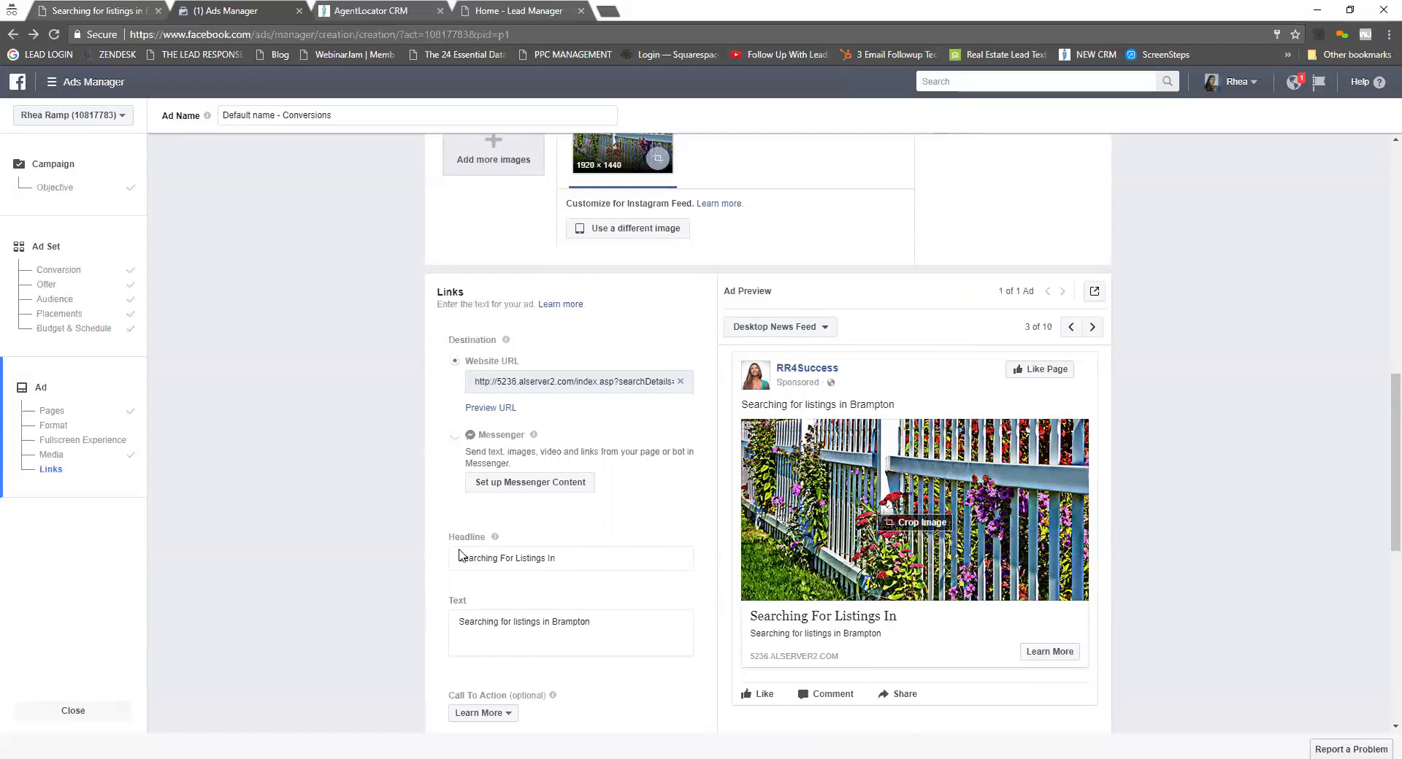
{"action": "left_click", "coordinate": [576, 557]}
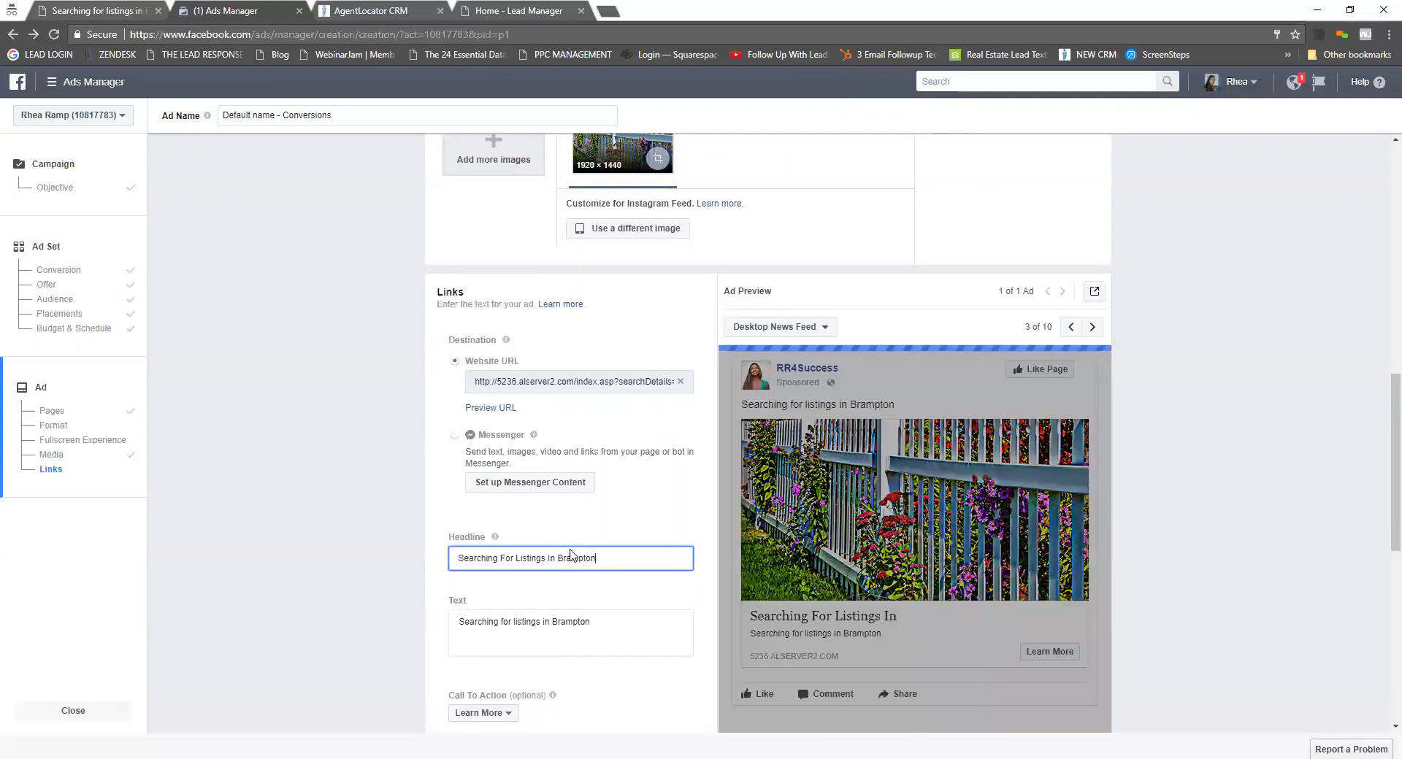
Replace the ad text with 'Find Your Dream Home for Under $500,000'
{"action": "left_click", "coordinate": [650, 619]}
{"action": "key", "text": "ctrl+a"}
{"action": "type", "text": "Find"}
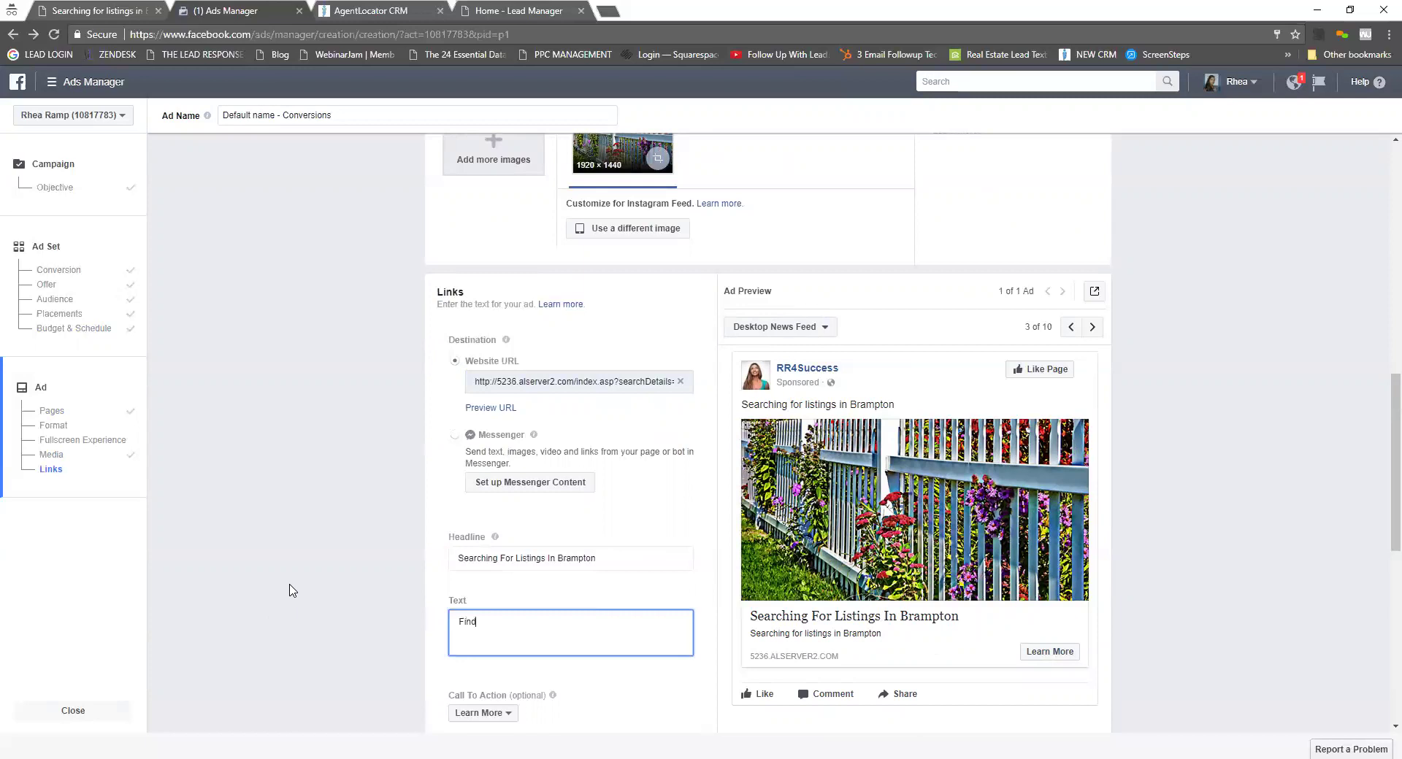
{"action": "type", "text": " Your Dream Home f"}
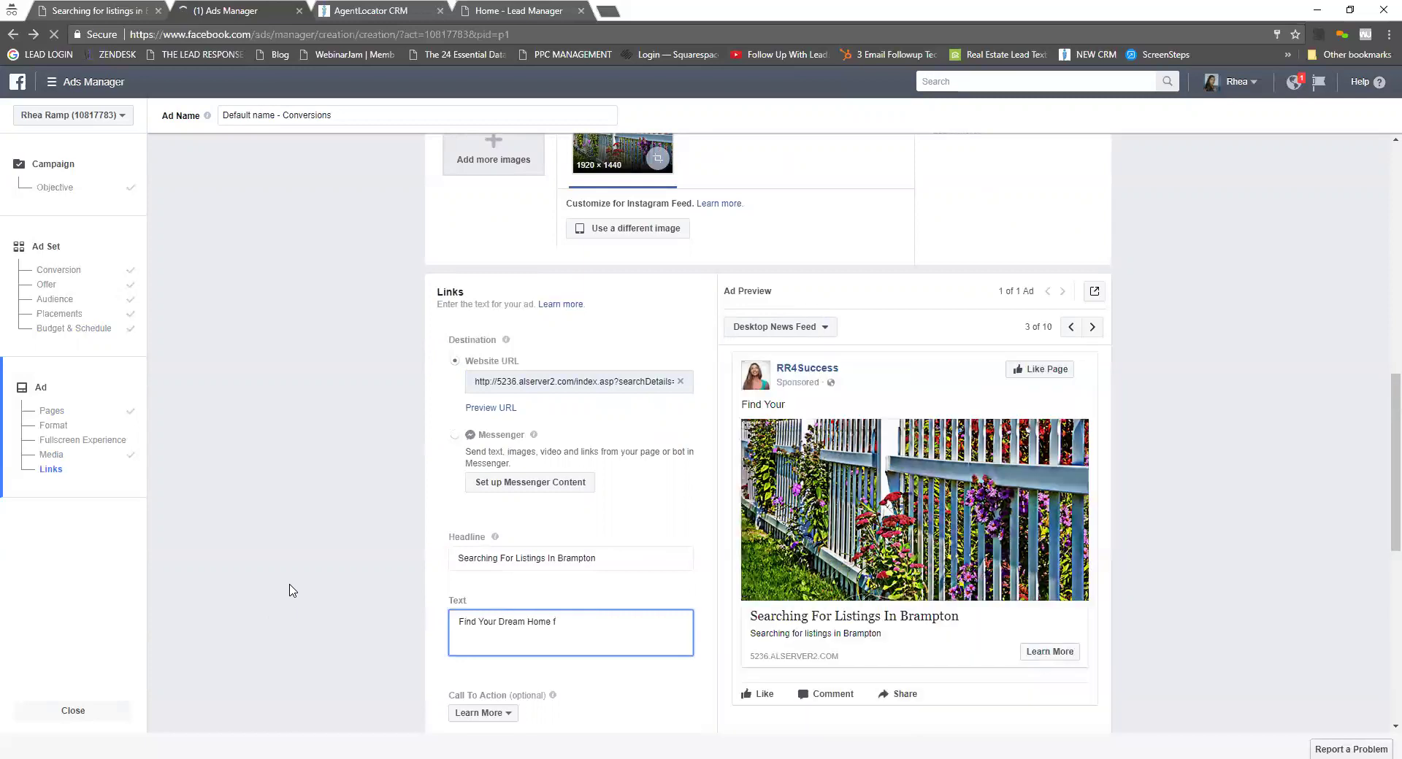
{"action": "type", "text": "or Under $500,000"}
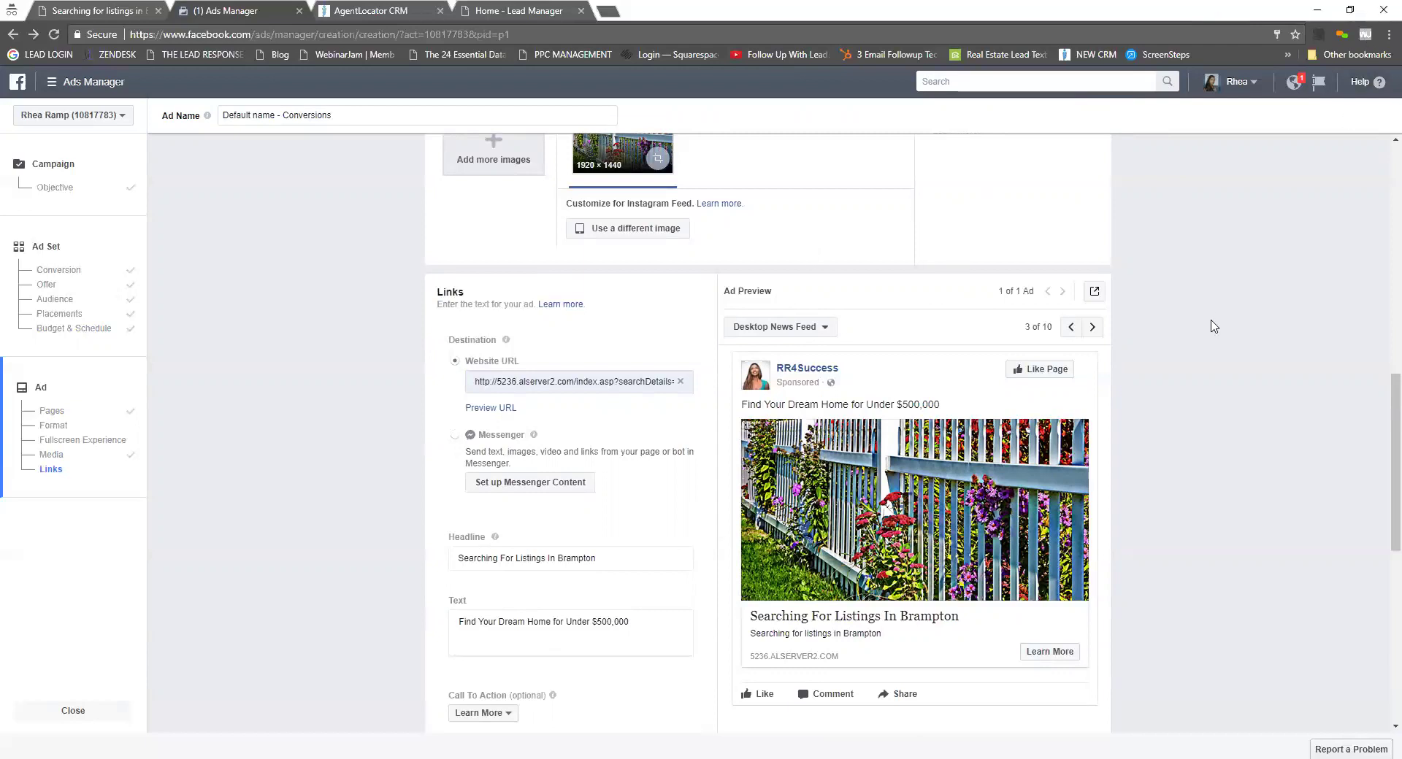
Append 'Today' so the headline reads 'Searching For Listings In Brampton Today'
{"action": "scroll", "coordinate": [1213, 326], "scroll_direction": "down", "scroll_amount": 2}
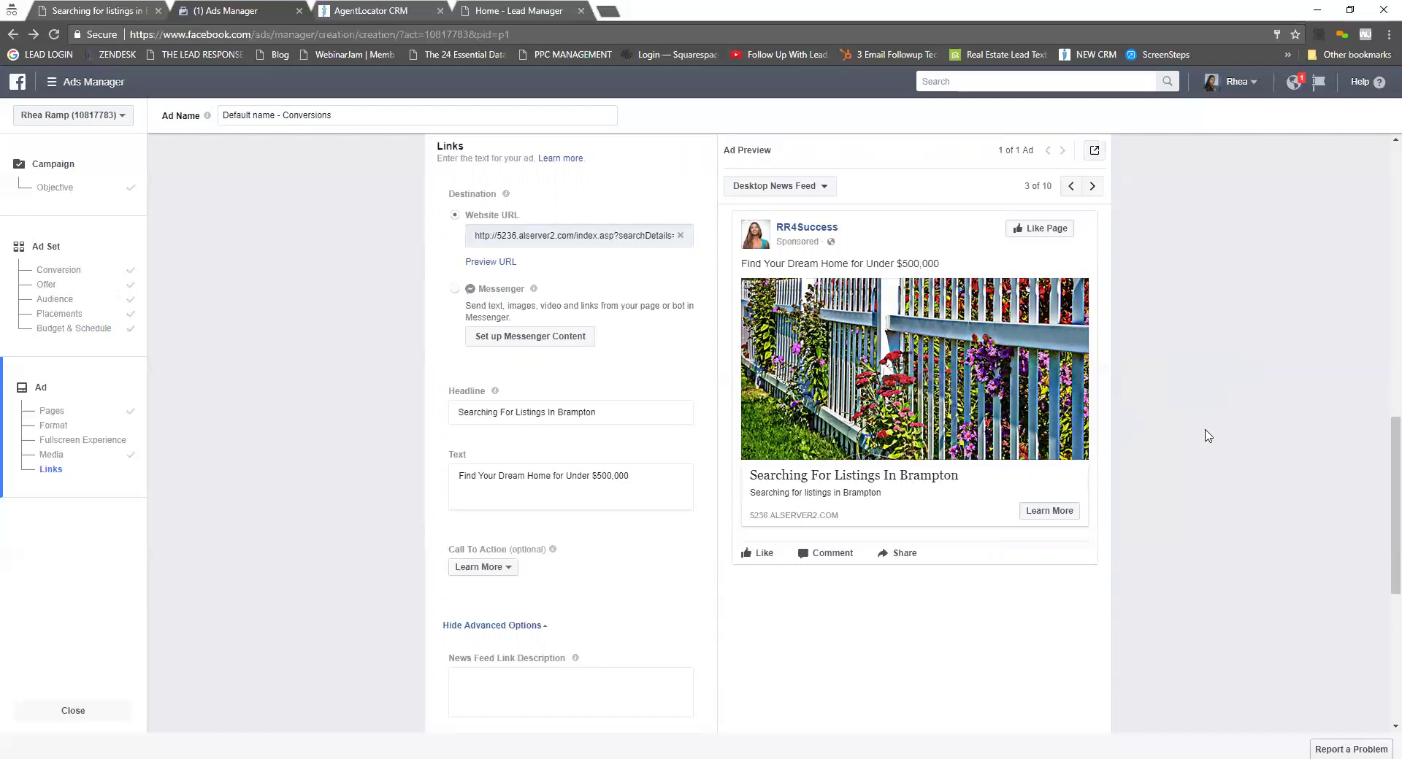
{"action": "left_click", "coordinate": [636, 407]}
{"action": "type", "text": "Today"}
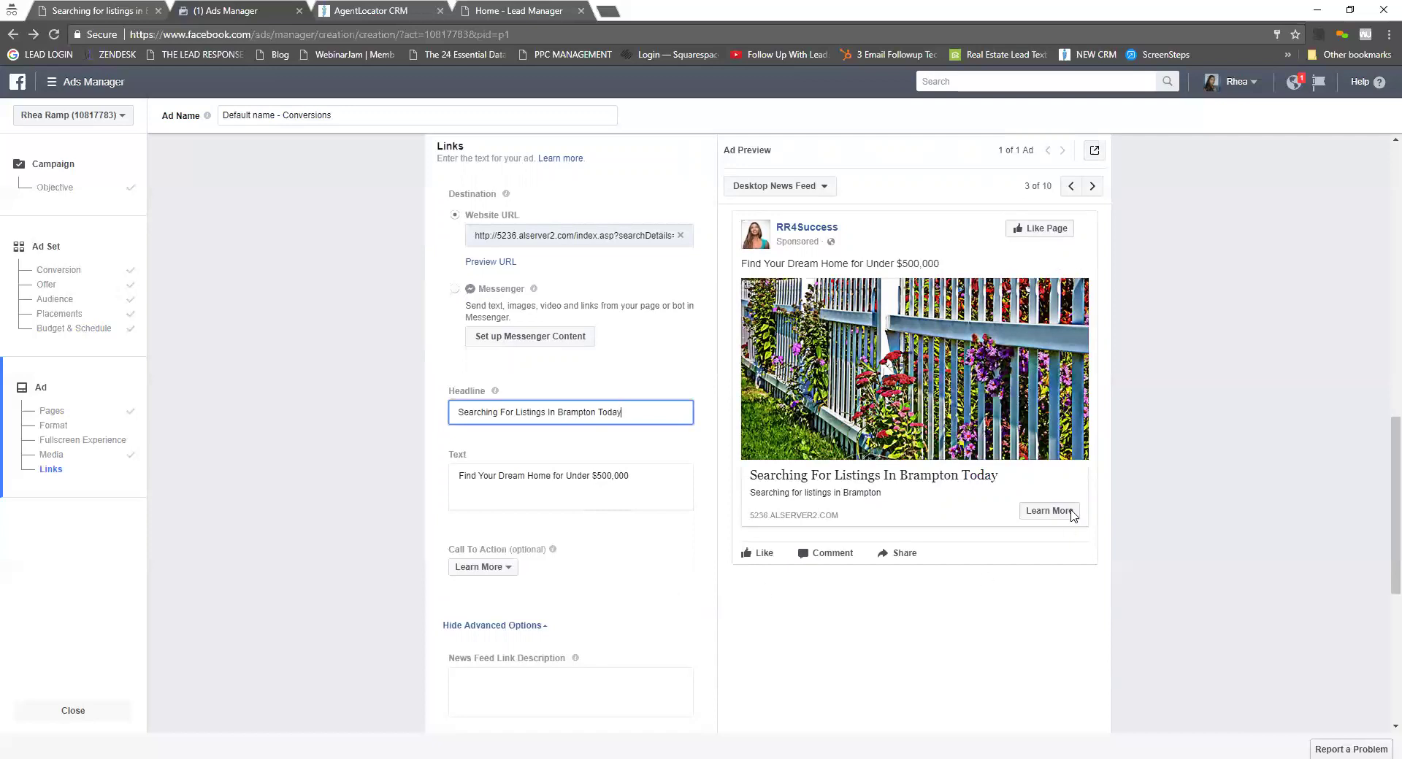
{"action": "left_click", "coordinate": [509, 571]}
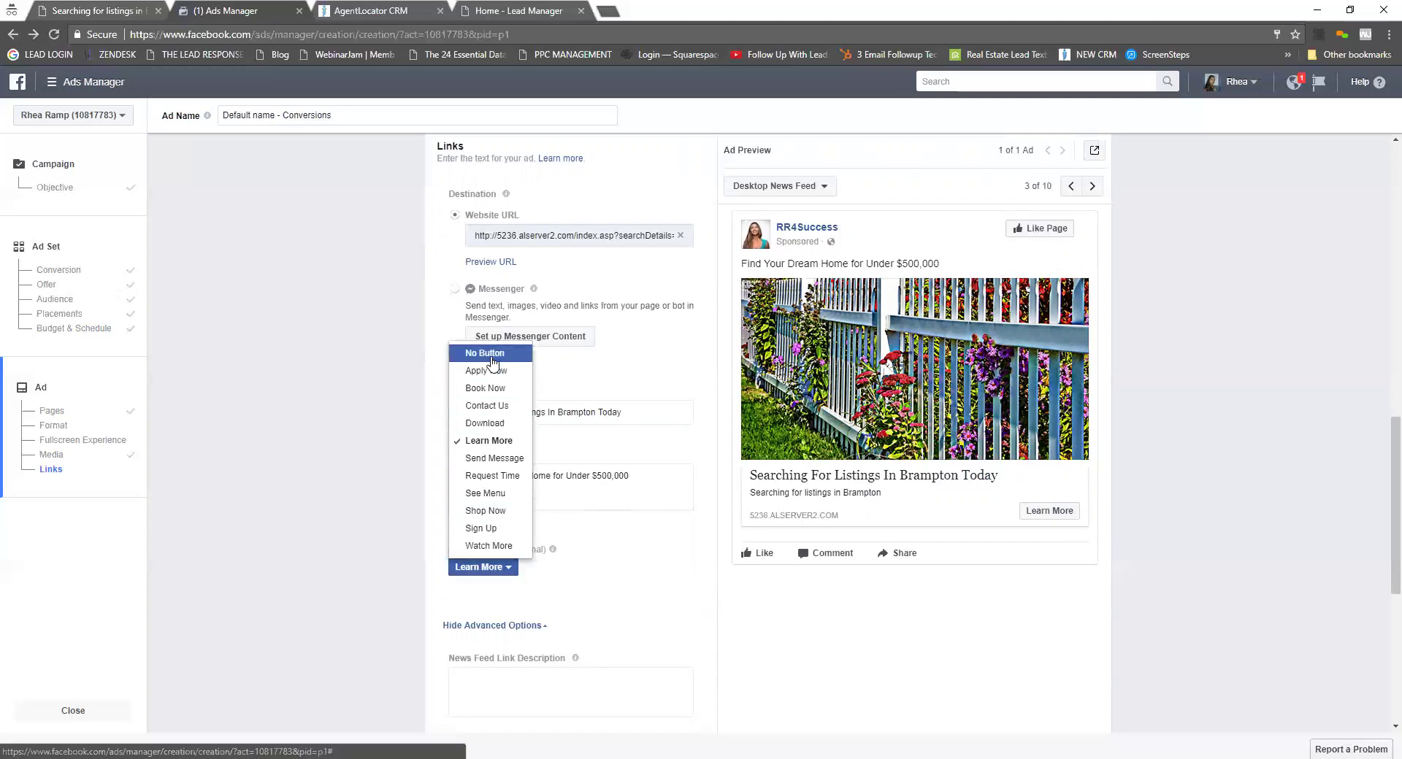
Set the call-to-action button to Sign Up and leave the link description empty
{"action": "left_click", "coordinate": [478, 533]}
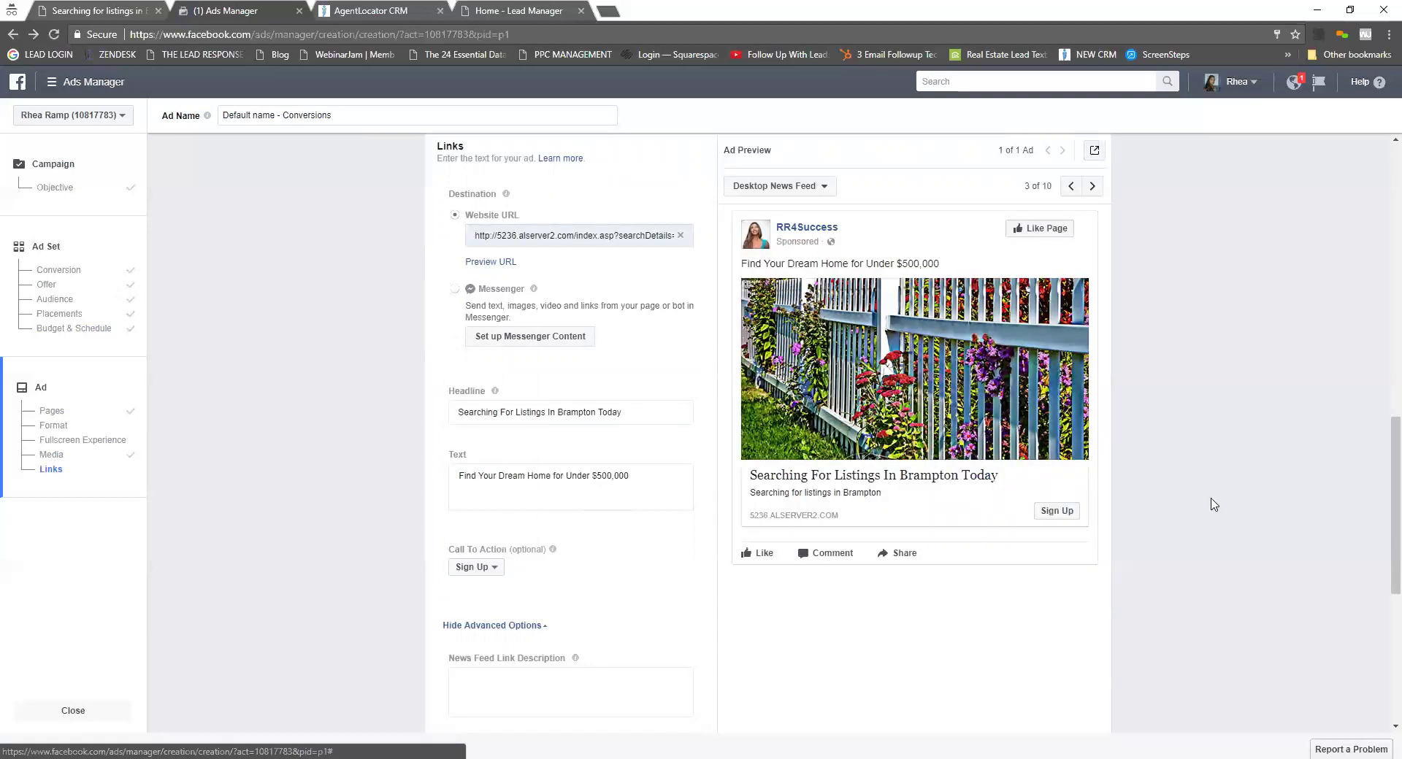
{"action": "scroll", "coordinate": [1213, 504], "scroll_direction": "down", "scroll_amount": 4}
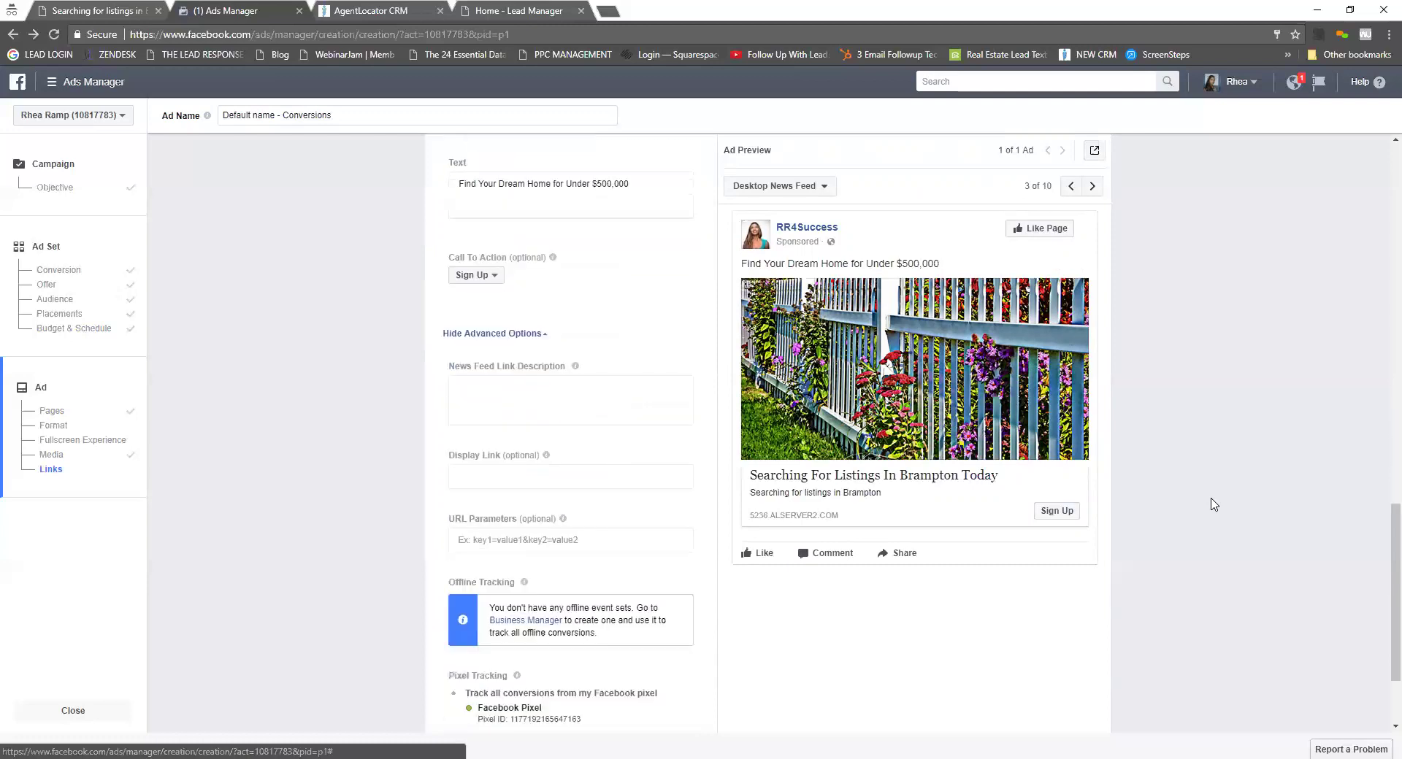
{"action": "left_click", "coordinate": [492, 402]}
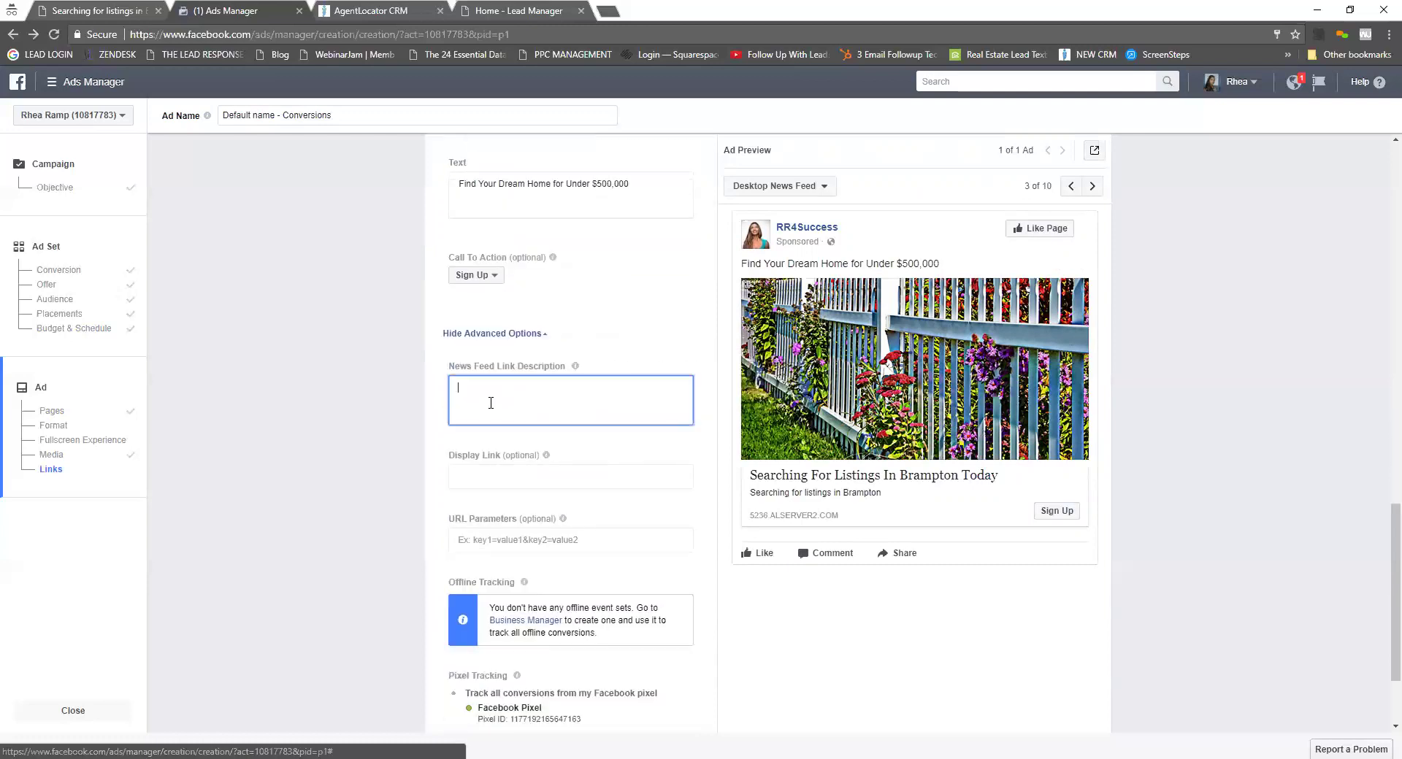
{"action": "left_click", "coordinate": [758, 502]}
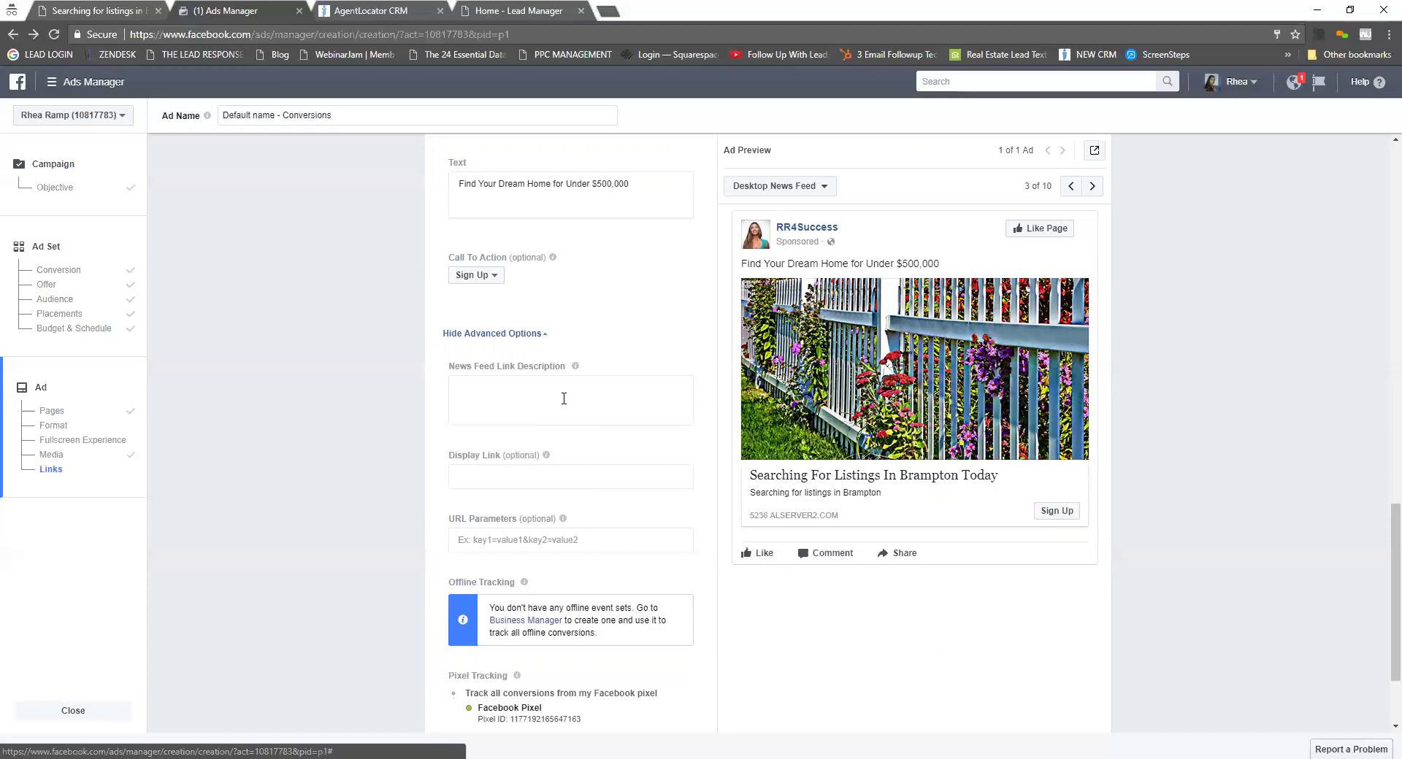
{"action": "left_click", "coordinate": [541, 478]}
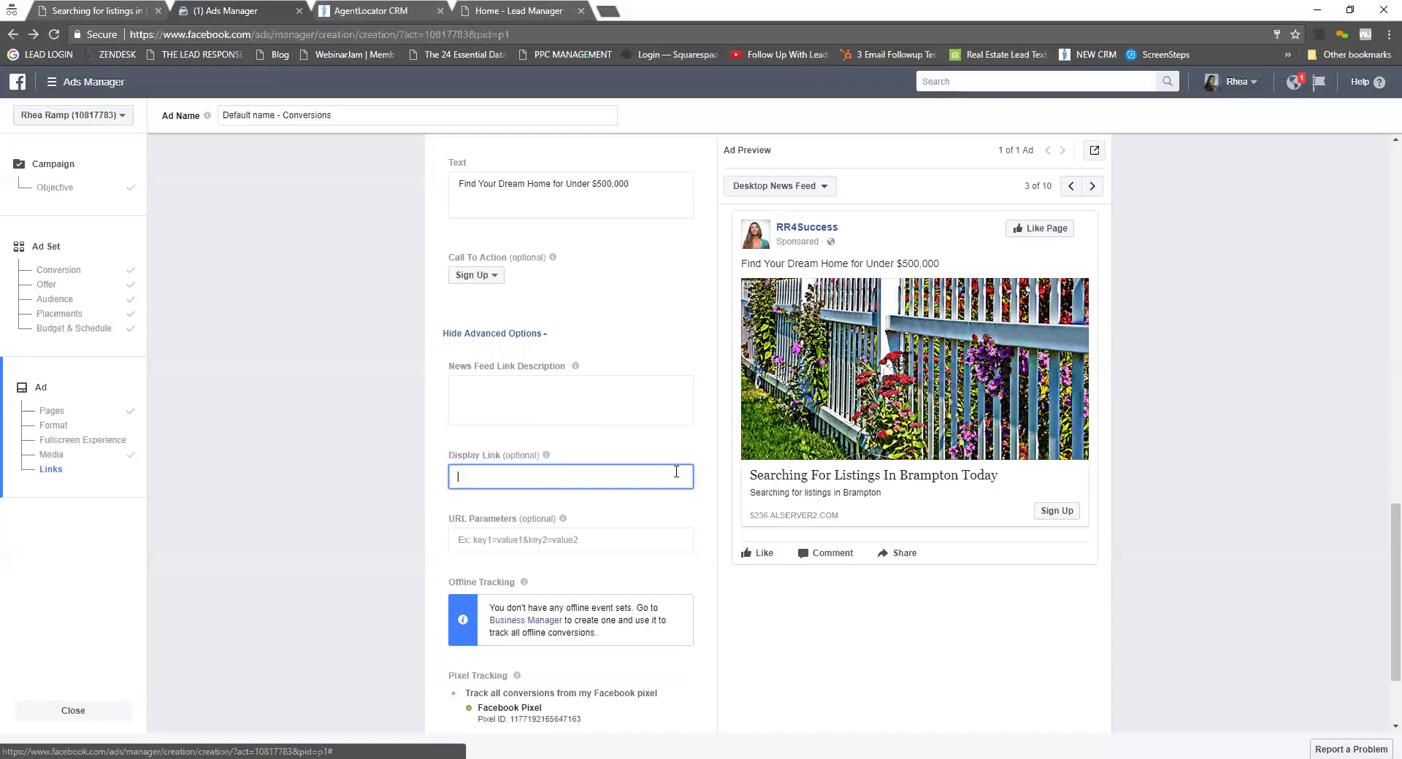
{"action": "type", "text": "BramptonHOmes"}
{"action": "key", "text": "BackSpace"}
{"action": "key", "text": "BackSpace"}
{"action": "key", "text": "BackSpace"}
{"action": "key", "text": "BackSpace"}
{"action": "type", "text": "ommes"}
{"action": "key", "text": "BackSpace"}
{"action": "key", "text": "BackSpace"}
{"action": "key", "text": "BackSpace"}
{"action": "type", "text": "es"}
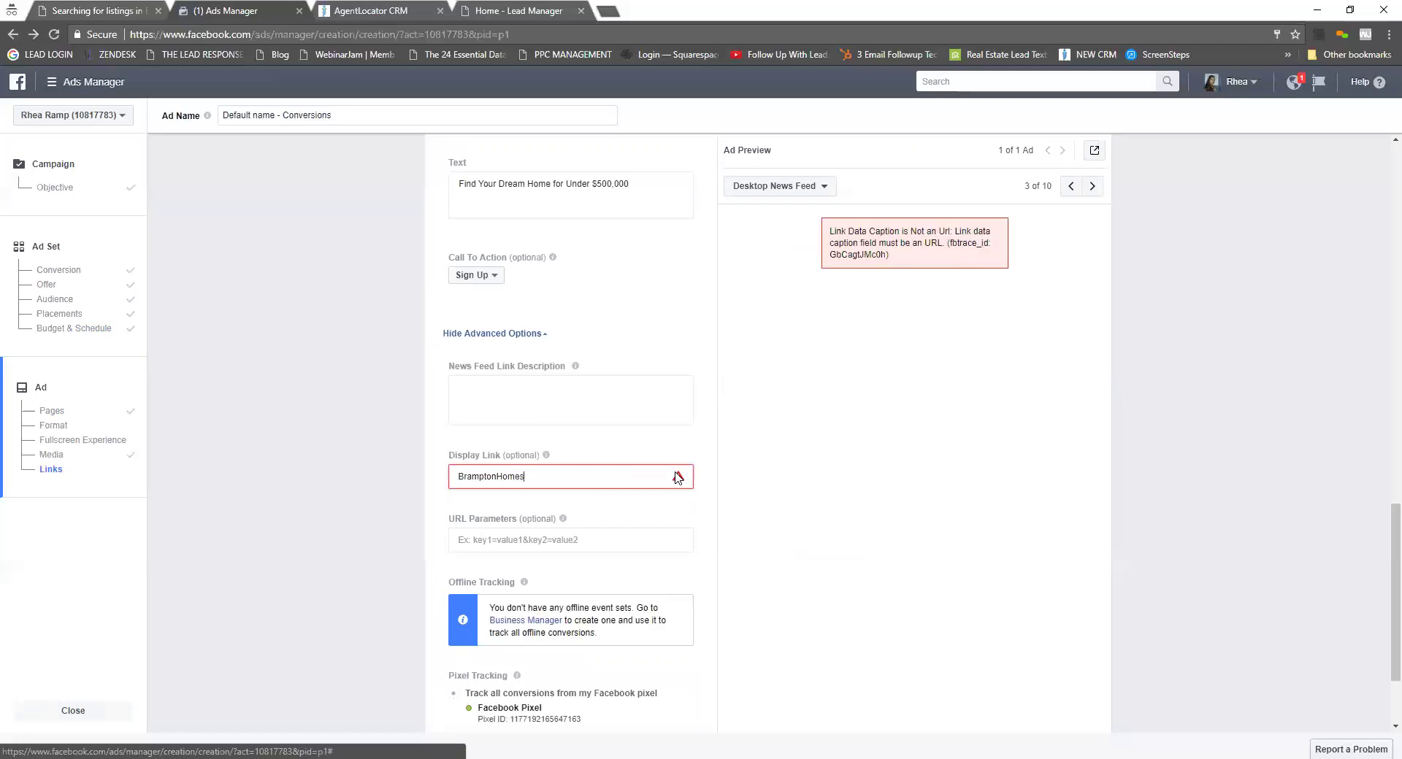
{"action": "key", "text": "BackSpace"}
{"action": "key", "text": "BackSpace"}
{"action": "key", "text": "BackSpace"}
{"action": "key", "text": "BackSpace"}
{"action": "key", "text": "BackSpace"}
{"action": "key", "text": "BackSpace"}
{"action": "key", "text": "BackSpace"}
{"action": "key", "text": "BackSpace"}
{"action": "key", "text": "BackSpace"}
{"action": "key", "text": "BackSpace"}
{"action": "key", "text": "BackSpace"}
{"action": "key", "text": "BackSpace"}
{"action": "key", "text": "BackSpace"}
{"action": "type", "text": "http://"}
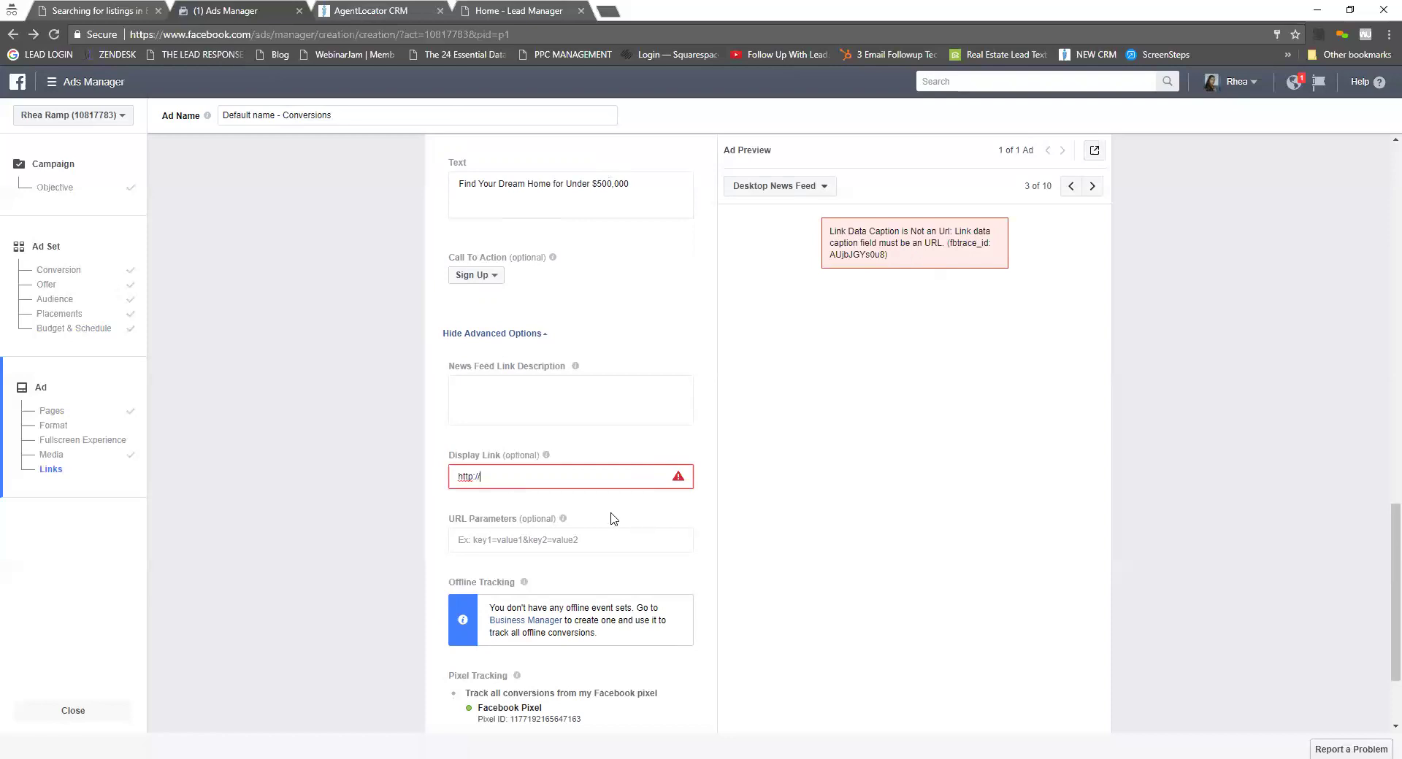
{"action": "left_click_drag", "start_coordinate": [449, 479], "coordinate": [482, 474]}
{"action": "key", "text": "BackSpace"}
{"action": "type", "text": "www"}
{"action": "type", "text": "."}
{"action": "type", "text": "Brmapton"}
{"action": "key", "text": "BackSpace"}
{"action": "key", "text": "BackSpace"}
{"action": "key", "text": "BackSpace"}
{"action": "key", "text": "BackSpace"}
{"action": "key", "text": "BackSpace"}
{"action": "key", "text": "BackSpace"}
{"action": "type", "text": "amptongHOme"}
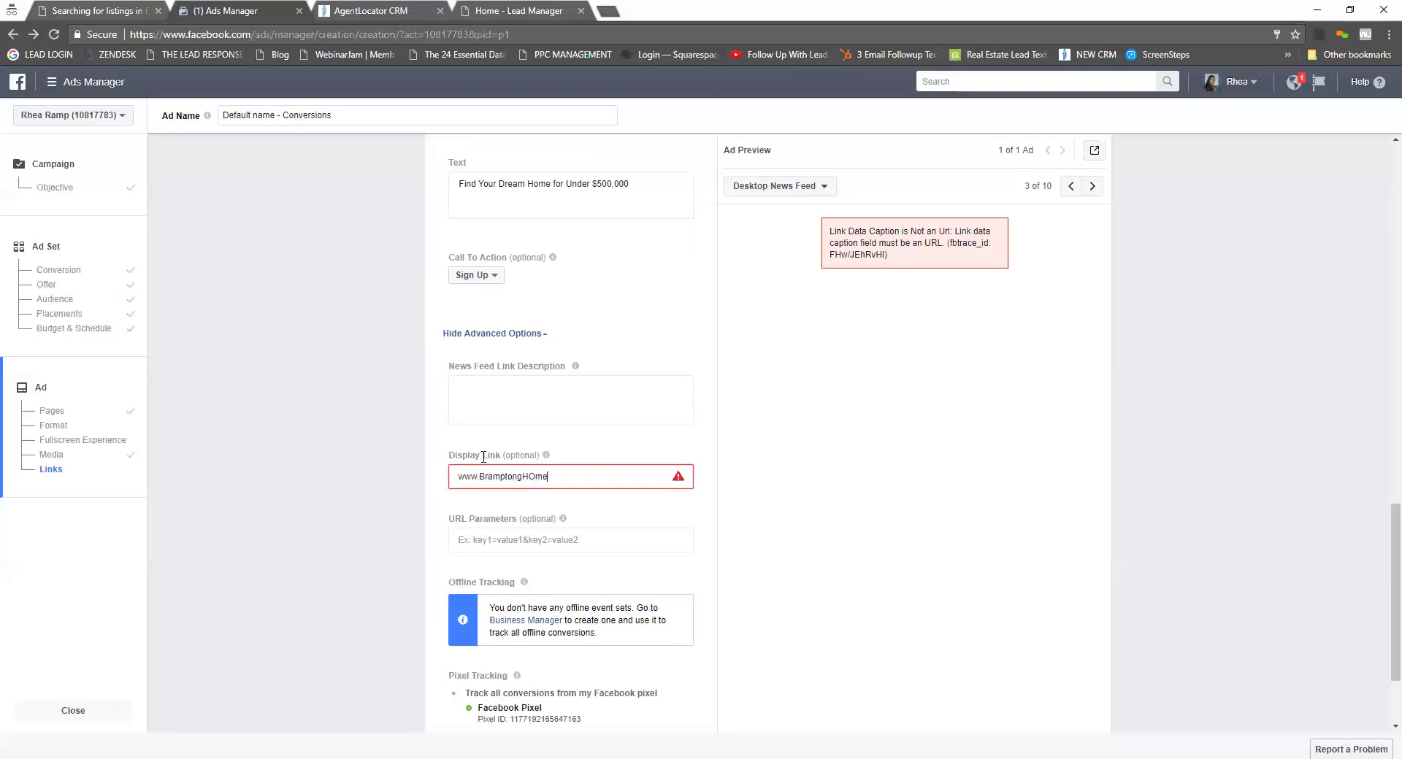
{"action": "key", "text": "BackSpace"}
{"action": "key", "text": "BackSpace"}
{"action": "key", "text": "BackSpace"}
{"action": "key", "text": "BackSpace"}
{"action": "key", "text": "BackSpace"}
{"action": "type", "text": "Homes.ca"}
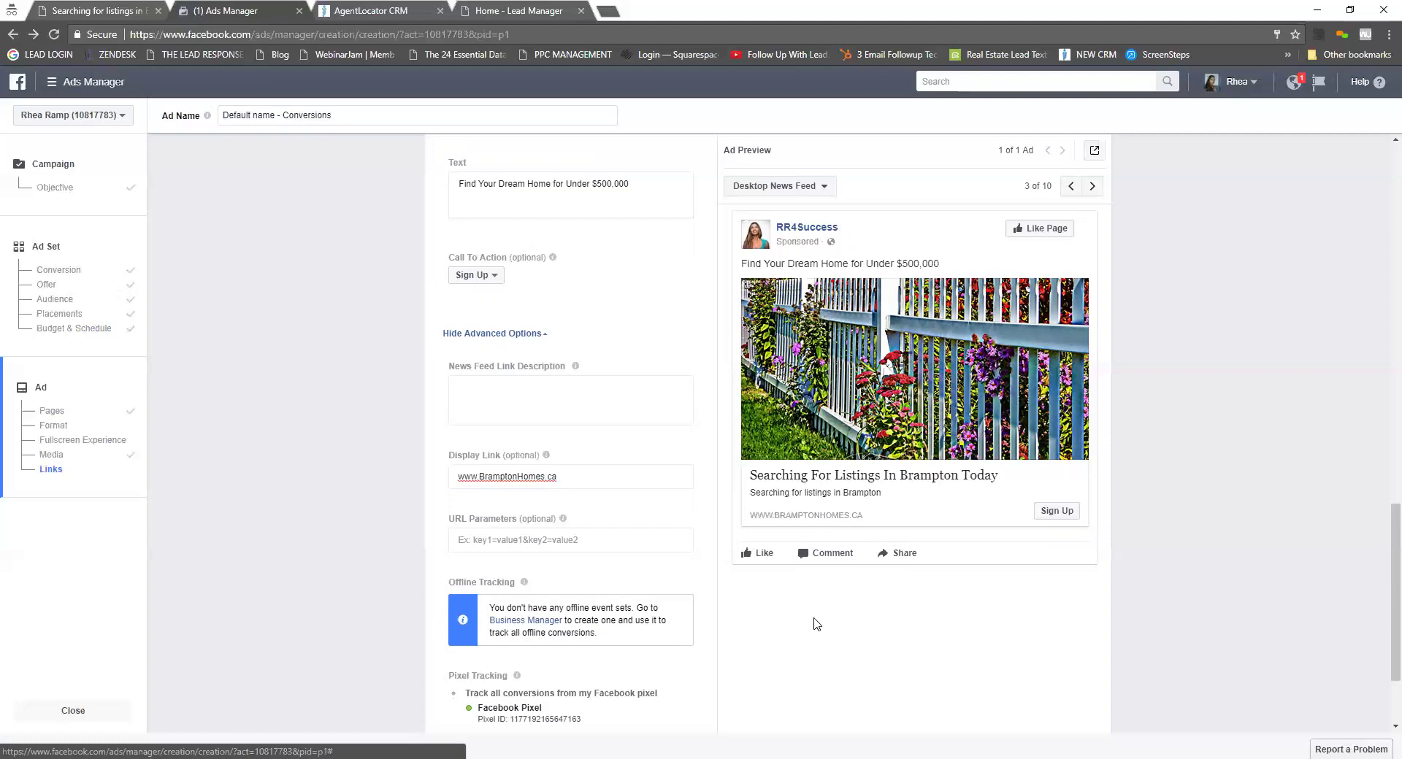
Open the Review Order summary and check the $350.00 Lifetime budget
{"action": "scroll", "coordinate": [817, 624], "scroll_direction": "down", "scroll_amount": 2}
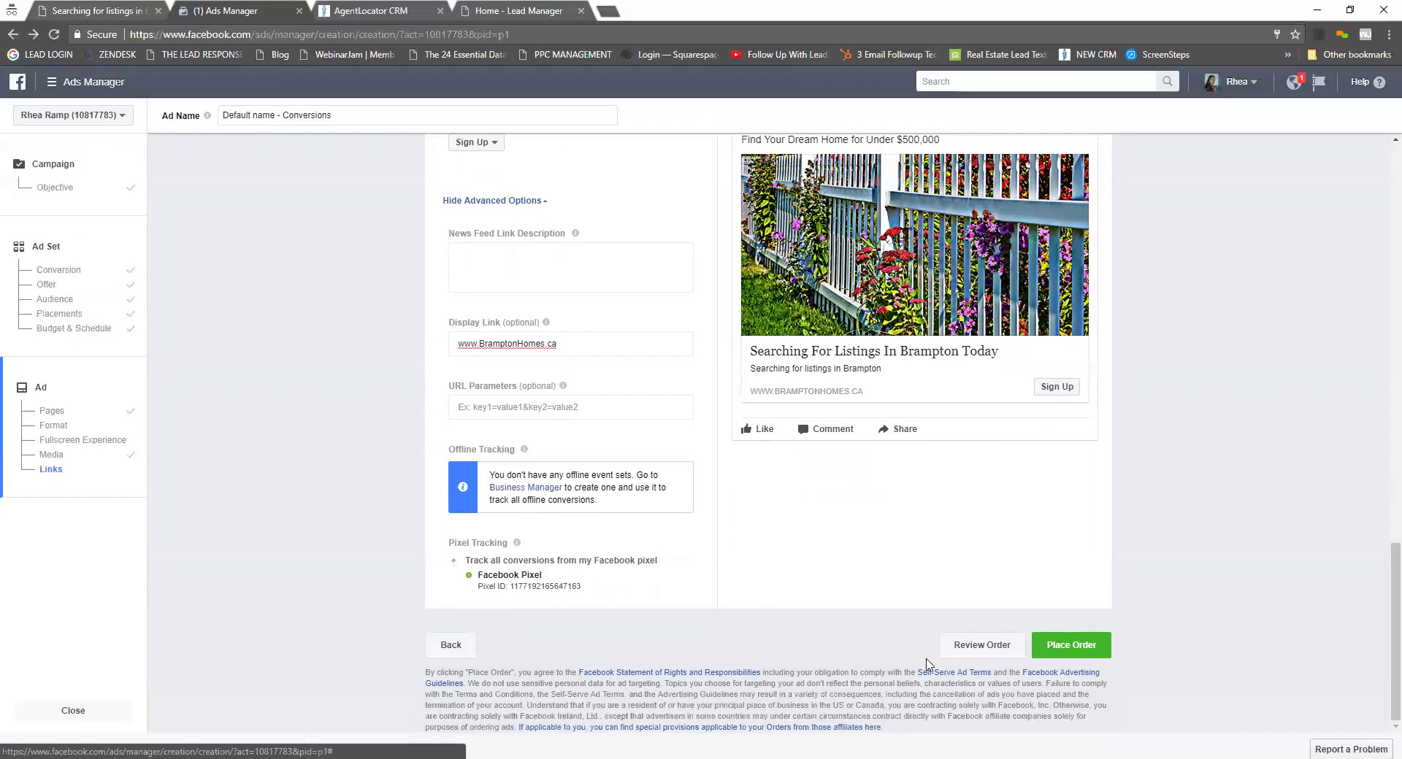
{"action": "left_click", "coordinate": [963, 652]}
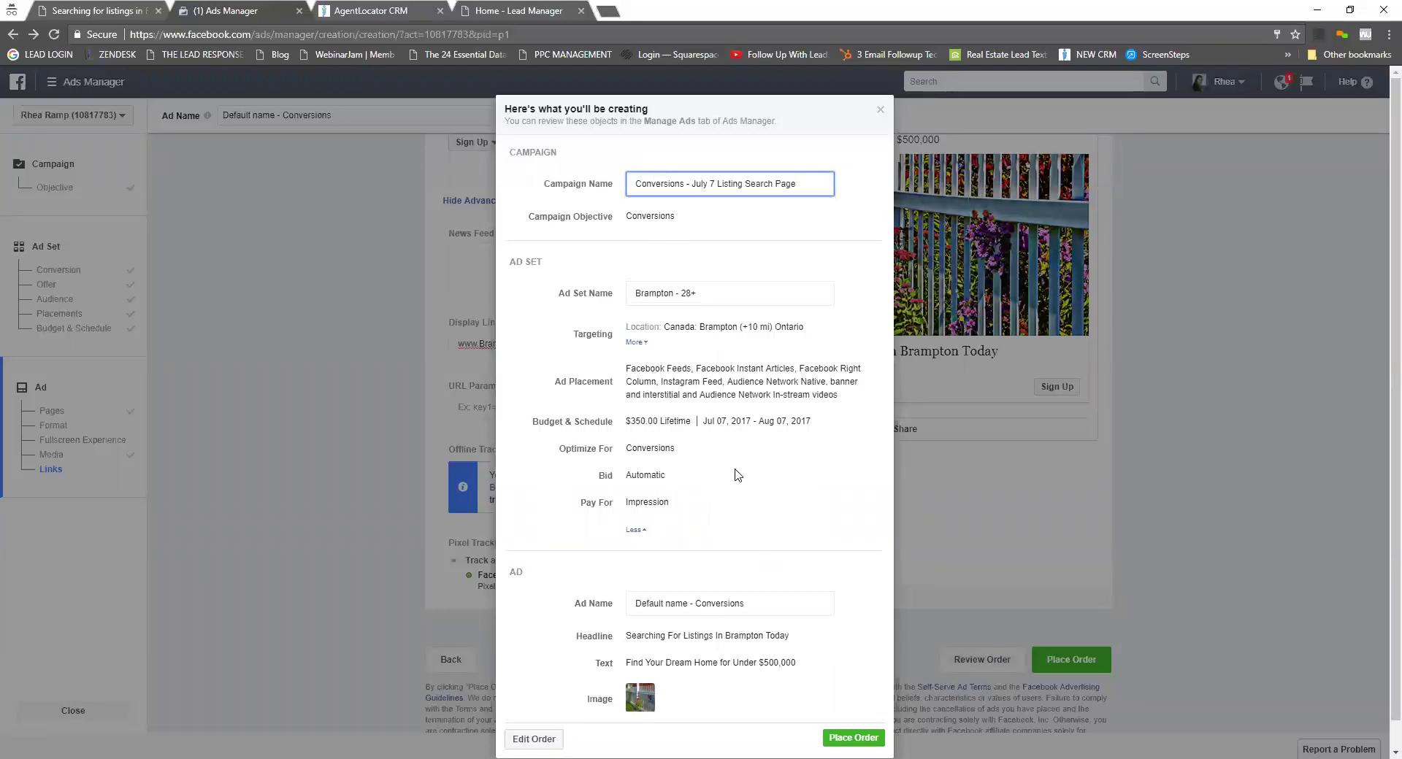
{"action": "left_click_drag", "start_coordinate": [687, 422], "coordinate": [626, 421]}
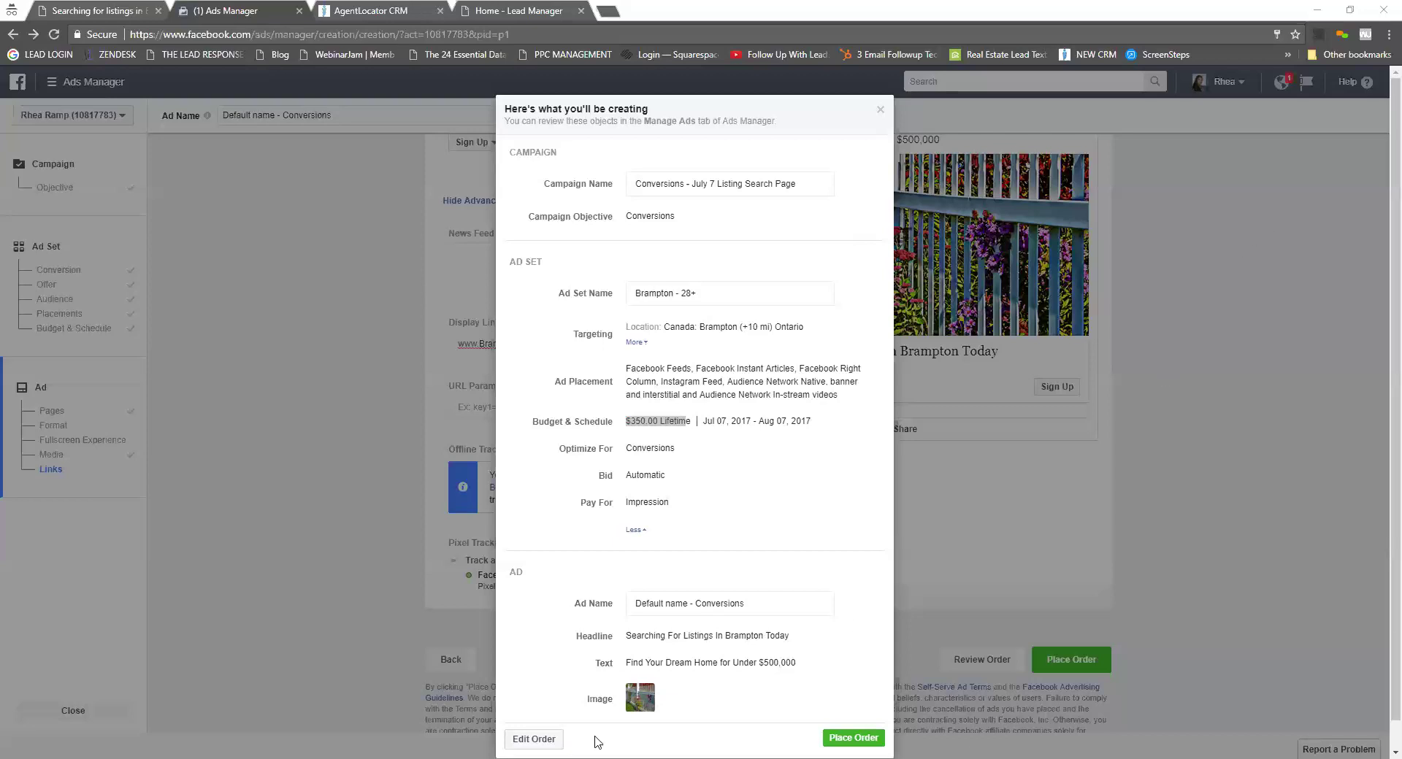
Dismiss the Brampton conversions order summary and bring up the account dropdown
{"action": "left_click", "coordinate": [537, 739]}
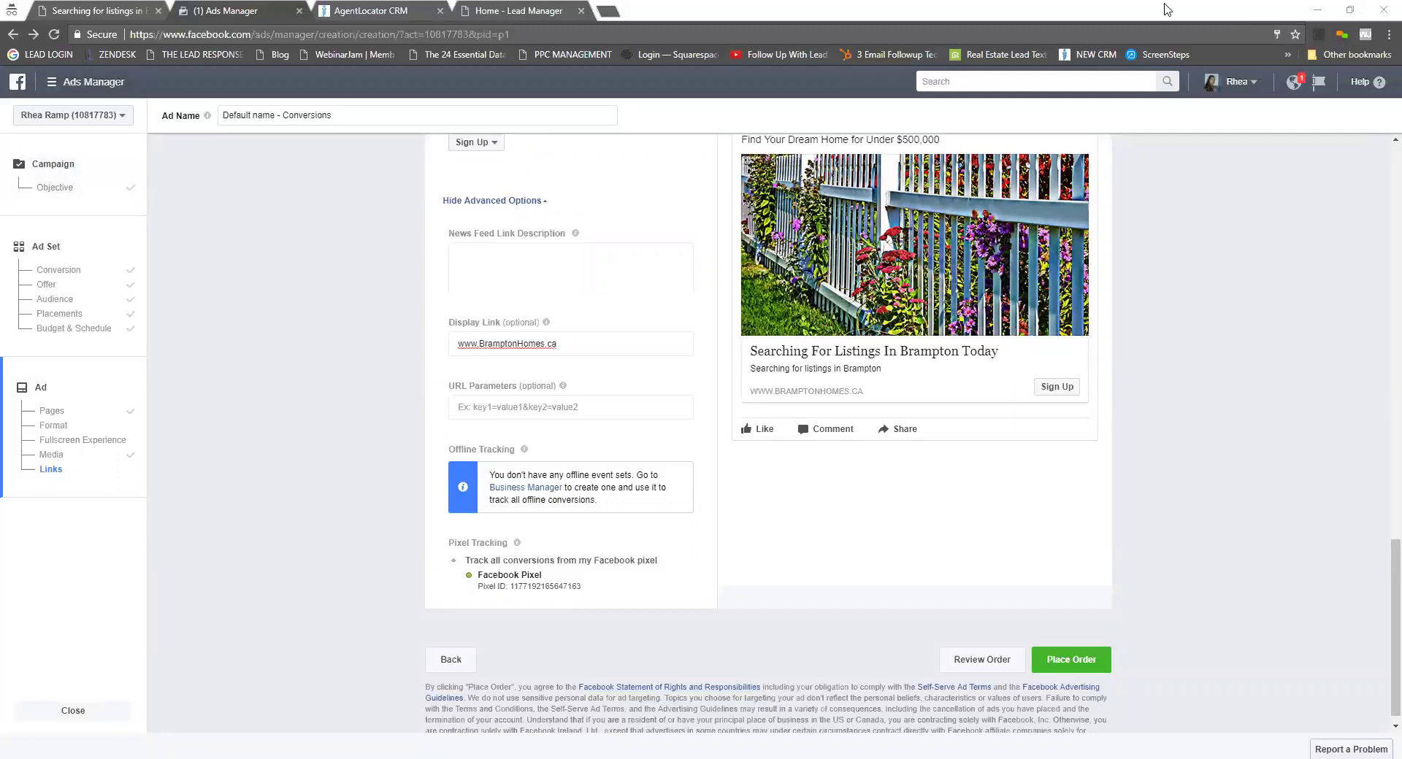
{"action": "left_click", "coordinate": [1217, 89]}
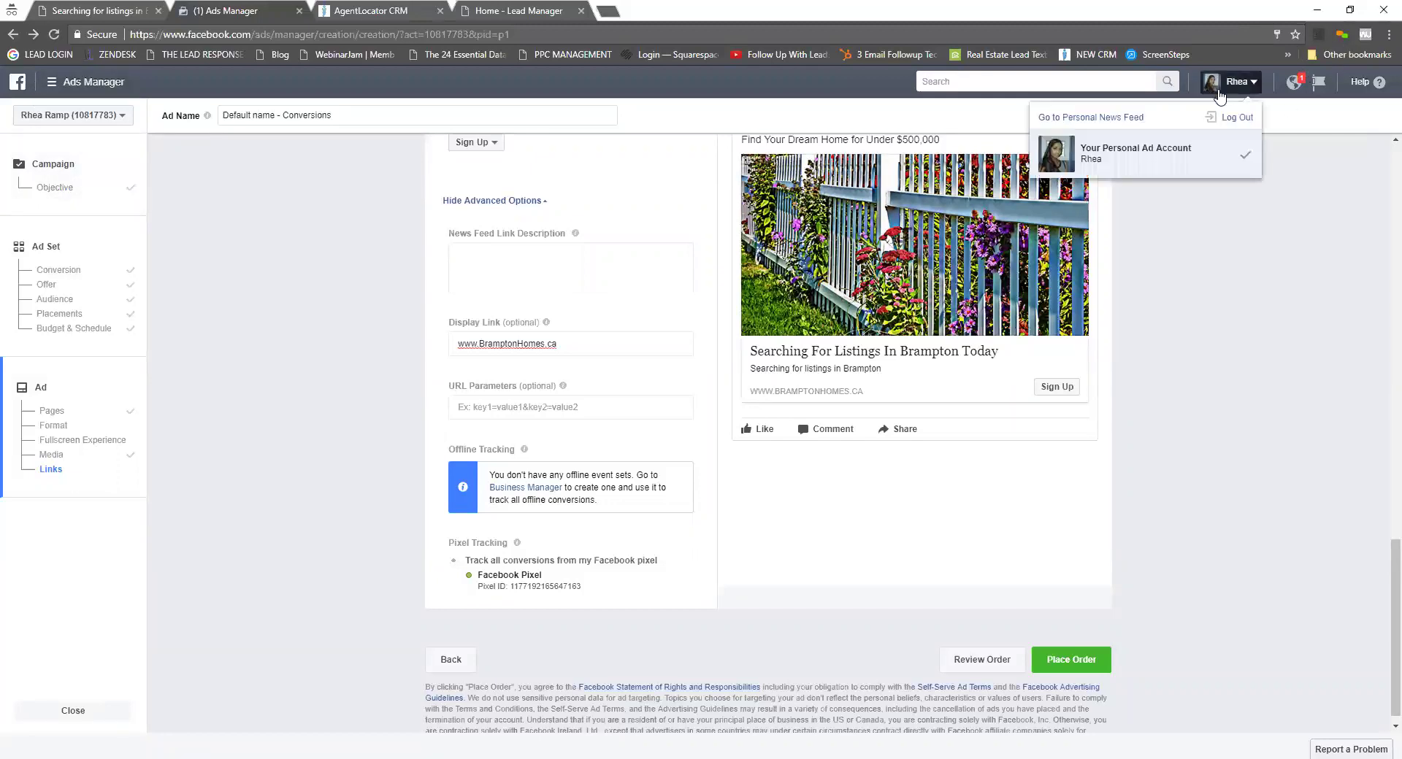
Switch to the personal News Feed and scroll down and back up through its posts
{"action": "left_click", "coordinate": [1114, 118]}
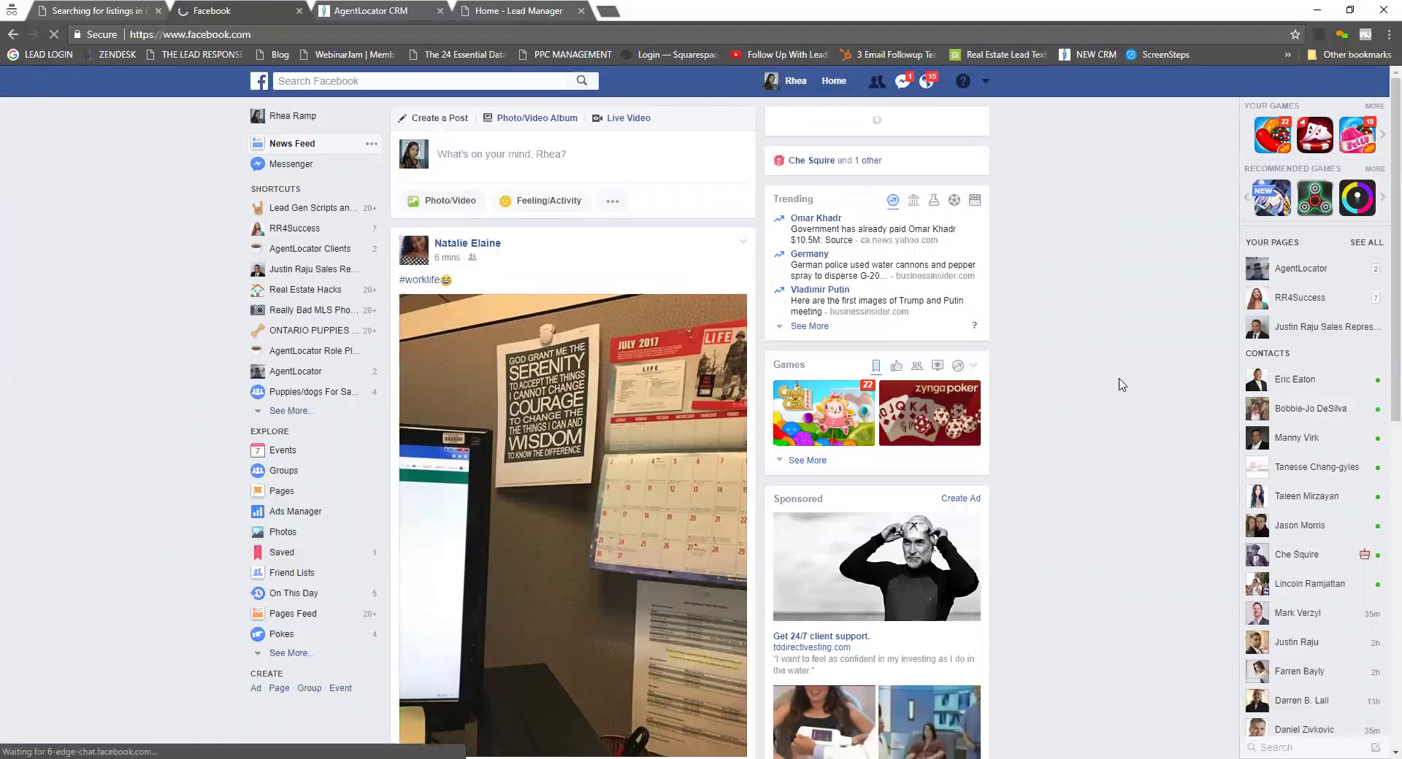
{"action": "scroll", "coordinate": [1128, 390], "scroll_direction": "down", "scroll_amount": 8}
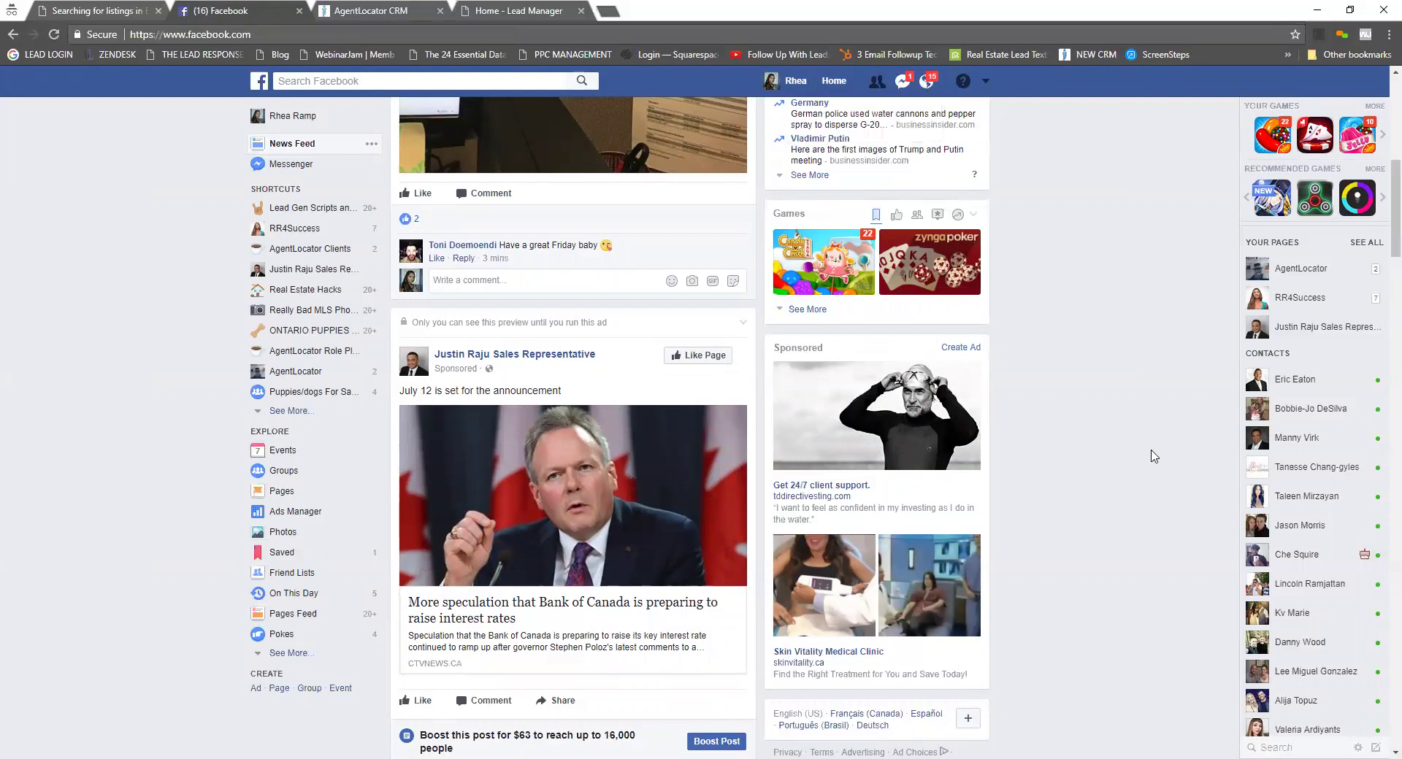
{"action": "scroll", "coordinate": [1153, 457], "scroll_direction": "down", "scroll_amount": 10}
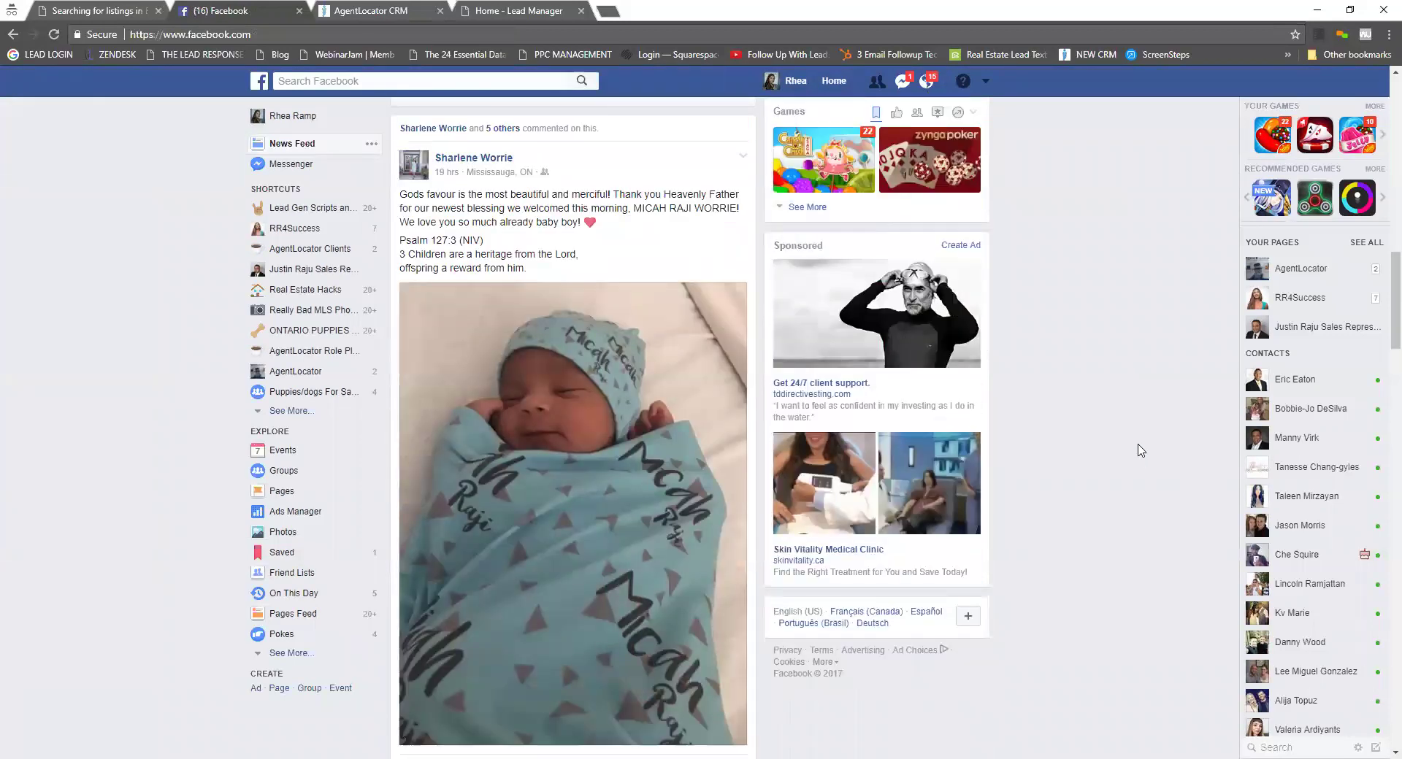
{"action": "scroll", "coordinate": [1142, 450], "scroll_direction": "up", "scroll_amount": 10}
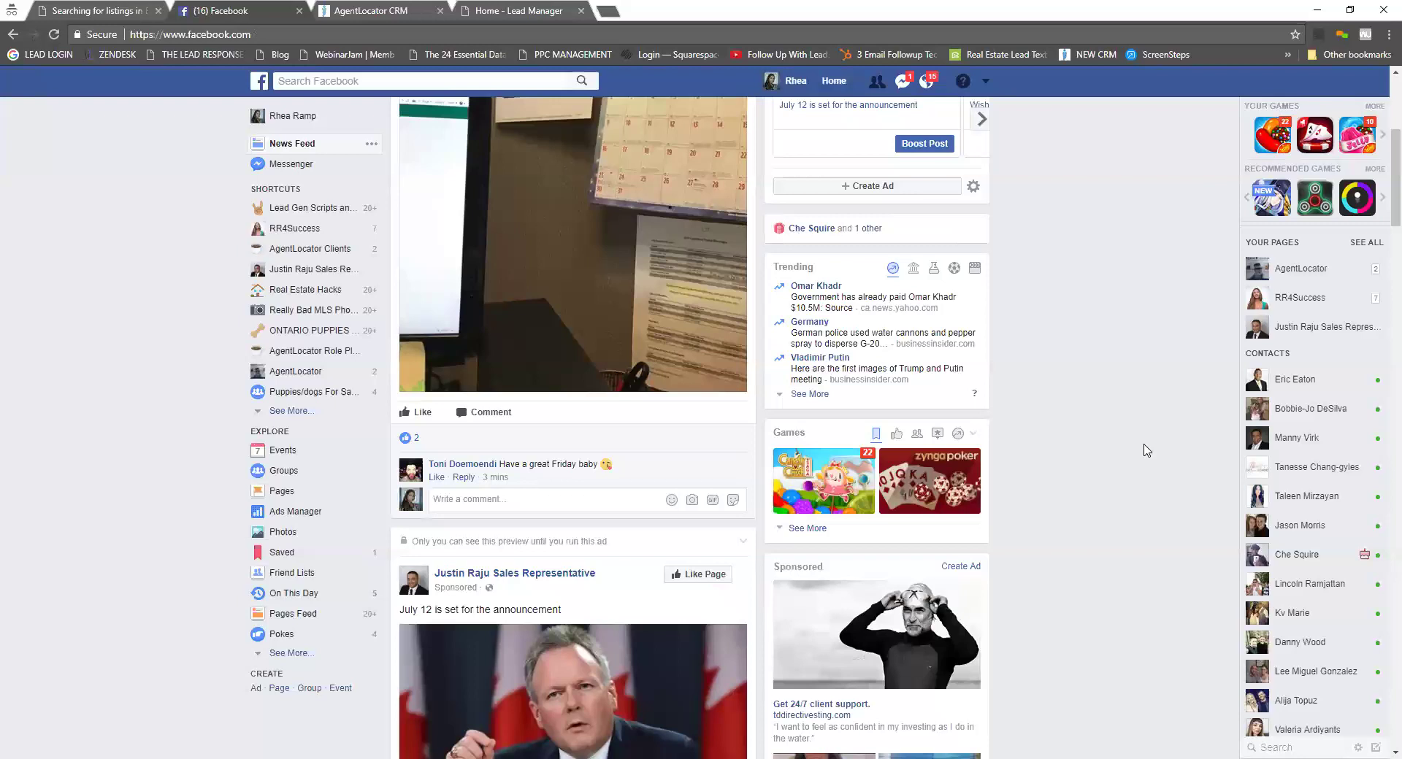
{"action": "scroll", "coordinate": [1146, 451], "scroll_direction": "up", "scroll_amount": 5}
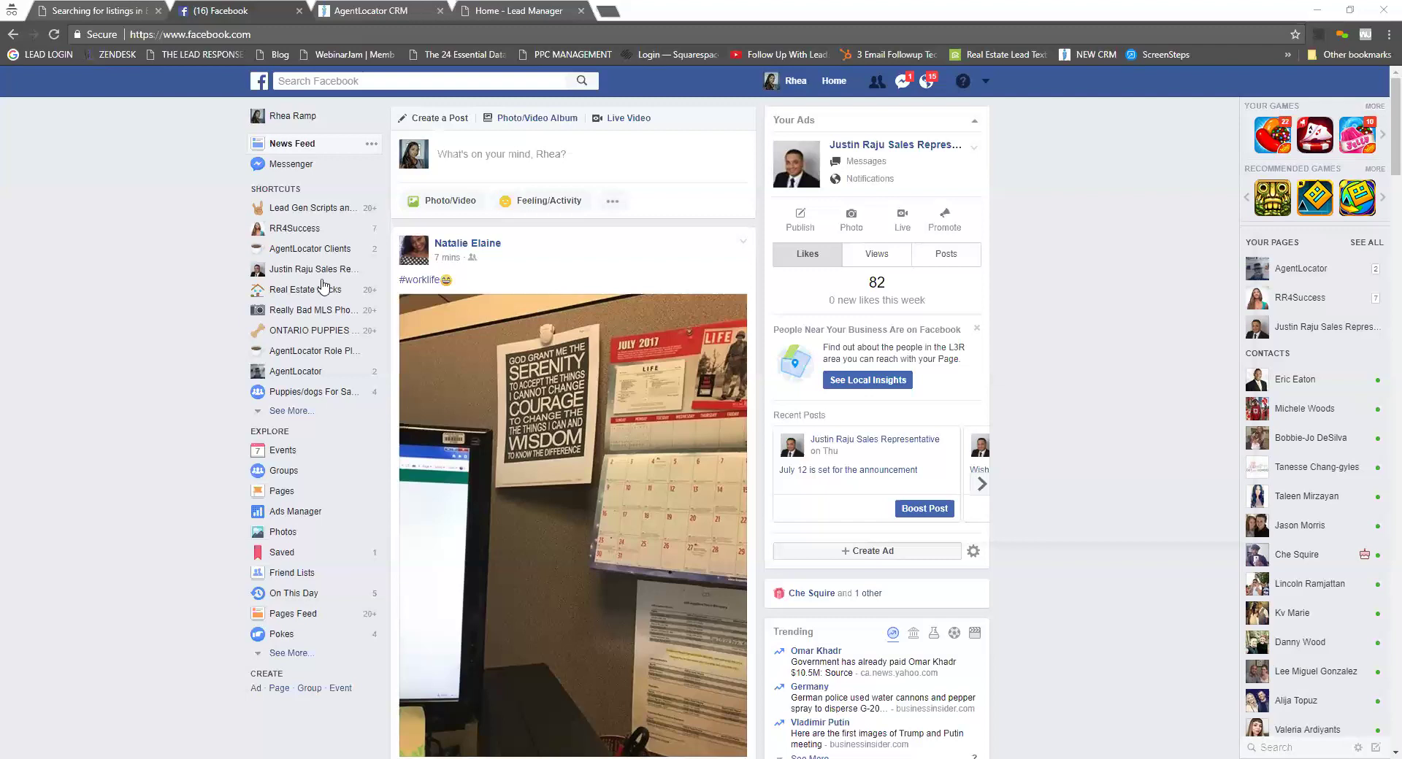
Go to the AgentLocator Clients group via its sidebar shortcut
{"action": "left_click", "coordinate": [328, 255]}
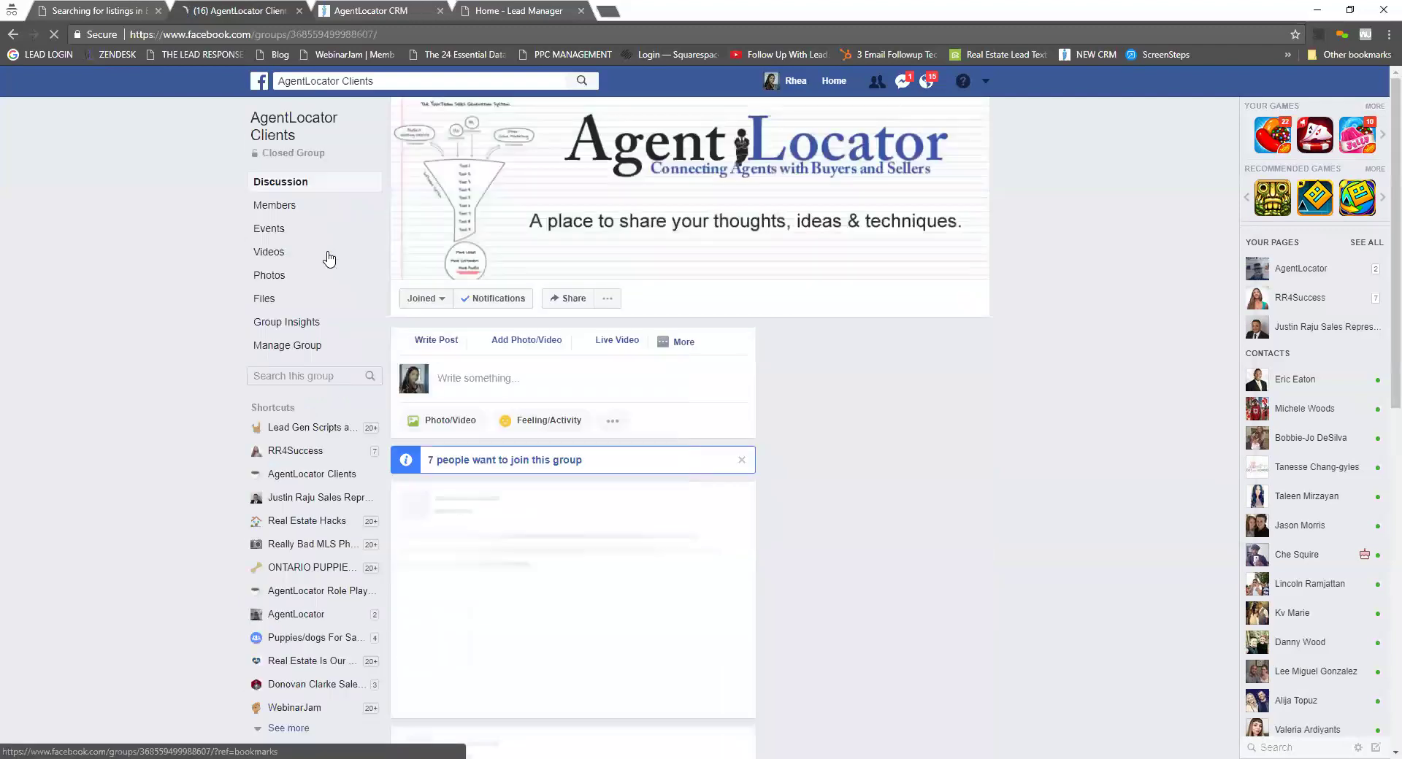